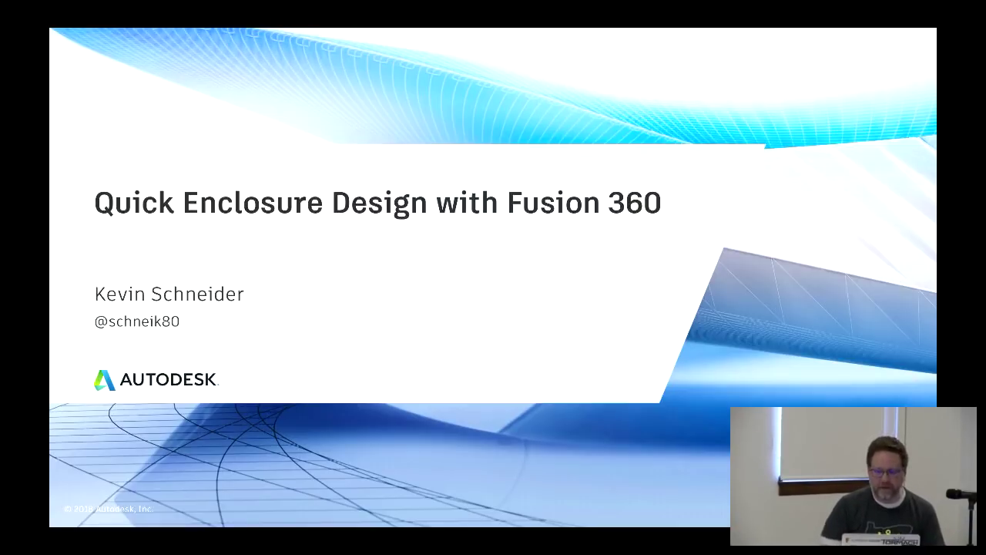
Advance the slideshow past the board and enclosure photos to the 'Simple Skeletal Stand' slide
{"action": "key", "text": "Right"}
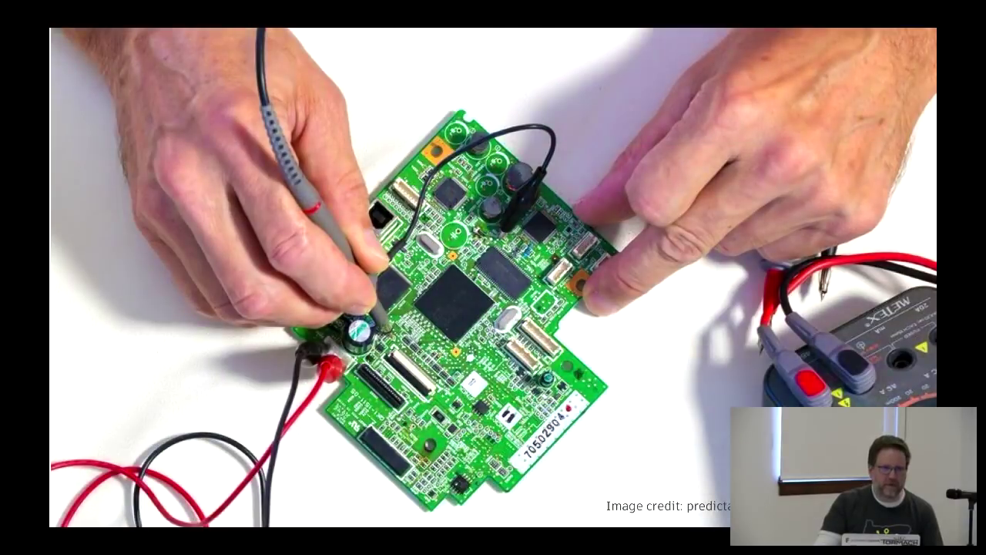
{"action": "key", "text": "Right"}
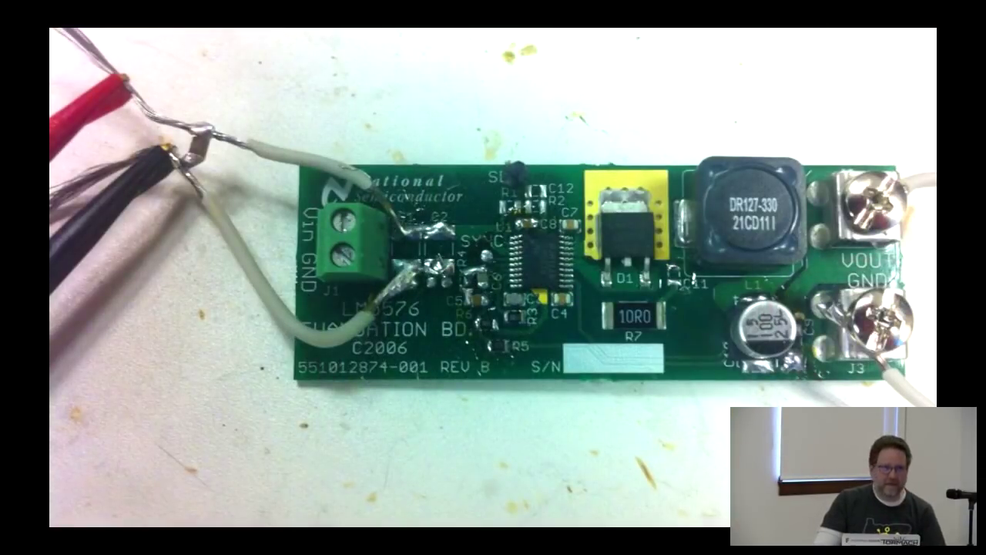
{"action": "key", "text": "Right"}
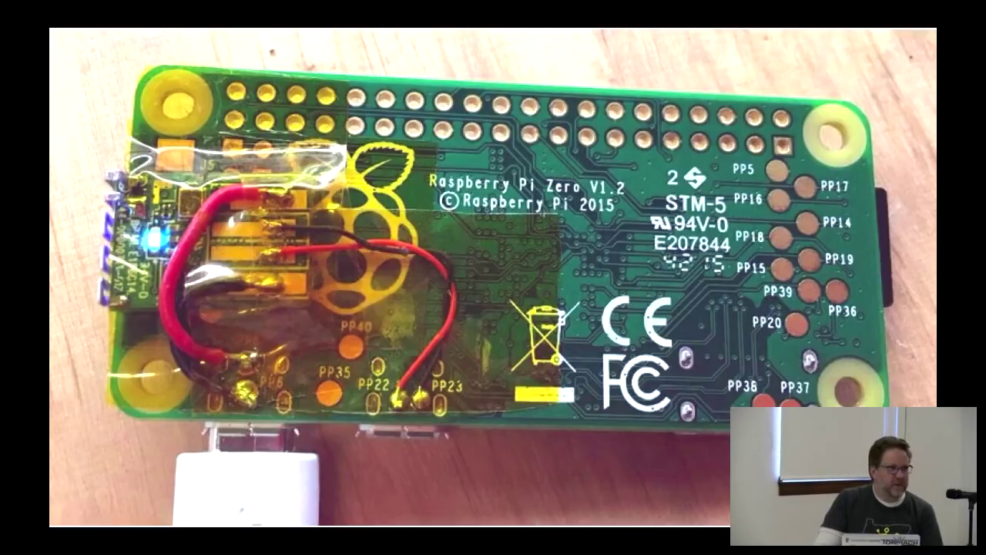
{"action": "key", "text": "Right"}
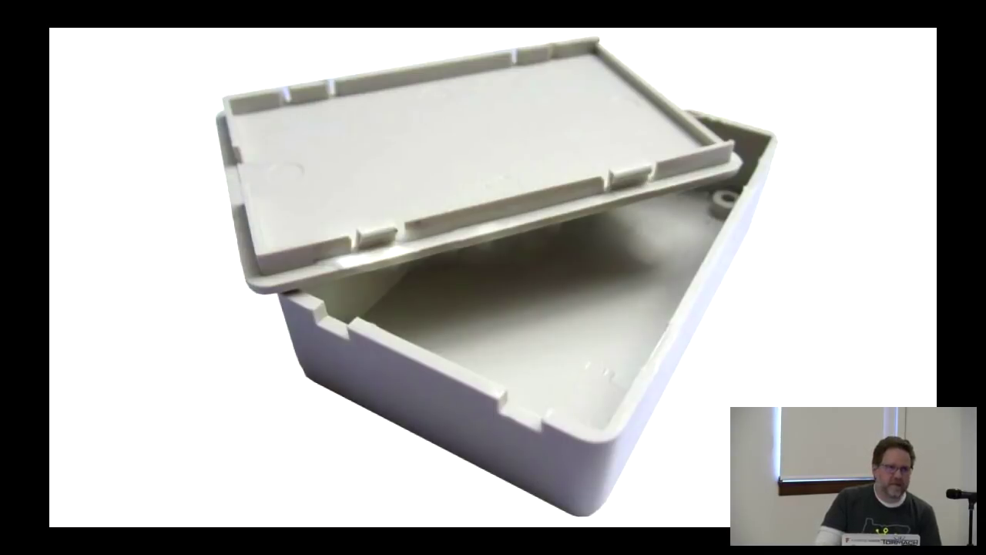
{"action": "key", "text": "Right"}
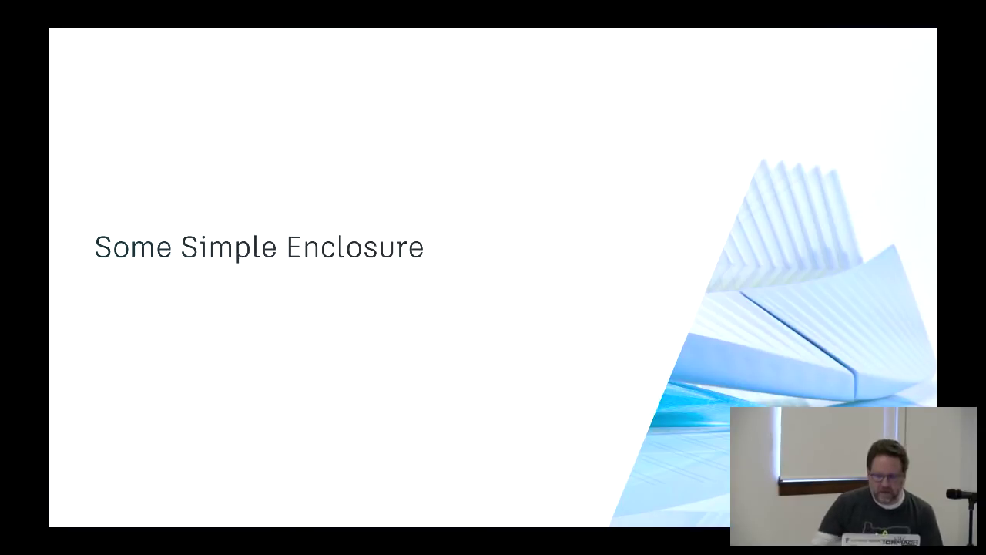
{"action": "key", "text": "Right"}
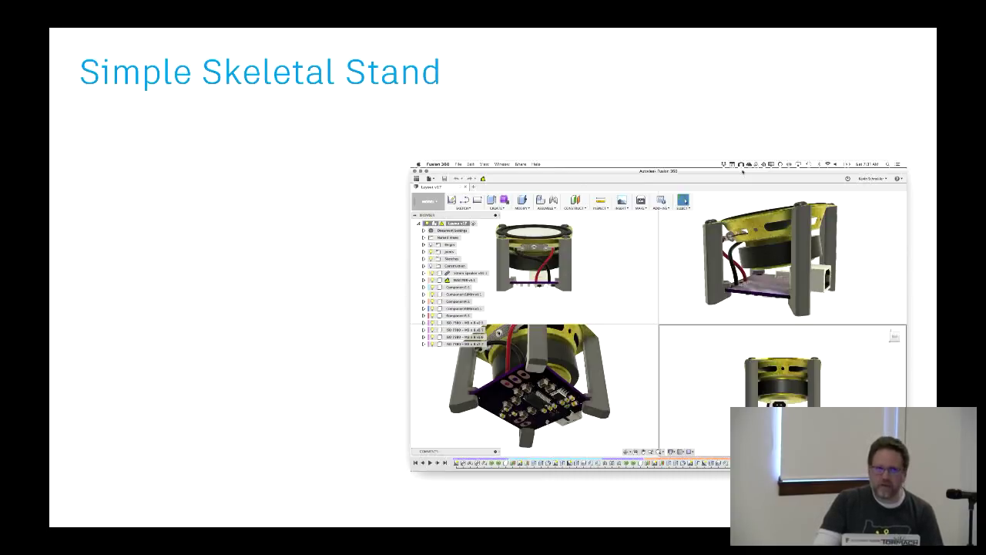
Step through the remix, test-case and prototype examples to the 'Simple Enclosures on Existing Boards' title
{"action": "key", "text": "Right"}
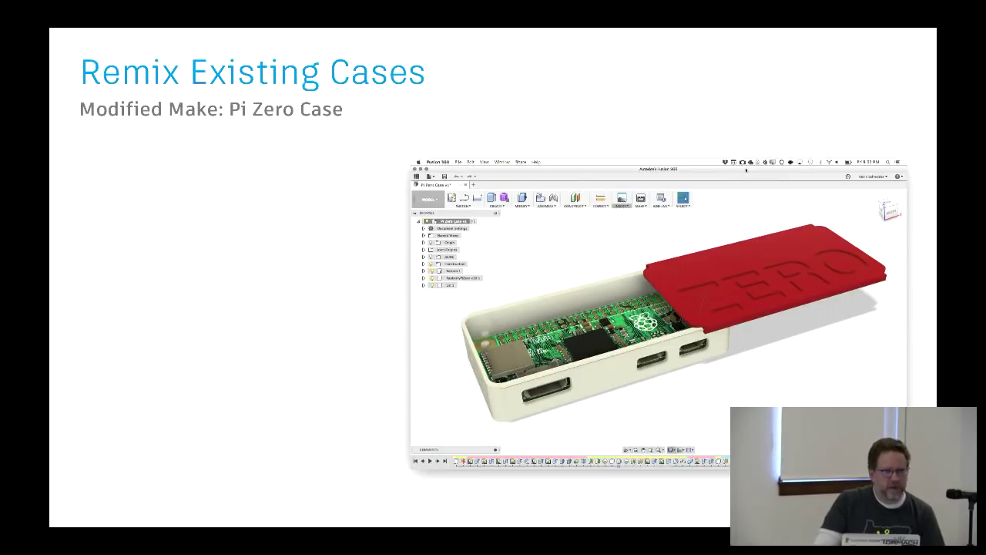
{"action": "key", "text": "Right"}
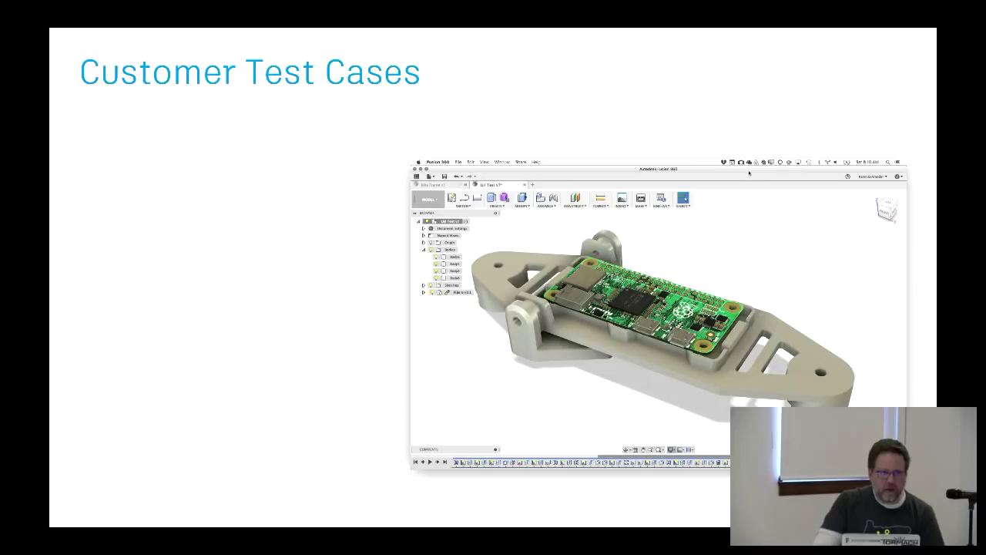
{"action": "key", "text": "Right"}
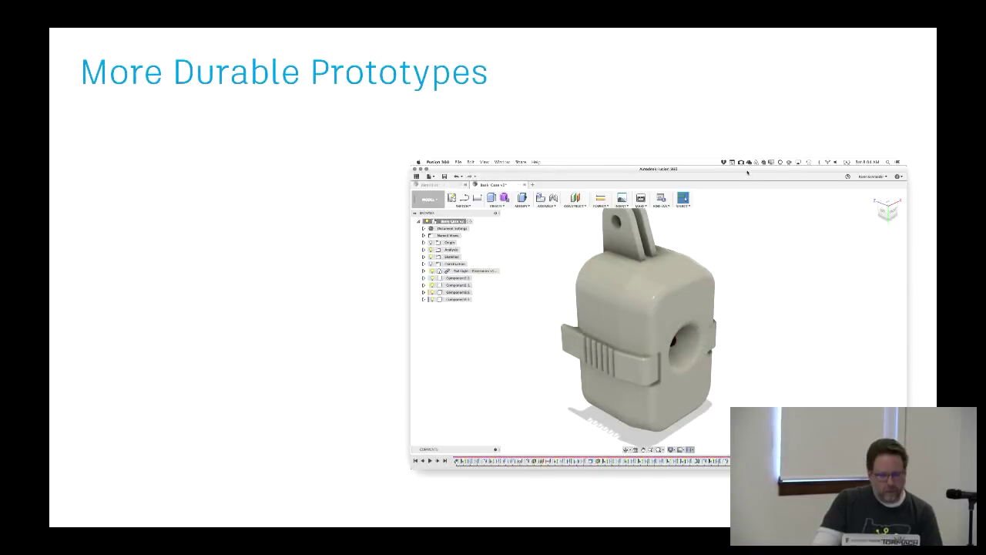
{"action": "key", "text": "Right"}
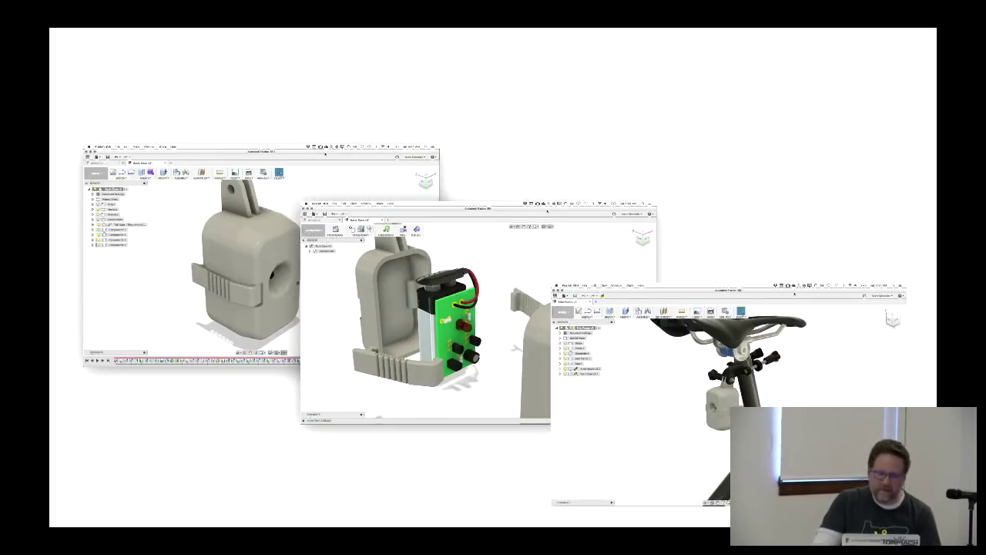
{"action": "key", "text": "Right"}
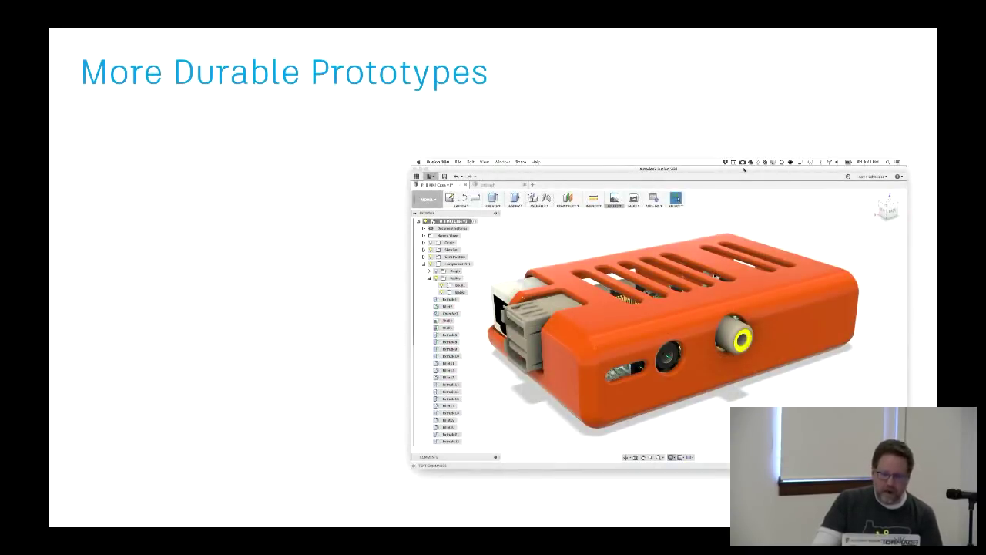
{"action": "key", "text": "Left"}
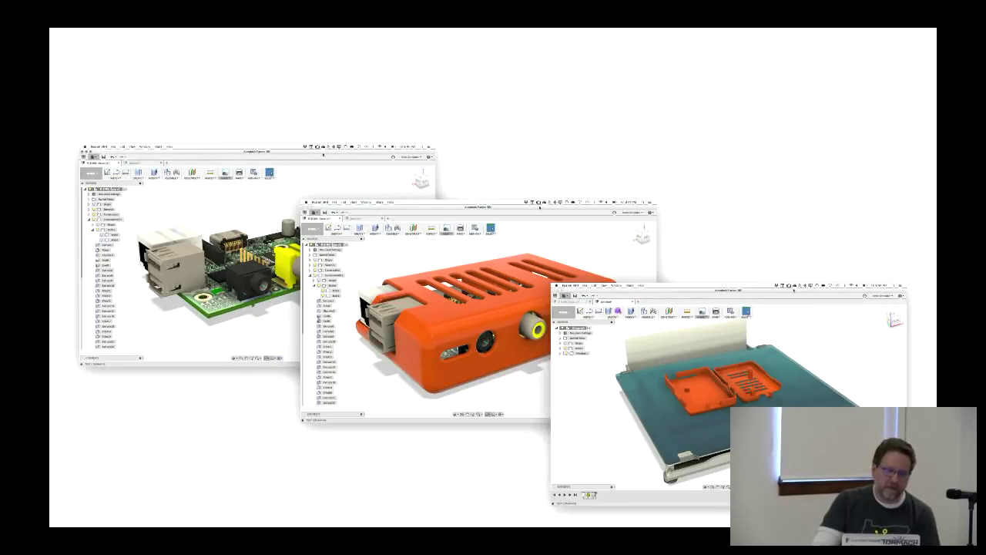
{"action": "key", "text": "Right"}
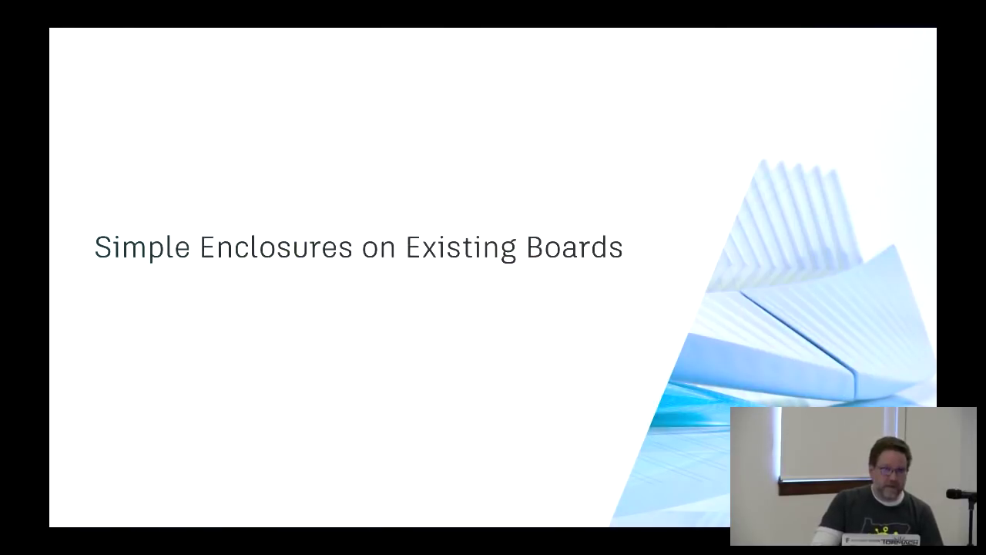
Advance to the 'Existing 3D Boards Sources' slide with the GrabCAD screenshot
{"action": "key", "text": "Right"}
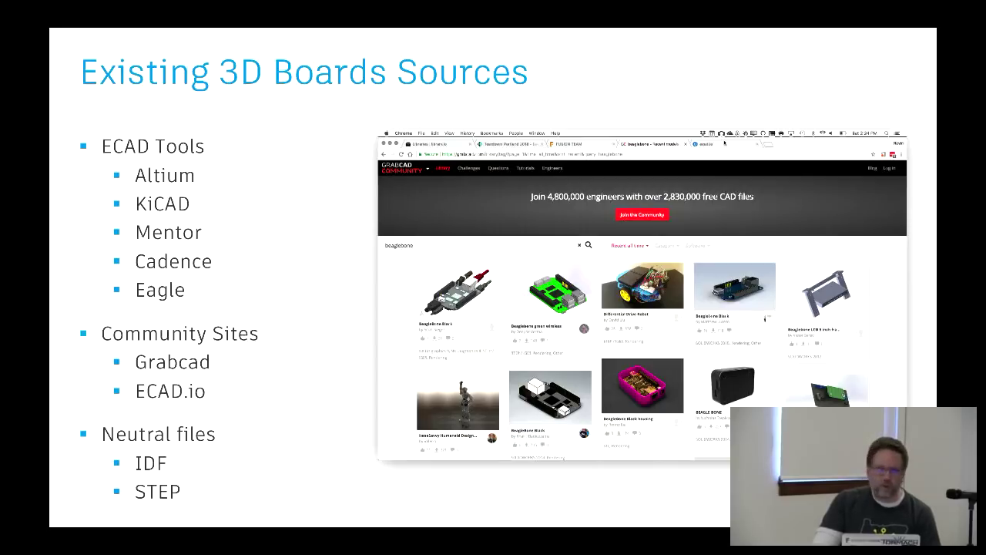
Switch from the slideshow to Fusion 360's 'Direct BB Example' enclosure design
{"action": "key", "text": "super+Tab"}
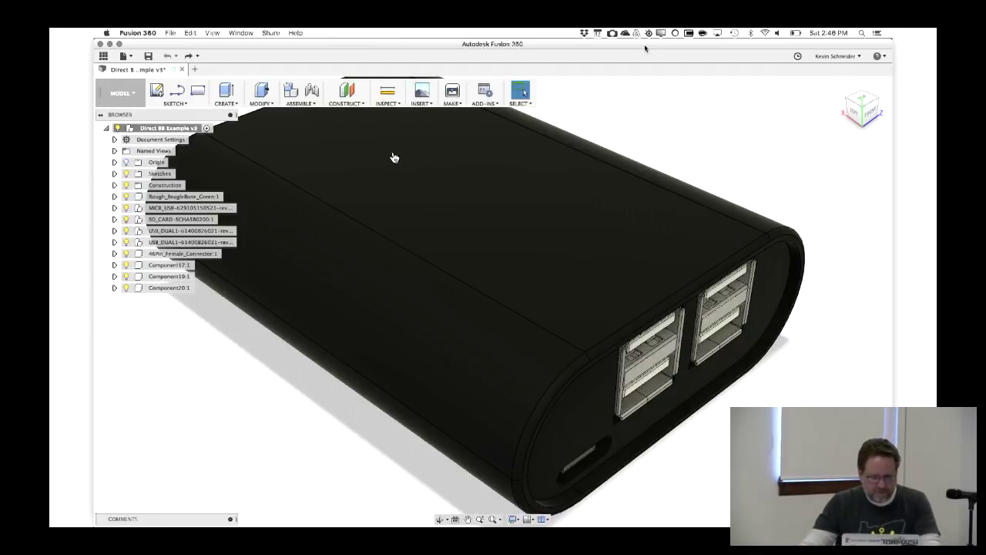
Bring the Untitled Fusion 360 design forward, maximize it, close the Data Panel, then switch to Finder
{"action": "key", "text": "super+Tab"}
{"action": "key", "text": "super+Tab"}
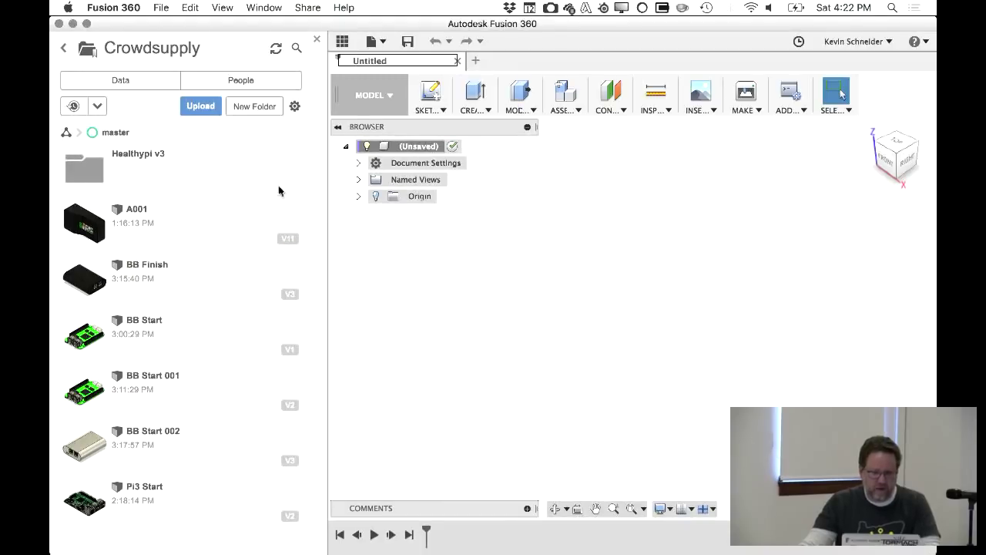
{"action": "key", "text": "super+Tab"}
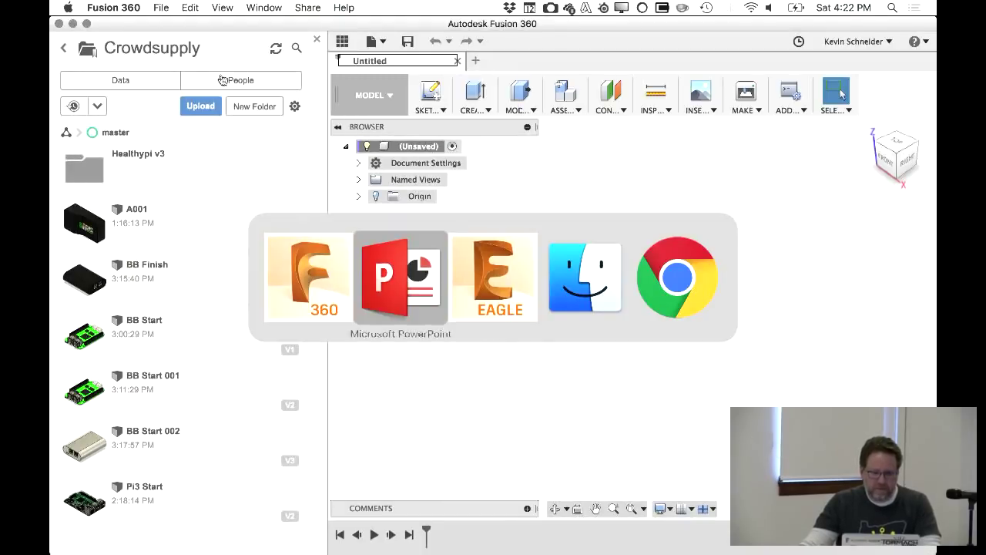
{"action": "key", "text": "super+Tab"}
{"action": "key", "text": "super+Tab"}
{"action": "key", "text": "super+Tab"}
{"action": "key", "text": "super+Tab"}
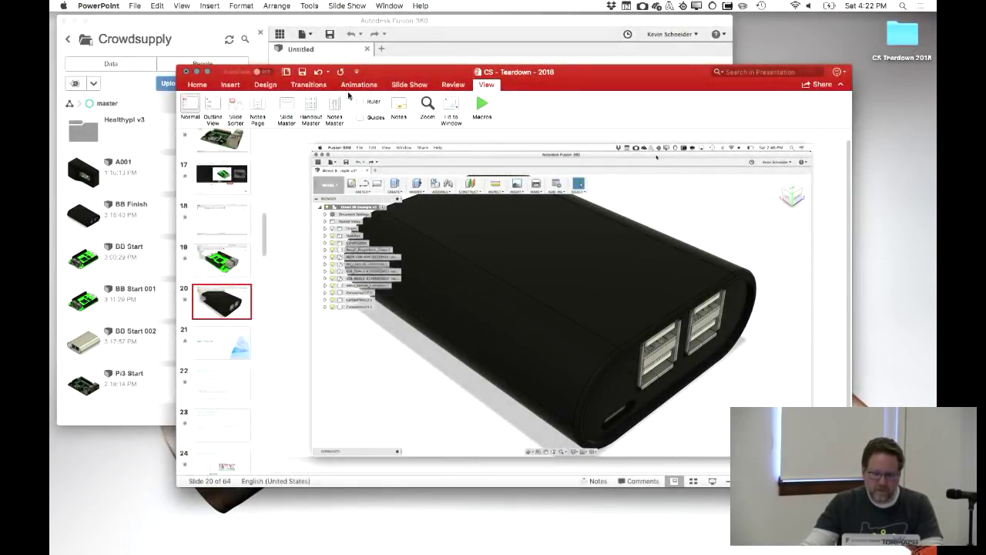
{"action": "left_click", "coordinate": [462, 32]}
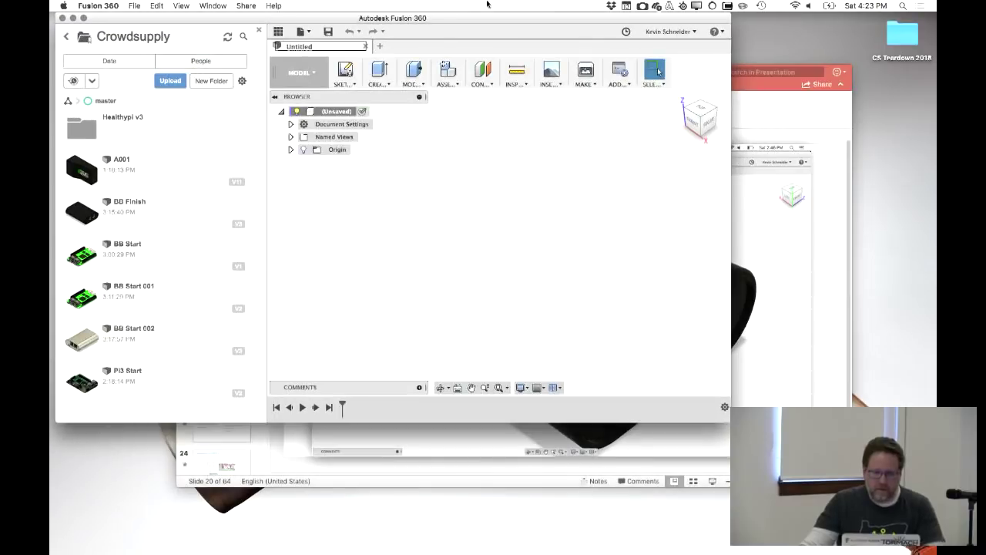
{"action": "left_click", "coordinate": [83, 17]}
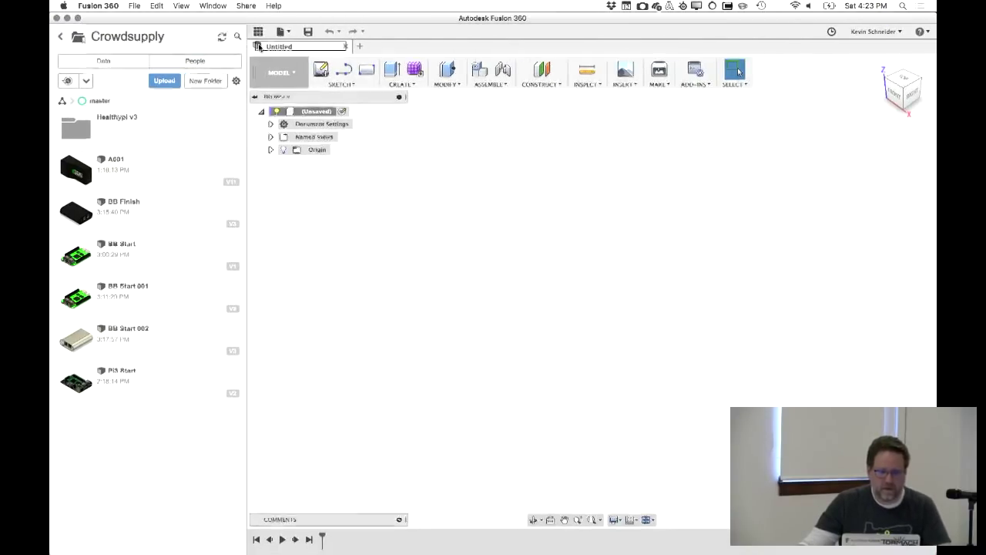
{"action": "left_click", "coordinate": [258, 32]}
{"action": "key", "text": "super+Tab"}
{"action": "key", "text": "super+Tab"}
{"action": "key", "text": "super+Tab"}
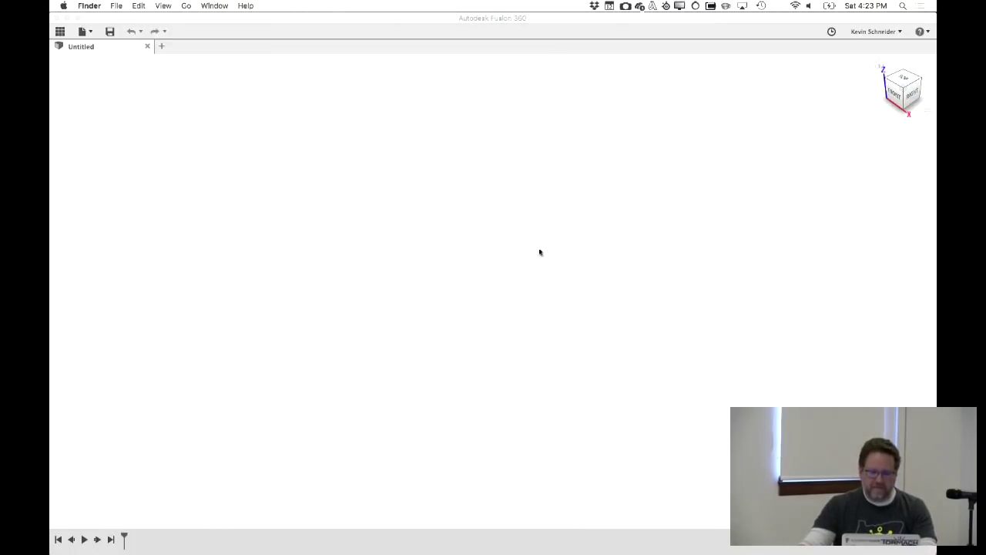
Locate Beaglebone_green_wireless.STEP in the Desktop's CS Teardown 2018 folder, then return to Fusion 360
{"action": "mouse_move", "coordinate": [409, 543]}
{"action": "left_click", "coordinate": [248, 541]}
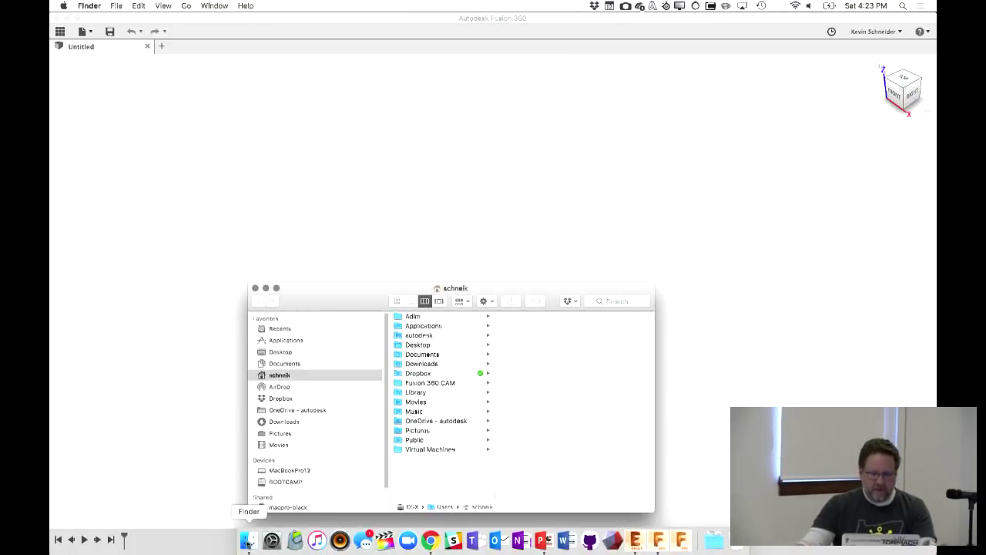
{"action": "left_click", "coordinate": [284, 351]}
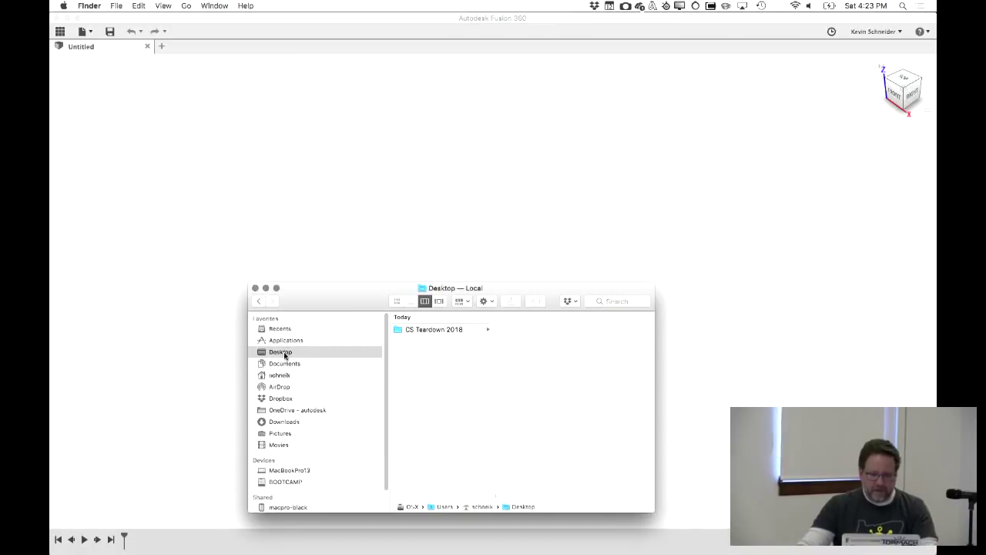
{"action": "left_click", "coordinate": [431, 329]}
{"action": "left_click", "coordinate": [583, 387]}
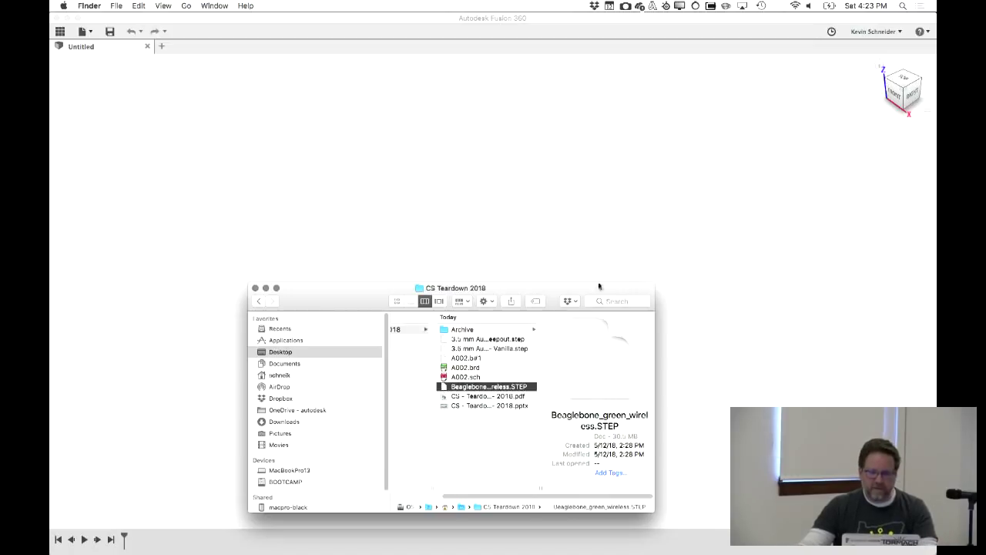
{"action": "left_click", "coordinate": [619, 219]}
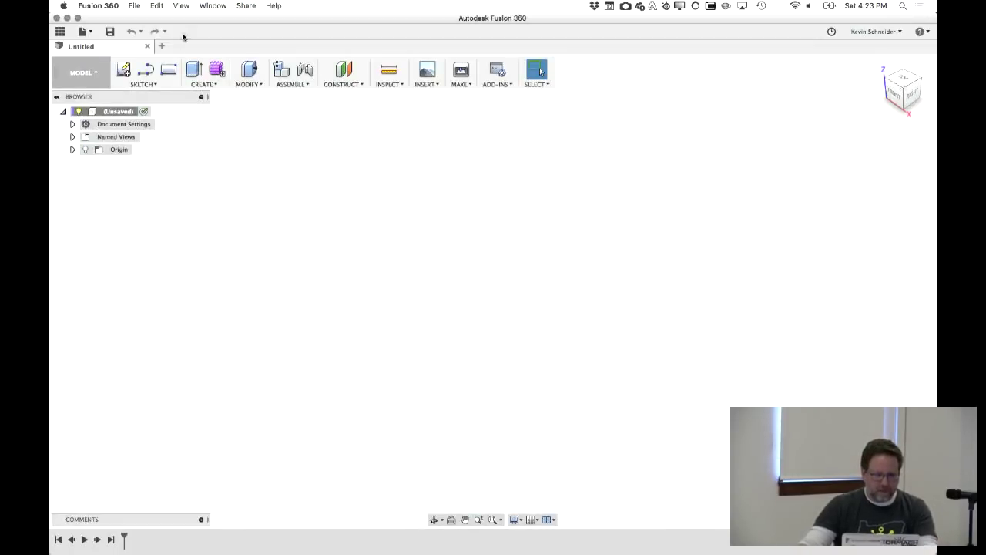
Create a new design from the Beaglebone_green_wireless.STEP file
{"action": "left_click", "coordinate": [89, 33]}
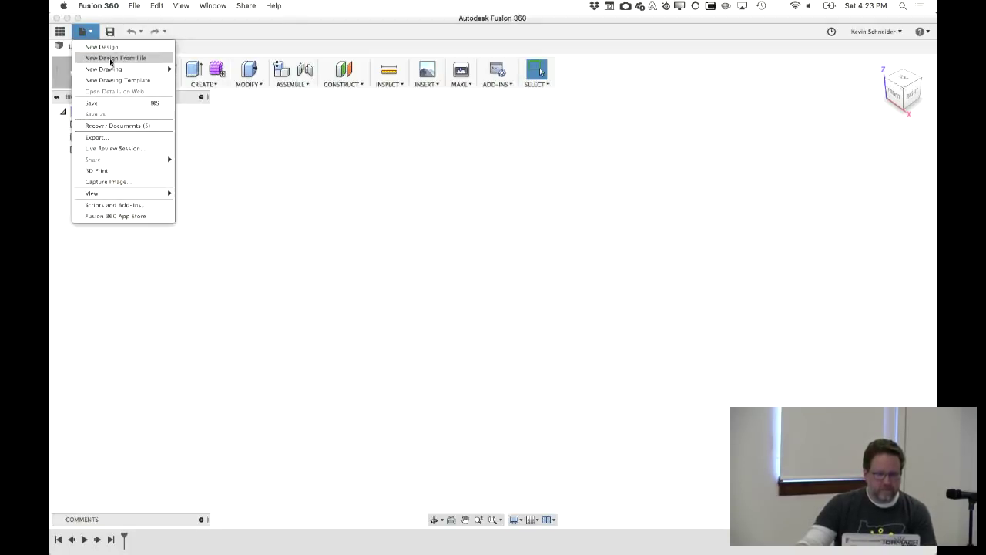
{"action": "left_click", "coordinate": [111, 59]}
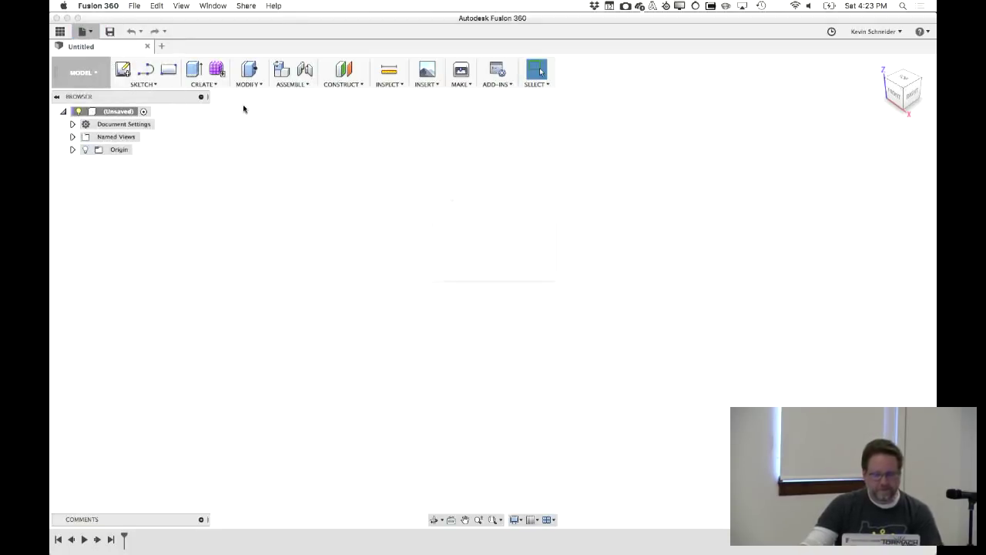
{"action": "left_click", "coordinate": [384, 140]}
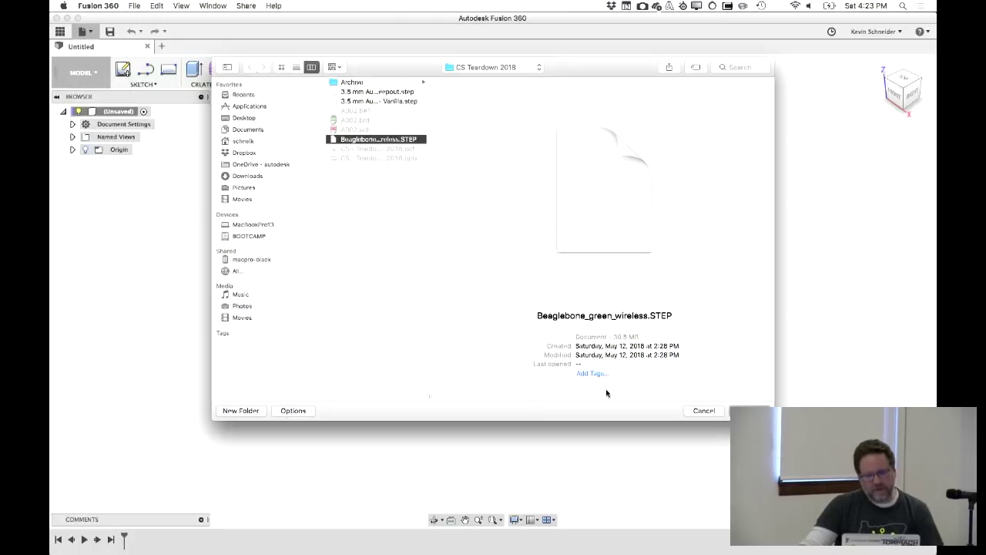
{"action": "left_click", "coordinate": [750, 405]}
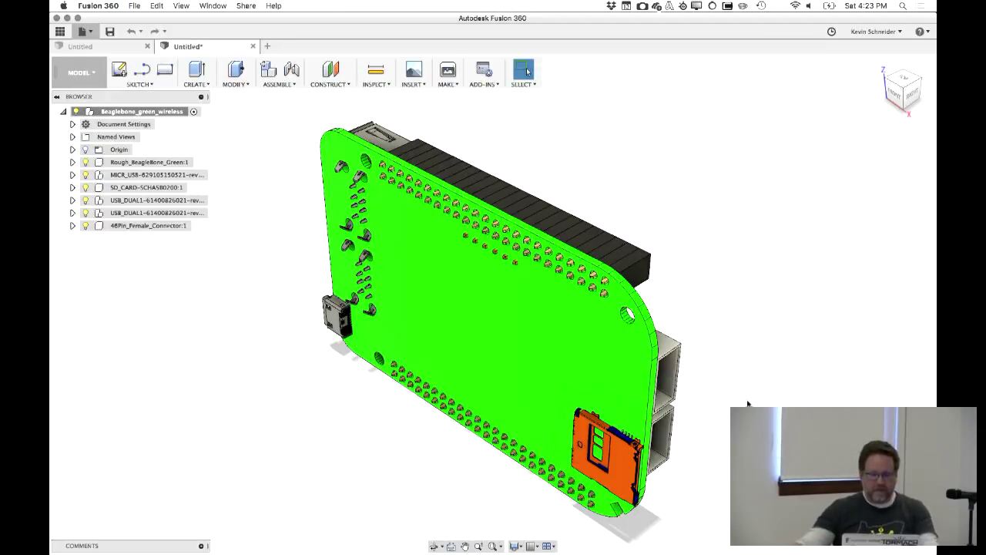
Set the rolled left-side view, with the board horizontal, as the model's Front view
{"action": "middle_click_drag", "start_coordinate": [828, 272], "coordinate": [896, 117], "text": "shift"}
{"action": "left_click", "coordinate": [898, 91]}
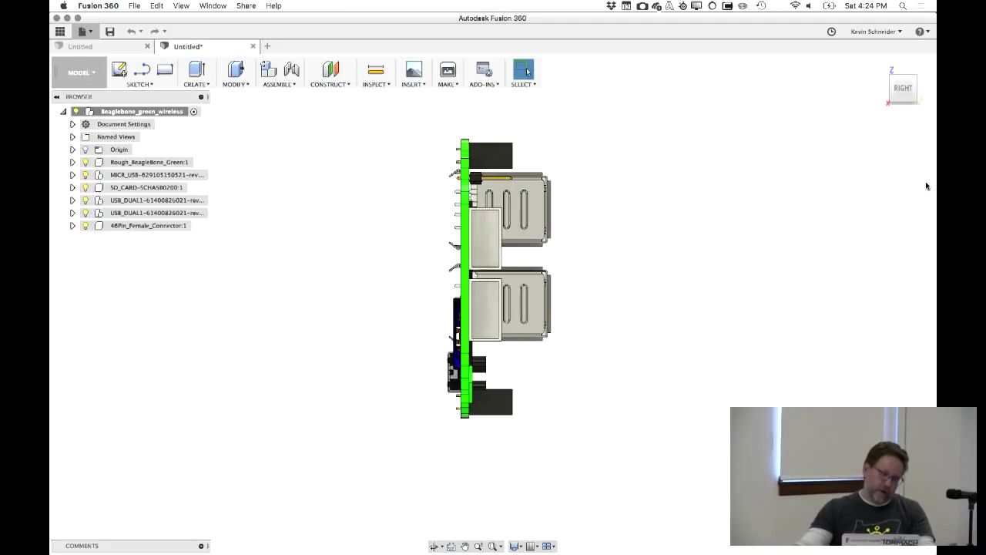
{"action": "middle_click_drag", "start_coordinate": [825, 233], "coordinate": [652, 240], "text": "shift"}
{"action": "left_click", "coordinate": [903, 88]}
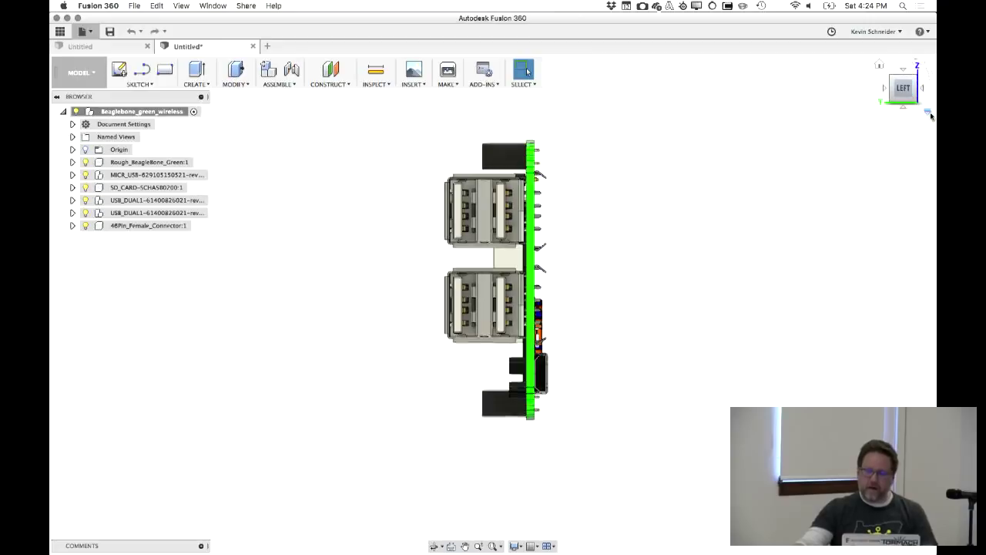
{"action": "left_click", "coordinate": [930, 79]}
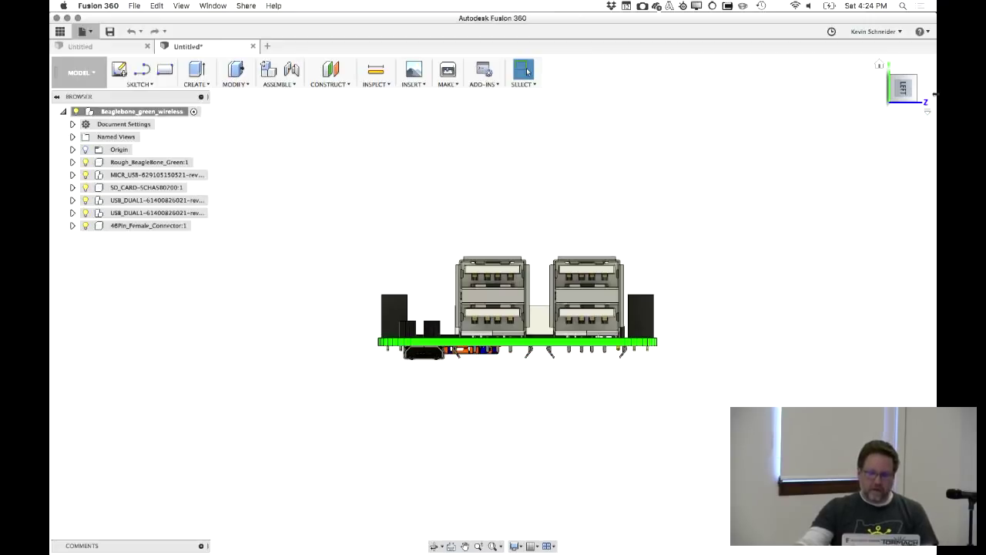
{"action": "right_click", "coordinate": [907, 87]}
{"action": "mouse_move", "coordinate": [885, 156]}
{"action": "left_click", "coordinate": [800, 153]}
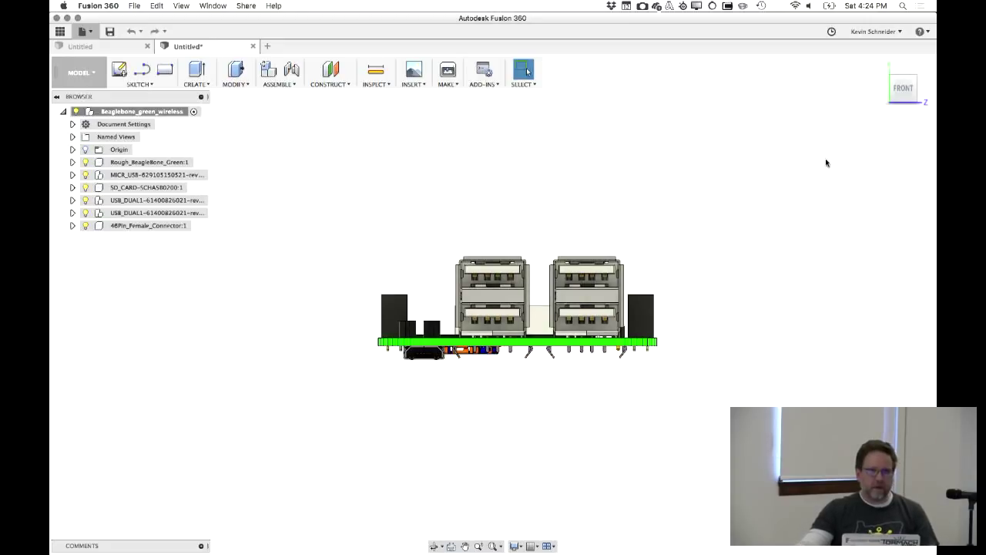
Orbit to an angled 3D view of the board and center it on screen
{"action": "middle_click_drag", "start_coordinate": [825, 162], "coordinate": [736, 187], "text": "shift"}
{"action": "key", "text": "Escape"}
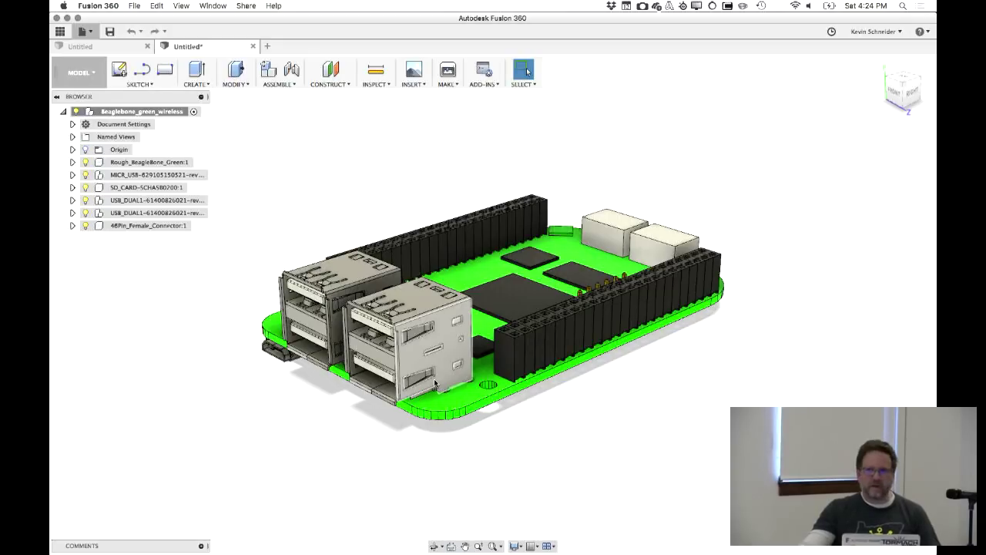
{"action": "scroll", "coordinate": [493, 441], "scroll_direction": "up", "scroll_amount": 4}
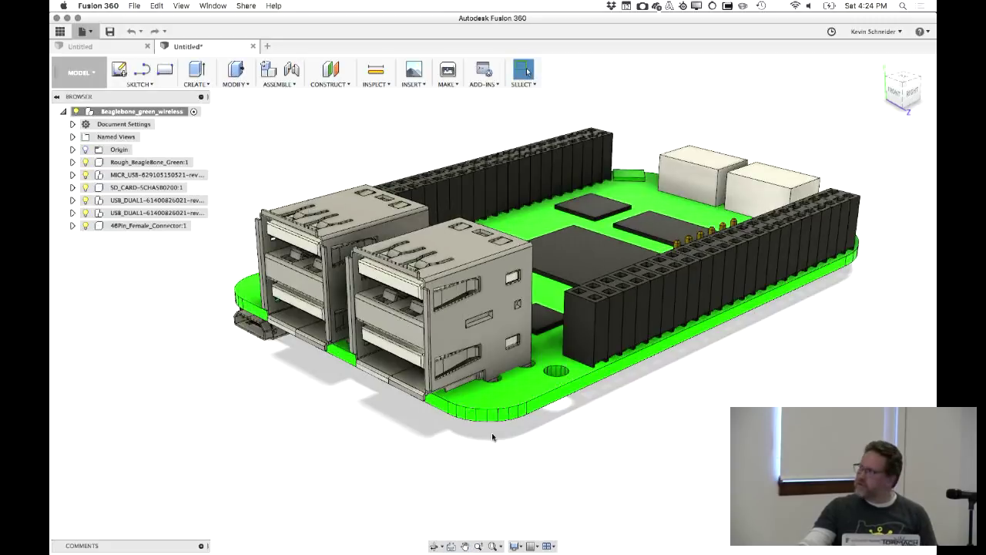
{"action": "middle_click_drag", "start_coordinate": [493, 434], "coordinate": [601, 436]}
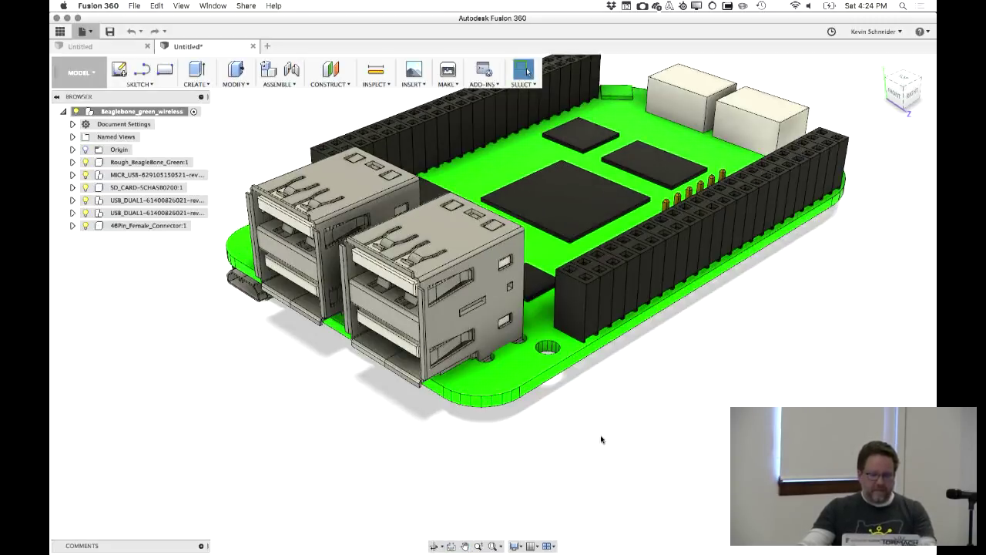
Measure across the rounded corner's end vertices: 8.98 mm, with 6.35 mm X and Z deltas
{"action": "left_click", "coordinate": [375, 71]}
{"action": "scroll", "coordinate": [476, 382], "scroll_direction": "up", "scroll_amount": 5}
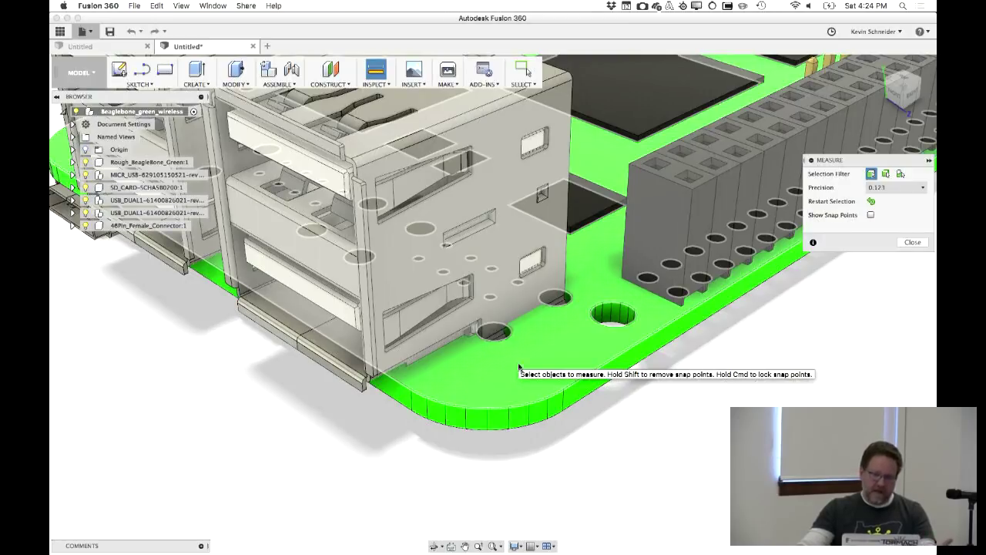
{"action": "left_click", "coordinate": [411, 390]}
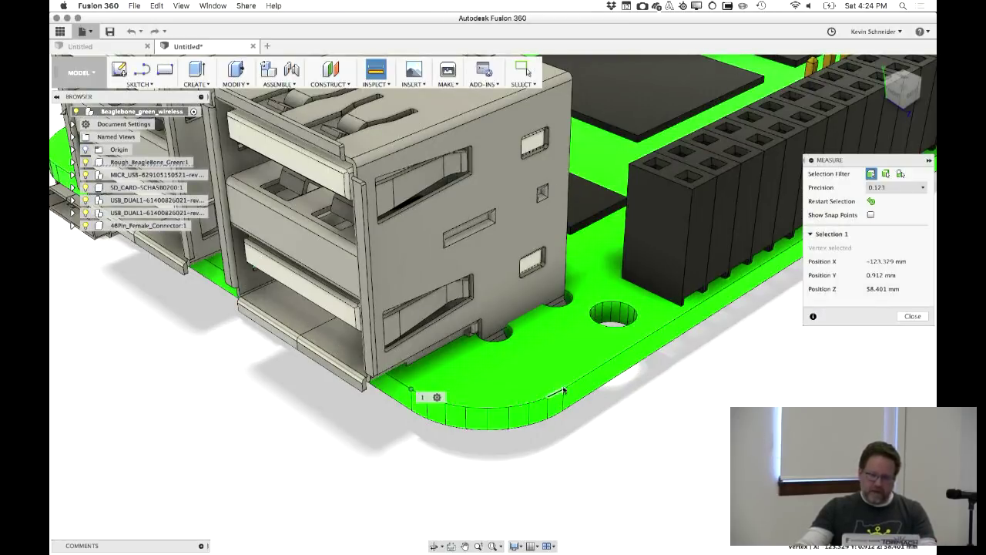
{"action": "left_click", "coordinate": [563, 389]}
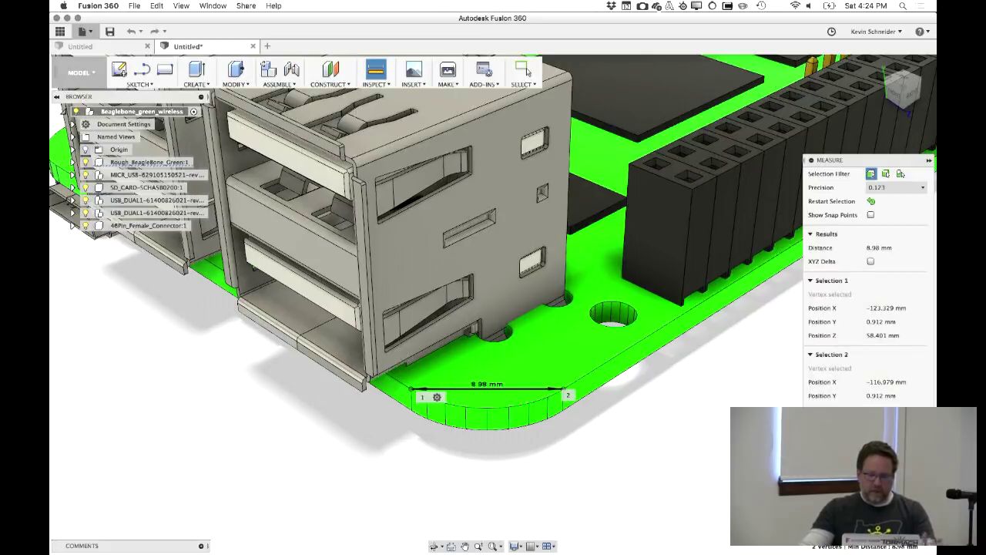
{"action": "left_click", "coordinate": [871, 261]}
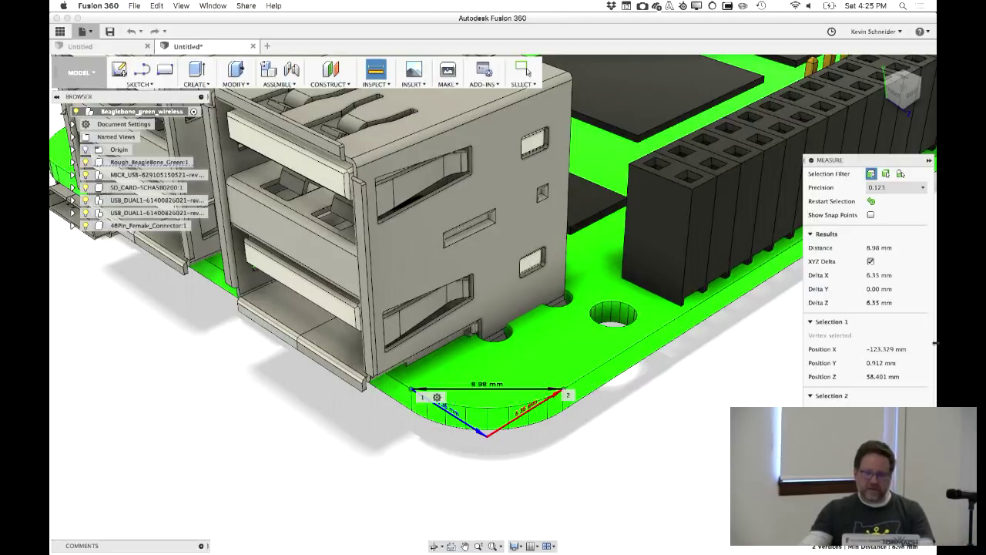
{"action": "key", "text": "Escape"}
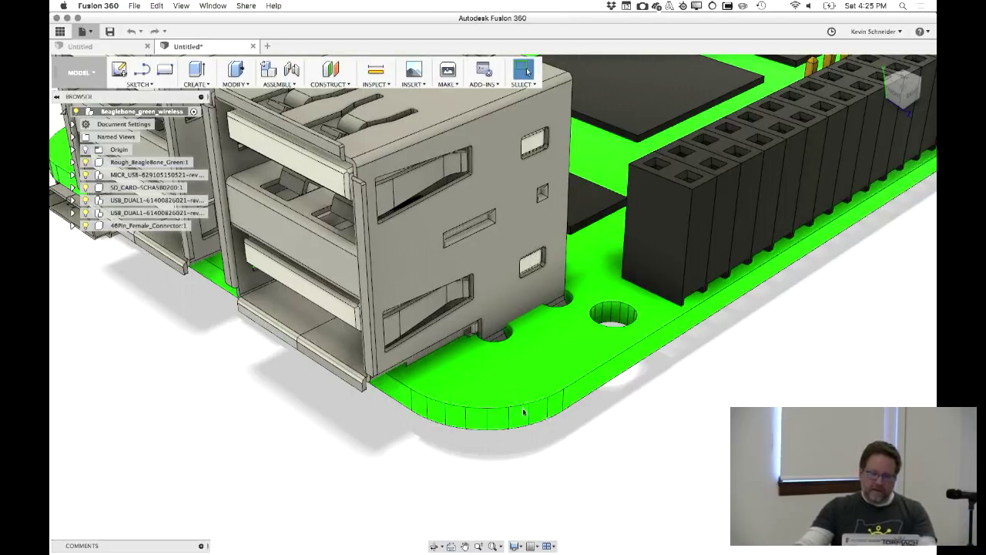
{"action": "left_click_drag", "start_coordinate": [406, 373], "coordinate": [590, 455]}
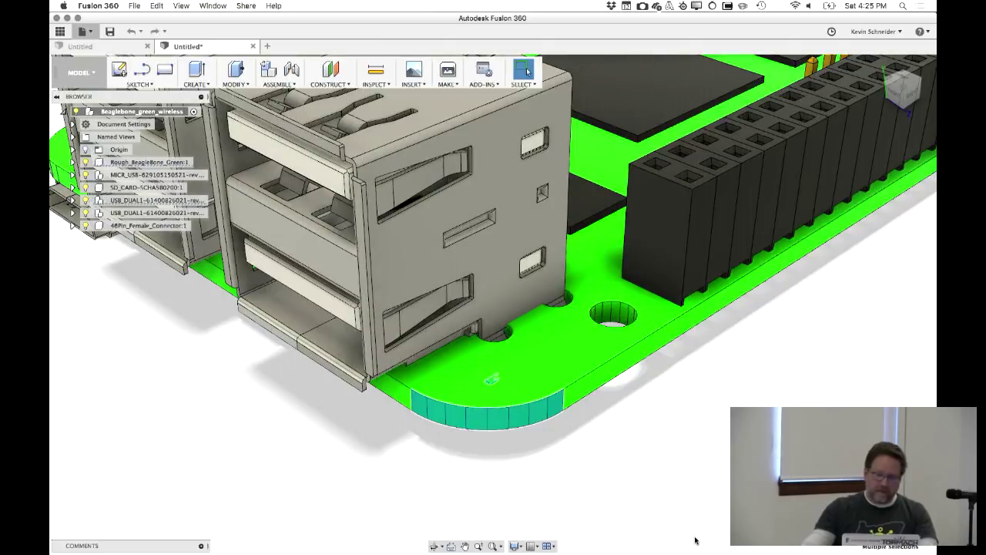
Delete the faceted corner faces, leaving a square board corner
{"action": "key", "text": "Escape"}
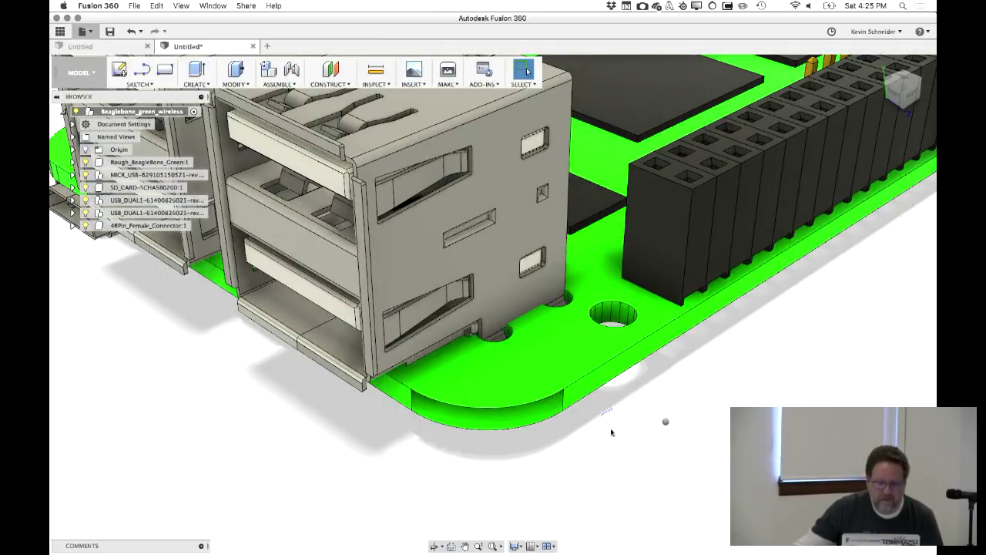
{"action": "right_click_drag", "start_coordinate": [688, 443], "coordinate": [618, 445]}
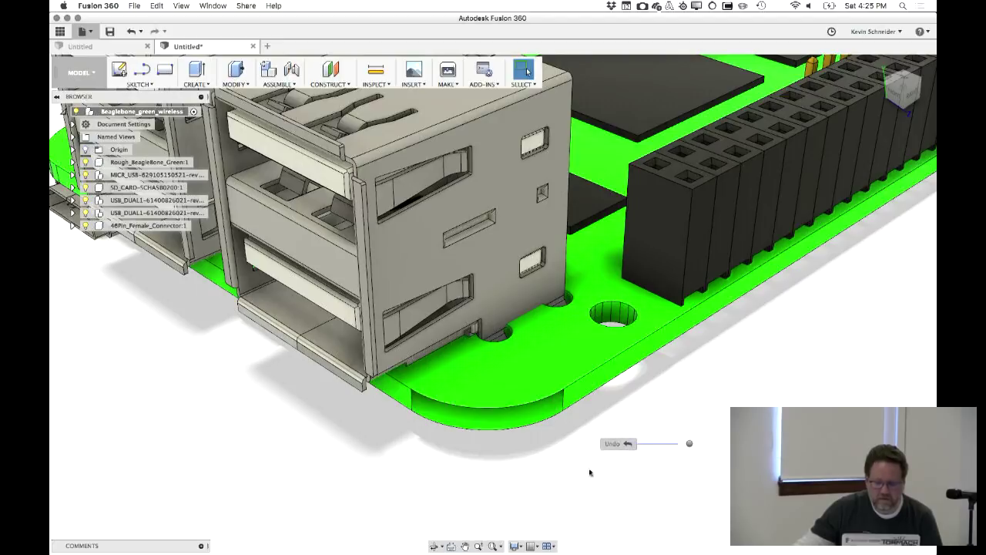
{"action": "left_click", "coordinate": [553, 408]}
{"action": "left_click", "coordinate": [540, 410], "text": "shift"}
{"action": "left_click", "coordinate": [526, 413], "text": "shift"}
{"action": "left_click", "coordinate": [514, 415], "text": "shift"}
{"action": "left_click", "coordinate": [452, 415], "text": "shift"}
{"action": "left_click", "coordinate": [434, 409], "text": "shift"}
{"action": "left_click", "coordinate": [420, 402], "text": "shift"}
{"action": "key", "text": "Delete"}
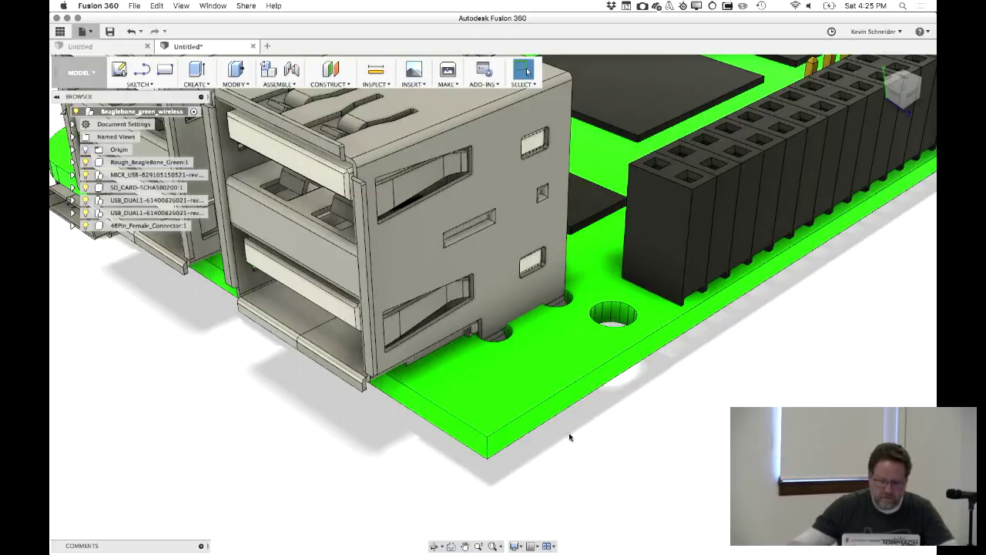
Round the square corner edge with a 6 mm fillet
{"action": "right_click", "coordinate": [578, 432]}
{"action": "left_click", "coordinate": [570, 438]}
{"action": "left_click", "coordinate": [486, 445]}
{"action": "type", "text": "6.35"}
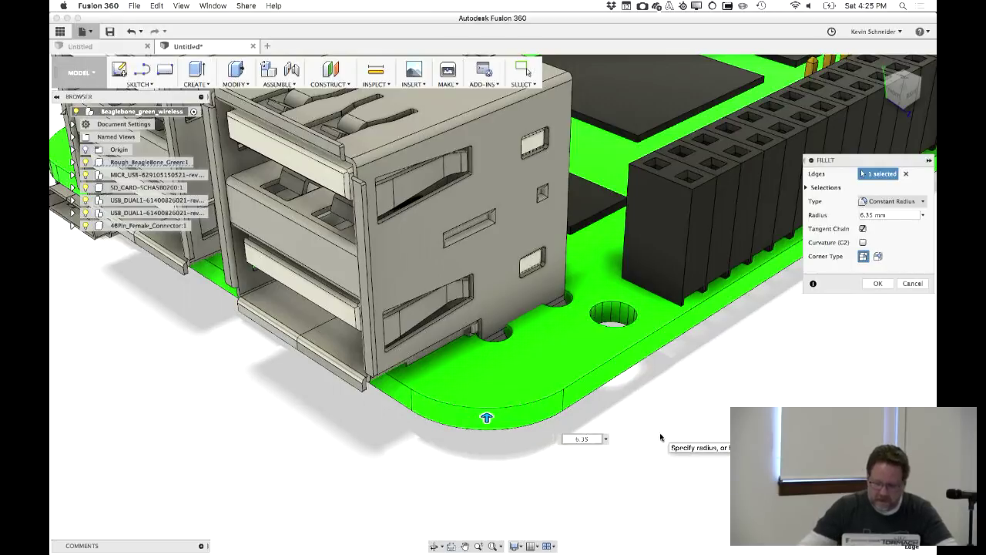
{"action": "key", "text": "Return"}
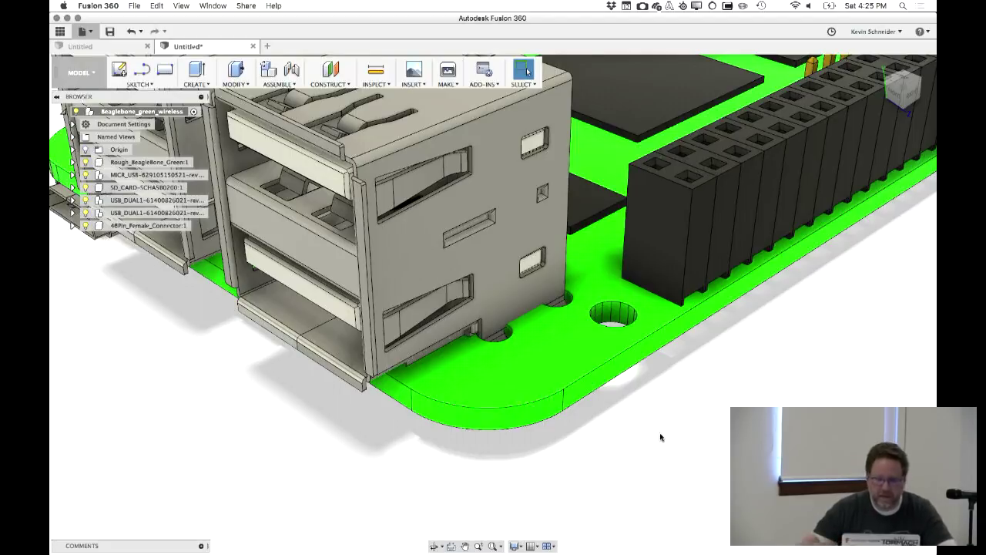
{"action": "middle_click_drag", "start_coordinate": [682, 473], "coordinate": [674, 454], "text": "shift"}
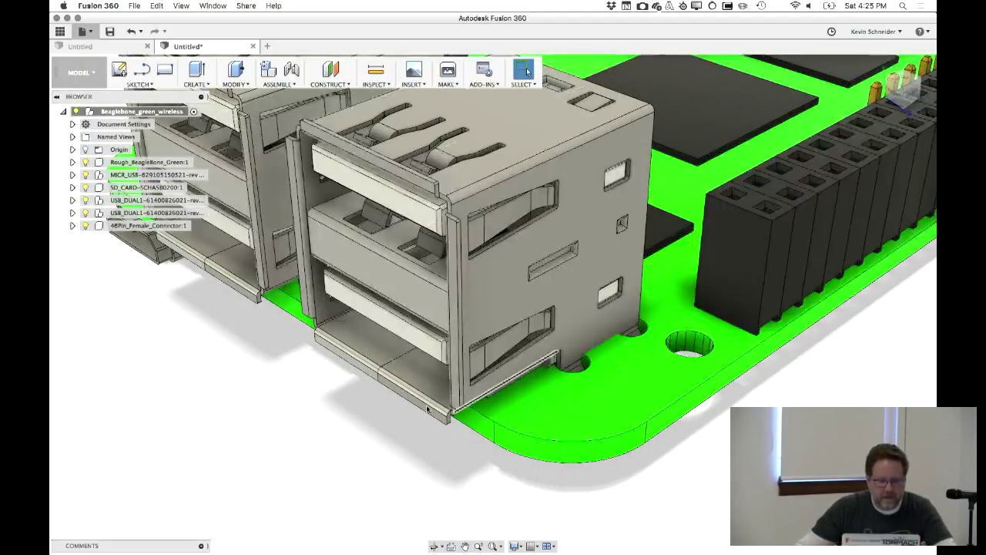
Add a new component under the root and rename it BB
{"action": "middle_click_drag", "start_coordinate": [370, 342], "coordinate": [429, 353]}
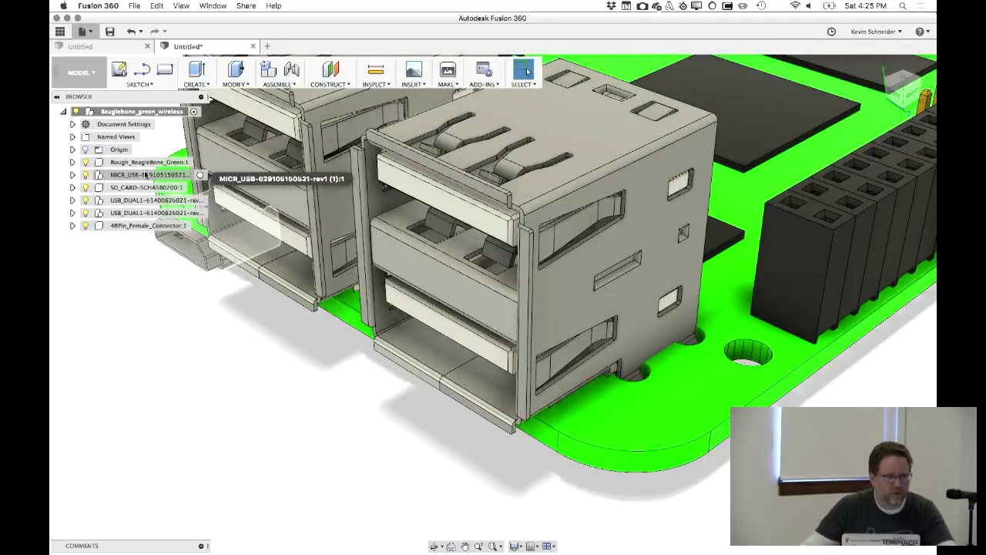
{"action": "right_click", "coordinate": [142, 112]}
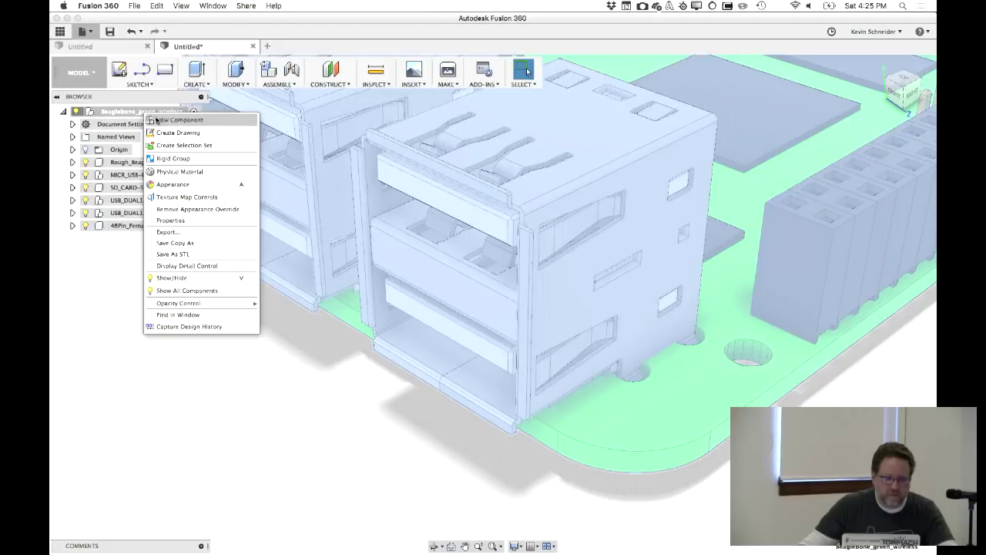
{"action": "left_click", "coordinate": [179, 120]}
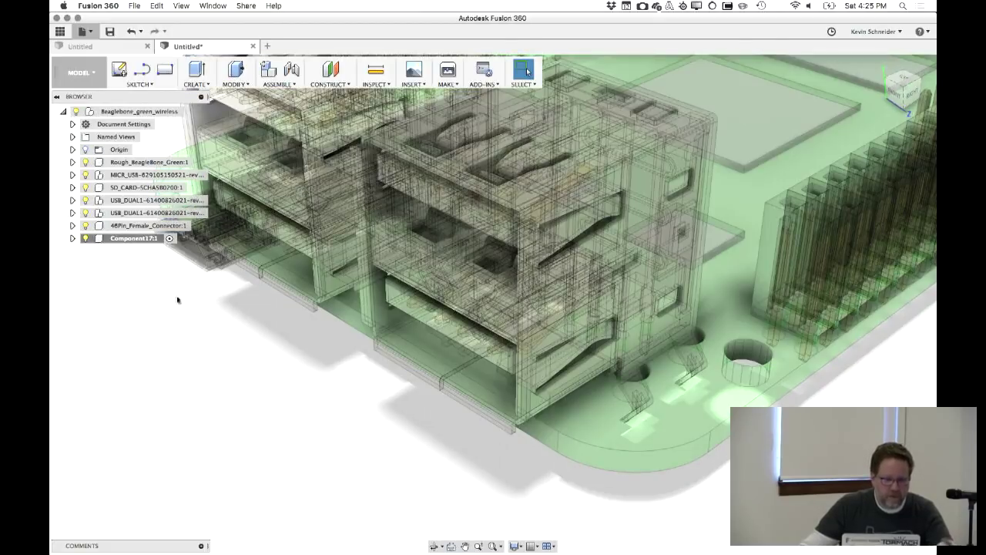
{"action": "left_click", "coordinate": [150, 238]}
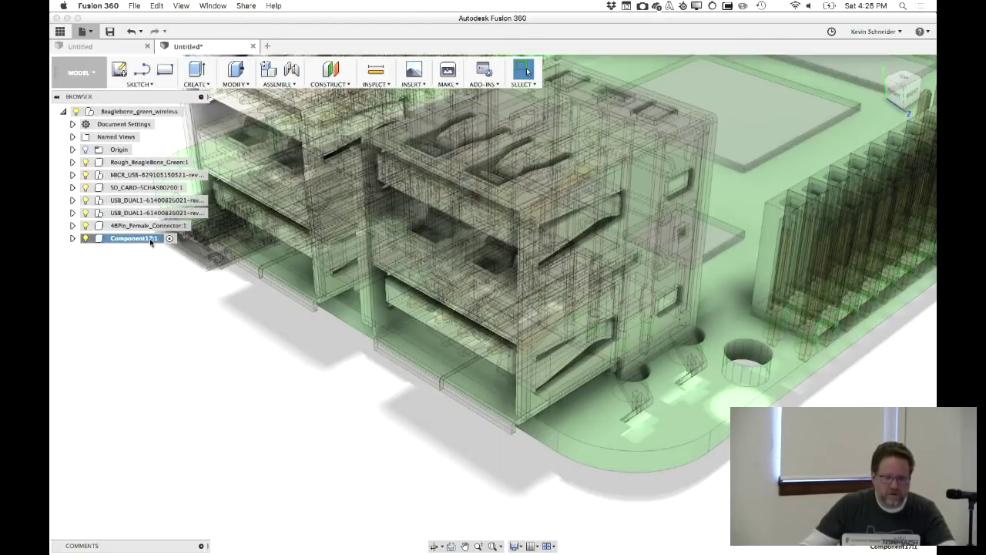
{"action": "double_click", "coordinate": [149, 238]}
{"action": "type", "text": "BB"}
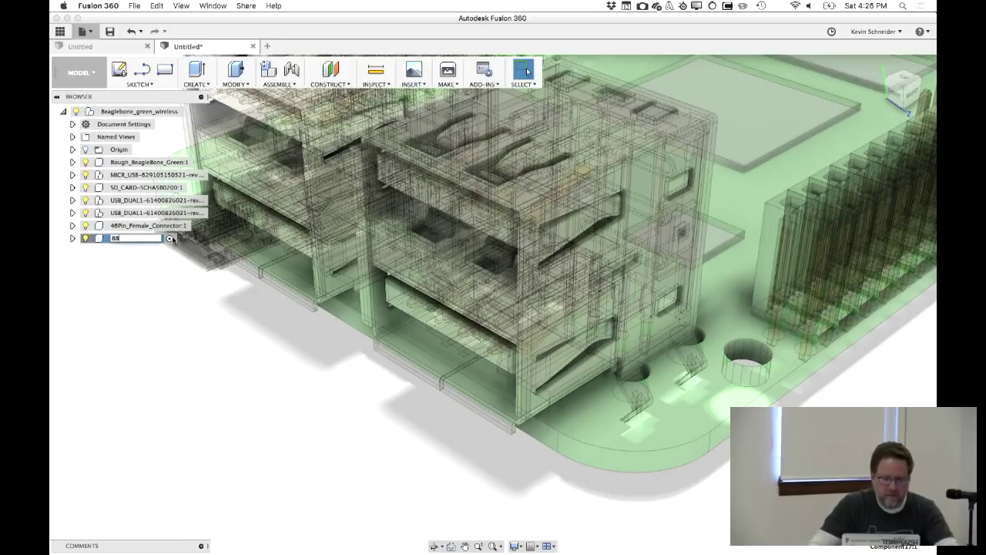
{"action": "key", "text": "Return"}
Move the 46Pin_Female_Connector and all other board parts into BB
{"action": "left_click", "coordinate": [154, 225]}
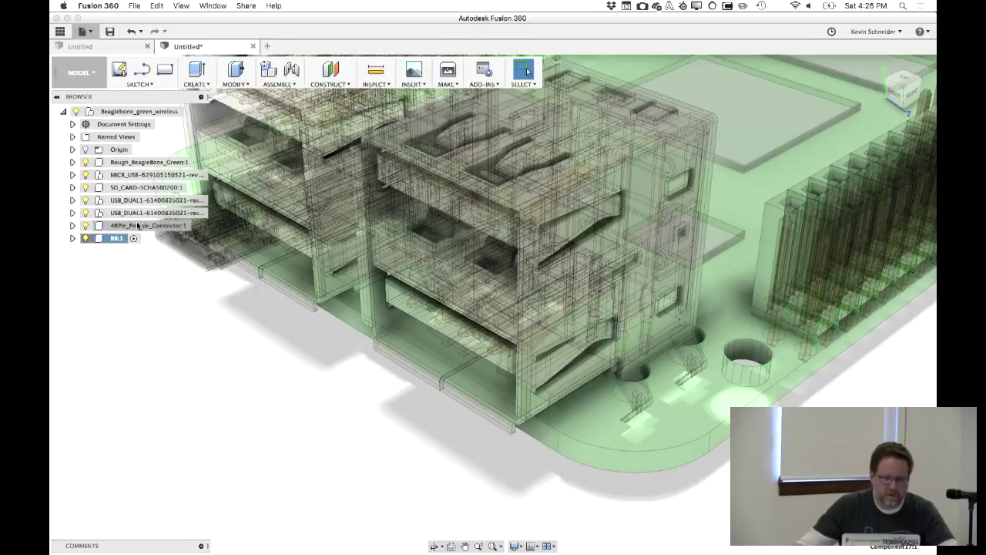
{"action": "left_click", "coordinate": [124, 162], "text": "shift"}
{"action": "left_click_drag", "start_coordinate": [109, 169], "coordinate": [114, 241]}
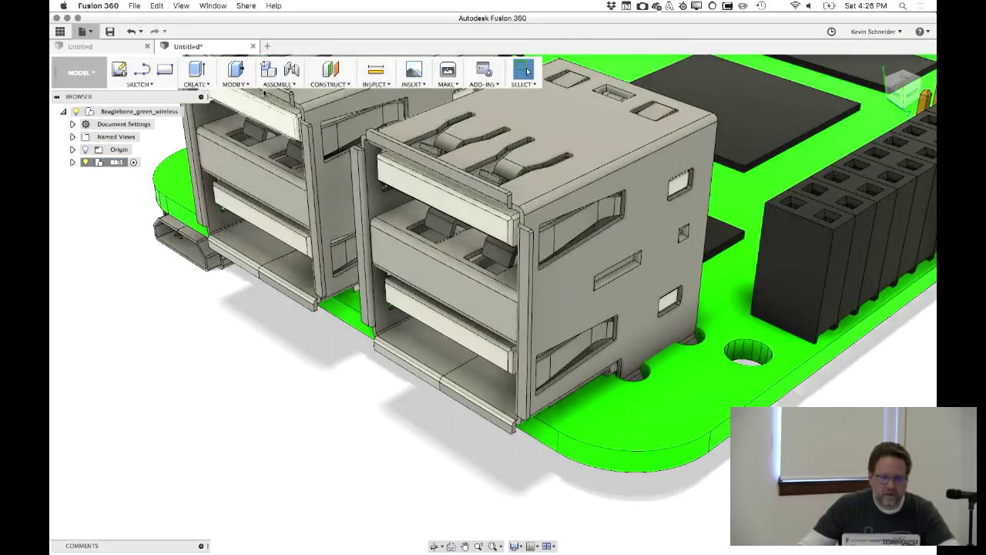
Create another new component named Case
{"action": "left_click", "coordinate": [268, 69]}
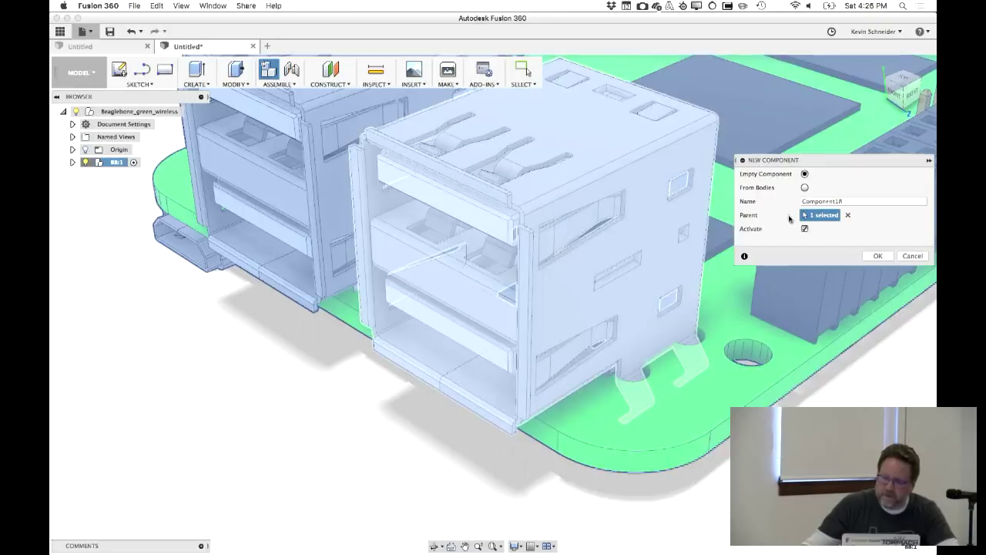
{"action": "left_click", "coordinate": [823, 201]}
{"action": "double_click", "coordinate": [823, 201]}
{"action": "key", "text": "BackSpace"}
{"action": "type", "text": "Case"}
{"action": "key", "text": "Return"}
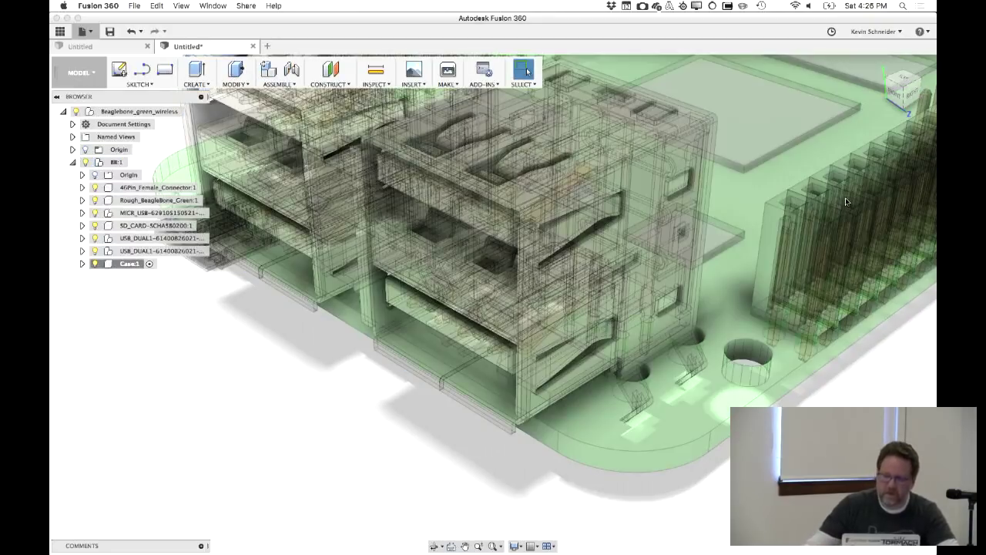
Activate the top-level Beaglebone_green_wireless assembly so the whole board shows in colour
{"action": "scroll", "coordinate": [409, 360], "scroll_direction": "down", "scroll_amount": 5}
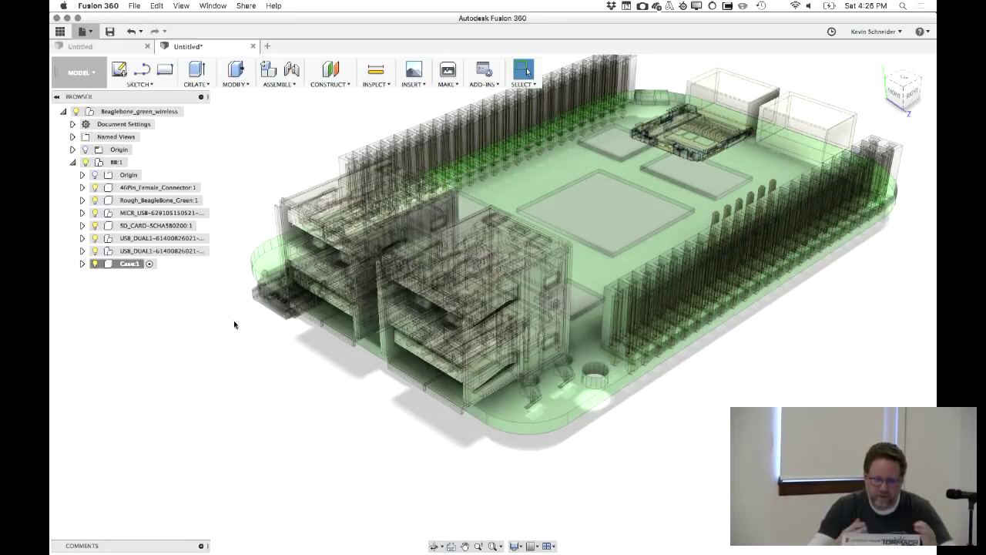
{"action": "middle_click_drag", "start_coordinate": [229, 353], "coordinate": [244, 385]}
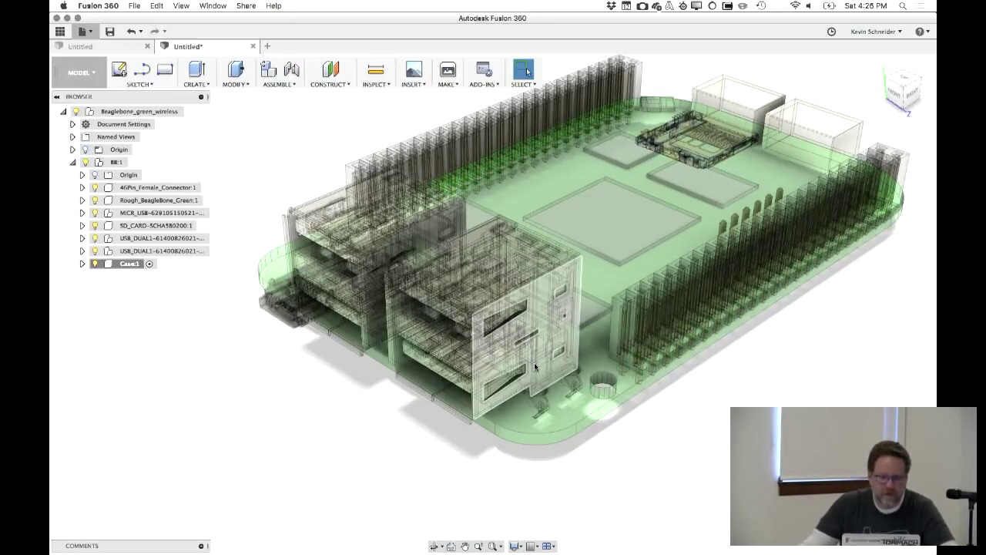
{"action": "middle_click_drag", "start_coordinate": [535, 368], "coordinate": [441, 430], "text": "shift"}
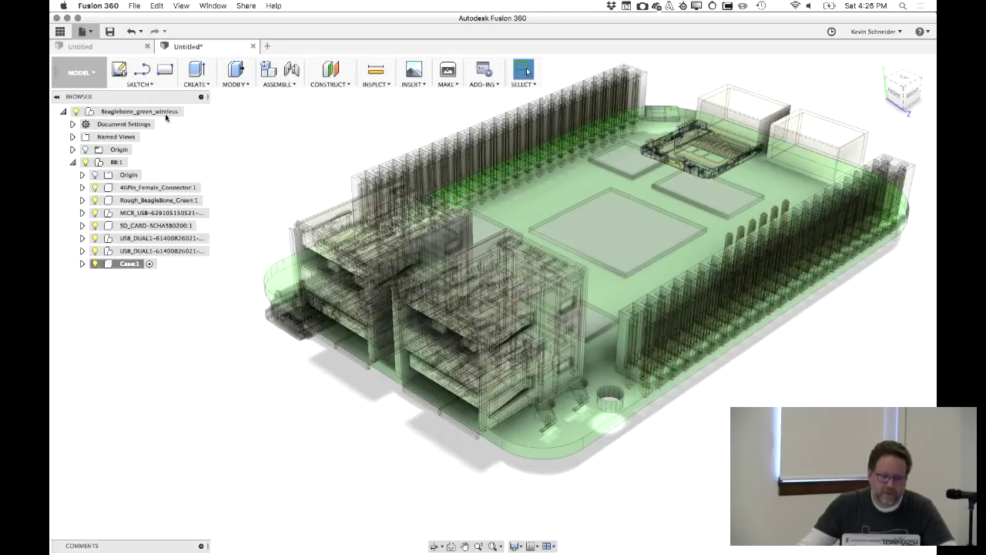
{"action": "left_click", "coordinate": [189, 112]}
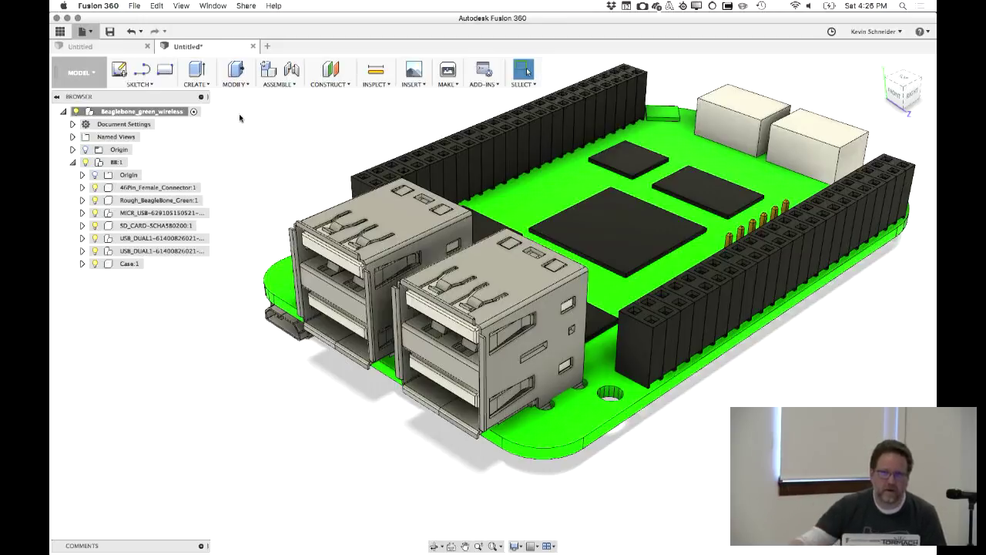
Turn on Capture Design History for the top-level assembly
{"action": "right_click", "coordinate": [185, 112]}
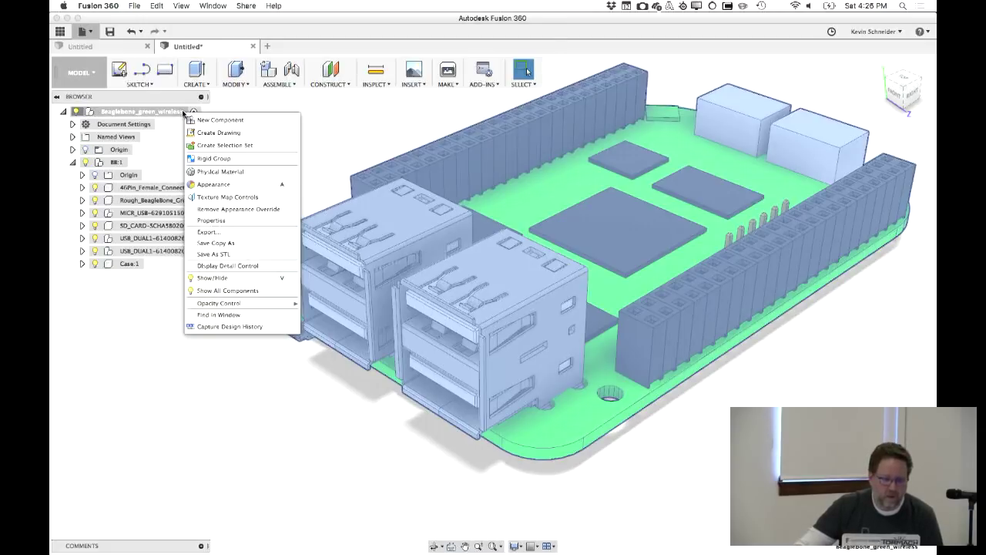
{"action": "left_click", "coordinate": [240, 327]}
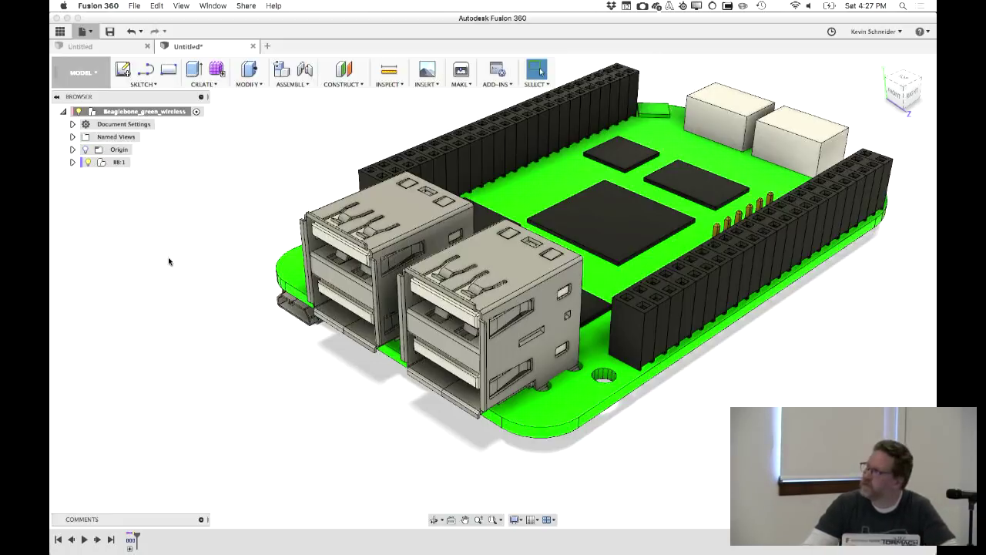
Create a new Case component in the assembly
{"action": "key", "text": "ctrl+2"}
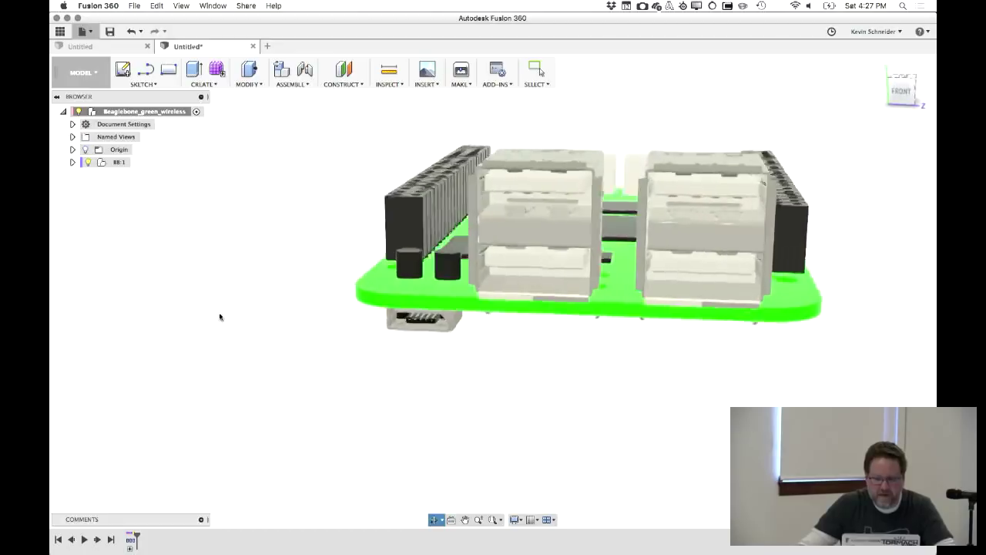
{"action": "middle_click_drag", "start_coordinate": [270, 323], "coordinate": [176, 369], "text": "shift"}
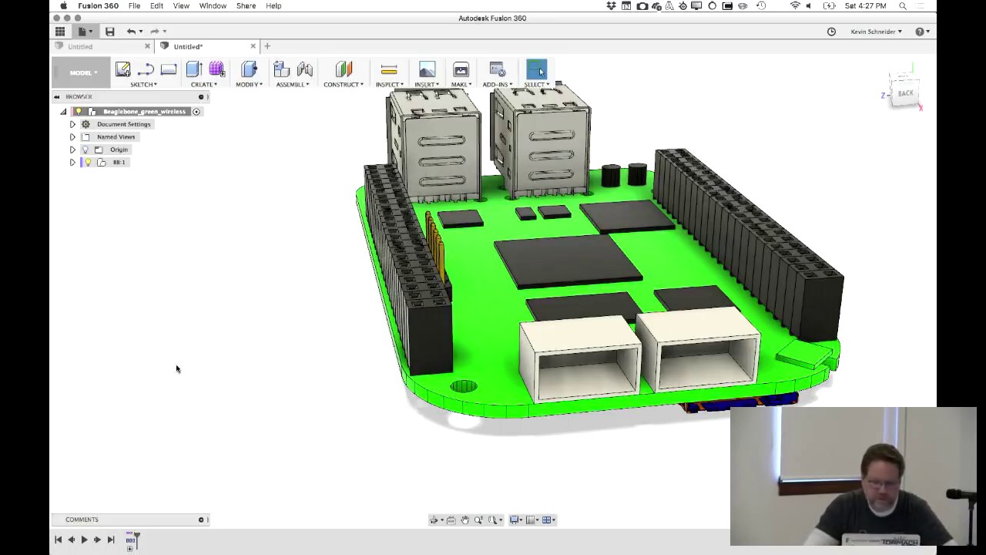
{"action": "middle_click_drag", "start_coordinate": [221, 323], "coordinate": [254, 418], "text": "shift"}
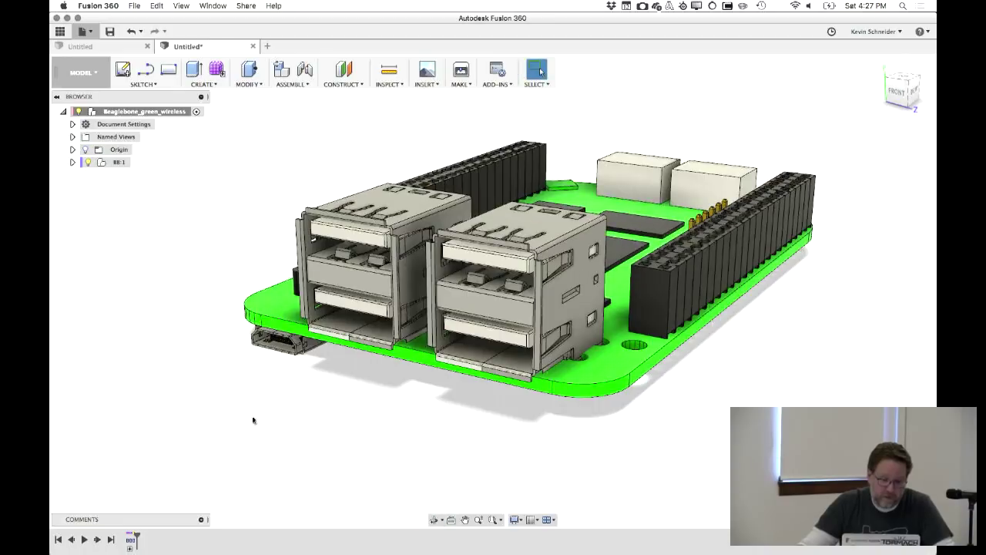
{"action": "left_click", "coordinate": [344, 70]}
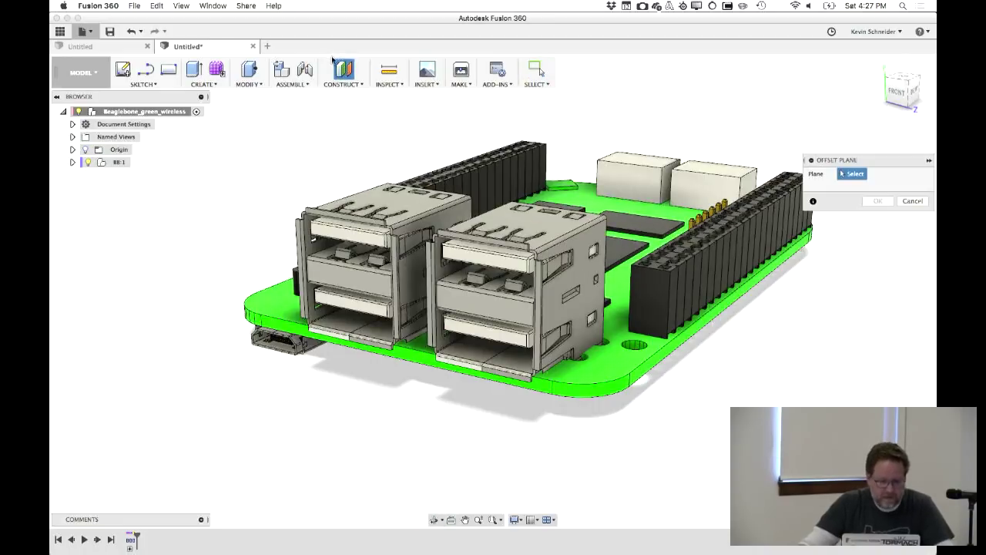
{"action": "key", "text": "Escape"}
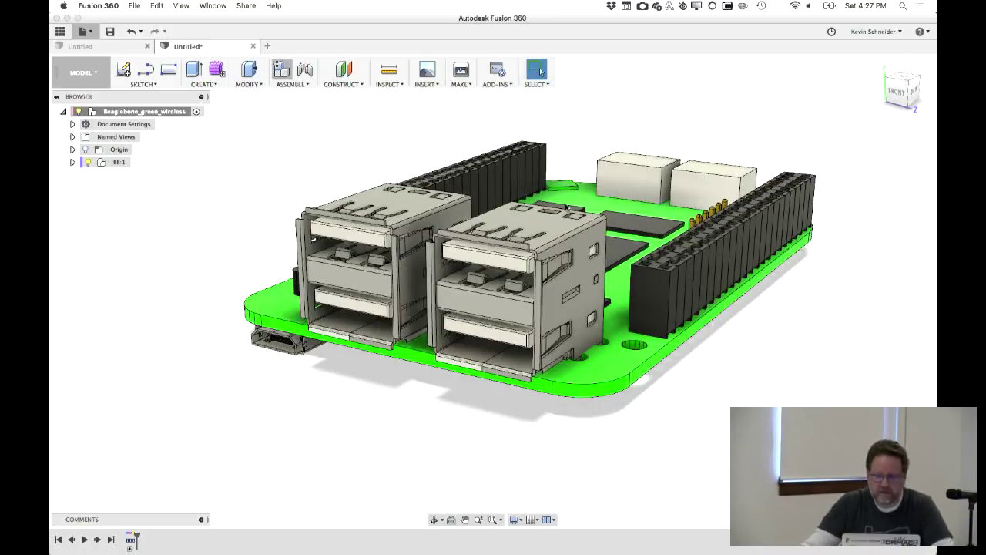
{"action": "left_click", "coordinate": [282, 70]}
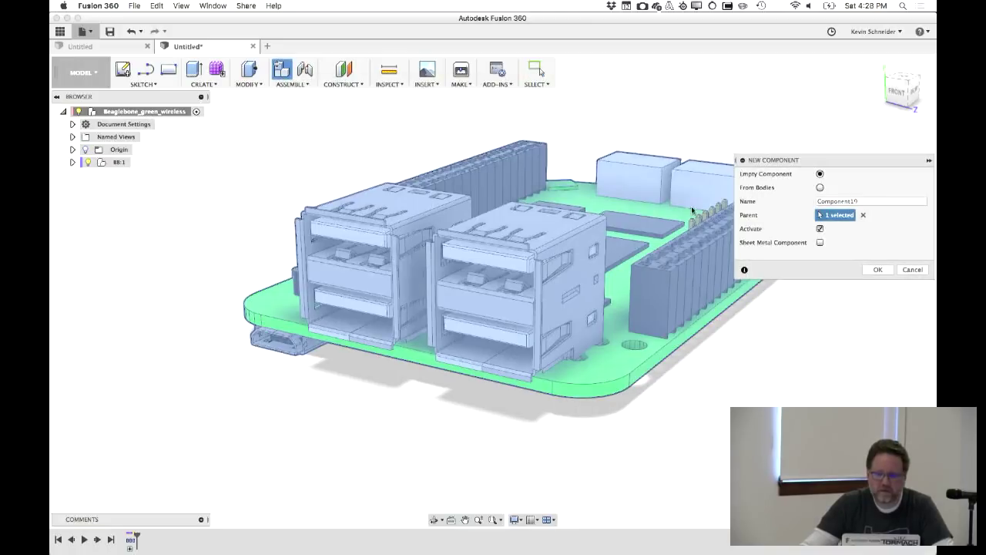
{"action": "double_click", "coordinate": [836, 201]}
{"action": "type", "text": "Case"}
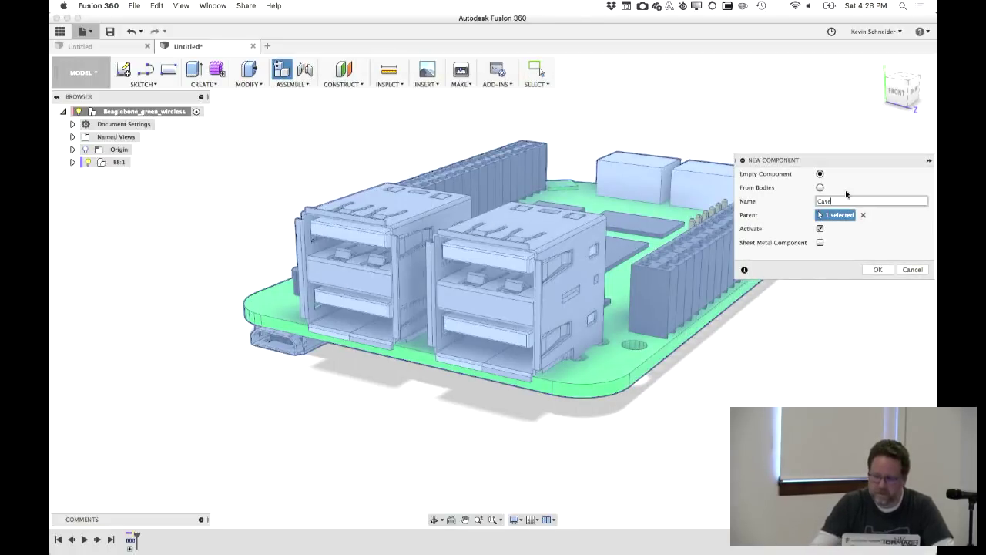
{"action": "key", "text": "Return"}
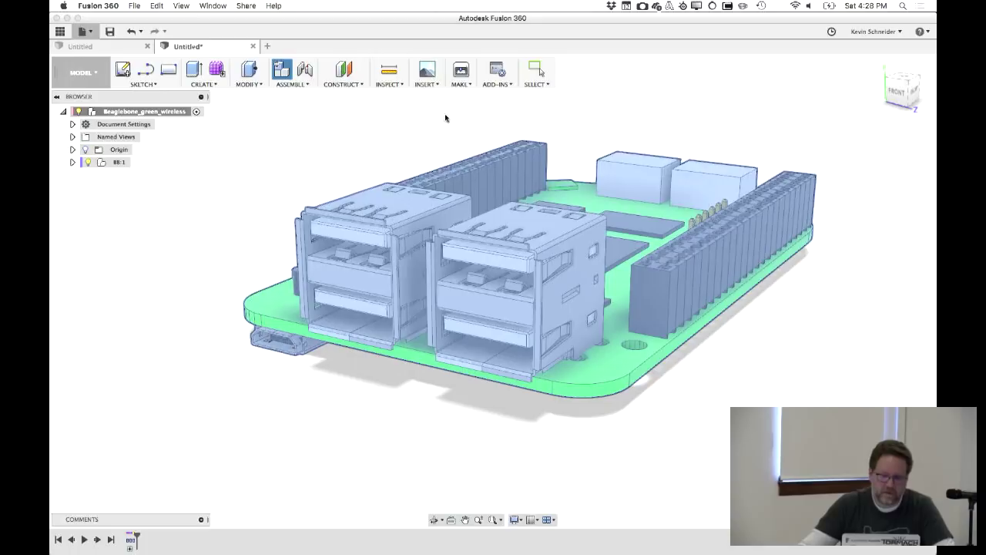
Start an offset construction plane referenced on the board's front face
{"action": "middle_click_drag", "start_coordinate": [334, 149], "coordinate": [370, 149], "text": "shift"}
{"action": "left_click", "coordinate": [344, 70]}
{"action": "left_click", "coordinate": [445, 391]}
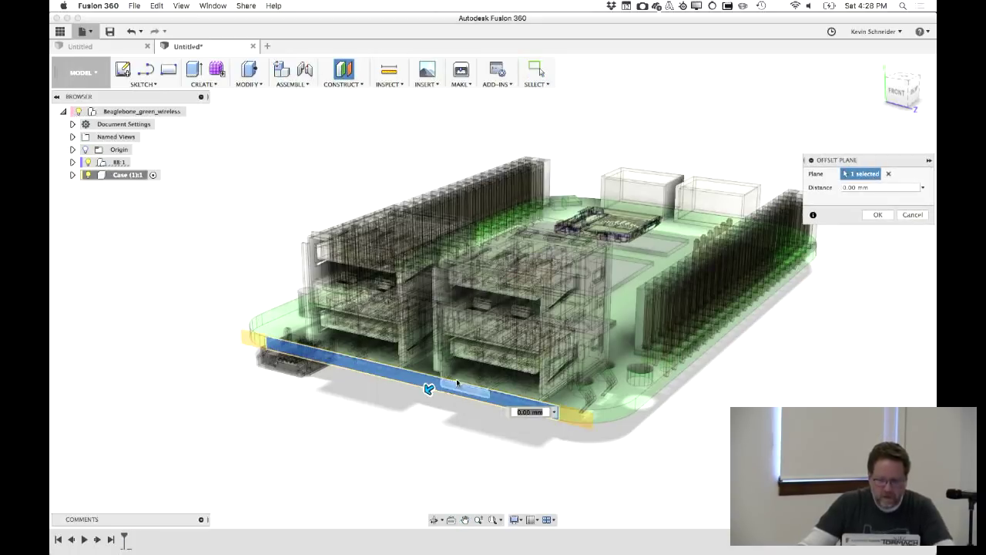
Accept the offset plane at 0 mm, flush with the board's front face
{"action": "left_click", "coordinate": [877, 215]}
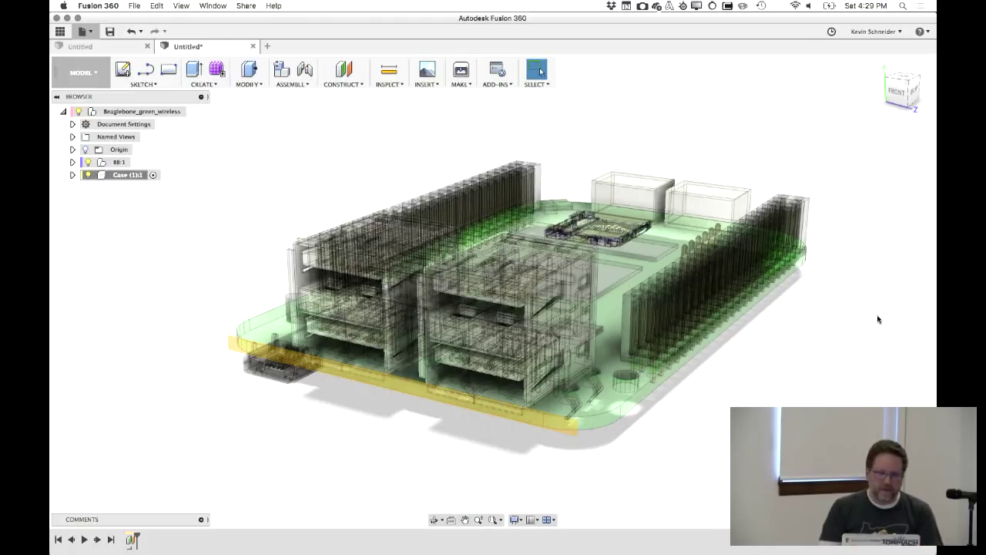
{"action": "left_click", "coordinate": [123, 70]}
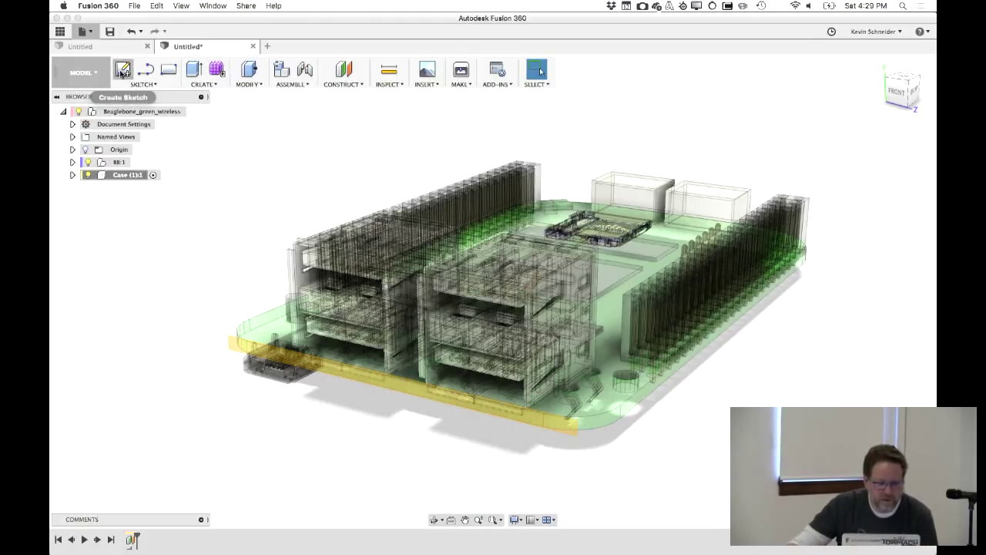
Sketch a center-to-center slot around the board's end profile on the new plane
{"action": "left_click", "coordinate": [231, 345]}
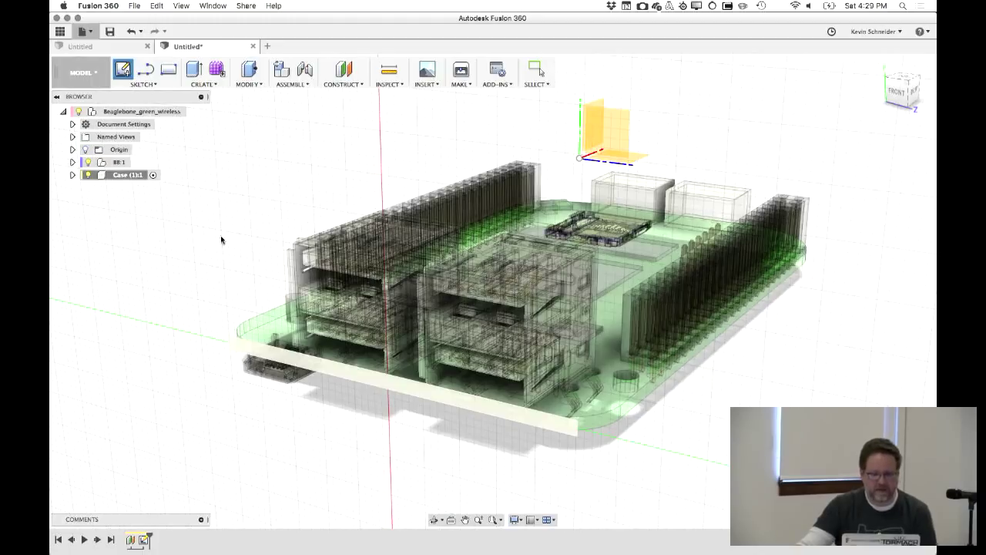
{"action": "left_click", "coordinate": [899, 91]}
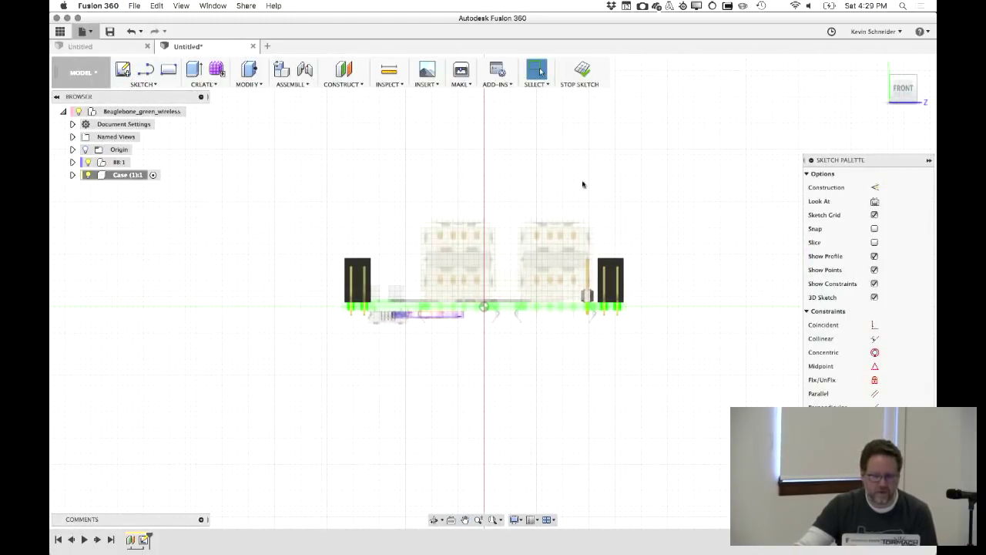
{"action": "left_click", "coordinate": [143, 84]}
{"action": "mouse_move", "coordinate": [154, 173]}
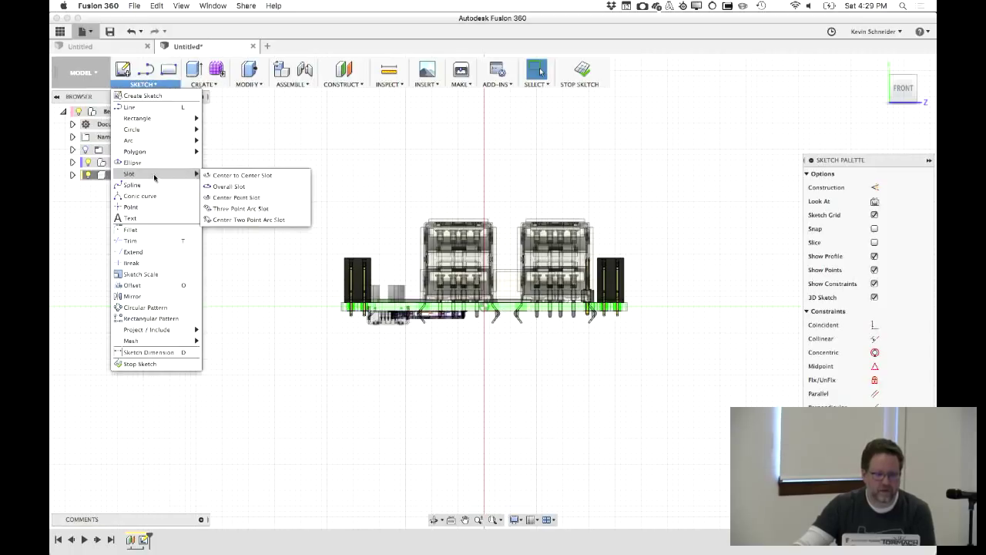
{"action": "left_click", "coordinate": [218, 177]}
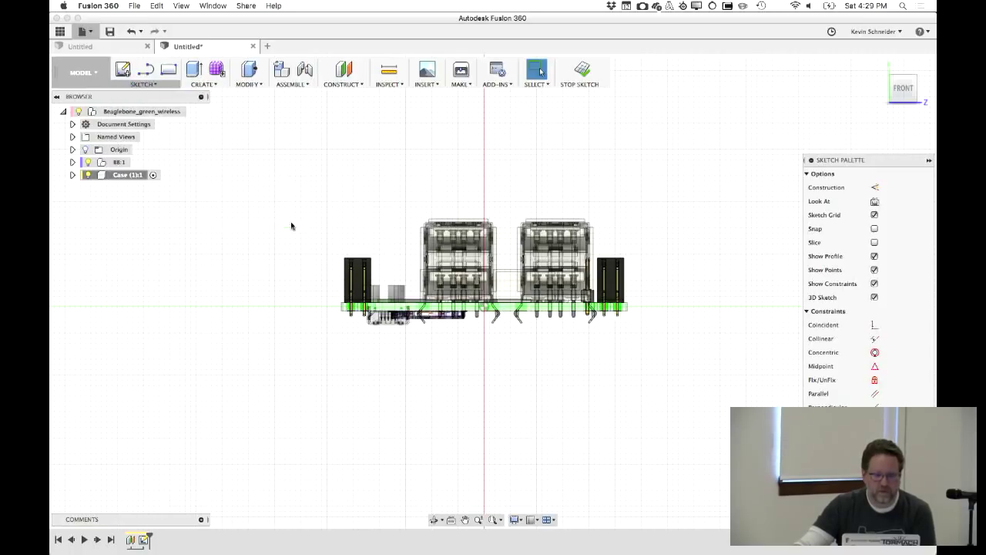
{"action": "left_click", "coordinate": [379, 258]}
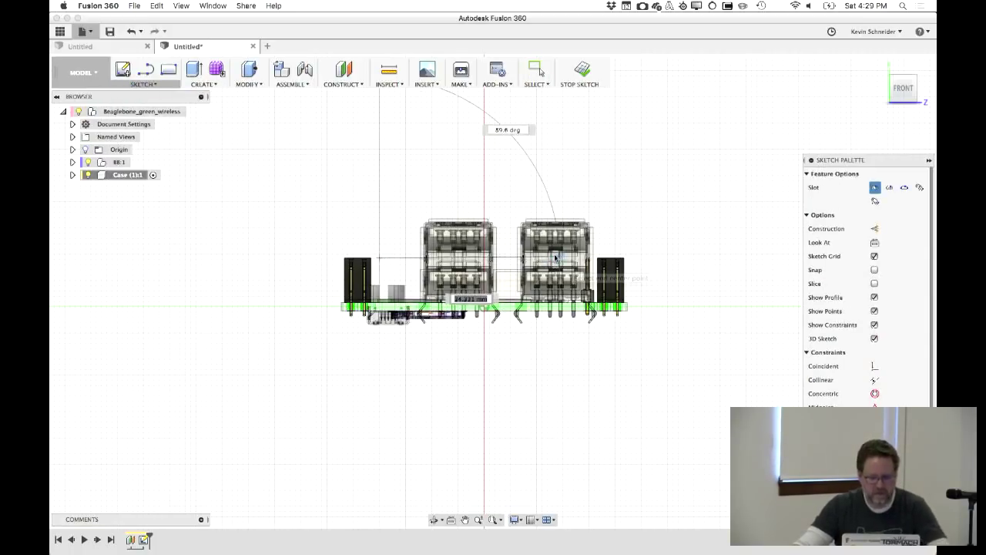
{"action": "left_click", "coordinate": [598, 260]}
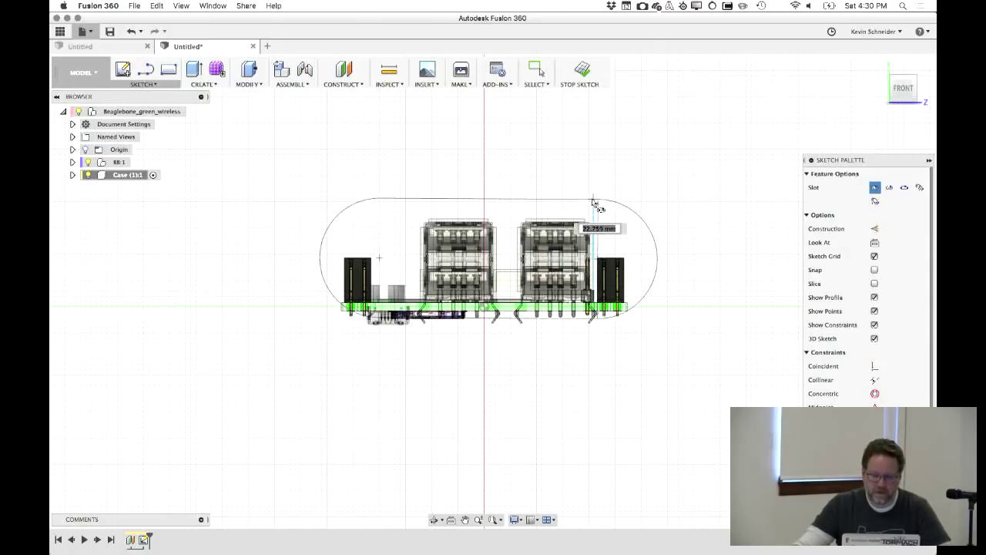
{"action": "left_click", "coordinate": [680, 163]}
{"action": "right_click", "coordinate": [678, 162]}
{"action": "left_click", "coordinate": [707, 161]}
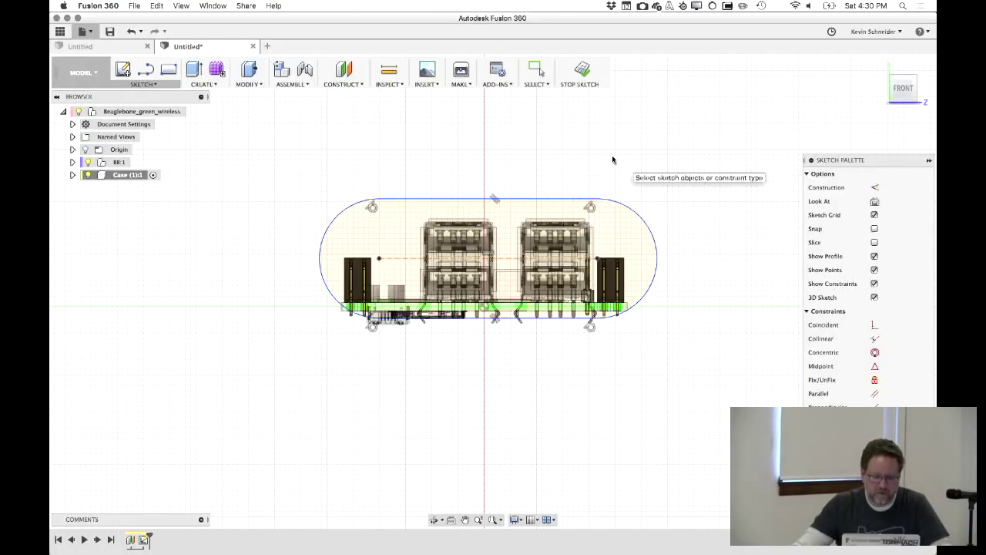
Drag the slot's left end and top edge outward to enlarge the outline around the board
{"action": "middle_click_drag", "start_coordinate": [622, 158], "coordinate": [611, 176]}
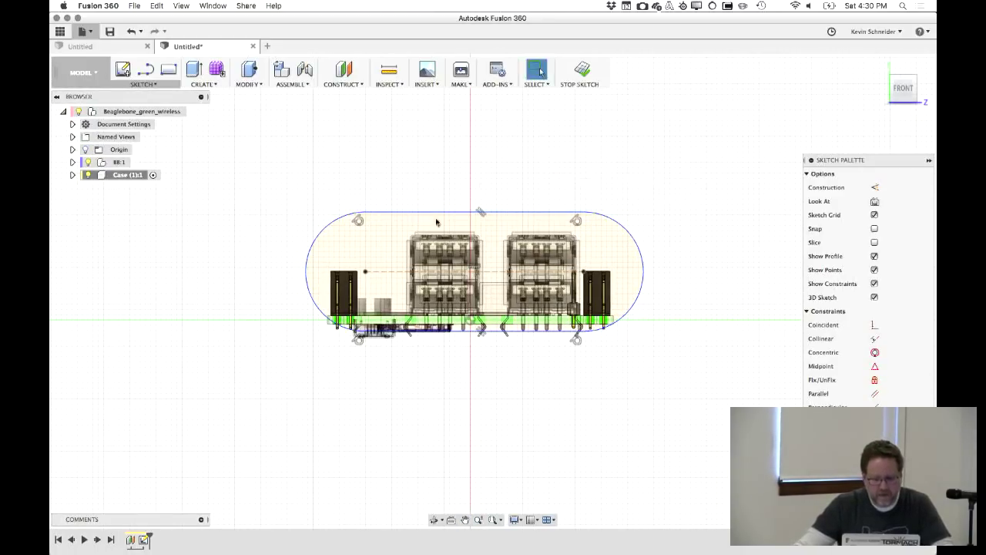
{"action": "middle_click_drag", "start_coordinate": [365, 274], "coordinate": [364, 278]}
{"action": "left_click_drag", "start_coordinate": [364, 279], "coordinate": [354, 287]}
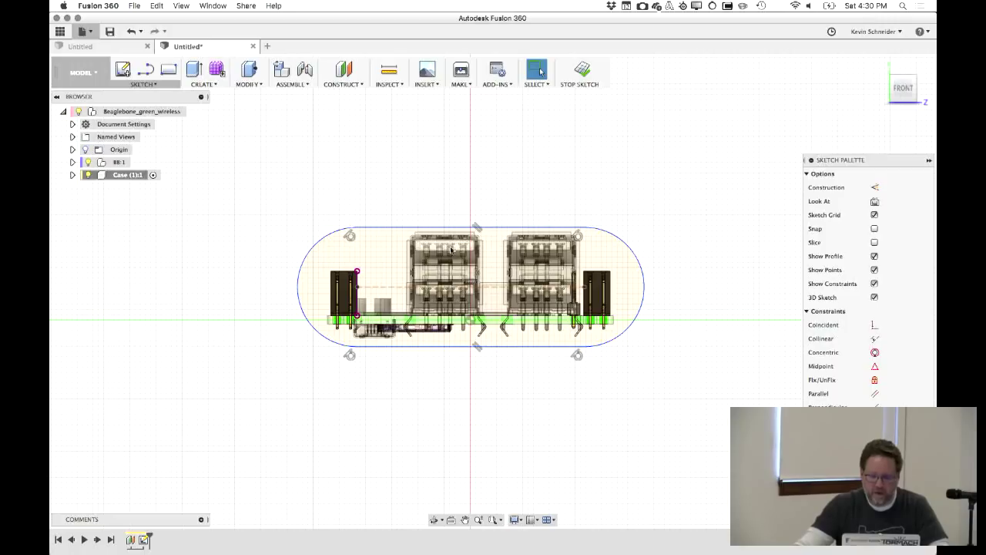
{"action": "left_click", "coordinate": [396, 227]}
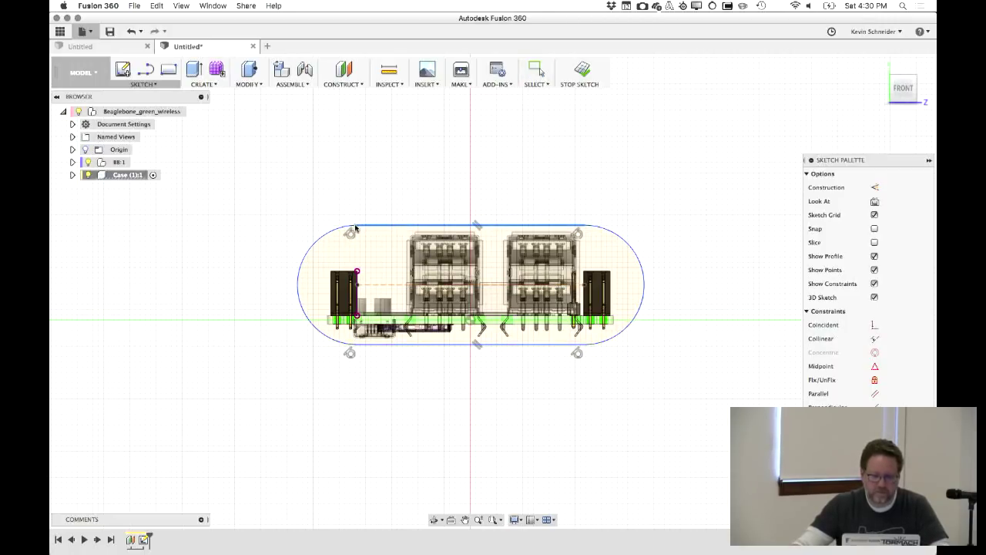
{"action": "left_click_drag", "start_coordinate": [355, 227], "coordinate": [354, 221]}
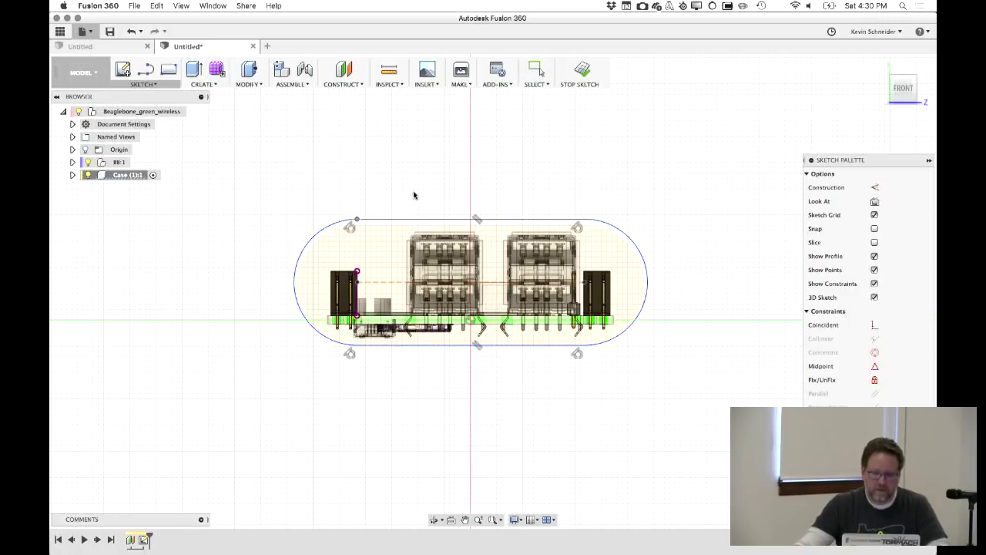
{"action": "key", "text": "Escape"}
{"action": "middle_click_drag", "start_coordinate": [410, 189], "coordinate": [367, 177], "text": "shift"}
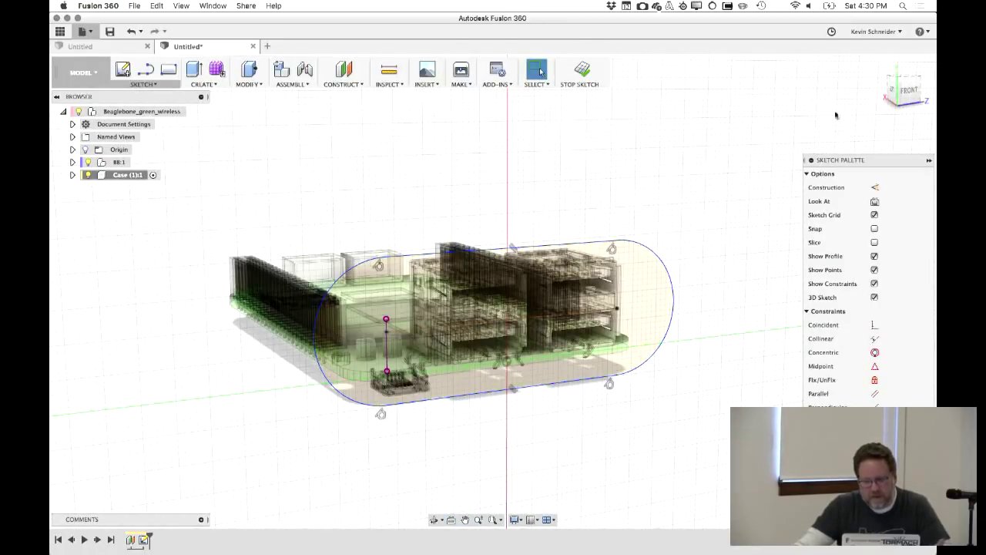
{"action": "left_click", "coordinate": [909, 90]}
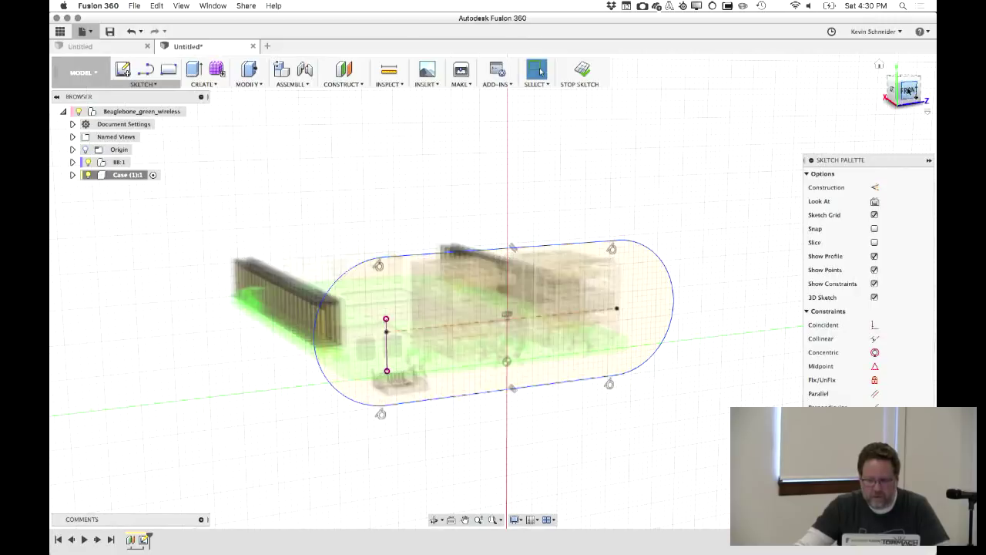
{"action": "middle_click_drag", "start_coordinate": [449, 169], "coordinate": [510, 179]}
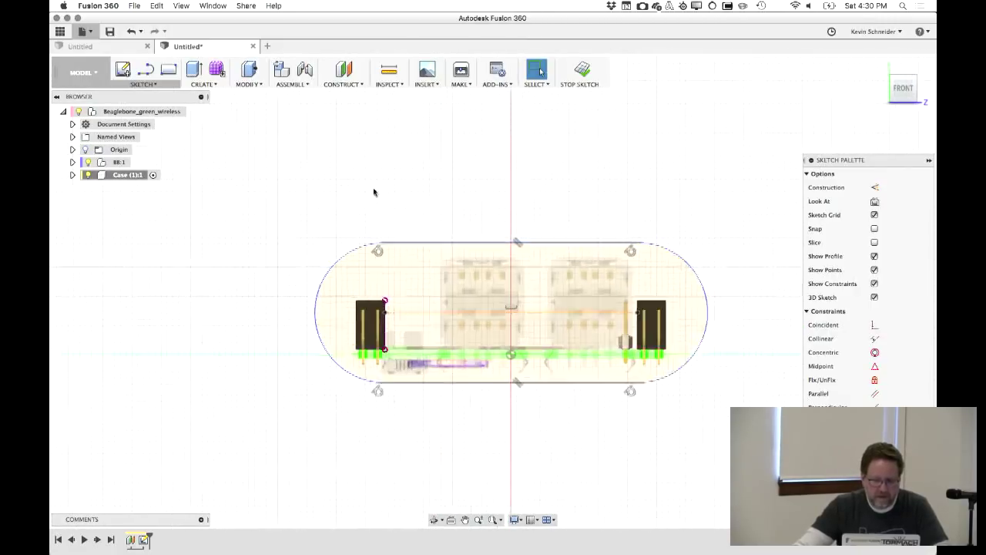
{"action": "scroll", "coordinate": [455, 200], "scroll_direction": "up", "scroll_amount": 6}
{"action": "scroll", "coordinate": [189, 279], "scroll_direction": "down", "scroll_amount": 4}
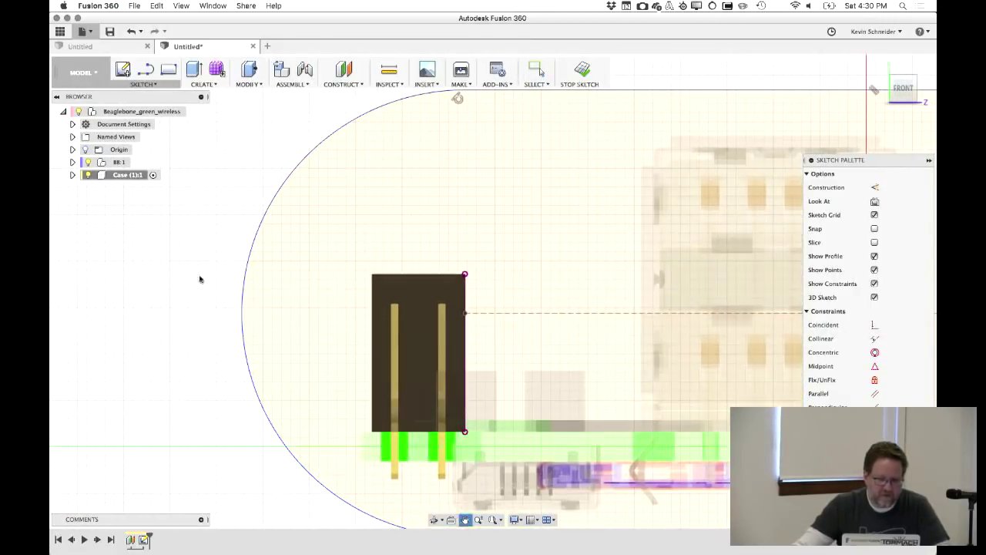
Draw rectangles around both stacked connector housings
{"action": "key", "text": "r"}
{"action": "scroll", "coordinate": [554, 218], "scroll_direction": "down", "scroll_amount": 2}
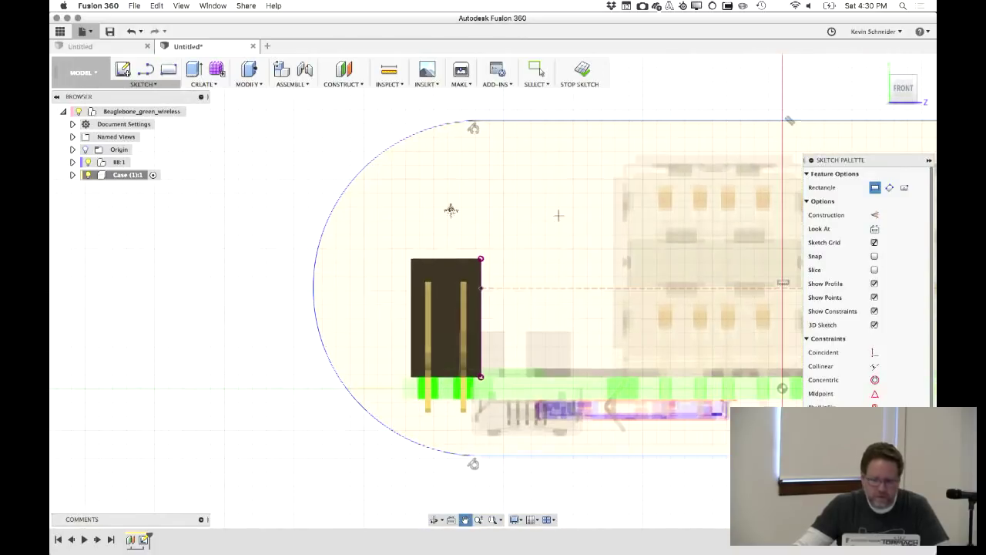
{"action": "scroll", "coordinate": [400, 212], "scroll_direction": "right", "scroll_amount": 5}
{"action": "scroll", "coordinate": [424, 180], "scroll_direction": "up", "scroll_amount": 3}
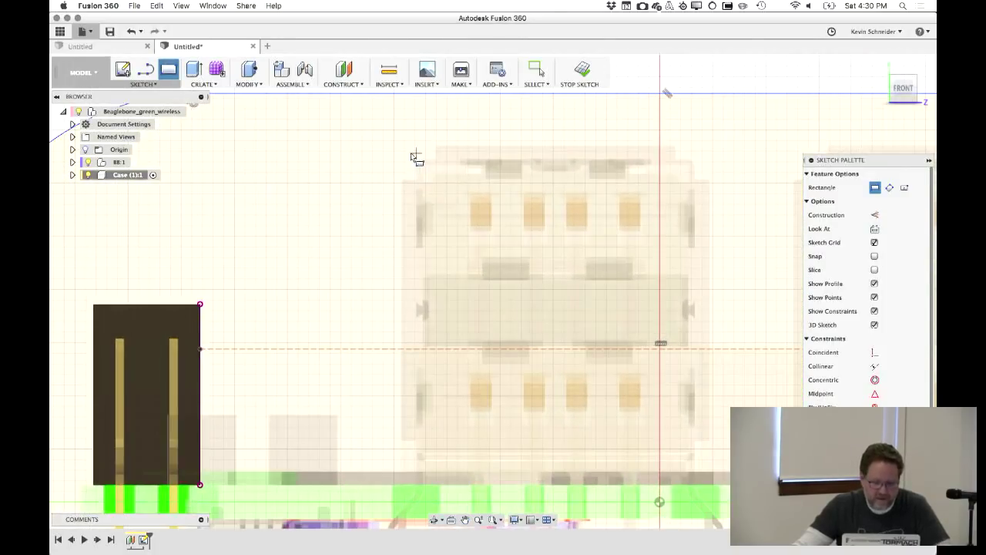
{"action": "left_click", "coordinate": [408, 153]}
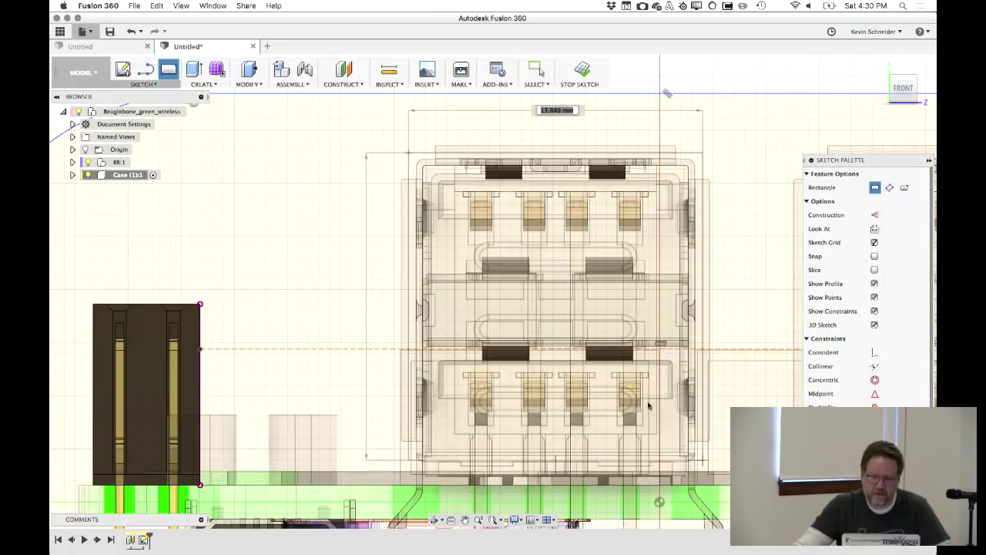
{"action": "left_click", "coordinate": [699, 457]}
{"action": "scroll", "coordinate": [432, 387], "scroll_direction": "right", "scroll_amount": 5}
{"action": "left_click", "coordinate": [489, 125]}
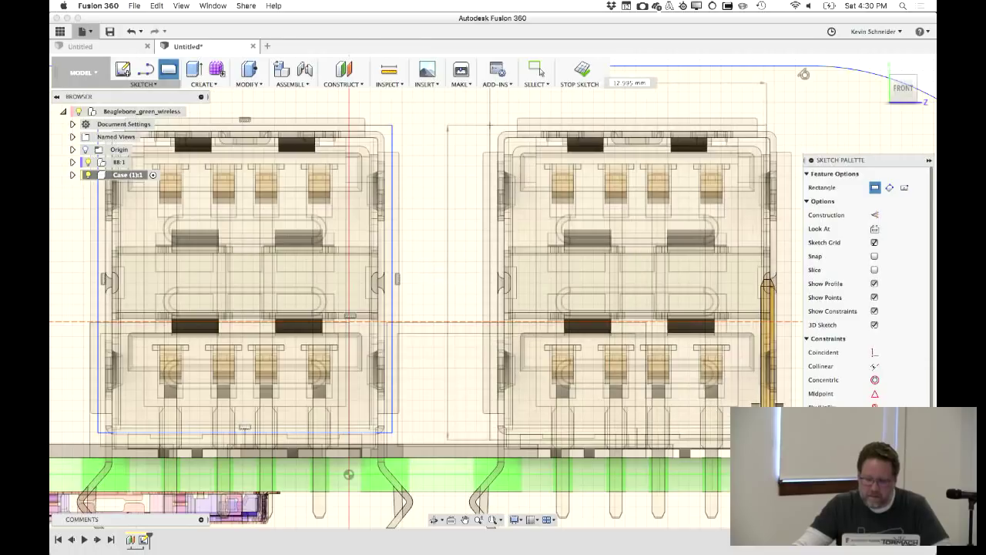
{"action": "left_click", "coordinate": [701, 275]}
{"action": "right_click", "coordinate": [702, 275]}
{"action": "left_click", "coordinate": [753, 278]}
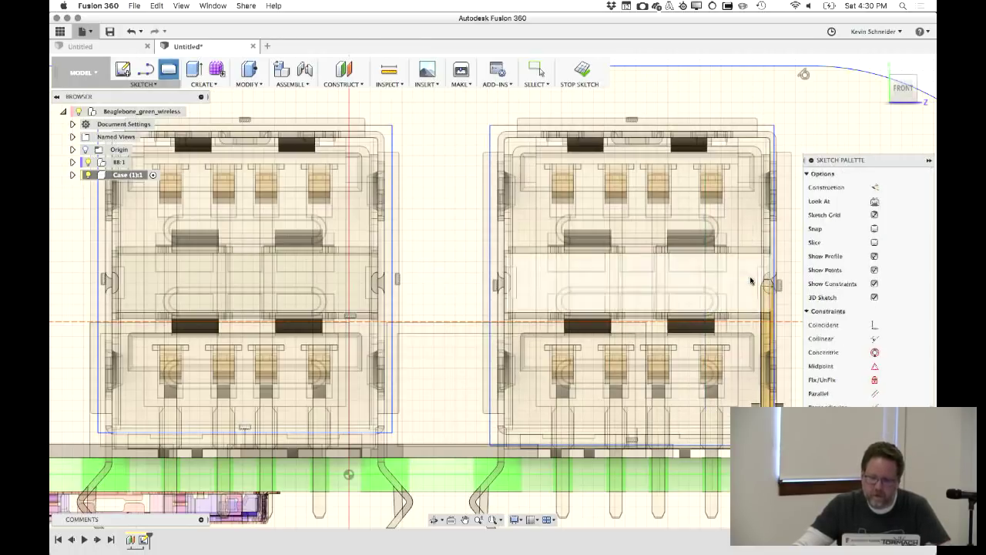
Enlarge the right rectangle by its corner to fit its connector
{"action": "left_click_drag", "start_coordinate": [785, 131], "coordinate": [789, 128]}
{"action": "middle_click_drag", "start_coordinate": [469, 294], "coordinate": [654, 217]}
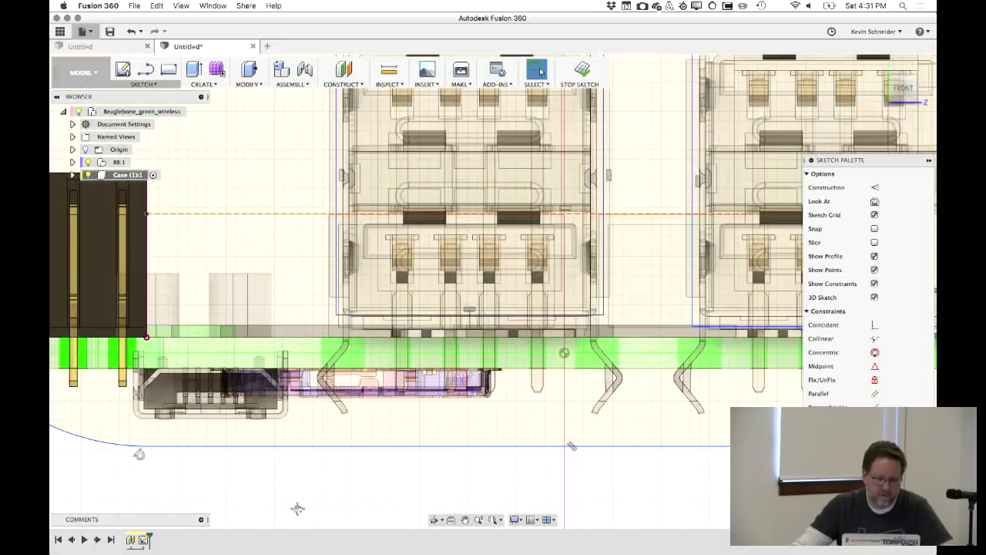
{"action": "middle_click_drag", "start_coordinate": [297, 508], "coordinate": [566, 457]}
{"action": "left_click", "coordinate": [159, 86]}
Draw a small center-to-center slot enclosing the little bottom connector
{"action": "mouse_move", "coordinate": [165, 155]}
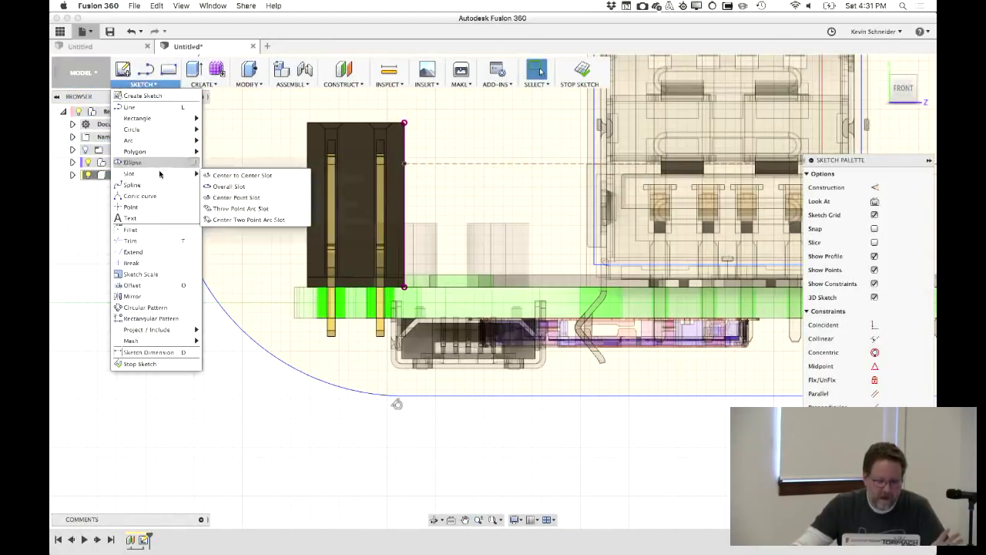
{"action": "left_click", "coordinate": [178, 178]}
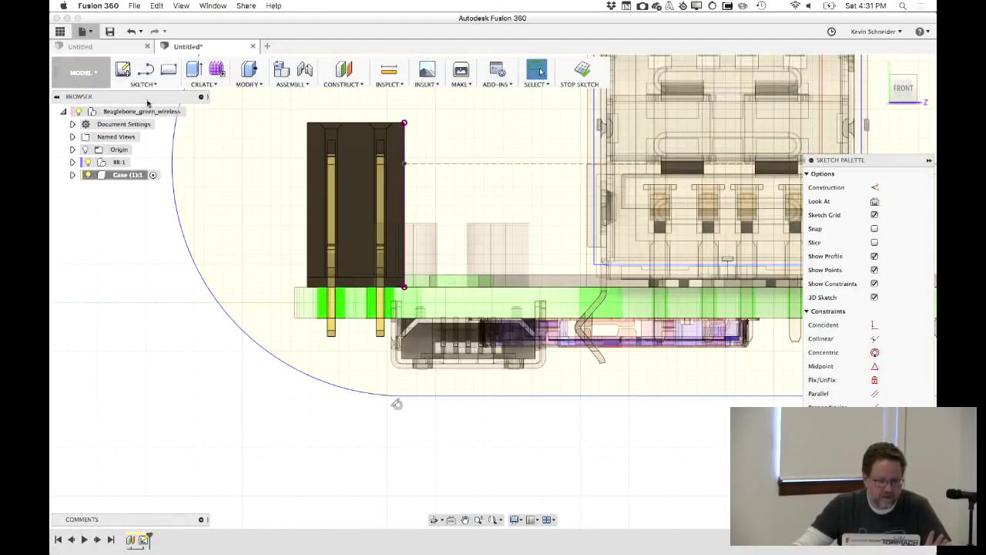
{"action": "left_click", "coordinate": [142, 84]}
{"action": "mouse_move", "coordinate": [165, 174]}
{"action": "left_click", "coordinate": [211, 175]}
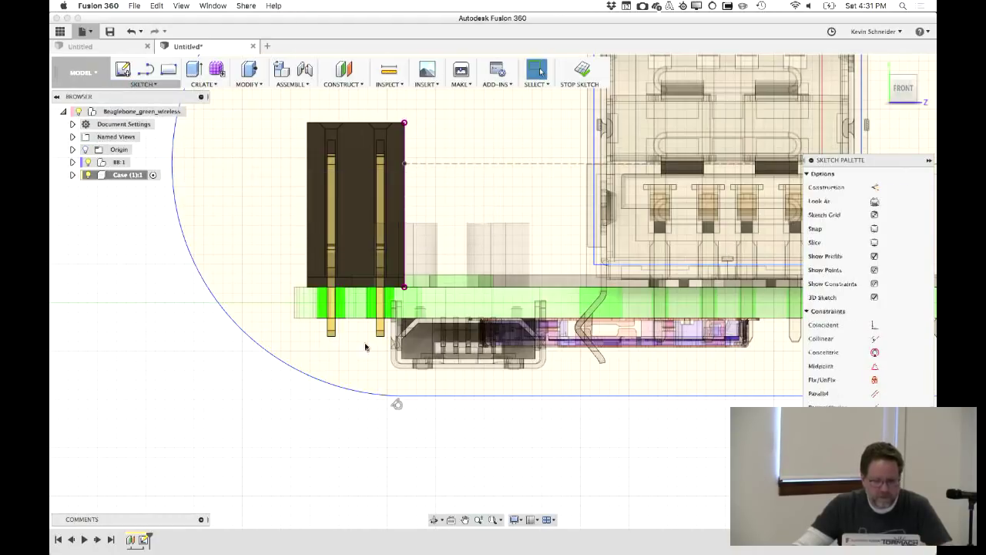
{"action": "left_click", "coordinate": [407, 340]}
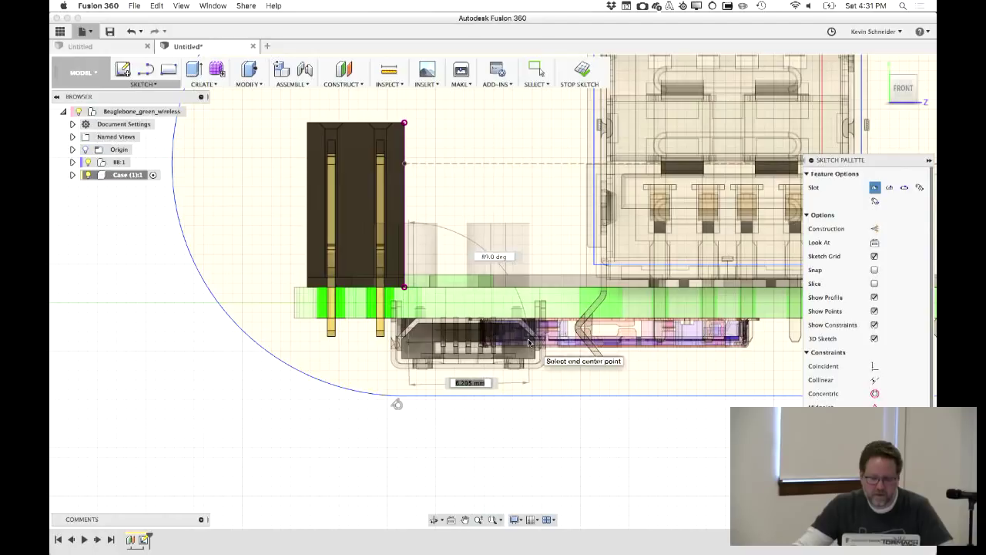
{"action": "left_click", "coordinate": [529, 342]}
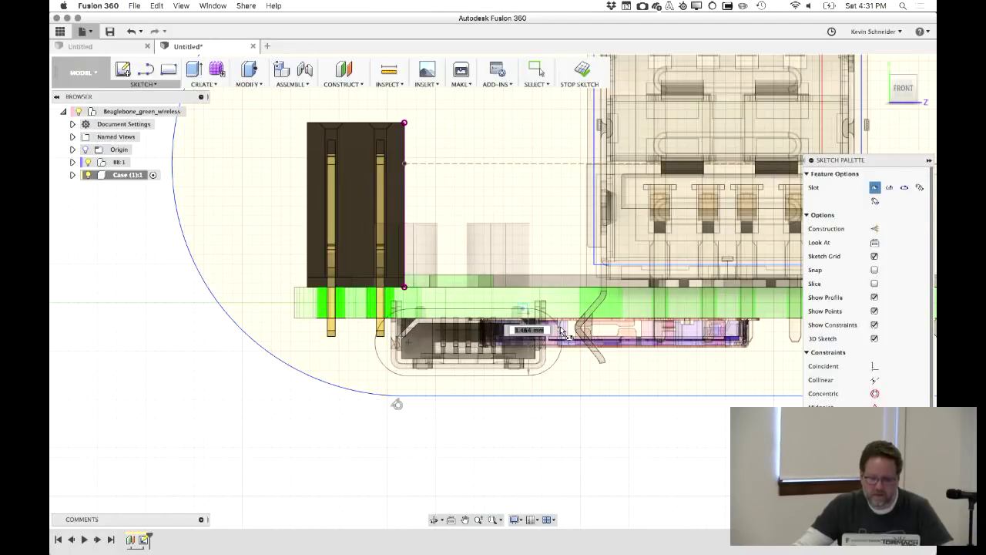
{"action": "left_click", "coordinate": [636, 306]}
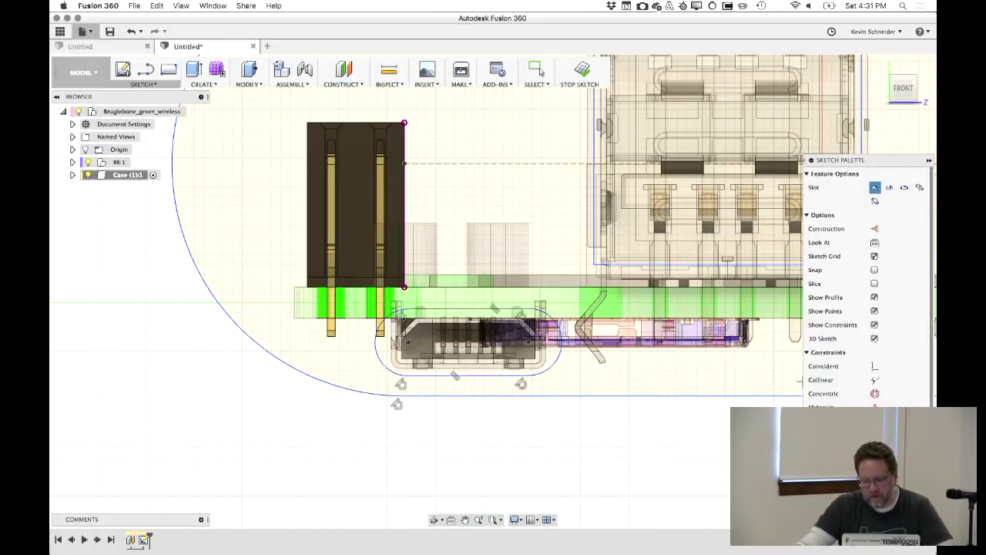
{"action": "key", "text": "Escape"}
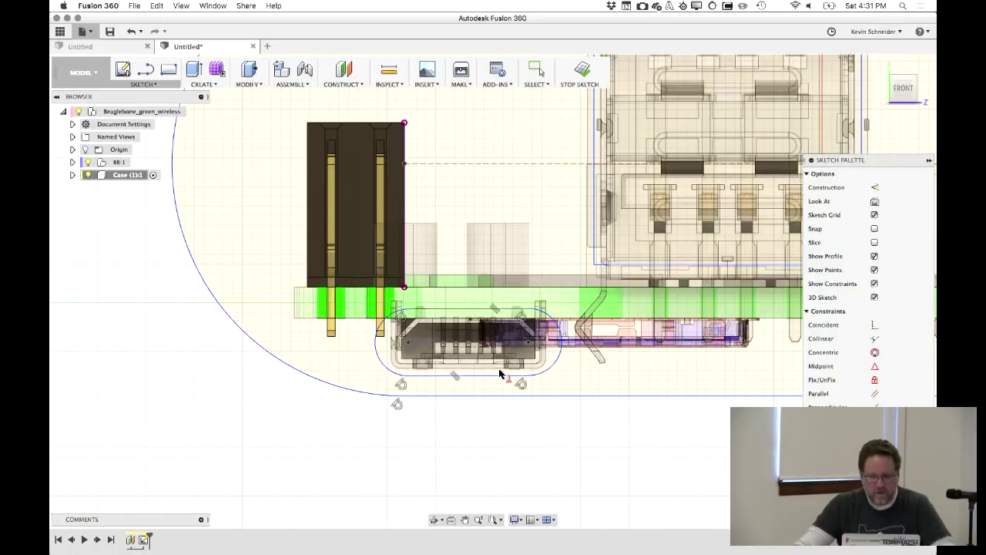
{"action": "scroll", "coordinate": [509, 376], "scroll_direction": "down", "scroll_amount": 5}
{"action": "mouse_move", "coordinate": [506, 375]}
{"action": "middle_mouse_down", "text": "shift"}
{"action": "mouse_move", "coordinate": [432, 422]}
{"action": "mouse_move", "coordinate": [398, 378]}
{"action": "mouse_move", "coordinate": [357, 356]}
{"action": "mouse_move", "coordinate": [429, 393]}
{"action": "mouse_move", "coordinate": [481, 404]}
{"action": "middle_mouse_up", "text": "shift"}
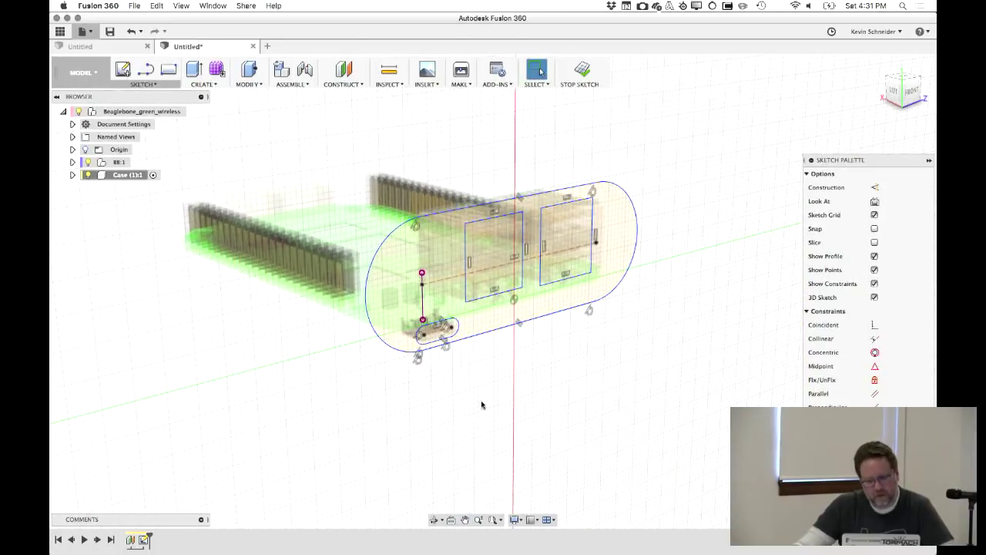
Extrude the rounded end profile 1.5 mm as a new body
{"action": "key", "text": "e"}
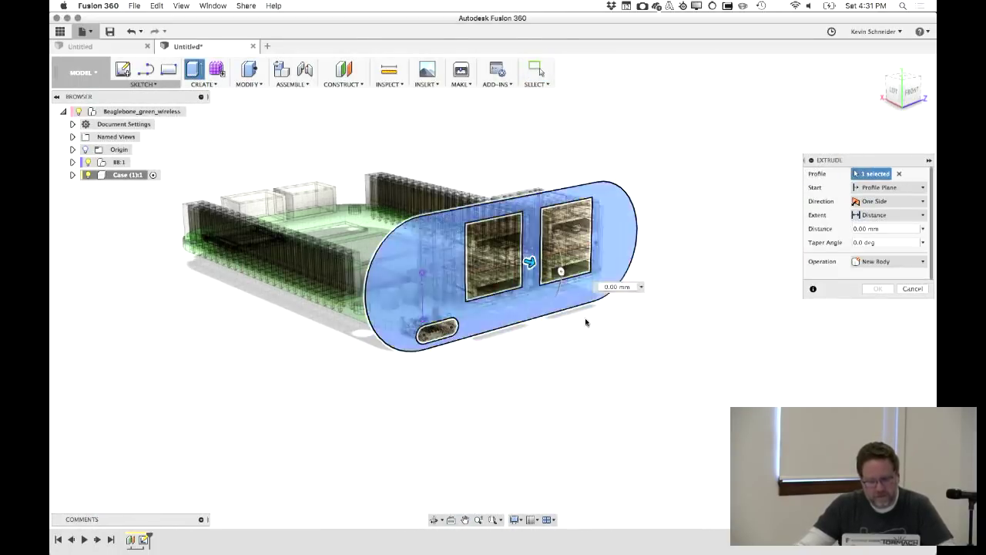
{"action": "type", "text": "1"}
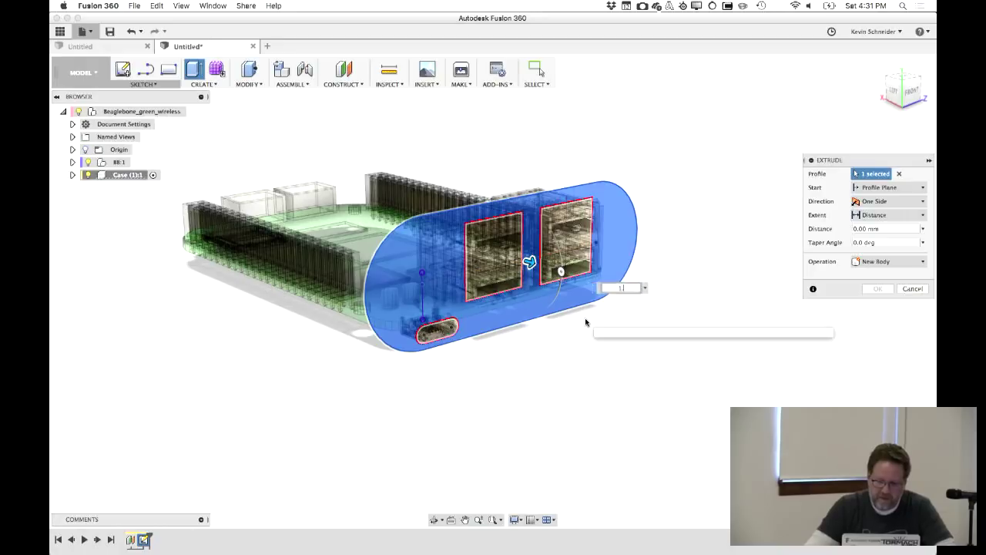
{"action": "type", "text": ".5"}
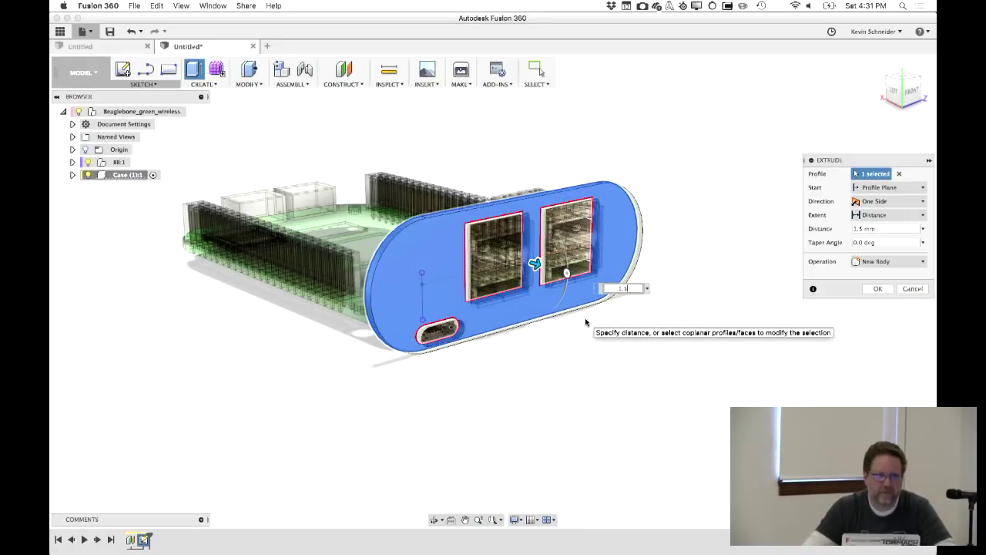
{"action": "right_click", "coordinate": [564, 149]}
{"action": "left_click", "coordinate": [594, 149]}
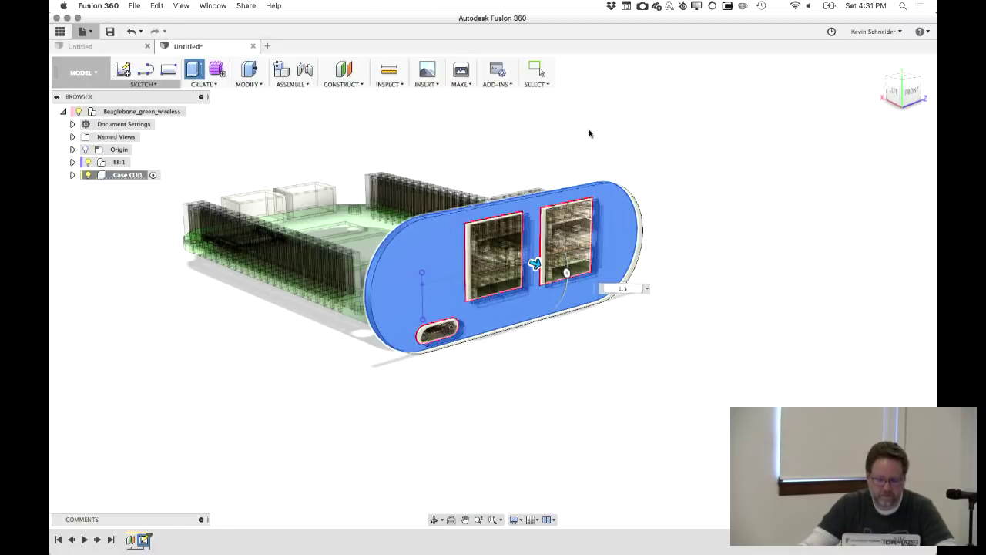
{"action": "middle_click_drag", "start_coordinate": [537, 121], "coordinate": [436, 159], "text": "shift"}
Add a zero-offset plane on the SD-card end face and start a sketch on it
{"action": "left_click", "coordinate": [343, 70]}
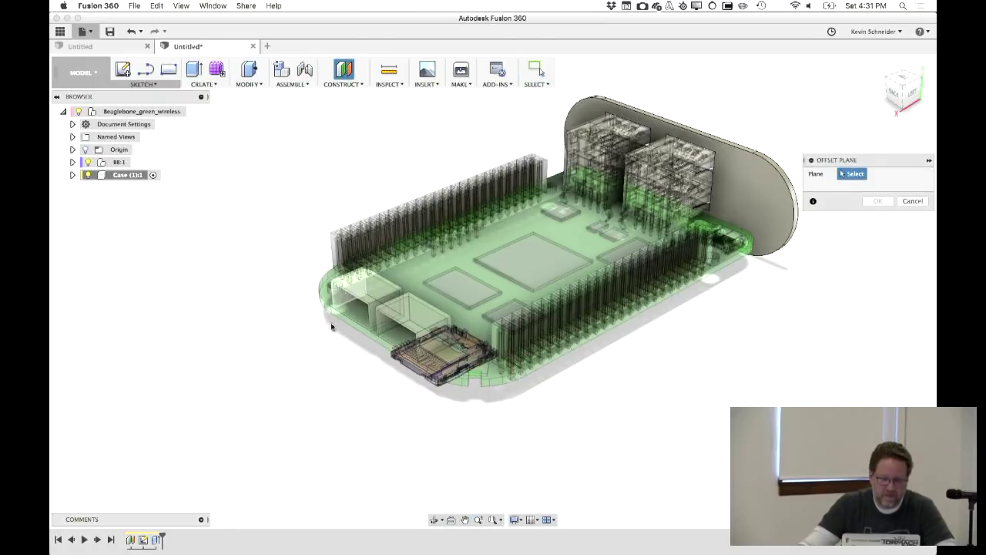
{"action": "left_click", "coordinate": [343, 320]}
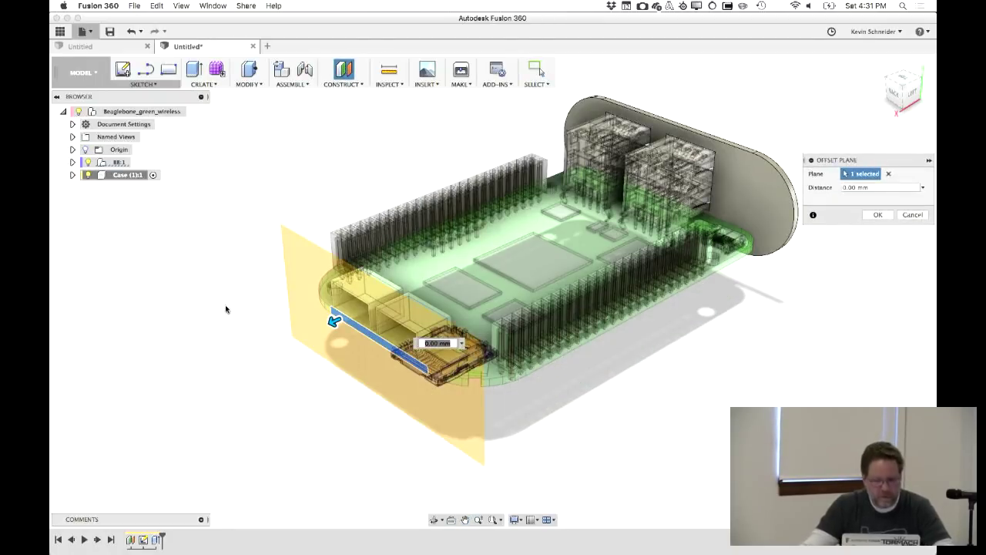
{"action": "left_click", "coordinate": [877, 215]}
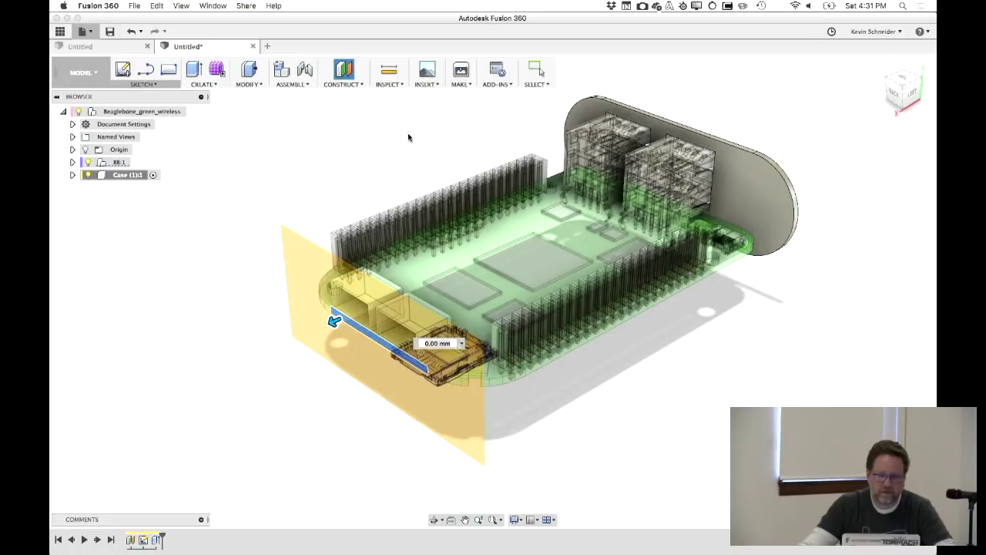
{"action": "middle_click_drag", "start_coordinate": [344, 163], "coordinate": [361, 176]}
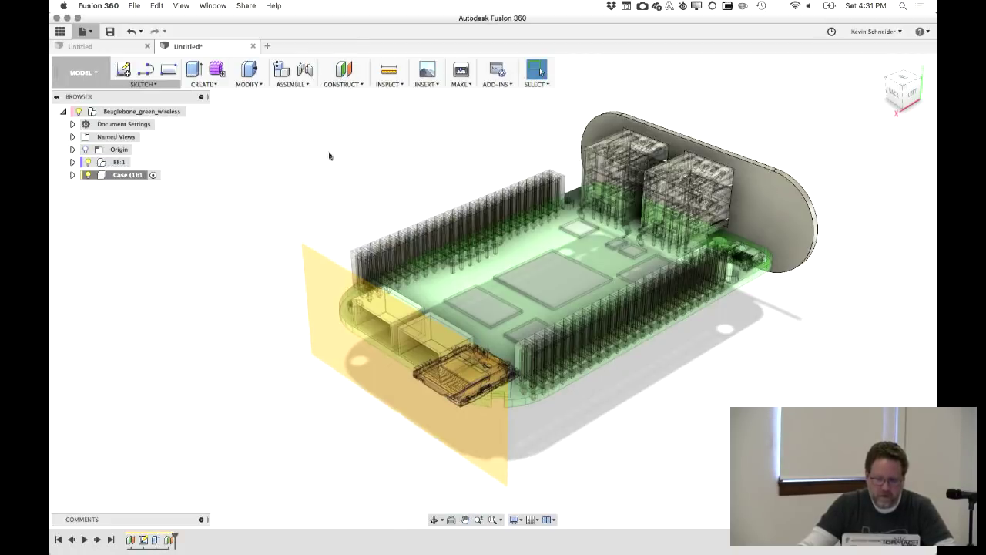
{"action": "left_click", "coordinate": [122, 69]}
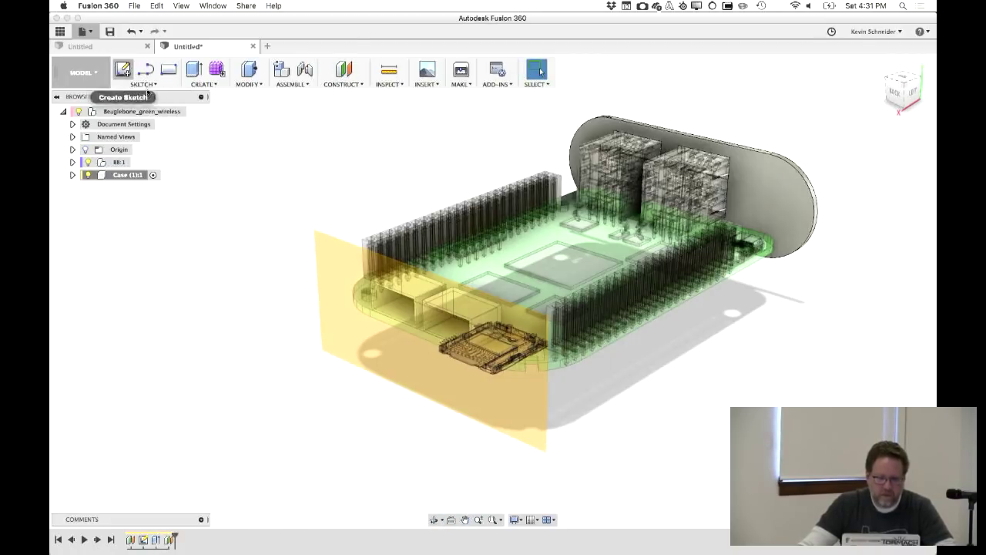
{"action": "left_click", "coordinate": [327, 247]}
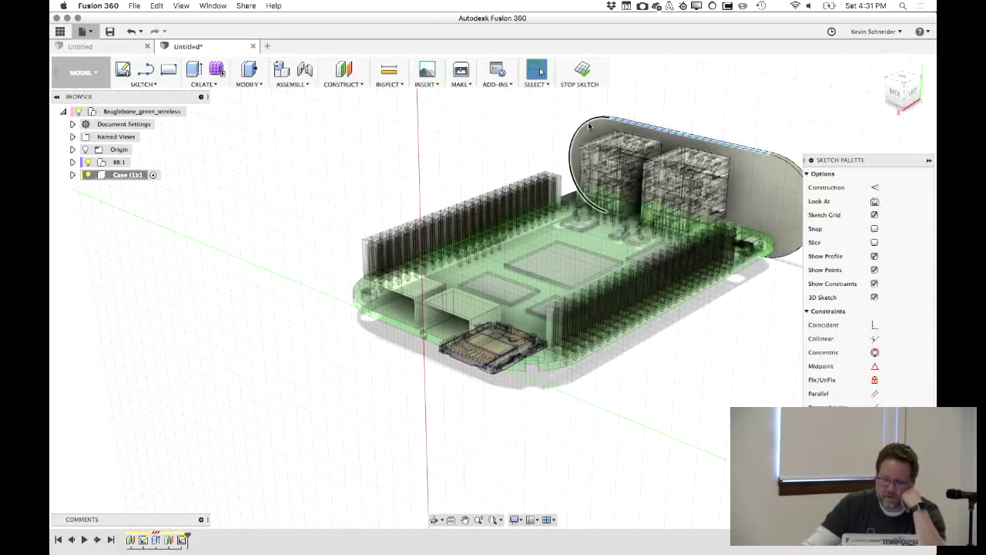
{"action": "middle_click_drag", "start_coordinate": [509, 126], "coordinate": [616, 150], "text": "shift"}
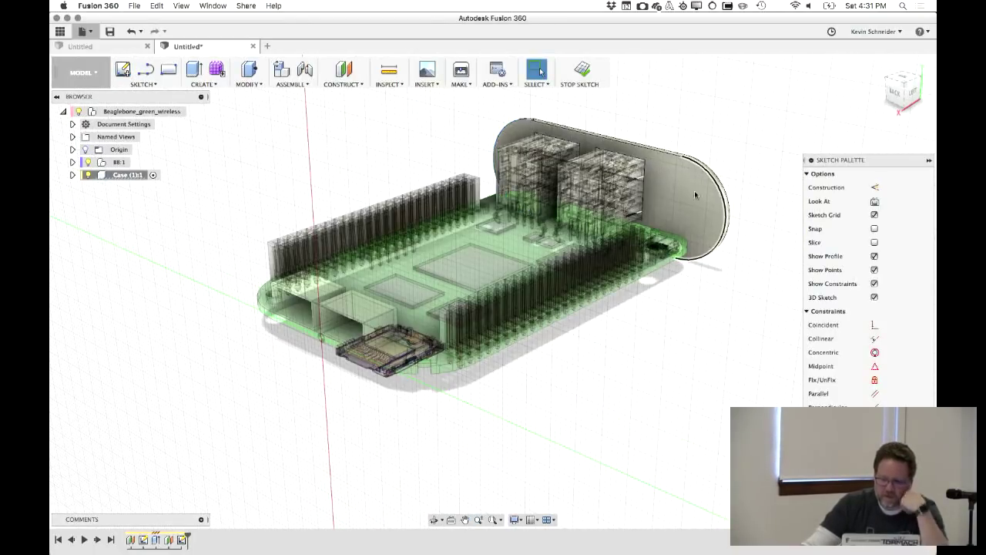
{"action": "middle_click_drag", "start_coordinate": [708, 363], "coordinate": [704, 401], "text": "shift"}
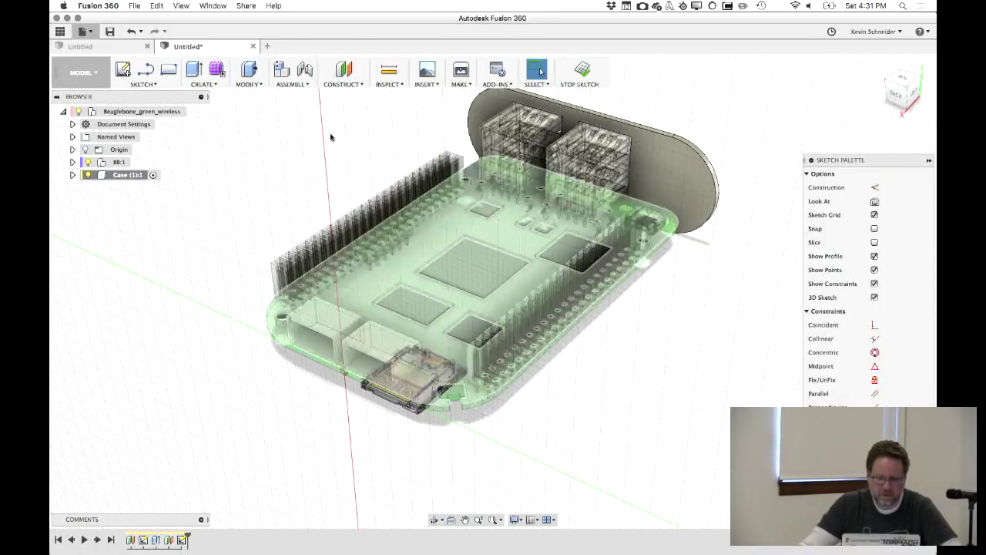
Project the end plate's outer rounded edge into the new sketch
{"action": "key", "text": "p"}
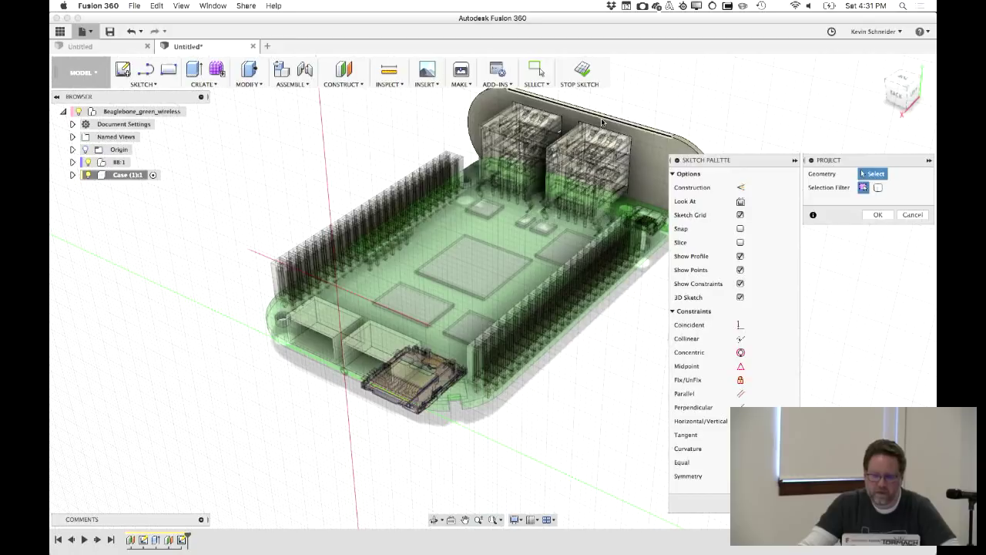
{"action": "left_click", "coordinate": [470, 105]}
{"action": "middle_click_drag", "start_coordinate": [435, 107], "coordinate": [413, 138]}
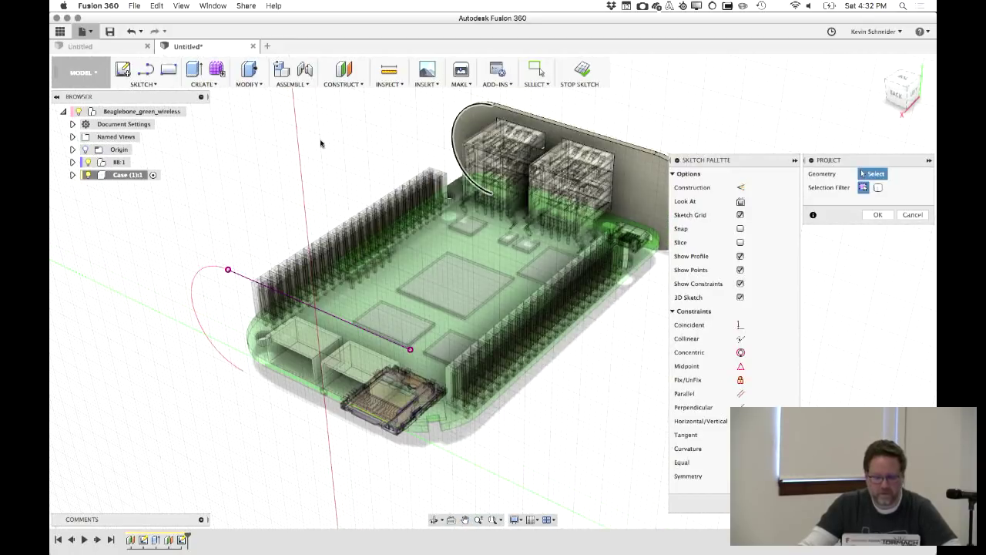
{"action": "middle_click_drag", "start_coordinate": [576, 178], "coordinate": [596, 193], "text": "shift"}
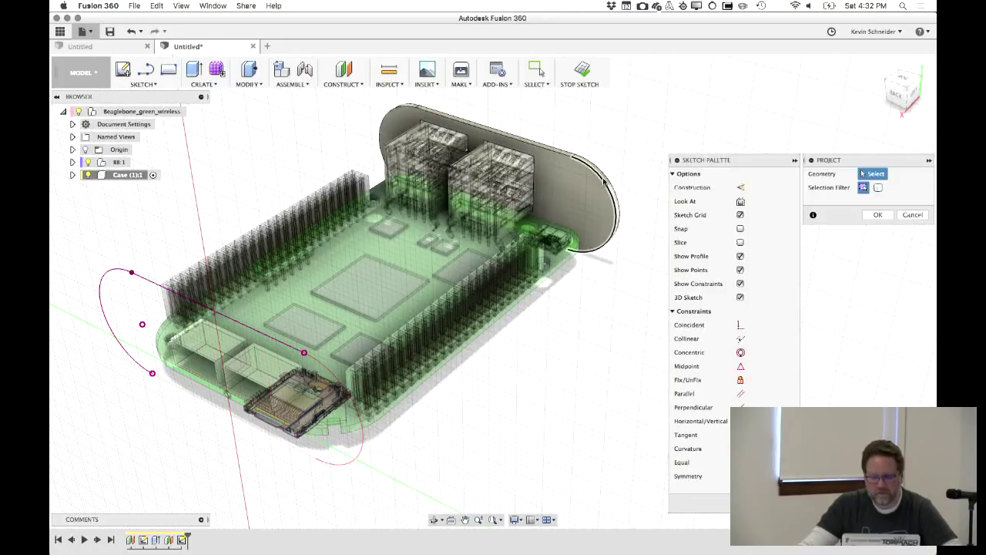
{"action": "middle_click_drag", "start_coordinate": [613, 300], "coordinate": [550, 305], "text": "shift"}
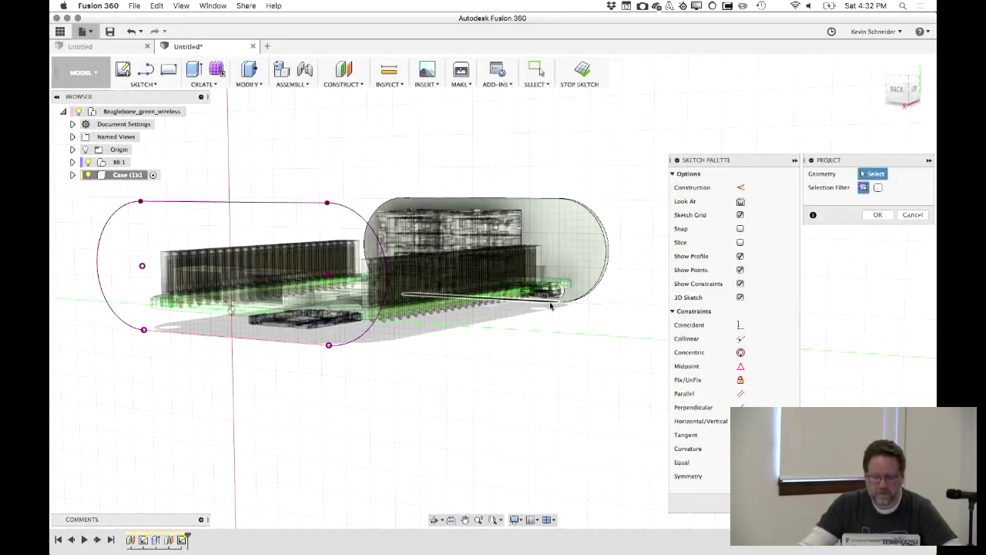
{"action": "right_click", "coordinate": [523, 374]}
{"action": "left_click", "coordinate": [559, 375]}
{"action": "middle_click_drag", "start_coordinate": [452, 410], "coordinate": [585, 403], "text": "shift"}
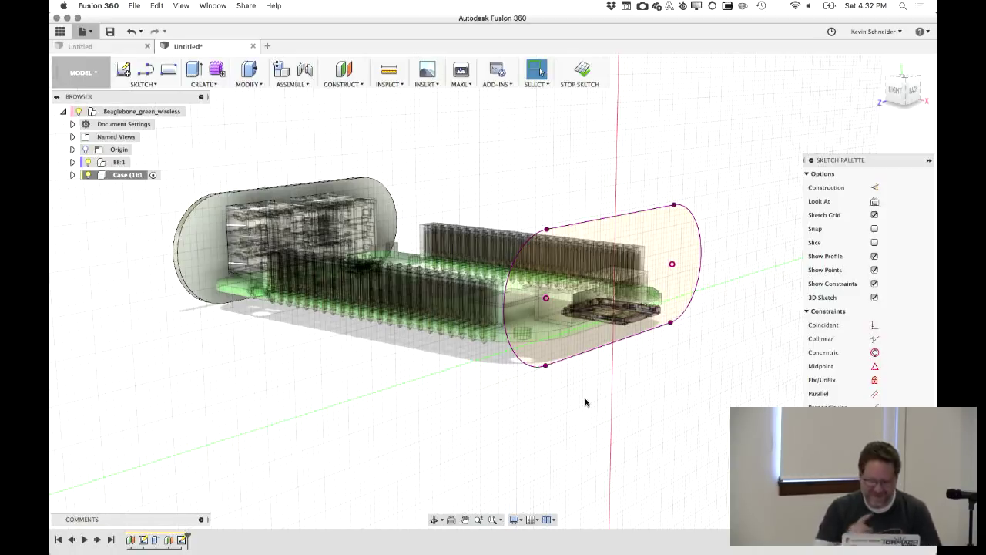
Orbit to the straight-on BACK view and browse the sketch menu's slot options
{"action": "mouse_move", "coordinate": [570, 112]}
{"action": "middle_mouse_down", "text": "shift"}
{"action": "mouse_move", "coordinate": [583, 127]}
{"action": "mouse_move", "coordinate": [706, 134]}
{"action": "middle_mouse_up", "text": "shift"}
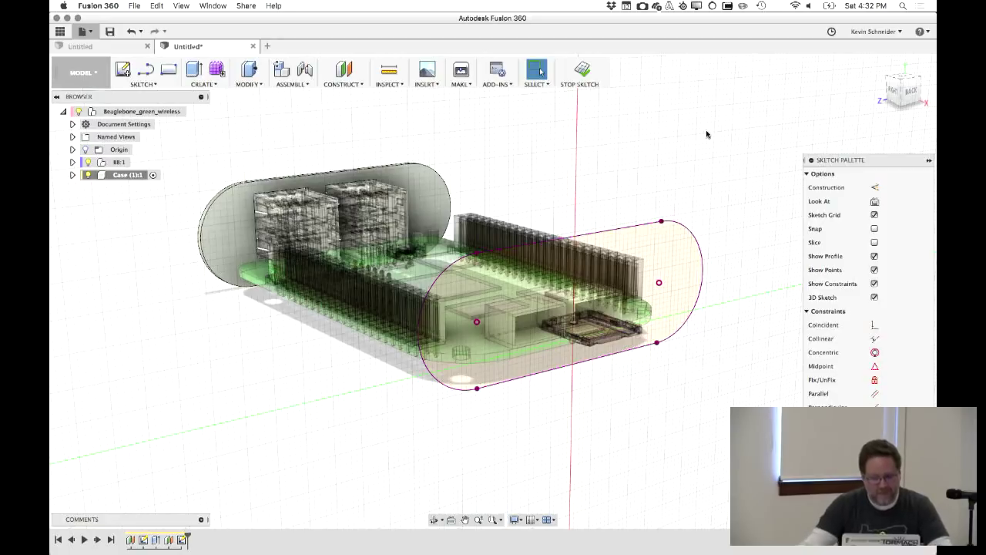
{"action": "mouse_move", "coordinate": [702, 173]}
{"action": "middle_mouse_down", "text": "shift"}
{"action": "mouse_move", "coordinate": [680, 156]}
{"action": "mouse_move", "coordinate": [700, 154]}
{"action": "middle_mouse_up", "text": "shift"}
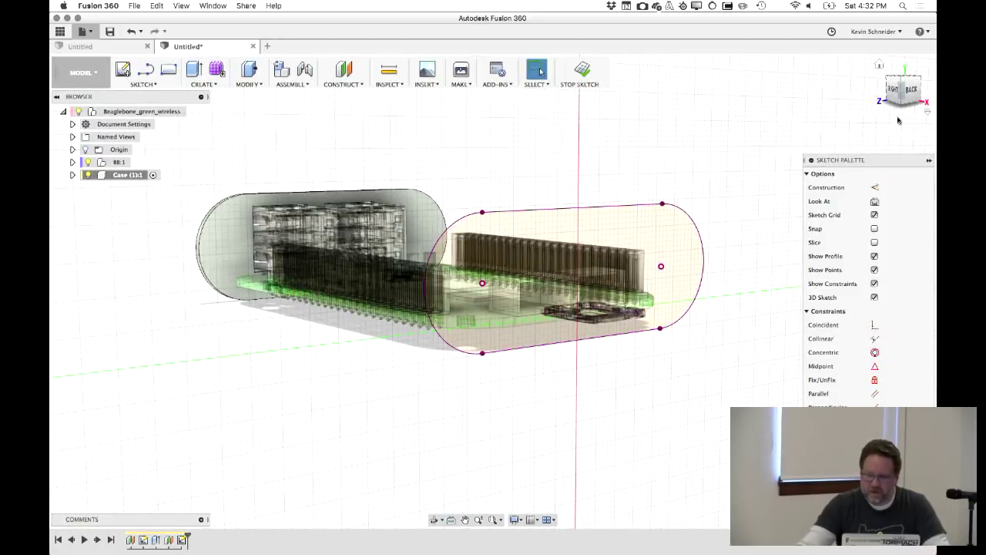
{"action": "left_click", "coordinate": [912, 92]}
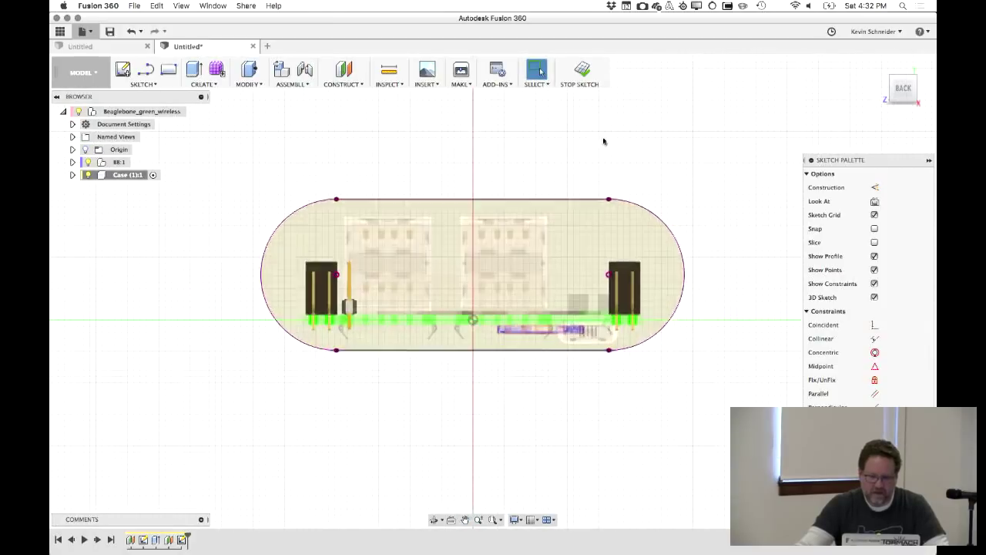
{"action": "left_click", "coordinate": [154, 83]}
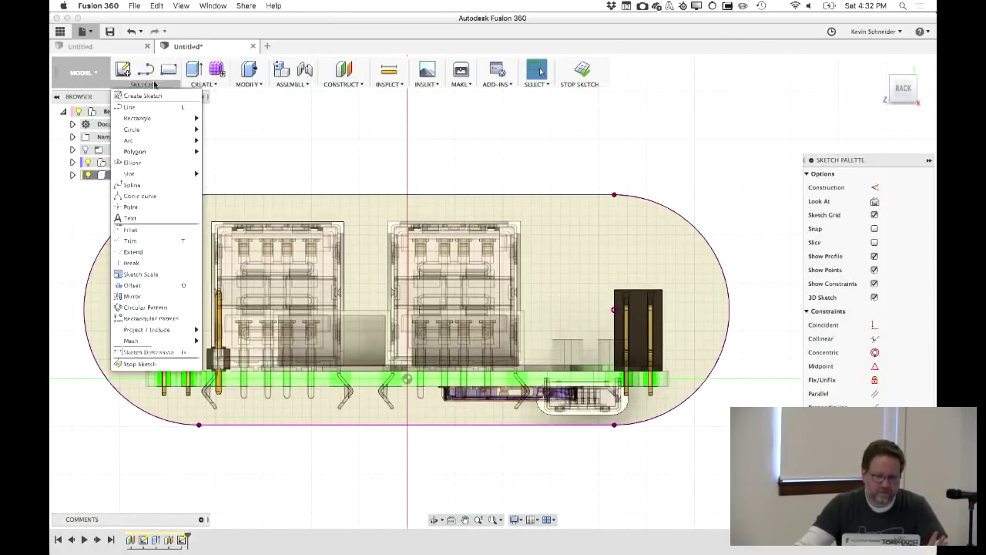
{"action": "left_click", "coordinate": [159, 104]}
{"action": "left_click", "coordinate": [142, 83]}
{"action": "mouse_move", "coordinate": [193, 175]}
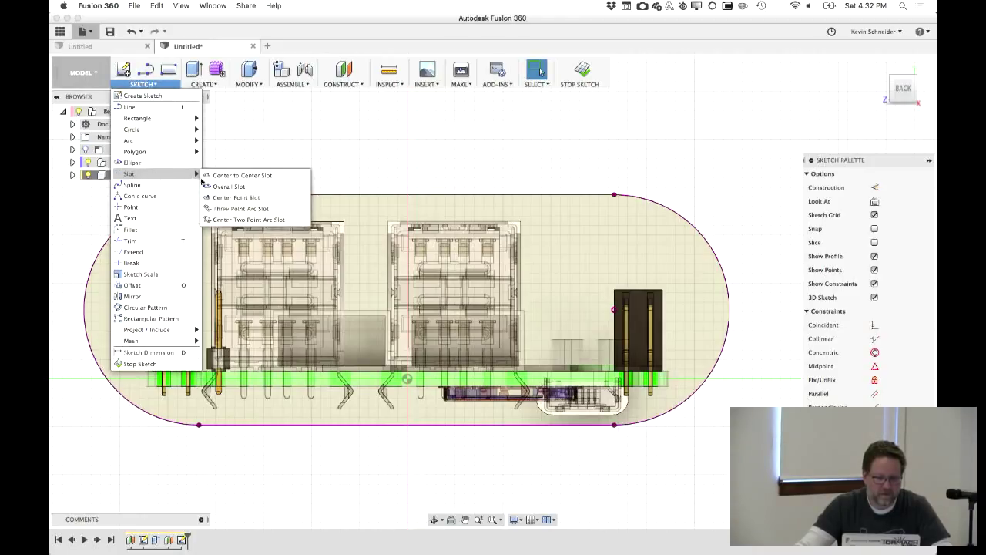
{"action": "scroll", "coordinate": [532, 416], "scroll_direction": "up", "scroll_amount": 3}
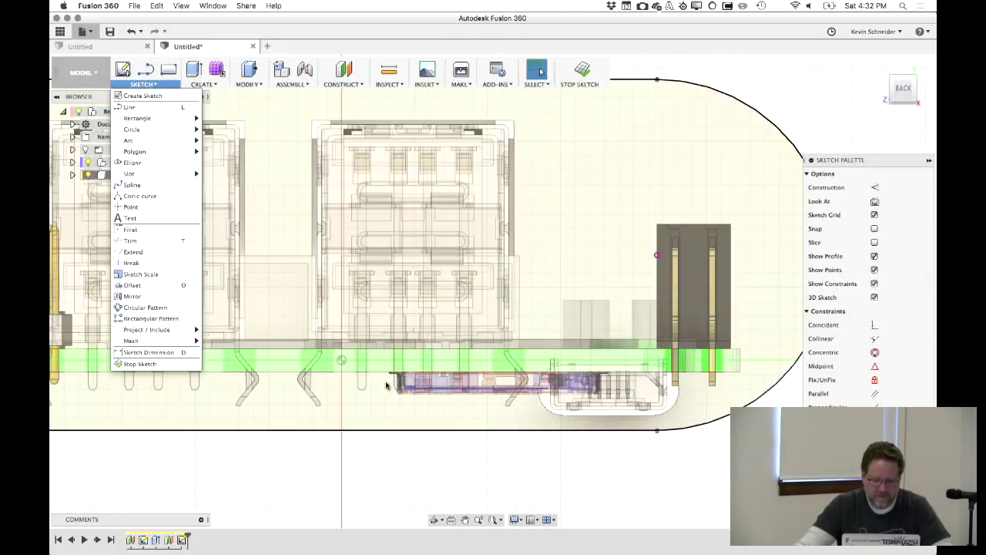
{"action": "left_click", "coordinate": [388, 389]}
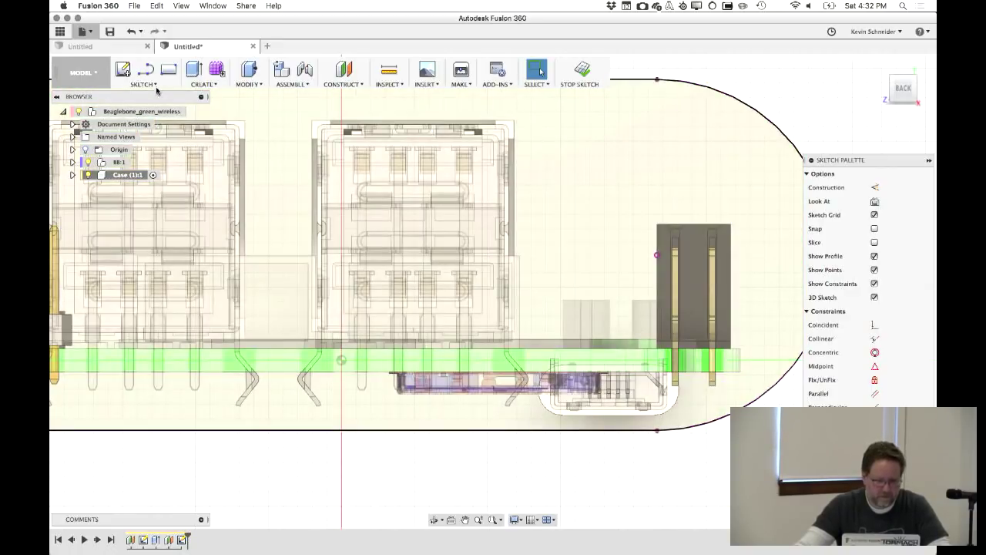
Draw a center-to-center slot around the bottom connector near the plate's lower edge, then start extruding it
{"action": "left_click", "coordinate": [155, 84]}
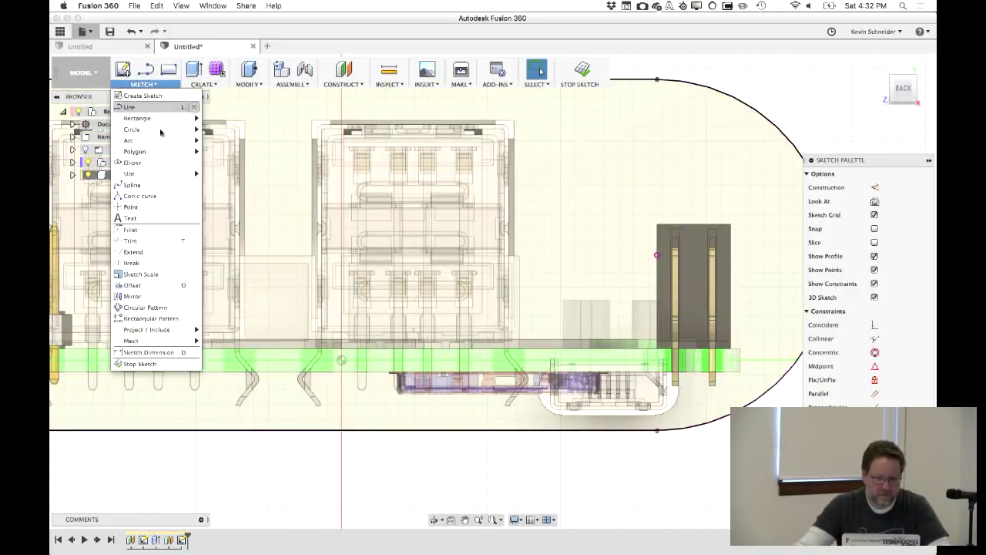
{"action": "mouse_move", "coordinate": [185, 173]}
{"action": "left_click", "coordinate": [215, 176]}
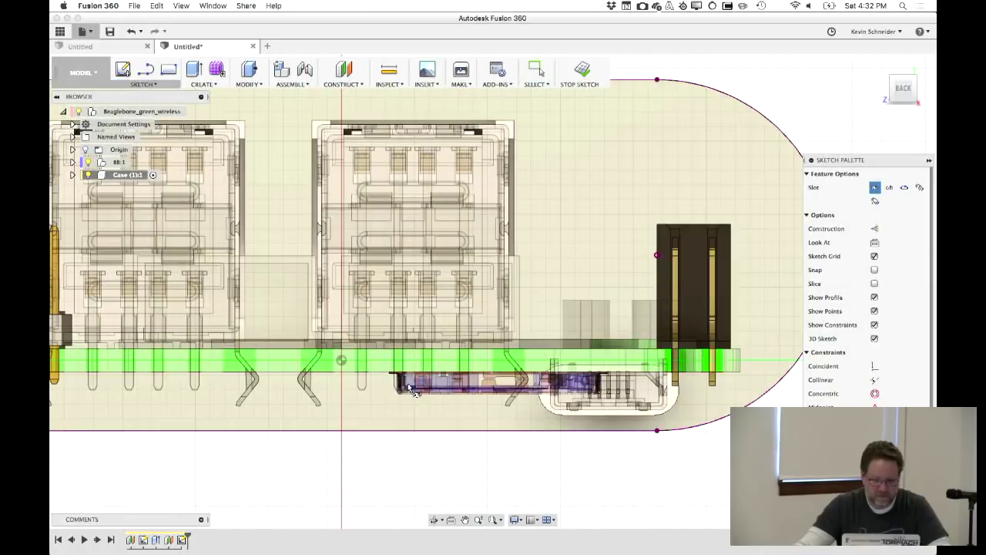
{"action": "left_click", "coordinate": [389, 381]}
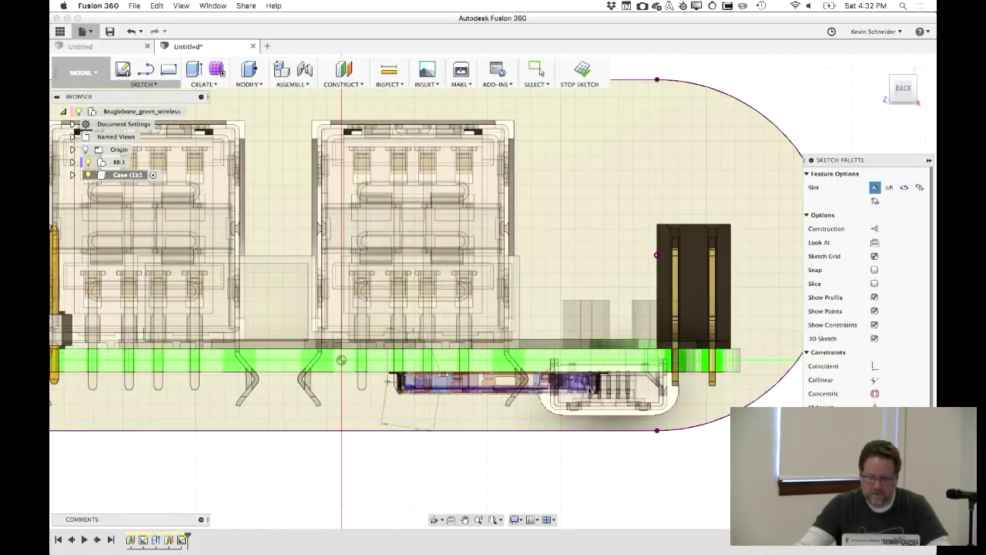
{"action": "left_click", "coordinate": [606, 382]}
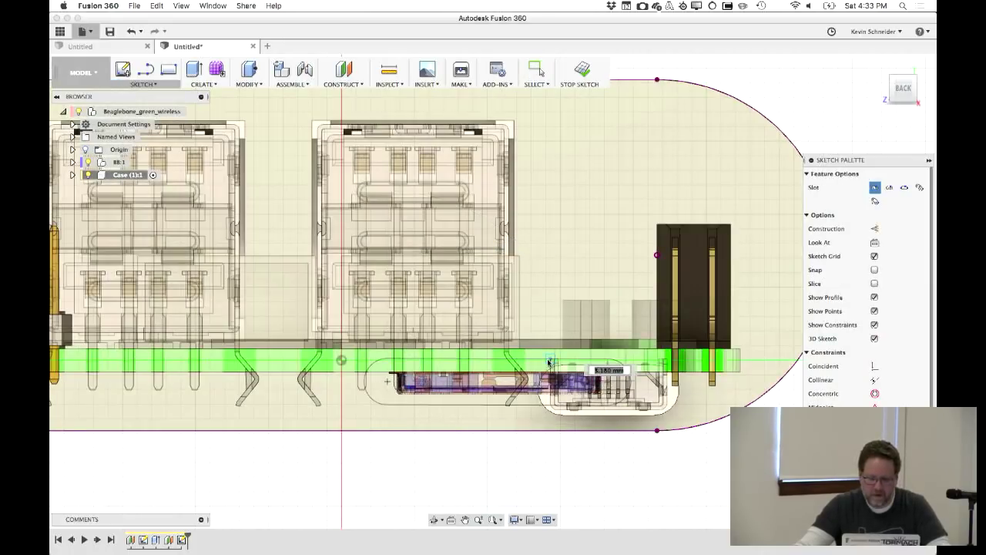
{"action": "left_click", "coordinate": [593, 247]}
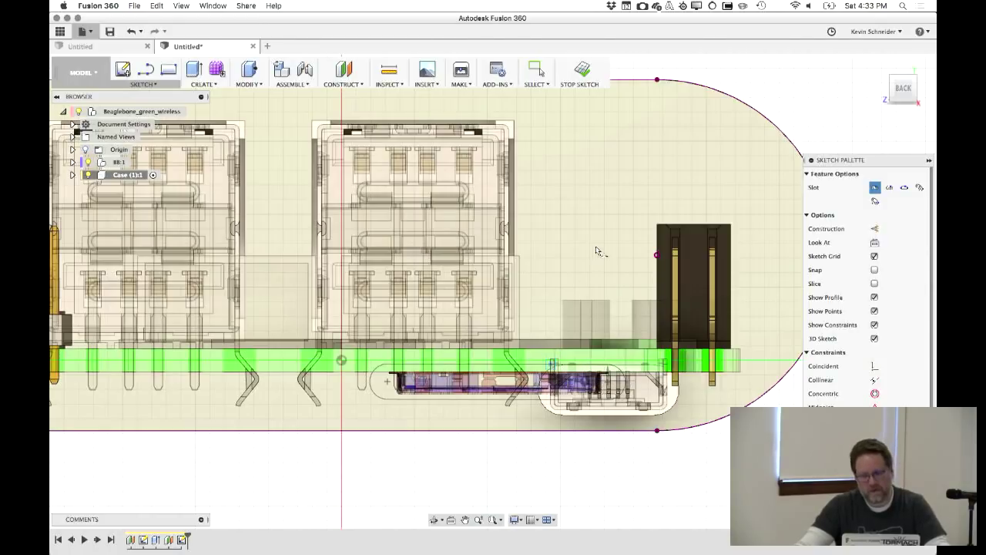
{"action": "right_click", "coordinate": [593, 247]}
{"action": "left_click", "coordinate": [626, 247]}
{"action": "mouse_move", "coordinate": [561, 248]}
{"action": "middle_mouse_down", "text": "shift"}
{"action": "mouse_move", "coordinate": [586, 260]}
{"action": "mouse_move", "coordinate": [629, 359]}
{"action": "middle_mouse_up", "text": "shift"}
{"action": "key", "text": "e"}
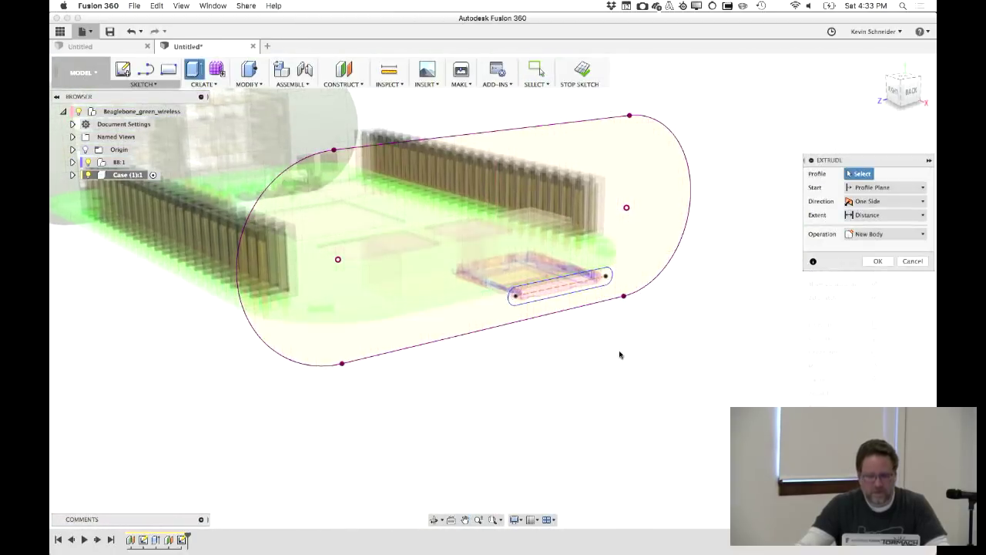
Extrude the slotted end plate 1.5 mm thick, inspect it, and expand the Case component
{"action": "key", "text": "Return"}
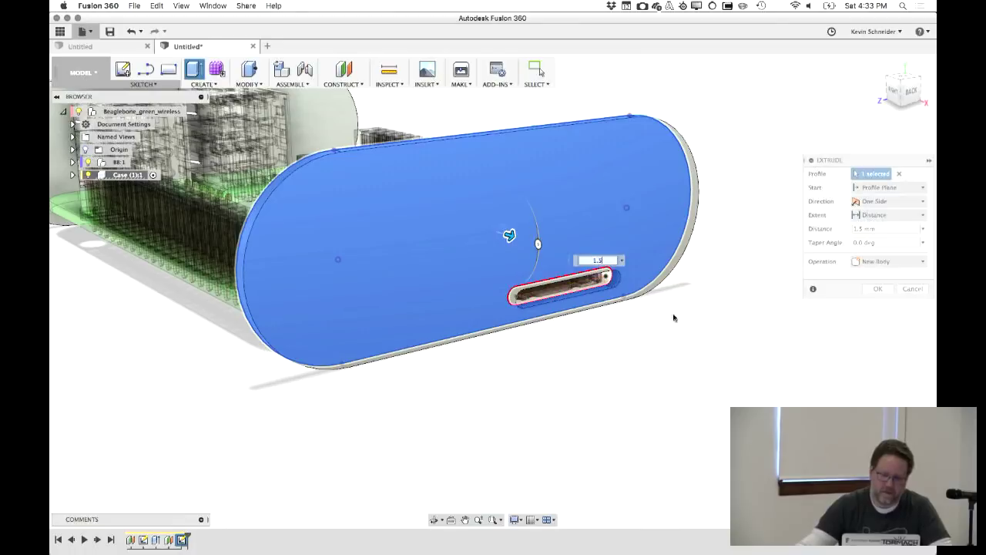
{"action": "middle_click_drag", "start_coordinate": [655, 394], "coordinate": [535, 409], "text": "shift"}
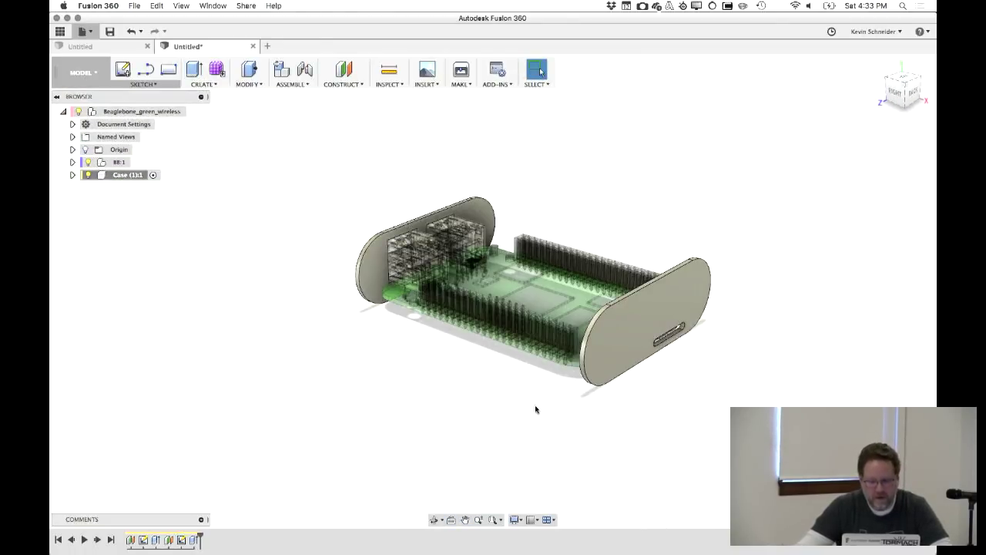
{"action": "middle_click_drag", "start_coordinate": [445, 422], "coordinate": [426, 420], "text": "shift"}
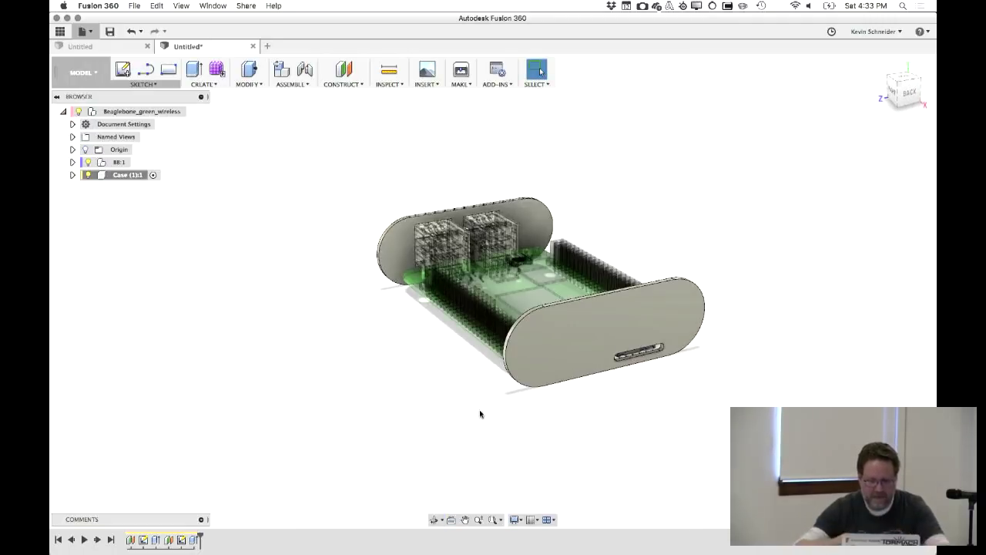
{"action": "left_click", "coordinate": [74, 175]}
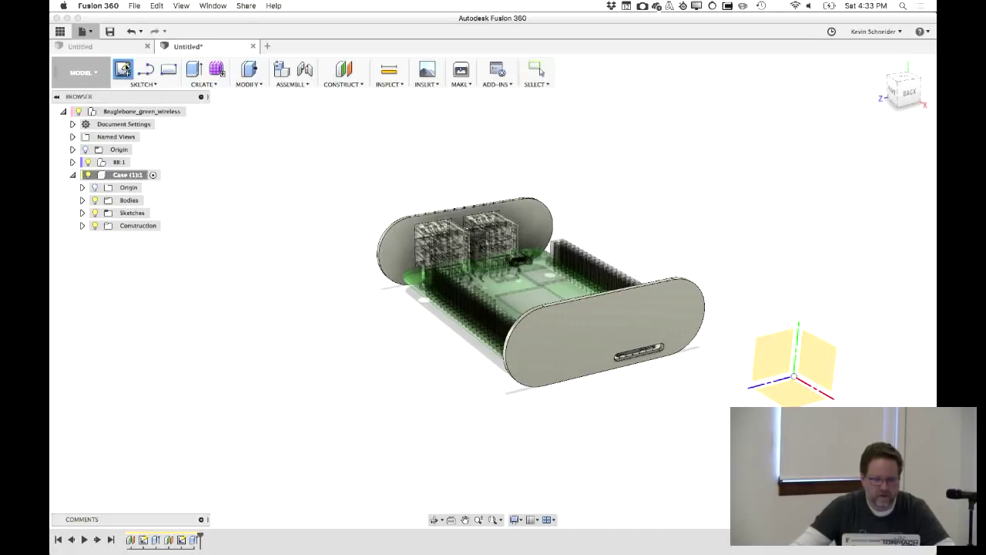
Offset the near end plate's rounded outline by 1 mm
{"action": "middle_click_drag", "start_coordinate": [304, 325], "coordinate": [440, 306]}
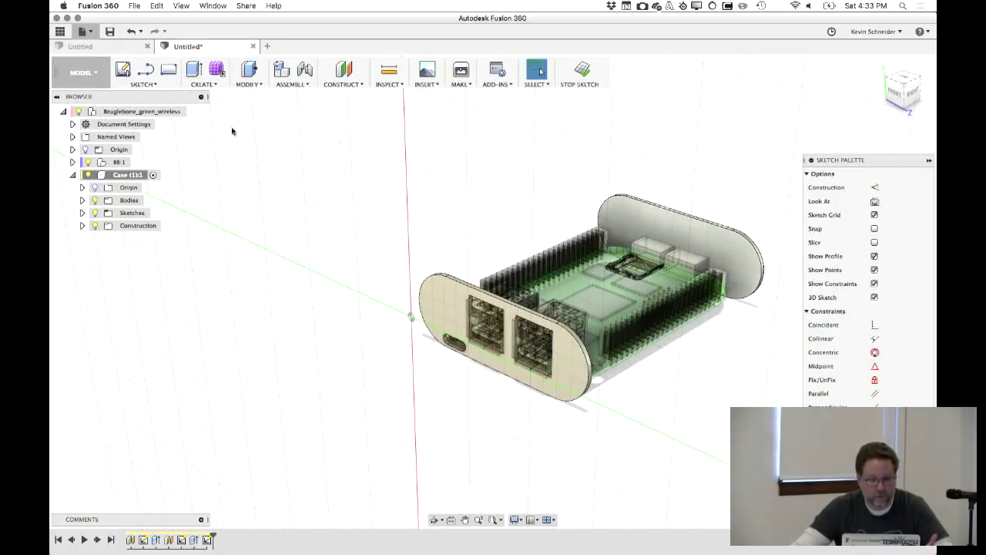
{"action": "left_click", "coordinate": [141, 84]}
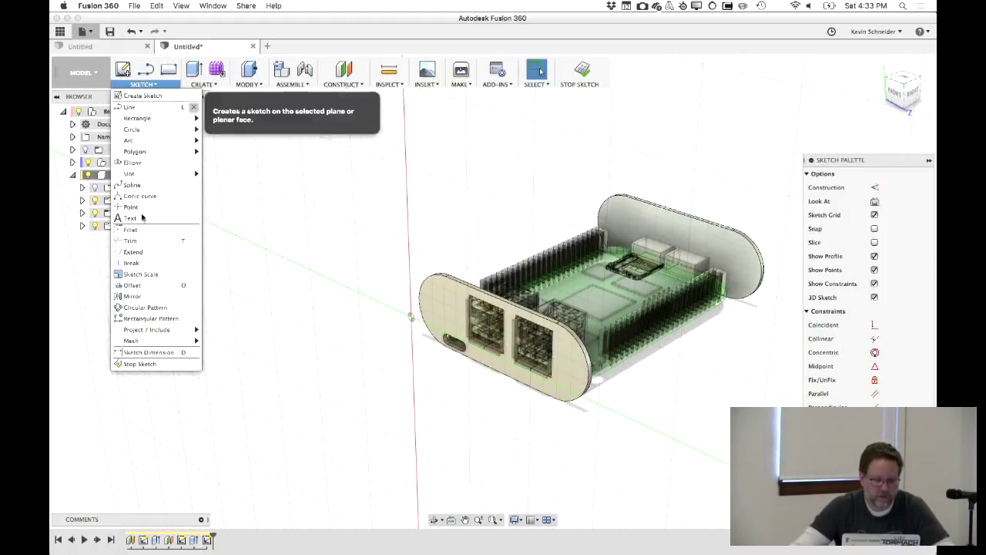
{"action": "left_click", "coordinate": [132, 285]}
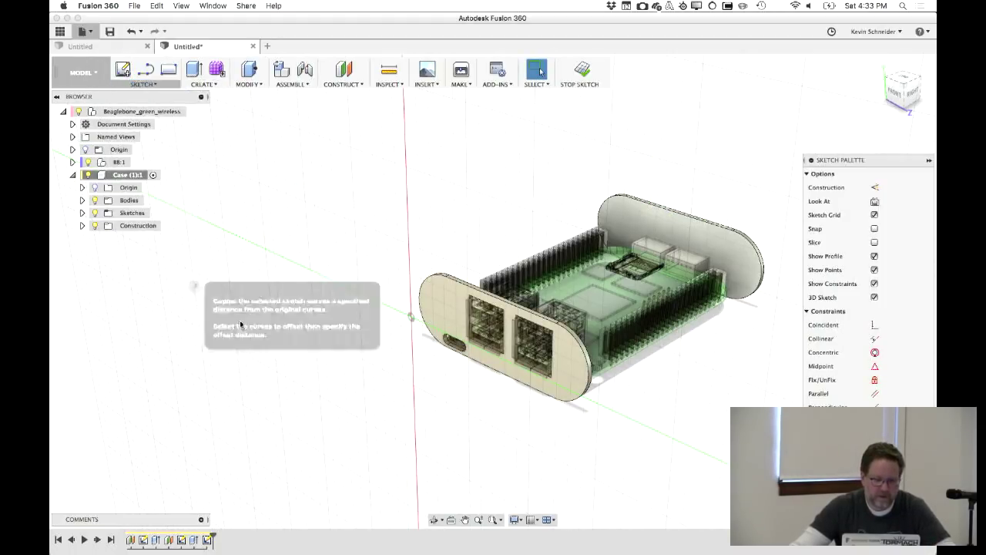
{"action": "left_click", "coordinate": [455, 284]}
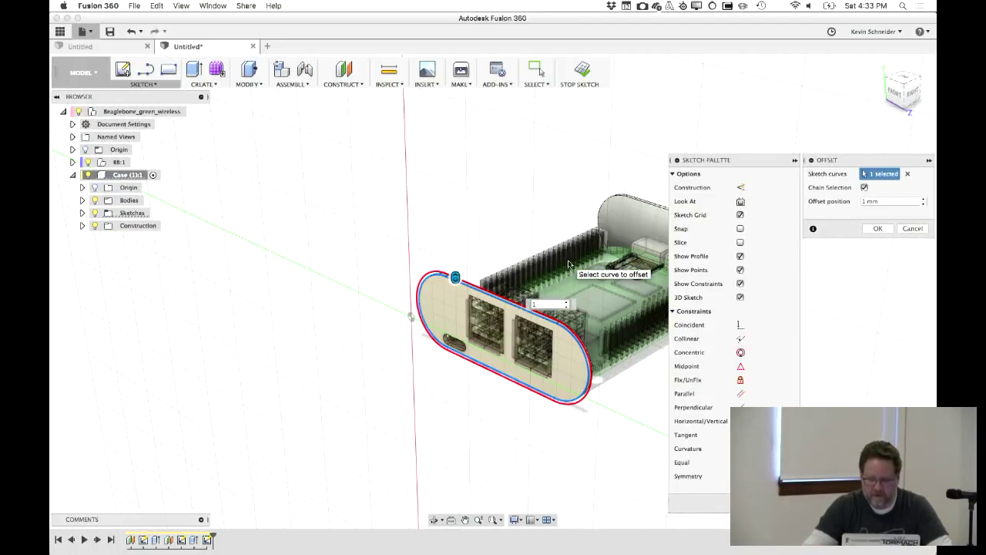
{"action": "key", "text": "Return"}
Add a second offset of the same outline at -0.5 mm
{"action": "right_click", "coordinate": [416, 213]}
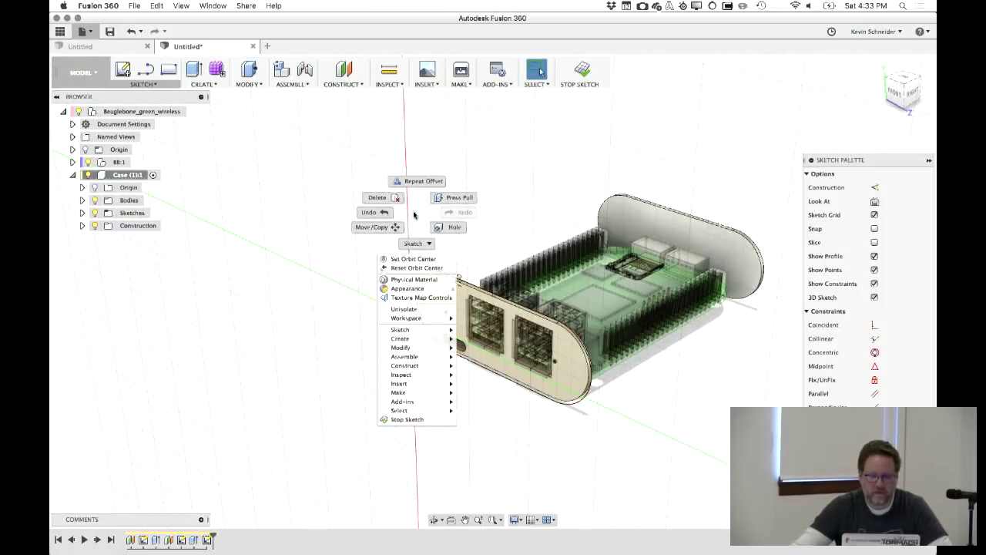
{"action": "left_click", "coordinate": [416, 179]}
{"action": "left_click", "coordinate": [430, 280]}
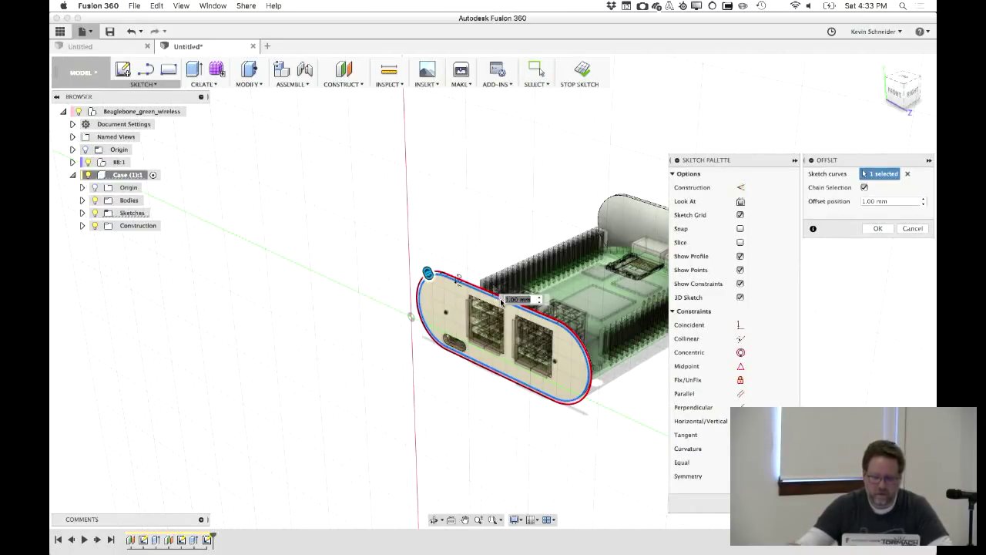
{"action": "type", "text": "-."}
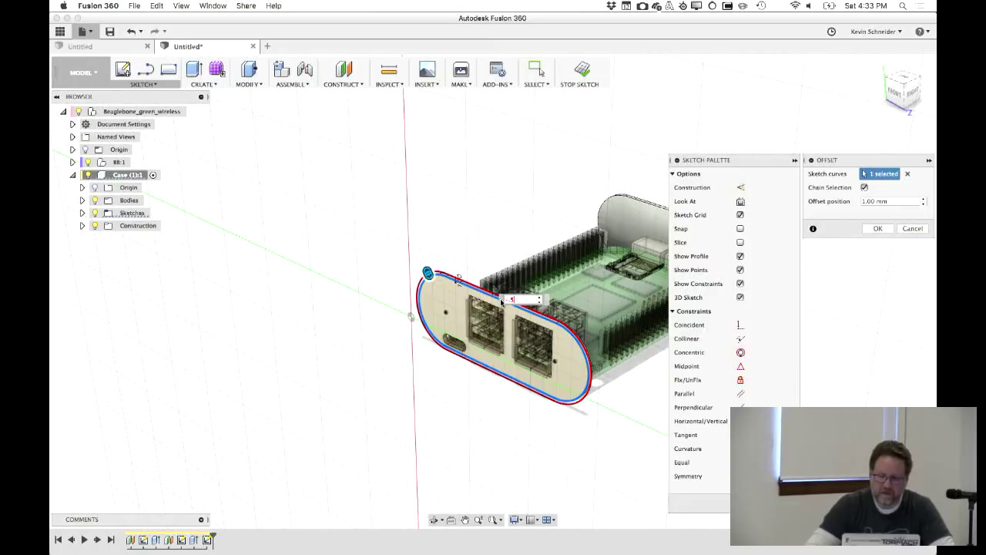
{"action": "type", "text": "5"}
{"action": "key", "text": "Return"}
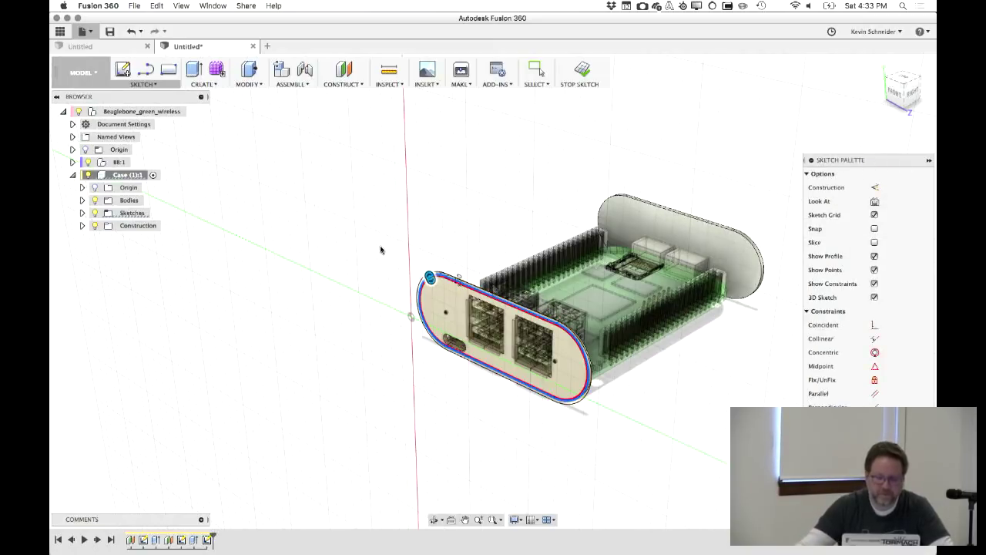
{"action": "scroll", "coordinate": [380, 248], "scroll_direction": "up", "scroll_amount": 5}
Extrude both offset ring profiles into the case as a New Body
{"action": "key", "text": "e"}
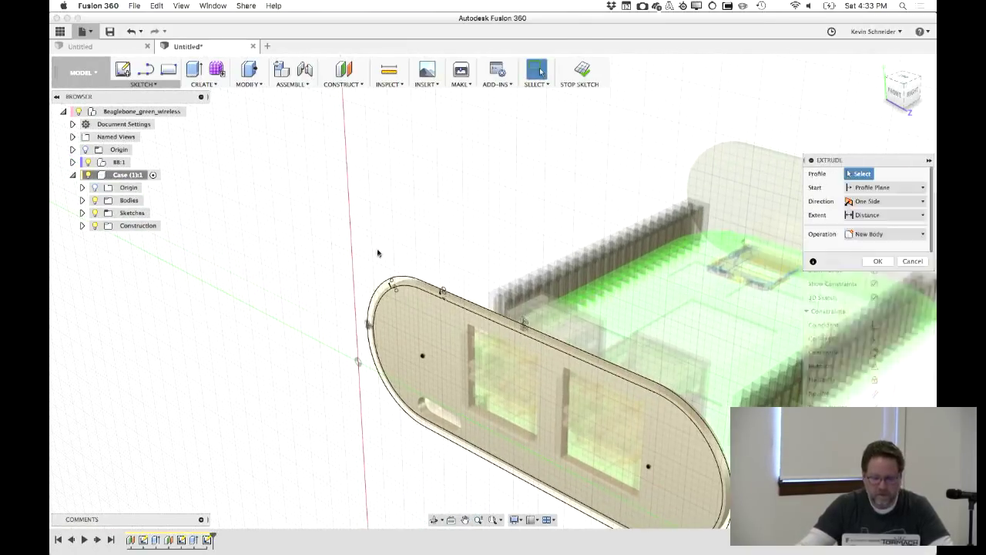
{"action": "left_click", "coordinate": [397, 283]}
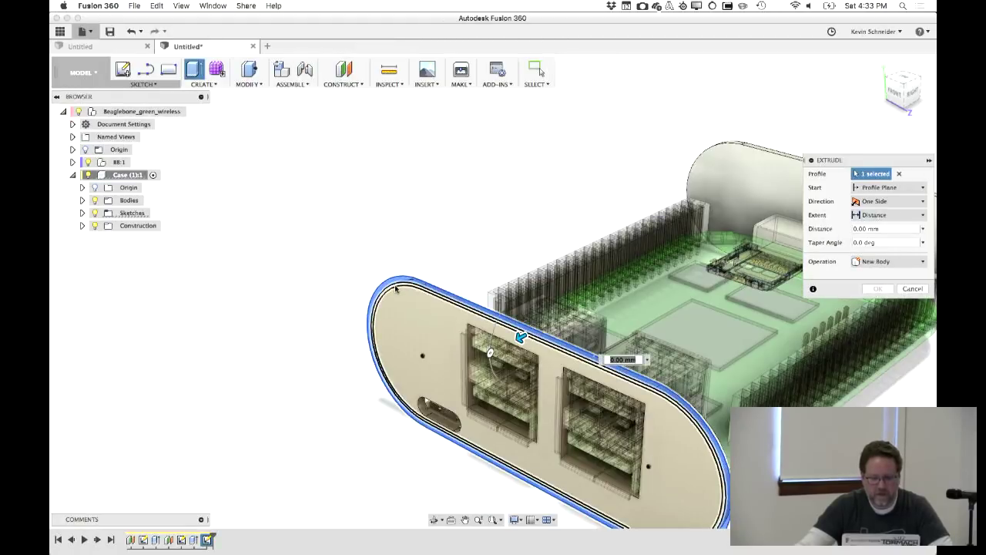
{"action": "left_click", "coordinate": [396, 290]}
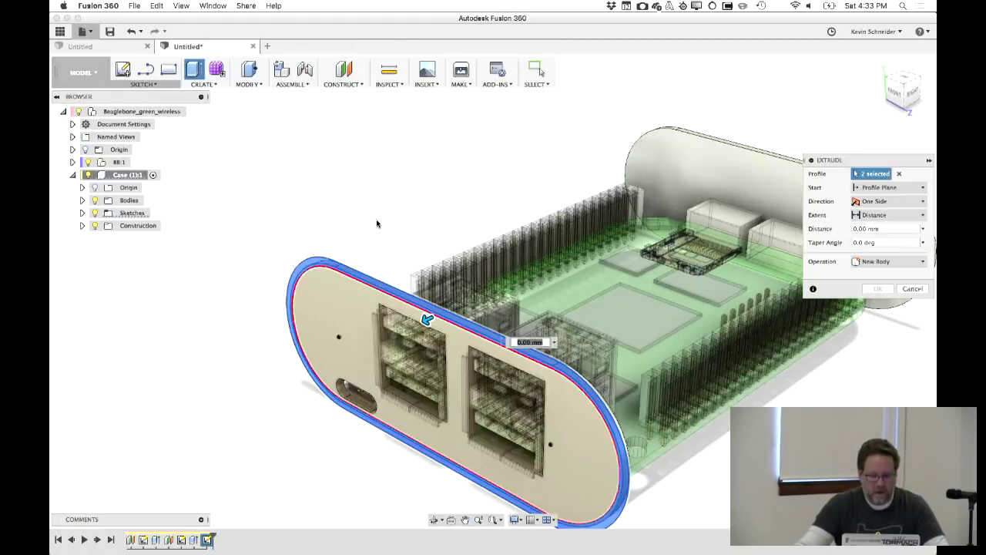
{"action": "left_click_drag", "start_coordinate": [429, 321], "coordinate": [679, 285]}
{"action": "left_click", "coordinate": [886, 261]}
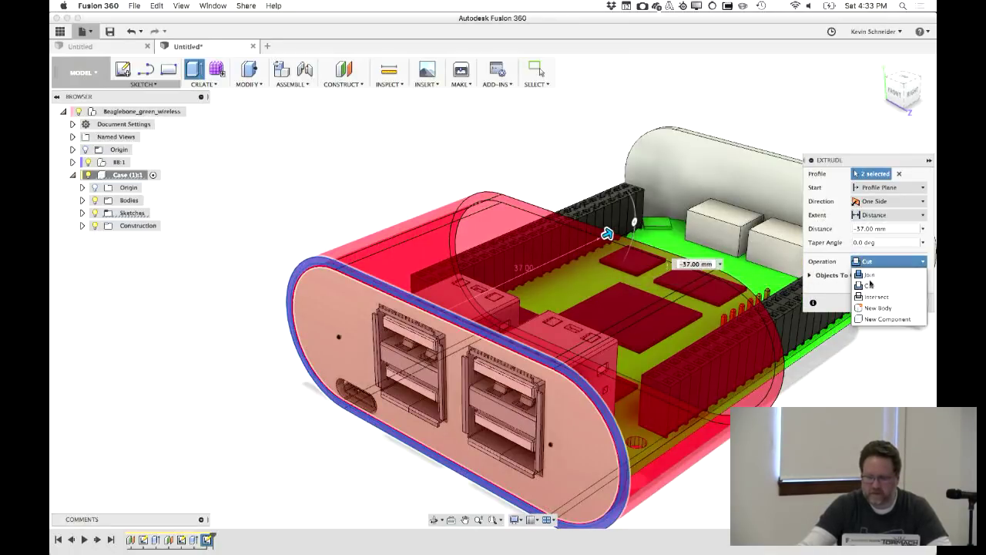
{"action": "left_click", "coordinate": [878, 307]}
{"action": "middle_click_drag", "start_coordinate": [539, 138], "coordinate": [588, 198], "text": "shift"}
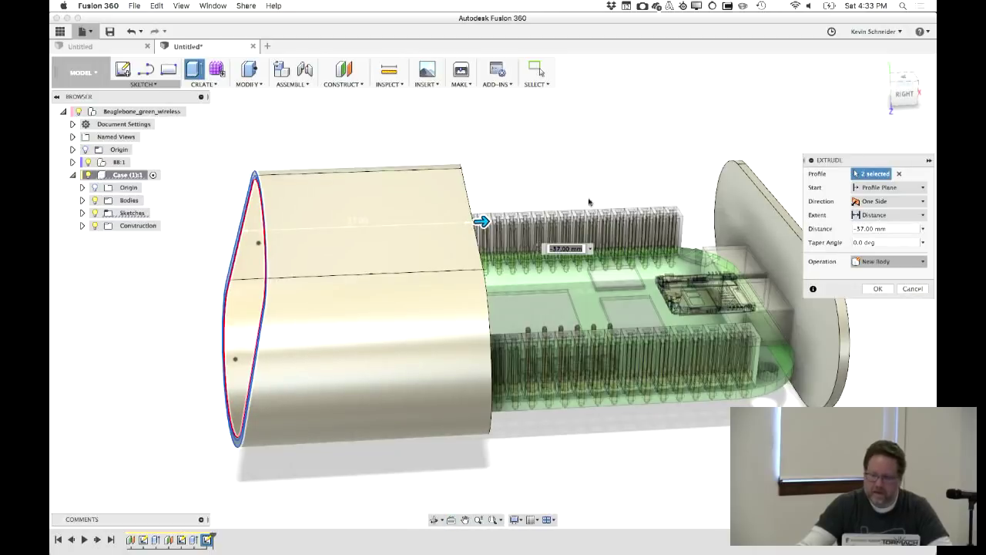
Extend the extrusion To Object at the far end cap with a 2 mm offset and an offset-plane start
{"action": "left_click", "coordinate": [886, 215]}
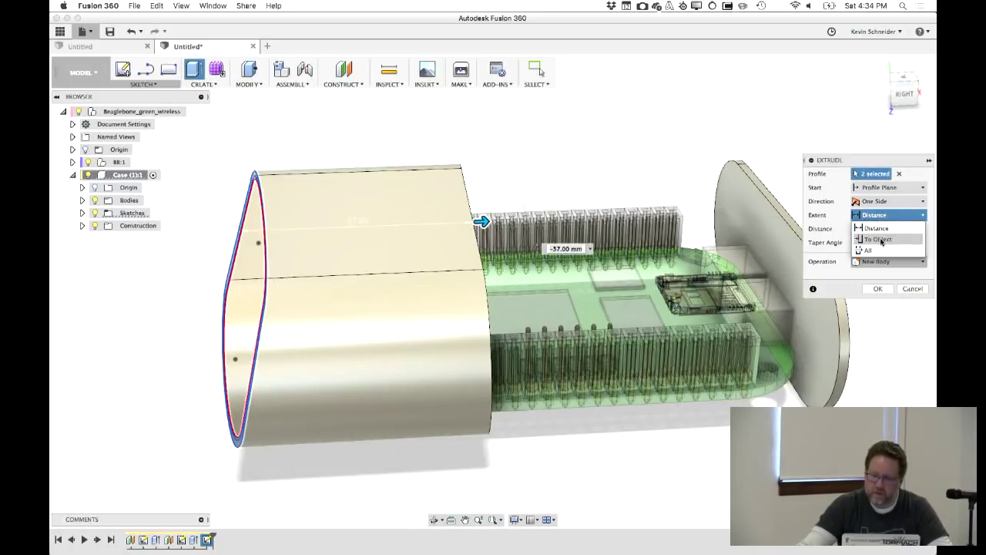
{"action": "left_click", "coordinate": [882, 240]}
{"action": "middle_click_drag", "start_coordinate": [483, 220], "coordinate": [311, 185], "text": "shift"}
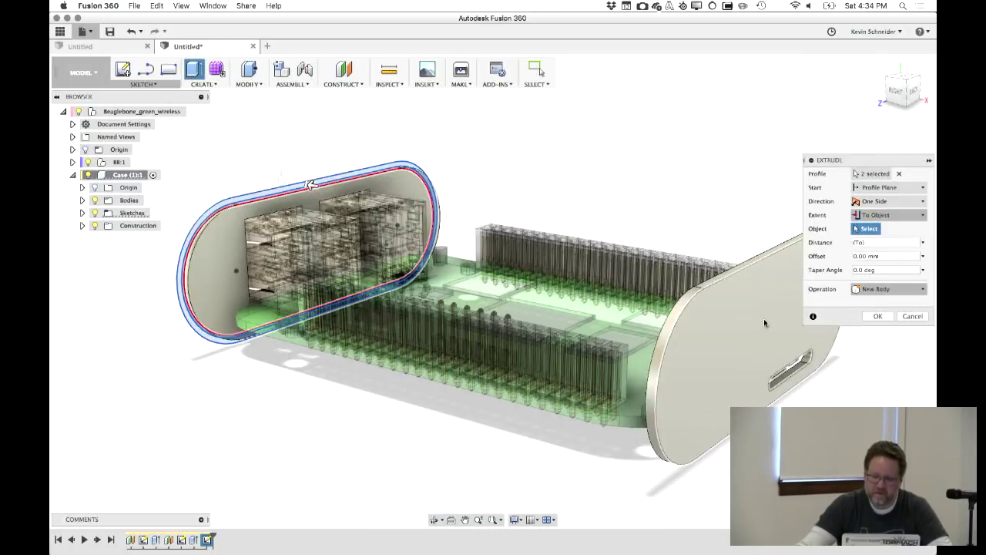
{"action": "left_click", "coordinate": [765, 322]}
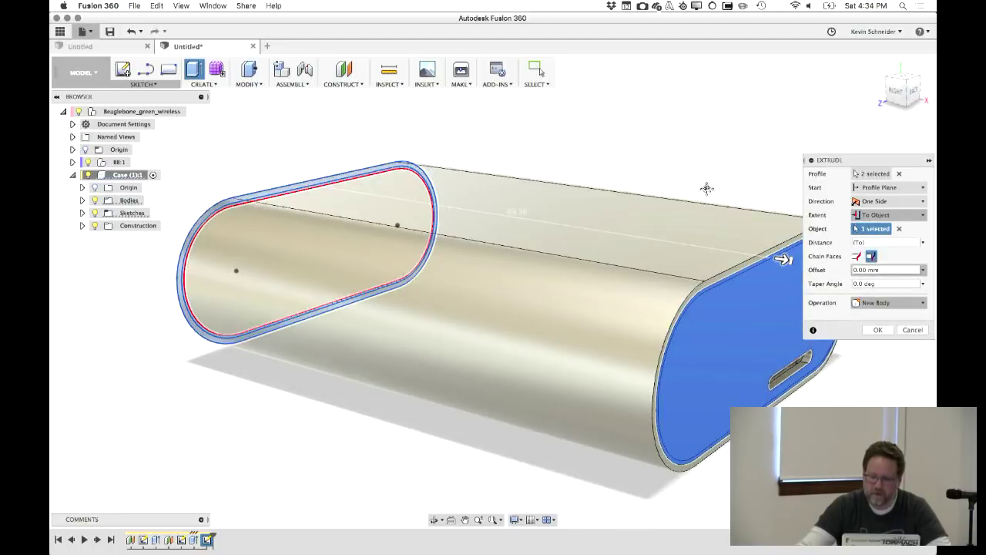
{"action": "middle_click_drag", "start_coordinate": [707, 188], "coordinate": [662, 193], "text": "shift"}
{"action": "triple_click", "coordinate": [870, 270]}
{"action": "type", "text": "2mm"}
{"action": "middle_click_drag", "start_coordinate": [649, 171], "coordinate": [531, 157], "text": "shift"}
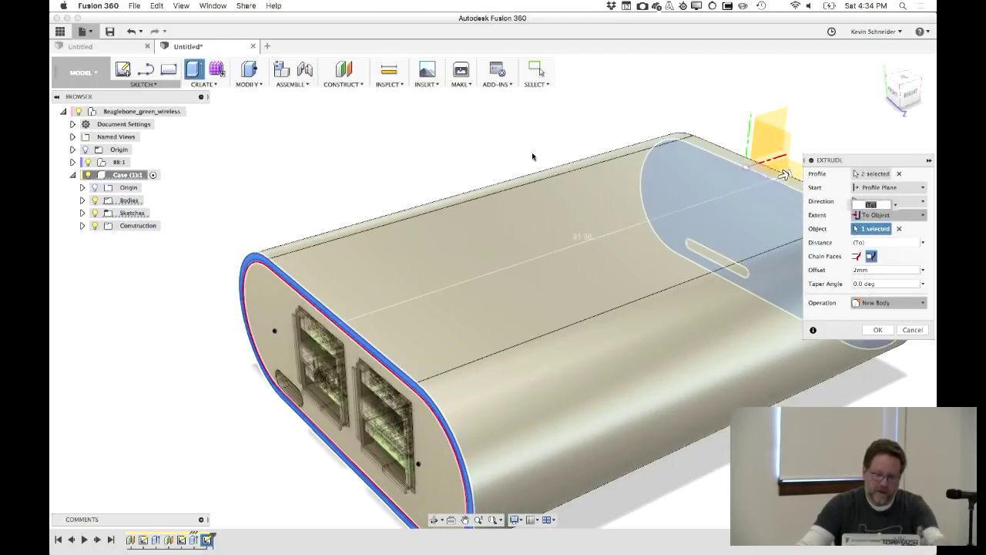
{"action": "left_click", "coordinate": [896, 188]}
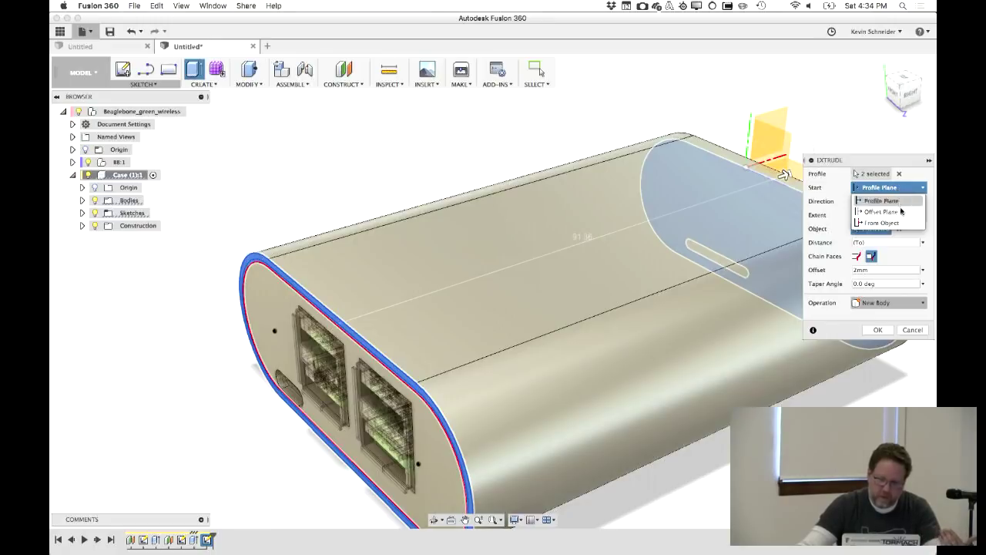
{"action": "left_click", "coordinate": [902, 212]}
{"action": "left_click", "coordinate": [893, 201]}
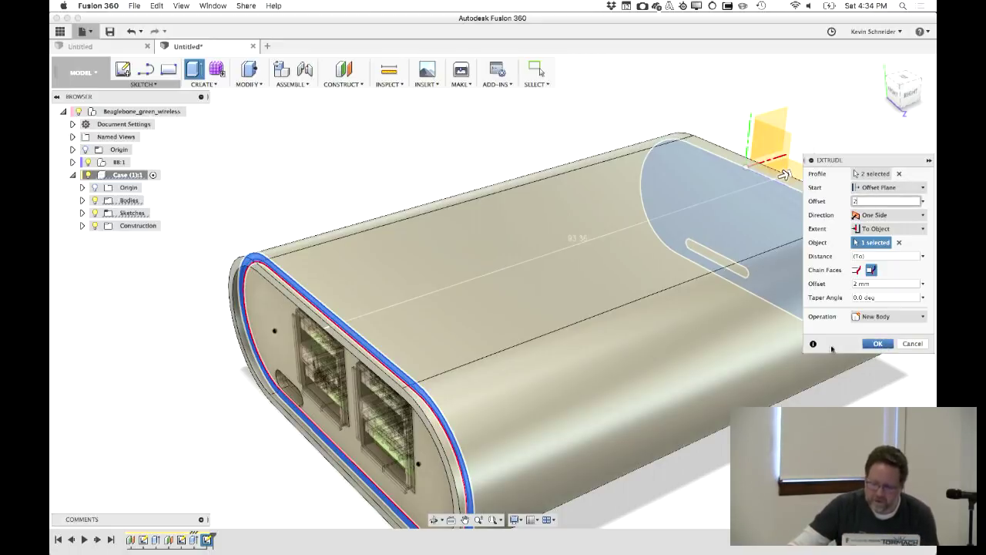
{"action": "key", "text": "Return"}
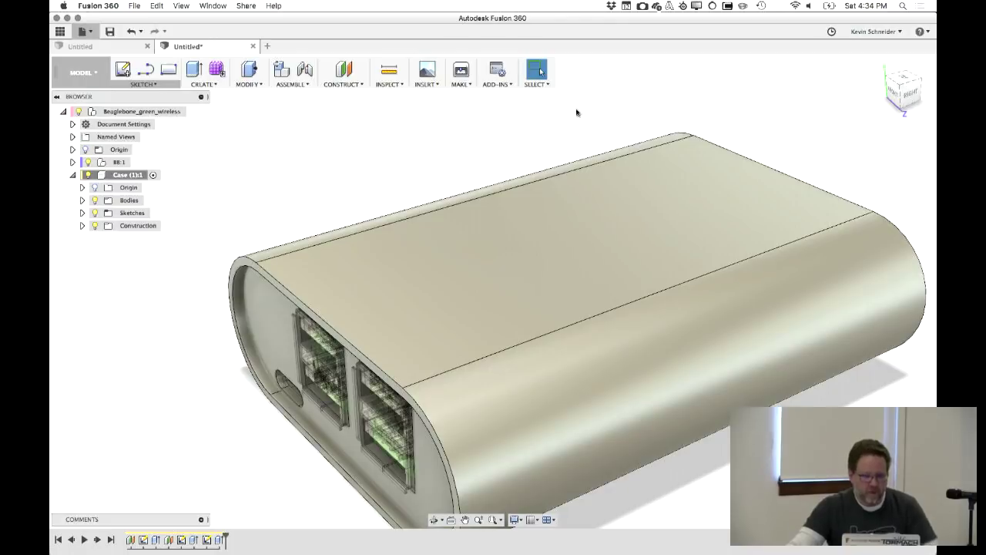
Combine-Cut the case shell with the inner front and end slot bodies, keeping the tool bodies
{"action": "left_click", "coordinate": [255, 83]}
{"action": "left_click", "coordinate": [257, 179]}
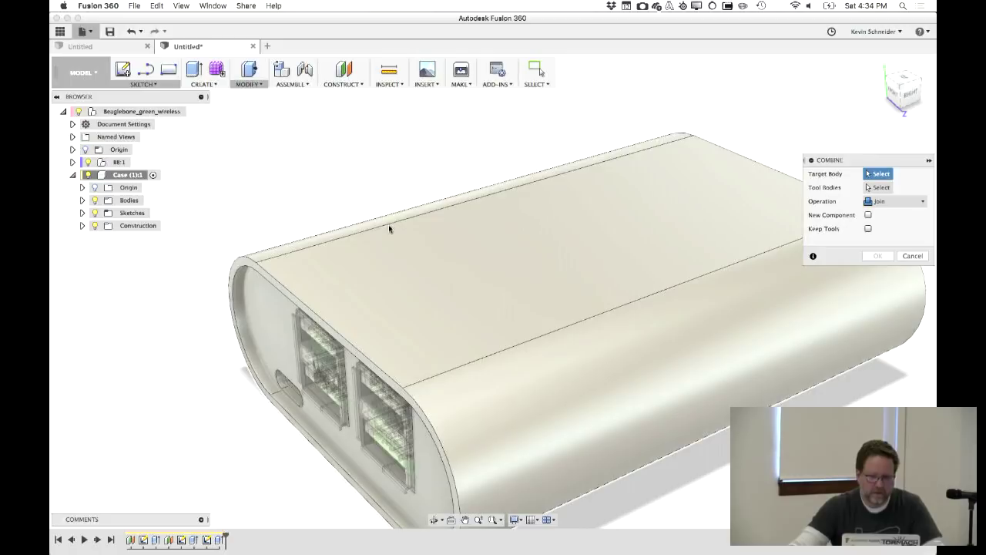
{"action": "left_click", "coordinate": [393, 228]}
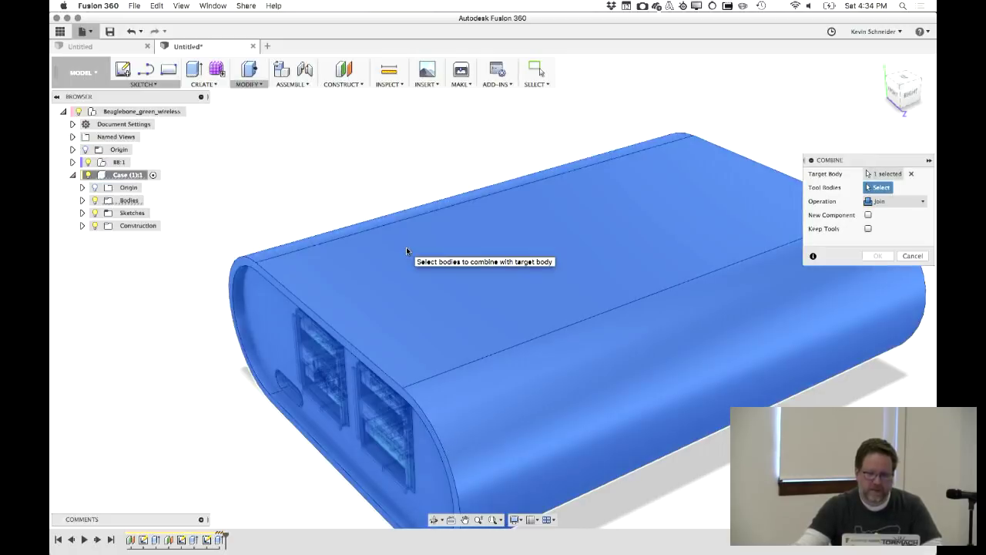
{"action": "left_click", "coordinate": [257, 333]}
{"action": "middle_click_drag", "start_coordinate": [347, 210], "coordinate": [603, 365], "text": "shift"}
{"action": "left_click", "coordinate": [851, 395]}
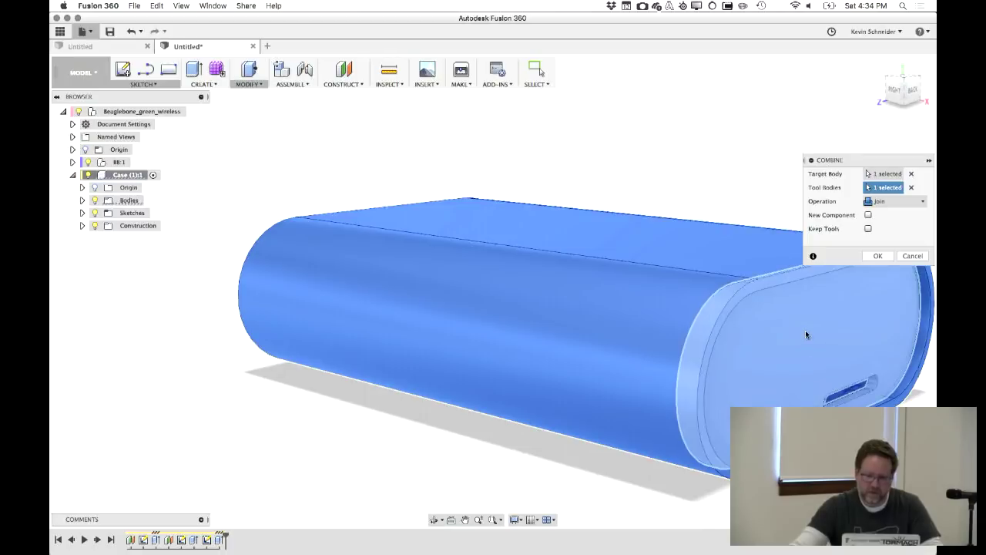
{"action": "left_click", "coordinate": [885, 202]}
{"action": "left_click", "coordinate": [882, 223]}
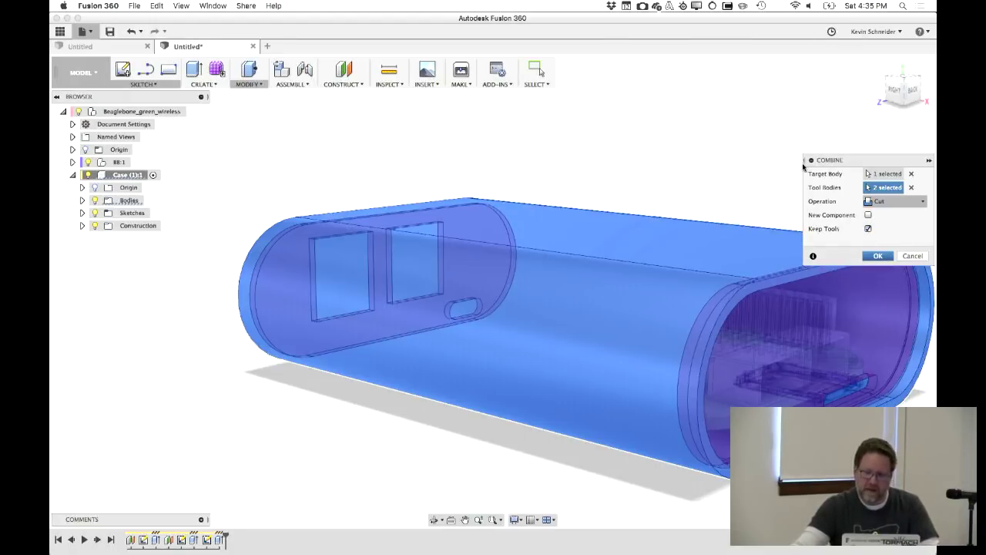
{"action": "key", "text": "Return"}
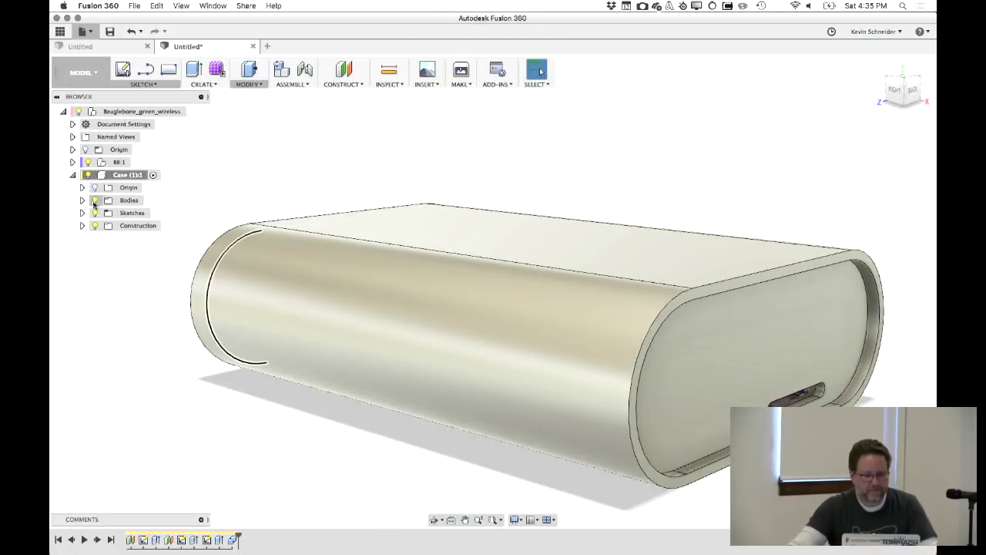
Hide Body2's end cap in the Bodies list
{"action": "left_click", "coordinate": [83, 200]}
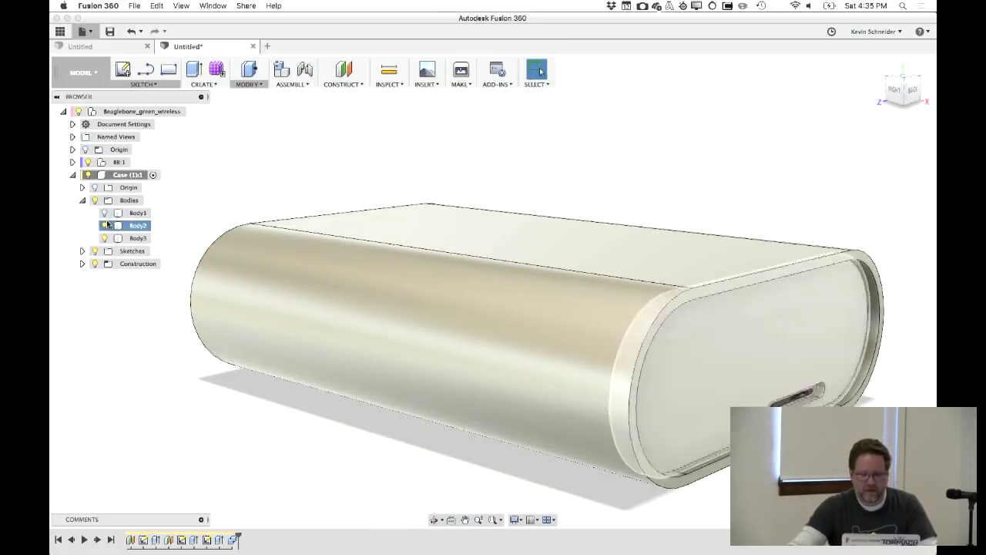
{"action": "left_click", "coordinate": [105, 225]}
{"action": "middle_click_drag", "start_coordinate": [457, 198], "coordinate": [523, 181], "text": "shift"}
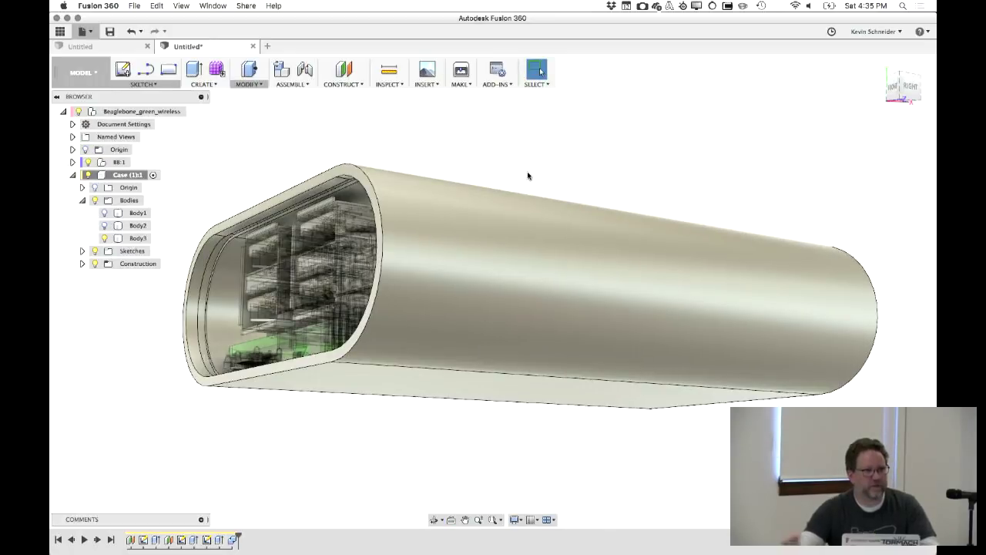
{"action": "middle_click_drag", "start_coordinate": [580, 155], "coordinate": [594, 165], "text": "shift"}
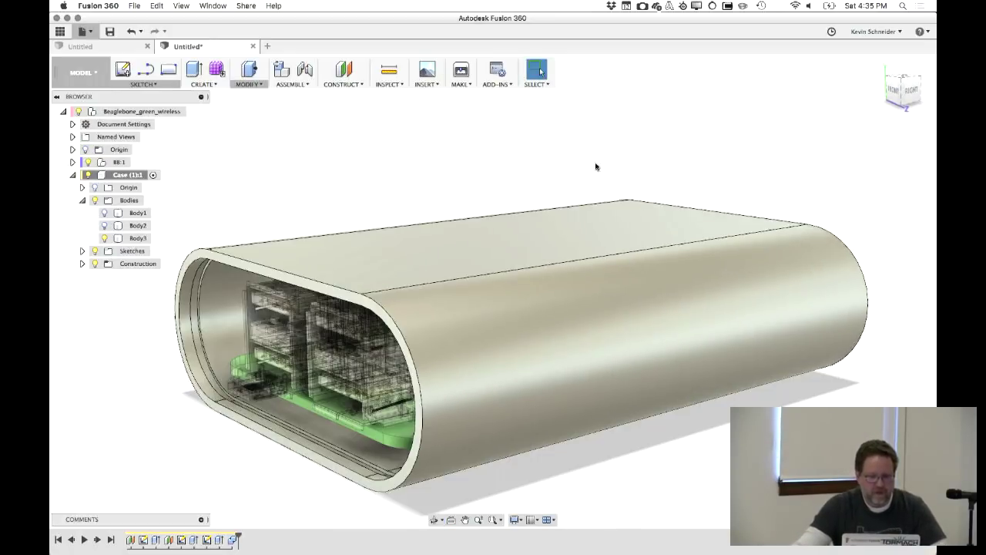
Create a midplane between the case's top and bottom faces
{"action": "left_click", "coordinate": [343, 84]}
{"action": "left_click", "coordinate": [353, 128]}
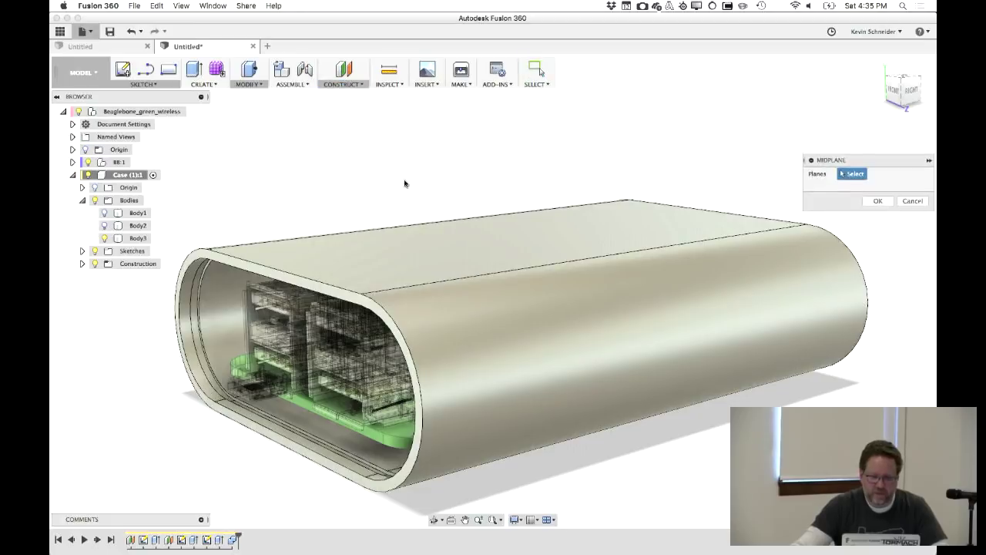
{"action": "left_click", "coordinate": [452, 241]}
{"action": "middle_click_drag", "start_coordinate": [374, 205], "coordinate": [449, 328], "text": "shift"}
{"action": "left_click", "coordinate": [449, 329]}
{"action": "middle_click_drag", "start_coordinate": [682, 131], "coordinate": [703, 179], "text": "shift"}
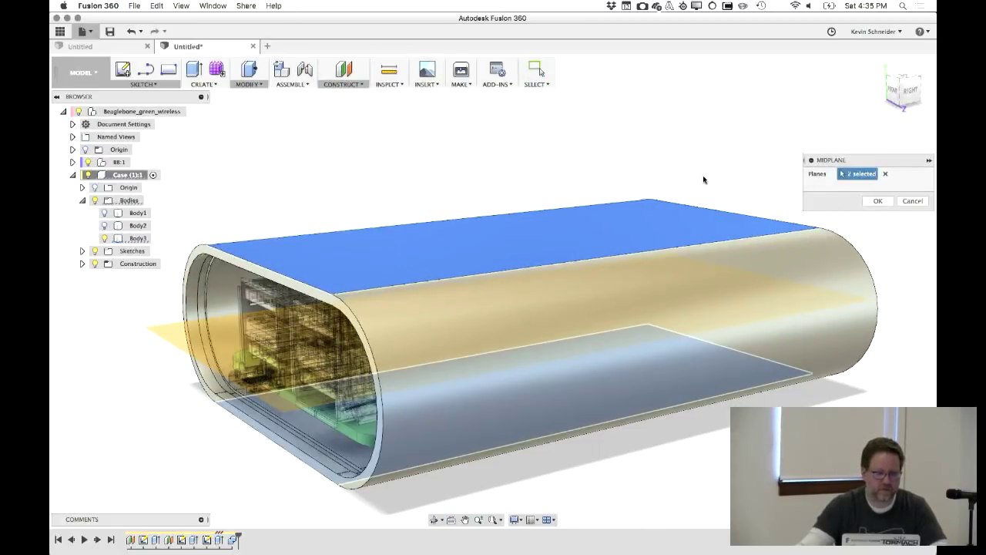
{"action": "left_click", "coordinate": [290, 84]}
{"action": "left_click", "coordinate": [245, 84]}
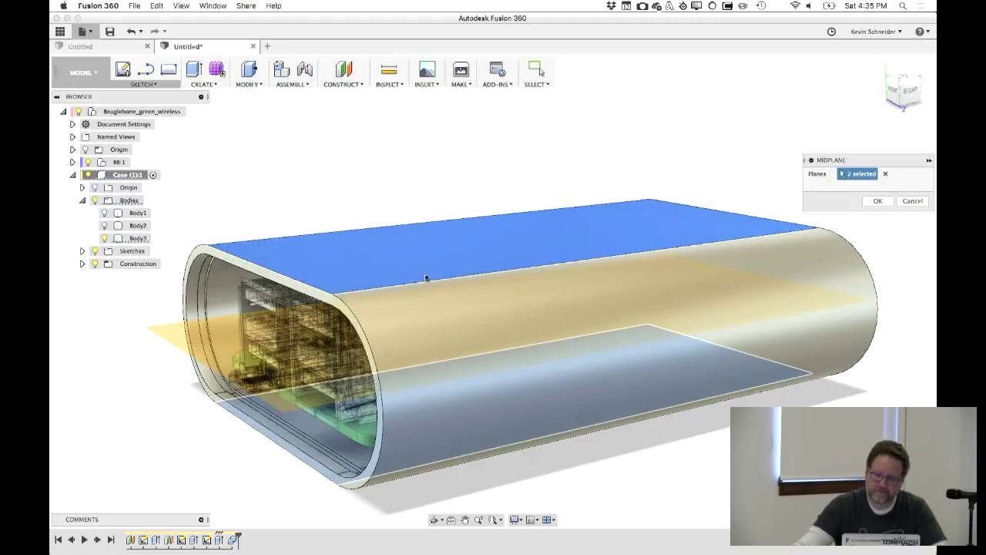
{"action": "left_click", "coordinate": [877, 200]}
Split Body3 along the midplane into upper and lower halves, then orbit to inspect the open end
{"action": "left_click", "coordinate": [755, 229]}
{"action": "left_click", "coordinate": [185, 331]}
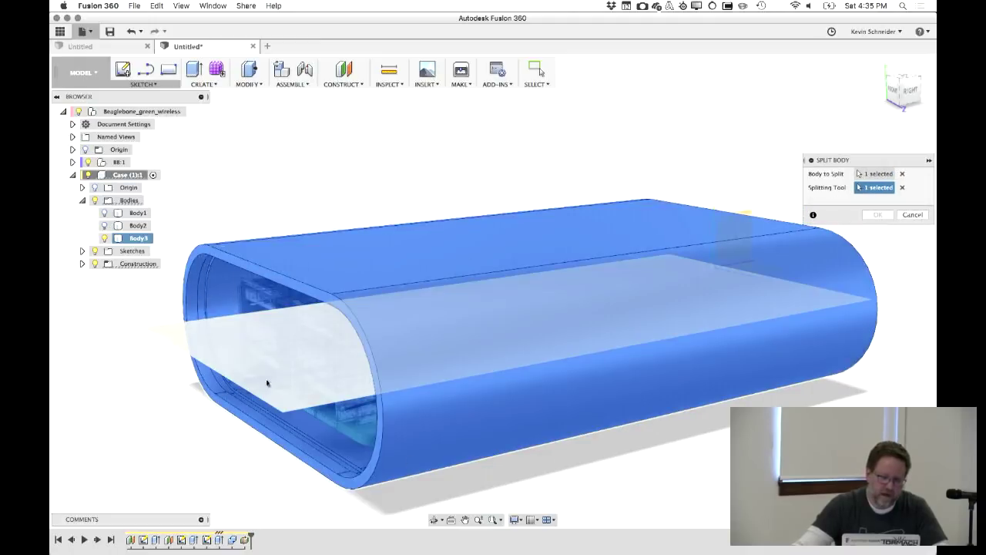
{"action": "left_click", "coordinate": [883, 215]}
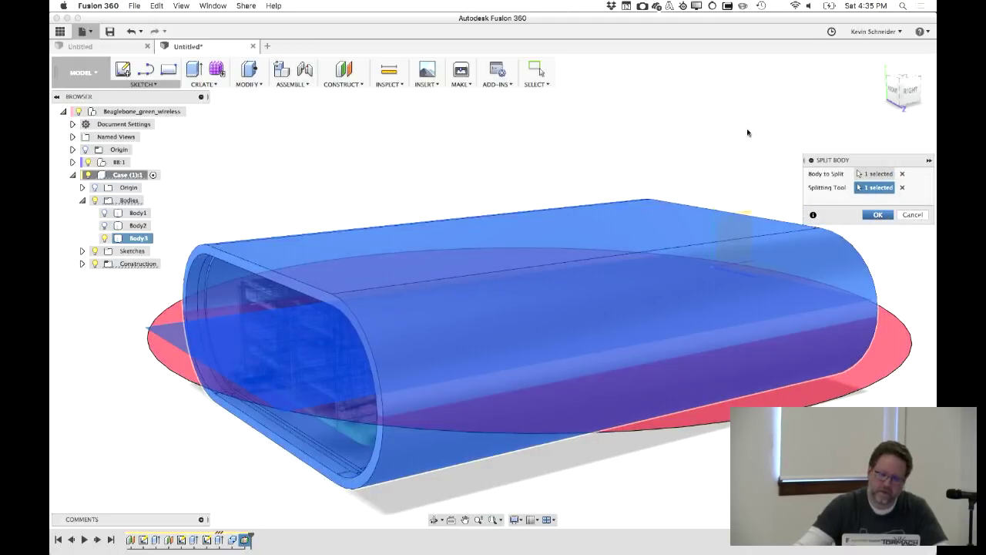
{"action": "middle_click_drag", "start_coordinate": [725, 132], "coordinate": [788, 125], "text": "shift"}
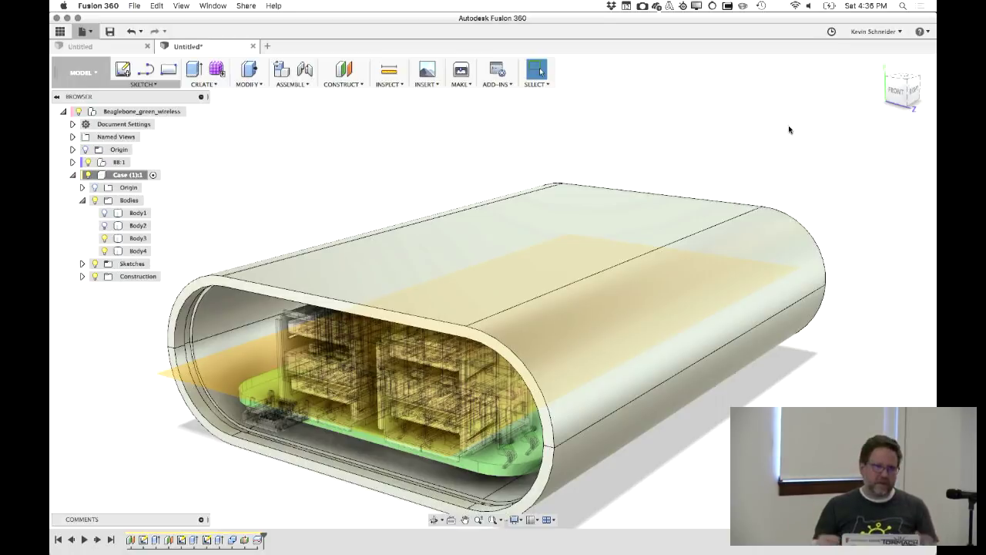
Start a new design and draw a 2-point rectangle on an origin plane
{"action": "left_click", "coordinate": [82, 32]}
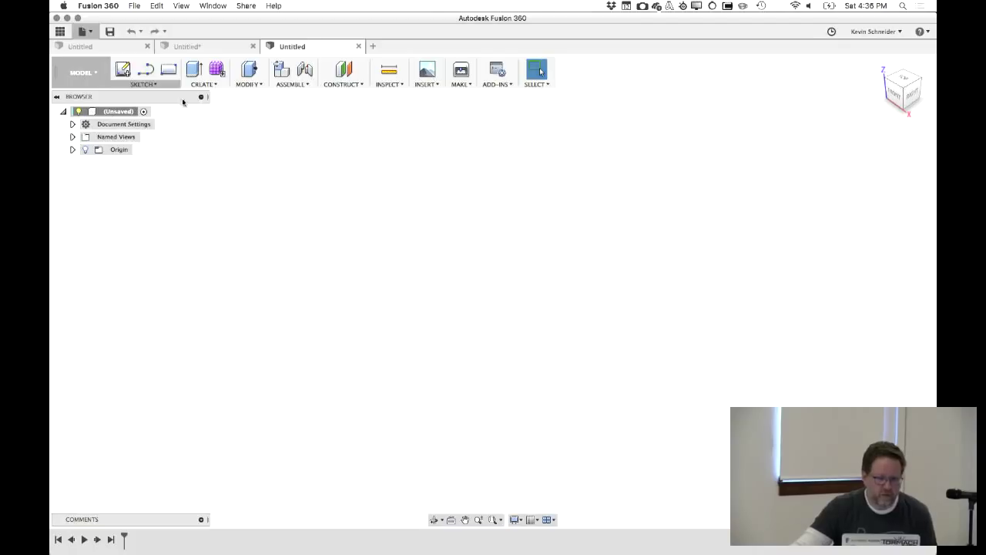
{"action": "left_click", "coordinate": [168, 69]}
{"action": "left_click", "coordinate": [513, 244]}
{"action": "left_click", "coordinate": [328, 378]}
{"action": "left_click", "coordinate": [604, 161]}
Extrude the rectangle 5 mm into a solid slab
{"action": "right_click", "coordinate": [374, 165]}
{"action": "left_click", "coordinate": [411, 180]}
{"action": "left_click_drag", "start_coordinate": [480, 262], "coordinate": [488, 268]}
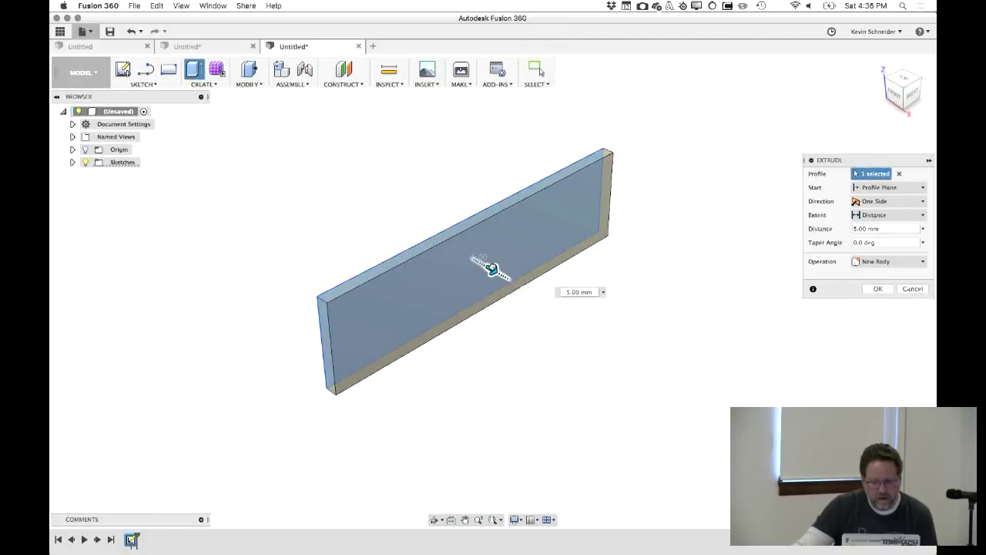
{"action": "right_click", "coordinate": [352, 208]}
{"action": "left_click", "coordinate": [393, 206]}
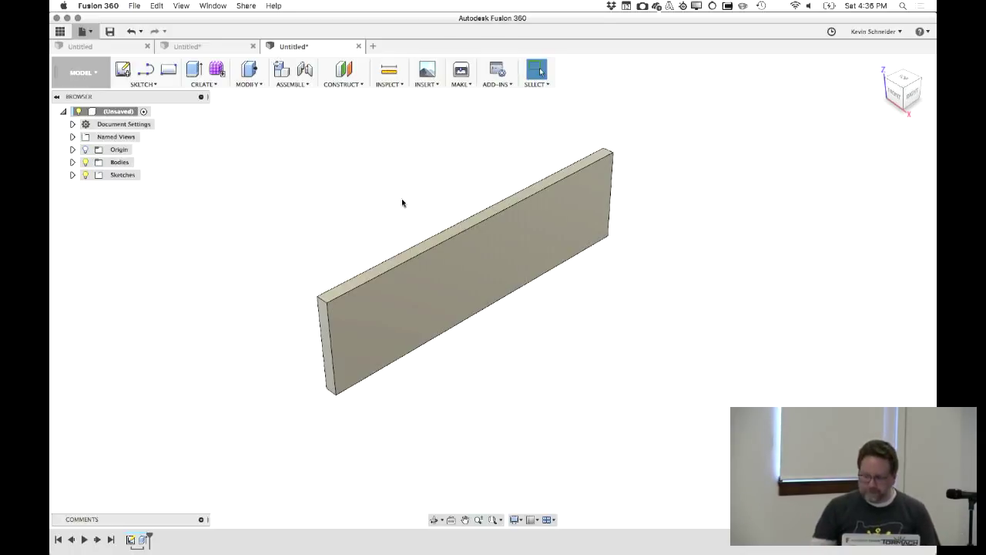
{"action": "left_click", "coordinate": [344, 70]}
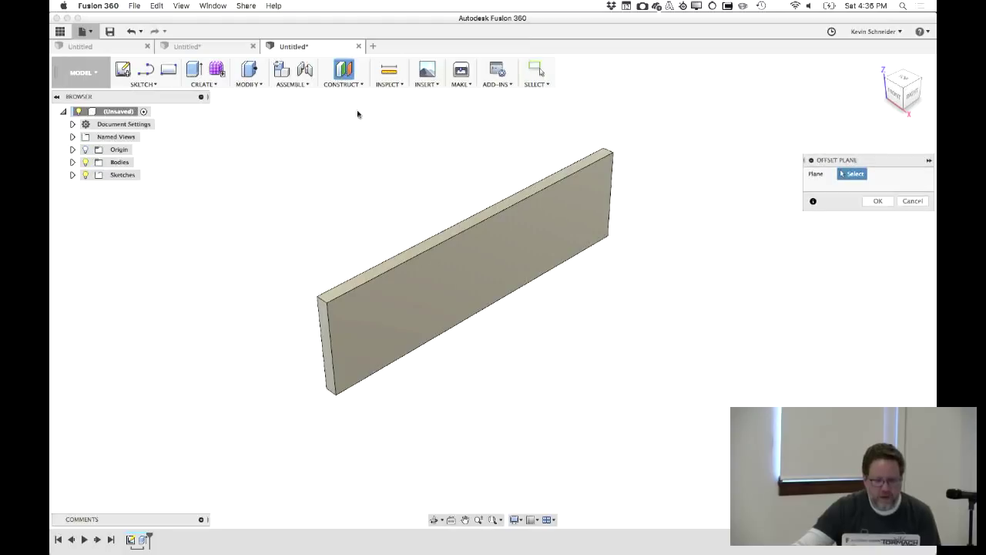
Create an offset plane pushed out from the slab's face
{"action": "left_click", "coordinate": [457, 295]}
{"action": "left_click_drag", "start_coordinate": [462, 287], "coordinate": [522, 330]}
{"action": "right_click", "coordinate": [340, 201]}
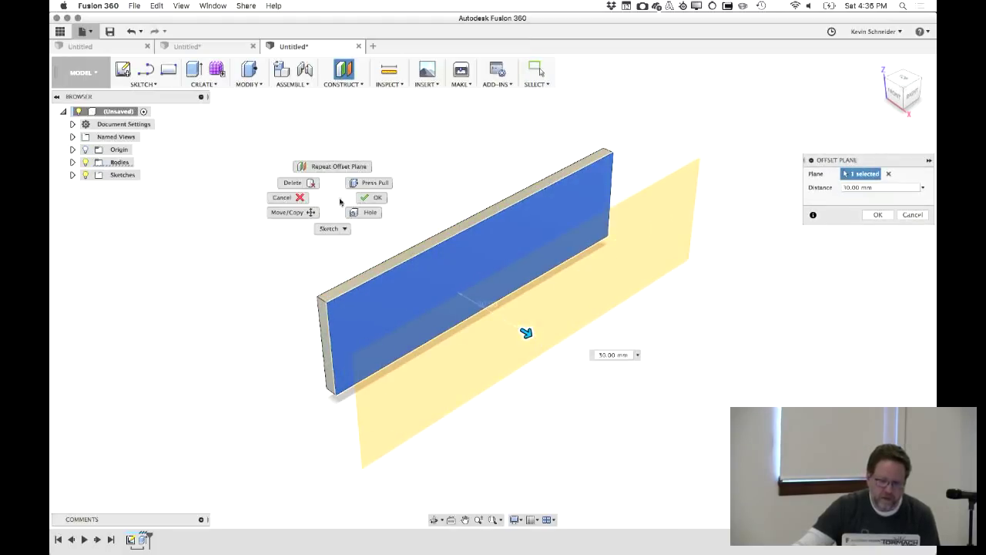
{"action": "left_click", "coordinate": [370, 198]}
Sketch on the offset plane and project the slab's edges into it as a rectangle
{"action": "left_click", "coordinate": [122, 70]}
{"action": "left_click", "coordinate": [448, 297]}
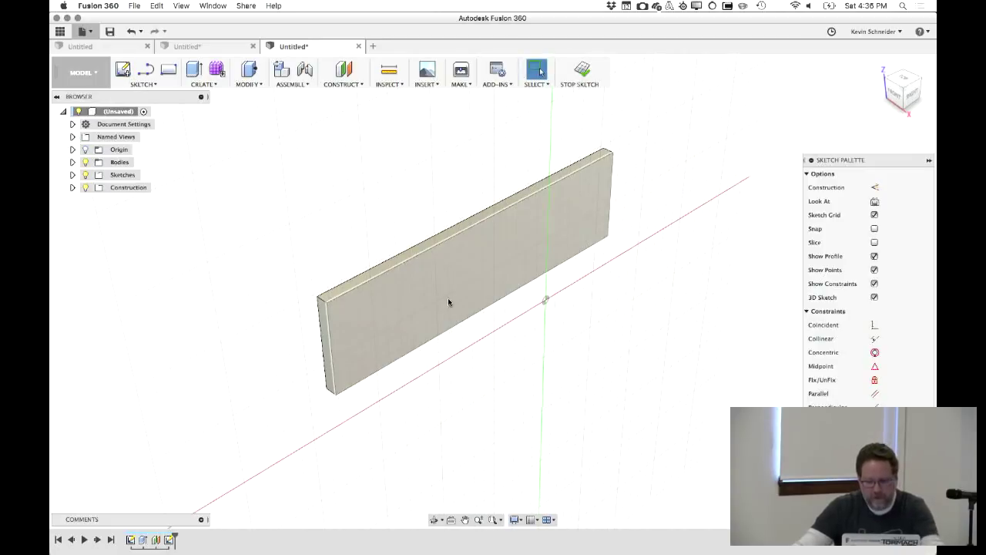
{"action": "key", "text": "p"}
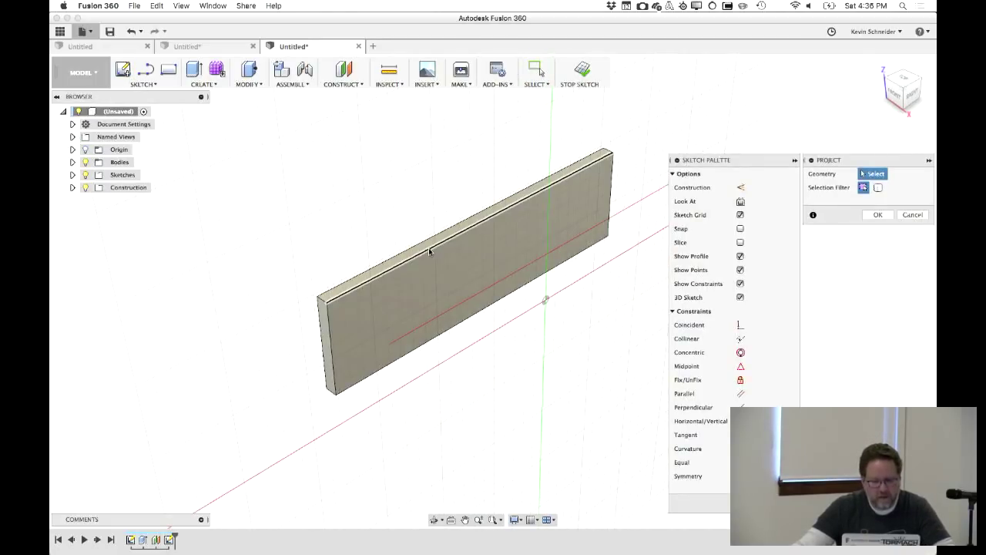
{"action": "left_click", "coordinate": [337, 320]}
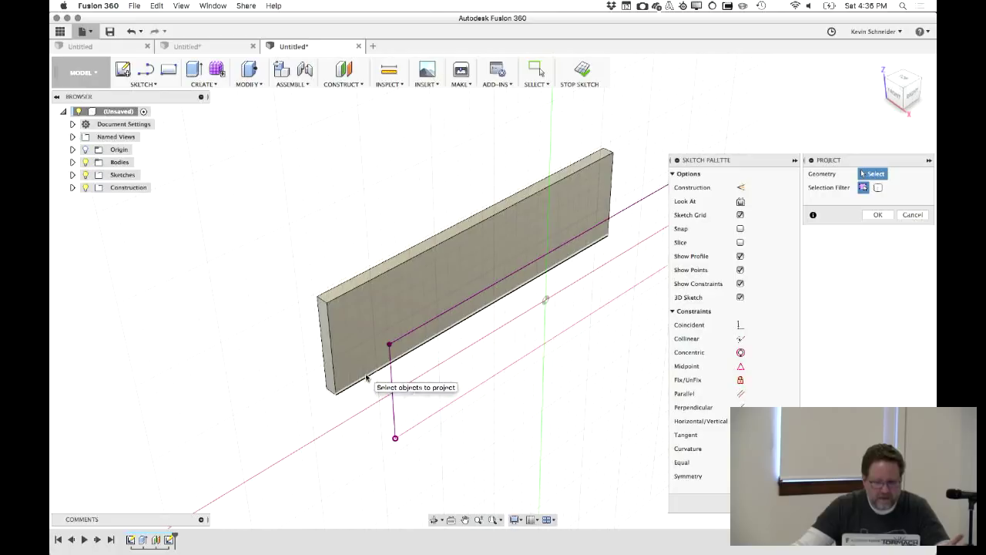
{"action": "left_click", "coordinate": [608, 193]}
{"action": "right_click", "coordinate": [331, 151]}
{"action": "left_click", "coordinate": [379, 148]}
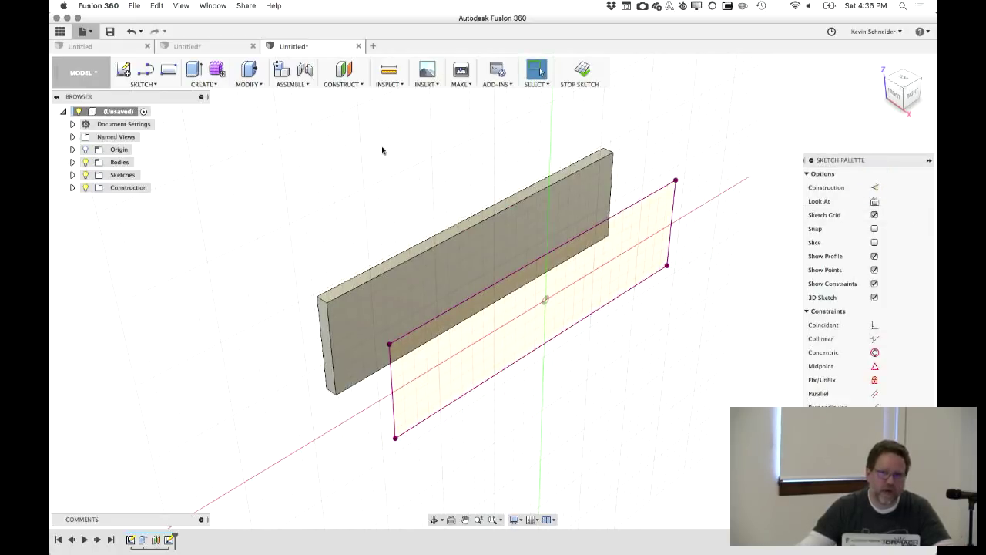
{"action": "left_click", "coordinate": [344, 70]}
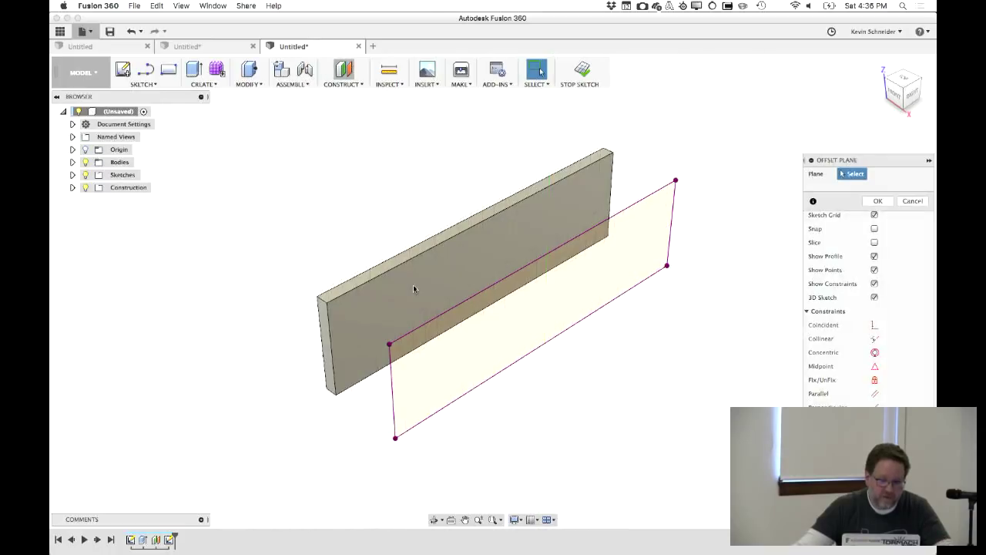
Create a plane 20 mm off the box's front face and start a sketch on it
{"action": "left_click", "coordinate": [417, 289]}
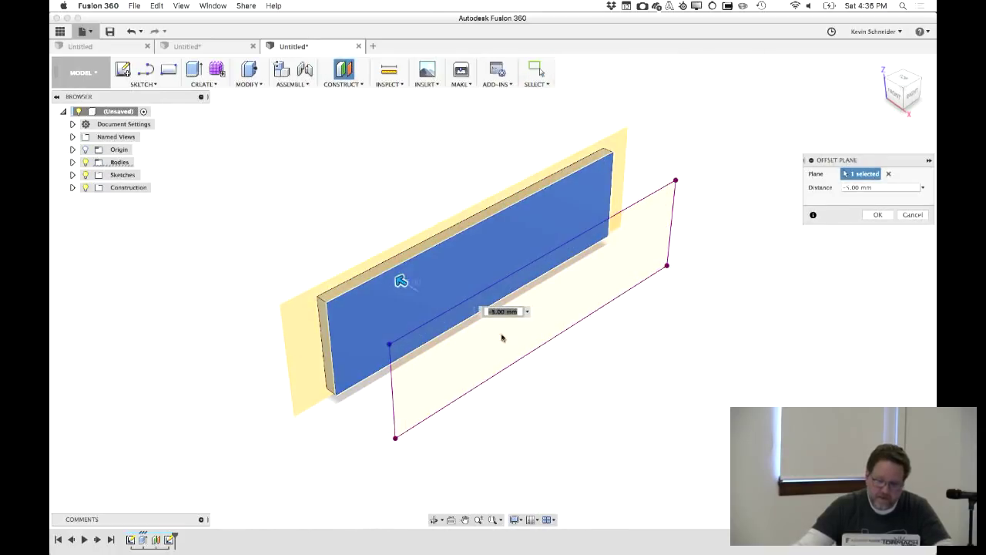
{"action": "left_click_drag", "start_coordinate": [401, 281], "coordinate": [578, 389]}
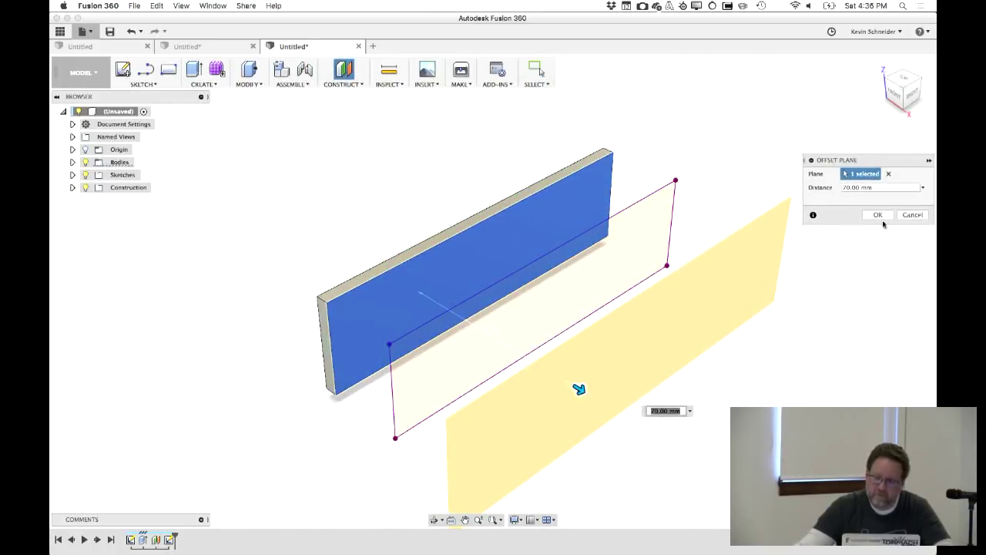
{"action": "left_click", "coordinate": [877, 215]}
{"action": "left_click", "coordinate": [158, 84]}
{"action": "left_click", "coordinate": [143, 95]}
{"action": "left_click", "coordinate": [730, 246]}
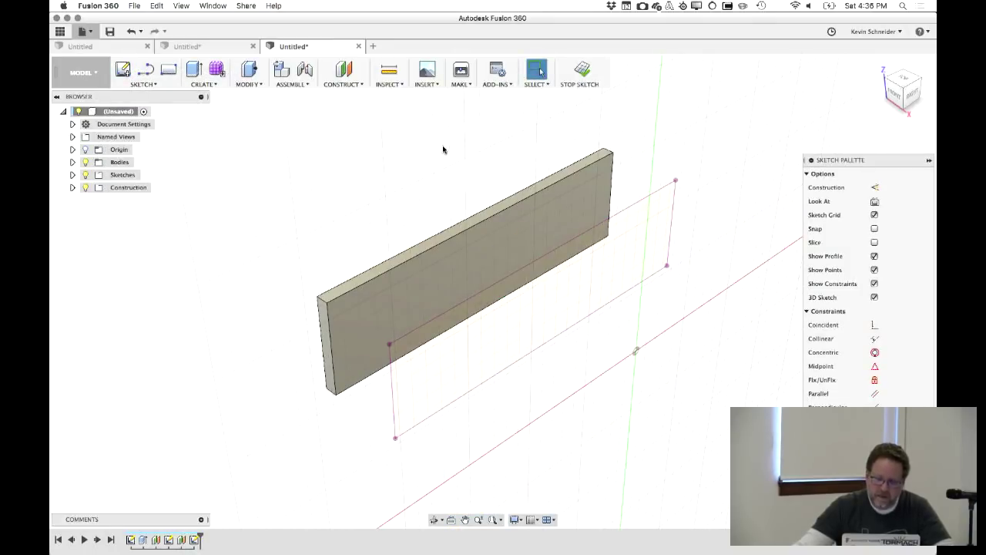
Project the front face into the sketch, finish it, and reopen the first sketch from the timeline
{"action": "left_click", "coordinate": [166, 77]}
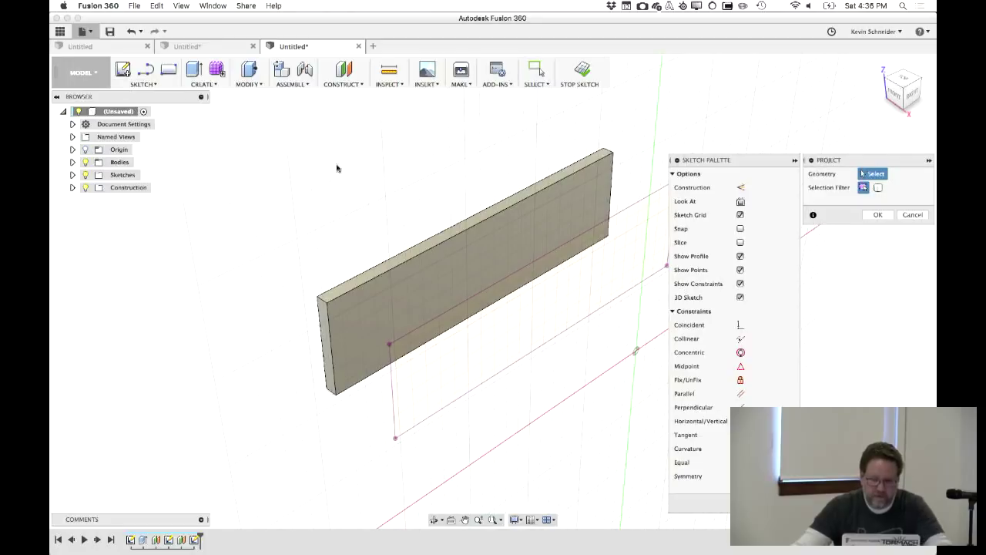
{"action": "left_click", "coordinate": [474, 270]}
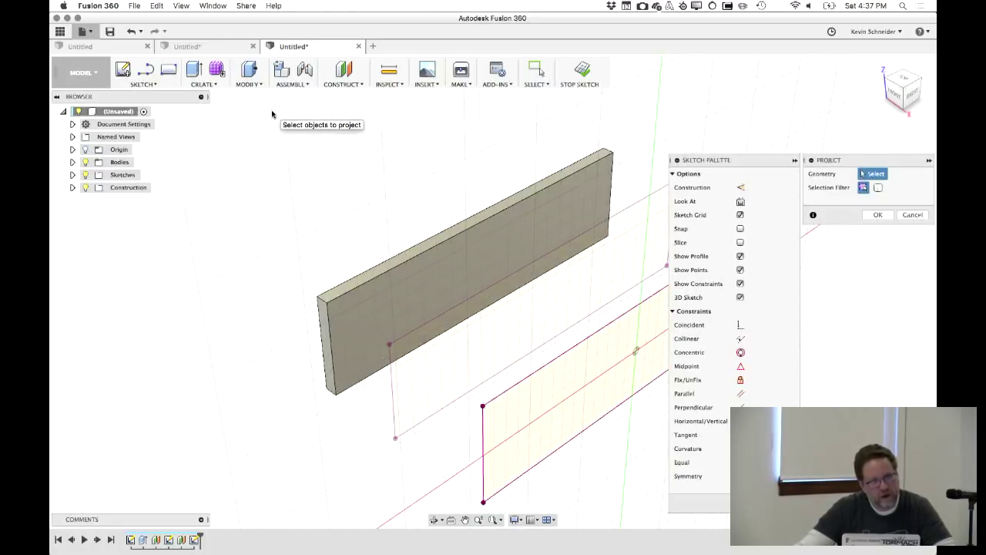
{"action": "middle_click_drag", "start_coordinate": [312, 132], "coordinate": [300, 147], "text": "shift"}
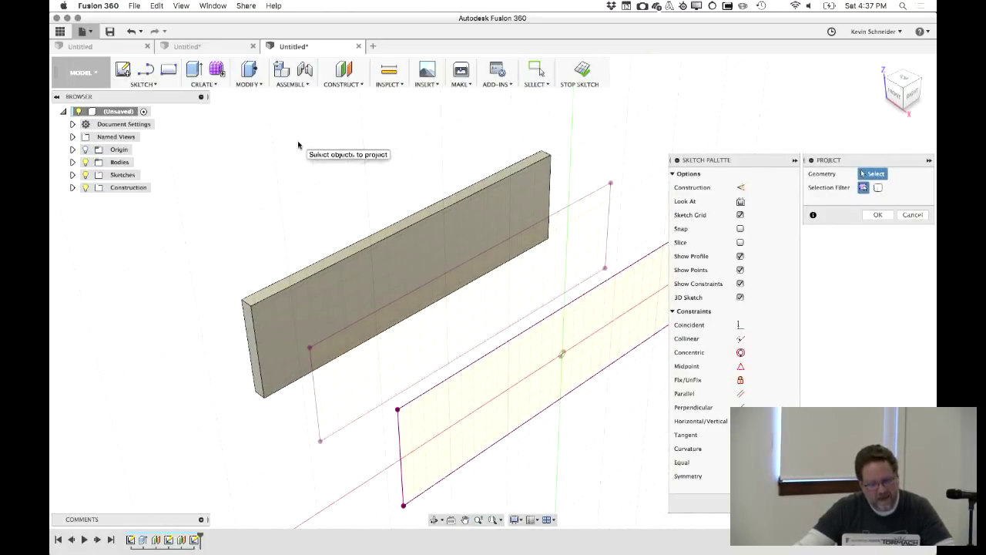
{"action": "right_click", "coordinate": [348, 149]}
{"action": "left_click", "coordinate": [394, 150]}
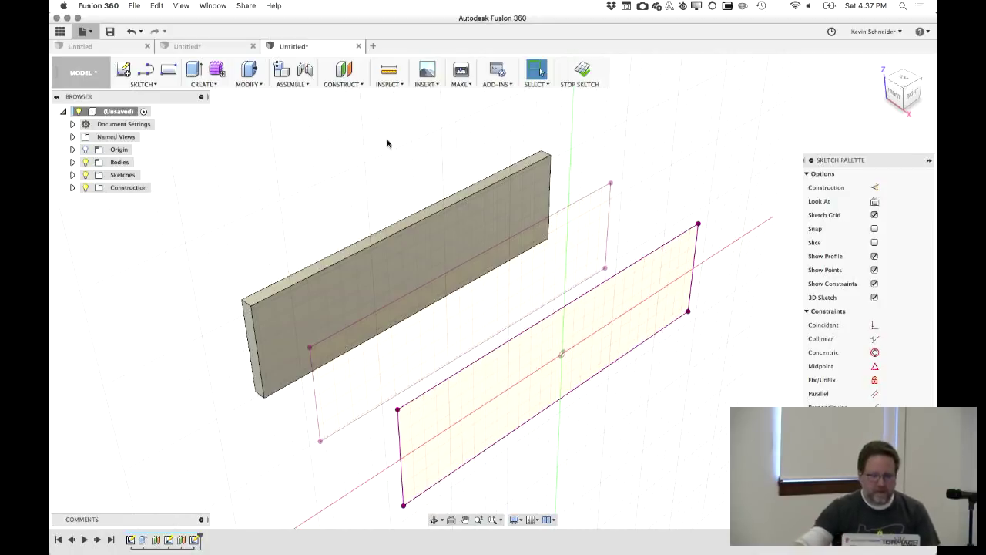
{"action": "left_click", "coordinate": [581, 72]}
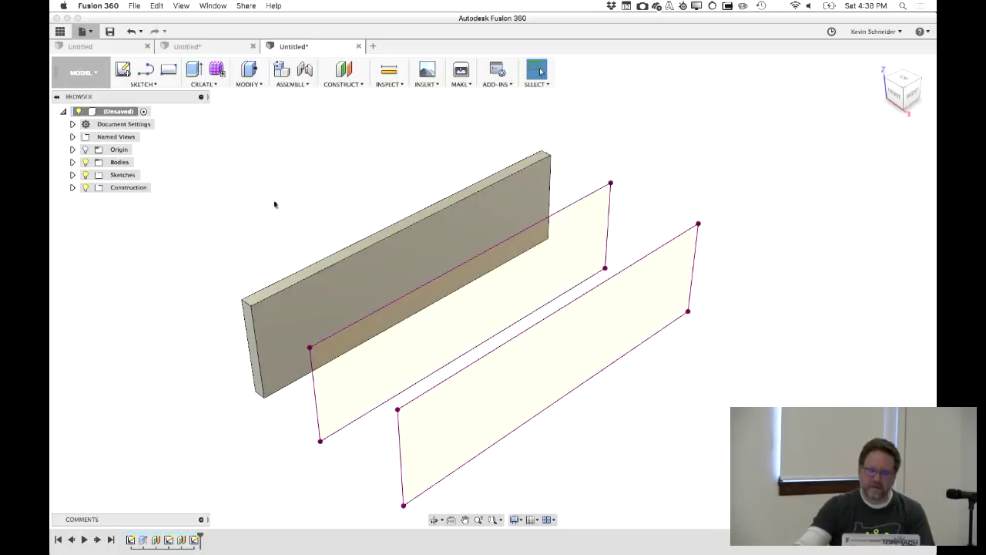
{"action": "double_click", "coordinate": [130, 540]}
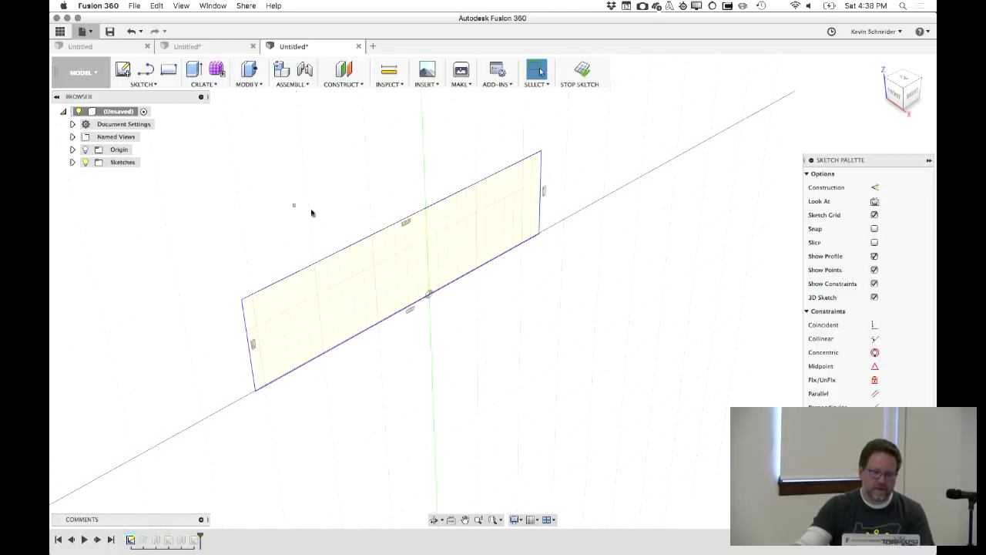
Delete the rectangle's top line and start a new zigzag outline from the left line's top
{"action": "left_click", "coordinate": [363, 242]}
{"action": "key", "text": "Delete"}
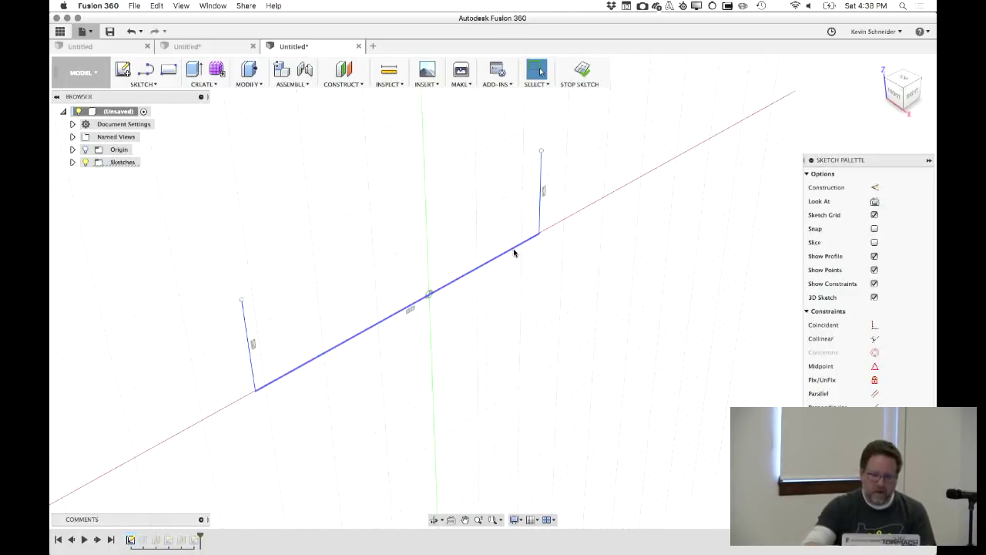
{"action": "left_click", "coordinate": [142, 84]}
{"action": "left_click", "coordinate": [147, 69]}
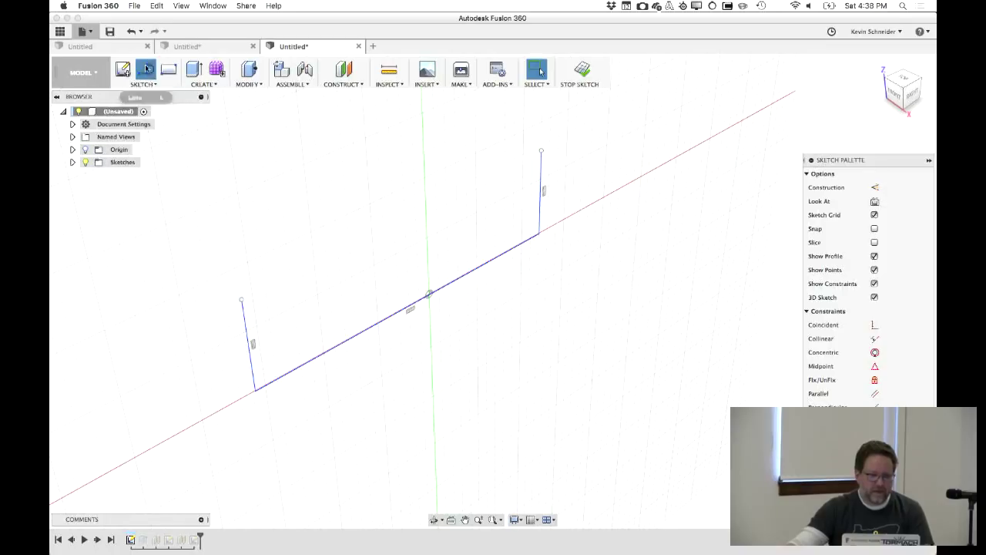
{"action": "left_click", "coordinate": [241, 299]}
{"action": "left_click", "coordinate": [280, 235]}
{"action": "left_click", "coordinate": [339, 297]}
{"action": "left_click", "coordinate": [415, 269]}
Finish the zigzag with a tangent arc, close it at the right line, and stop the sketch
{"action": "left_click", "coordinate": [414, 198]}
{"action": "left_click", "coordinate": [473, 163]}
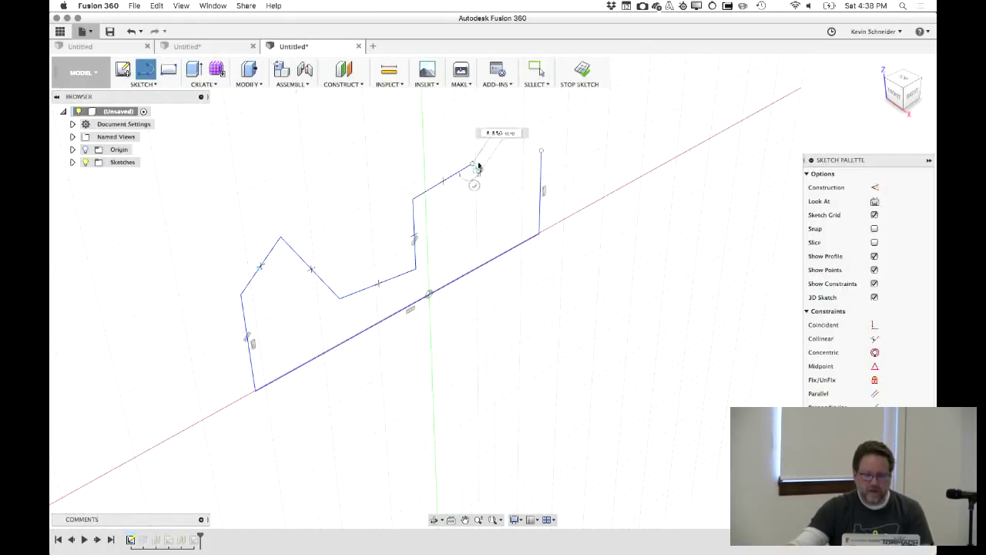
{"action": "left_click_drag", "start_coordinate": [472, 163], "coordinate": [510, 179]}
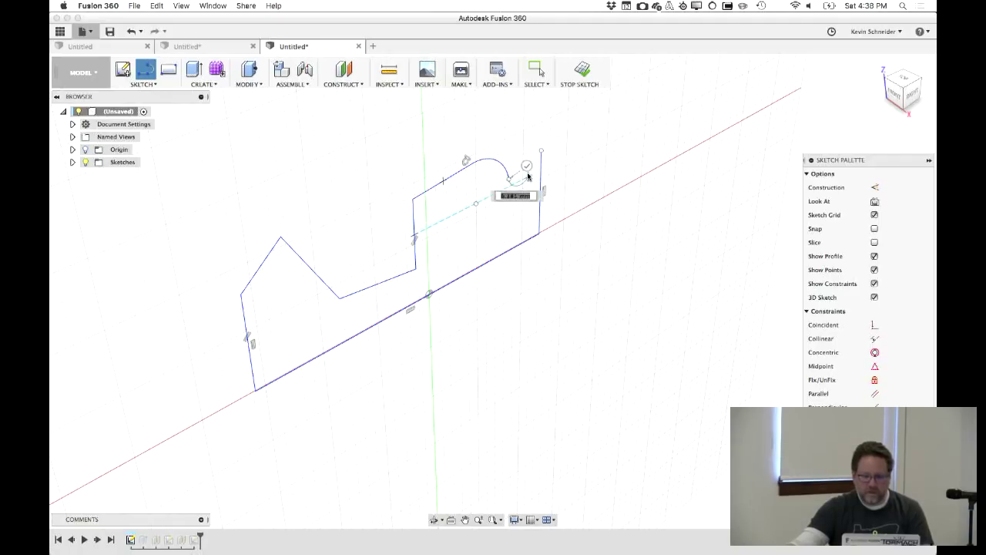
{"action": "left_click", "coordinate": [540, 151]}
{"action": "right_click", "coordinate": [609, 150]}
{"action": "left_click", "coordinate": [605, 113]}
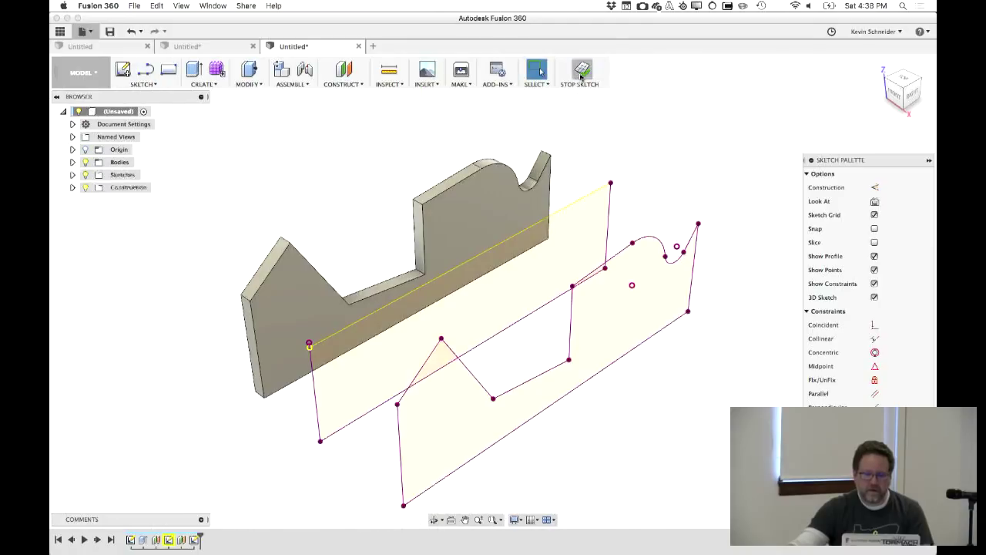
{"action": "left_click", "coordinate": [579, 71]}
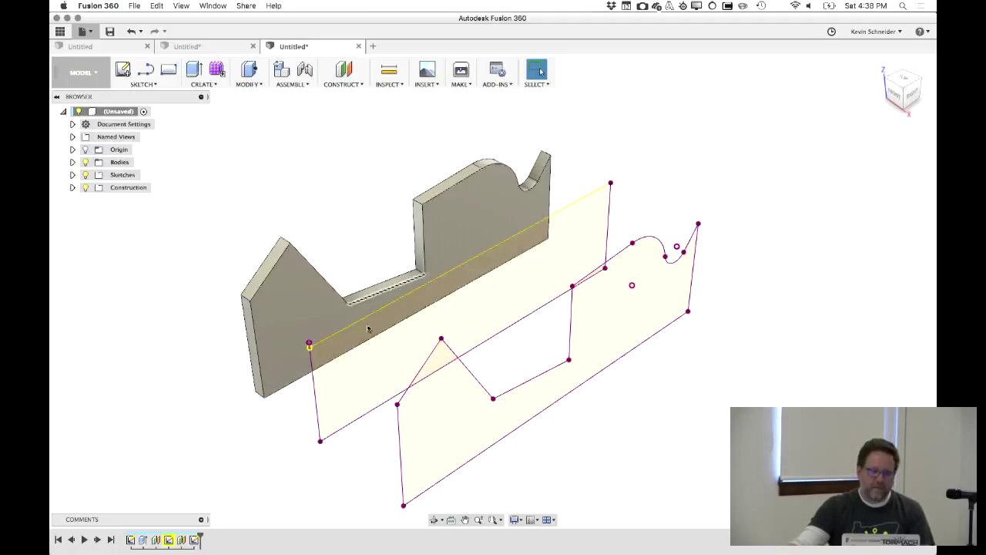
Select the first sketch profile, then close the projection demo design without saving
{"action": "left_click", "coordinate": [397, 339]}
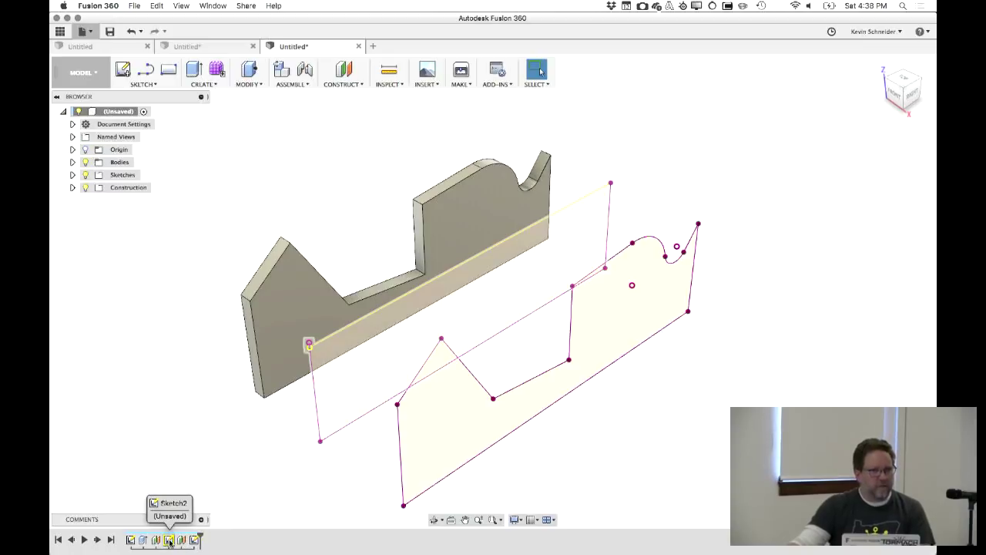
{"action": "left_click", "coordinate": [334, 338]}
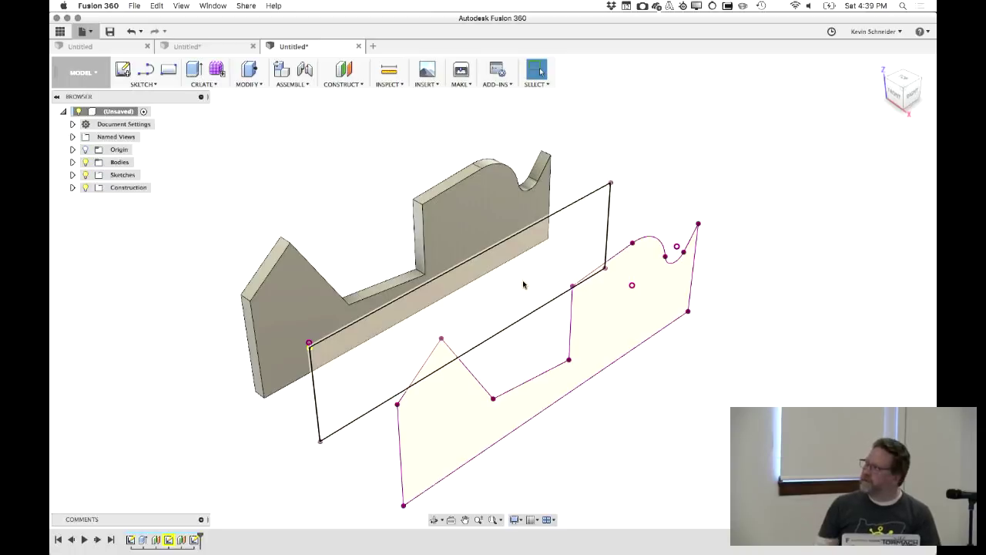
{"action": "left_click", "coordinate": [359, 48]}
{"action": "left_click", "coordinate": [464, 312]}
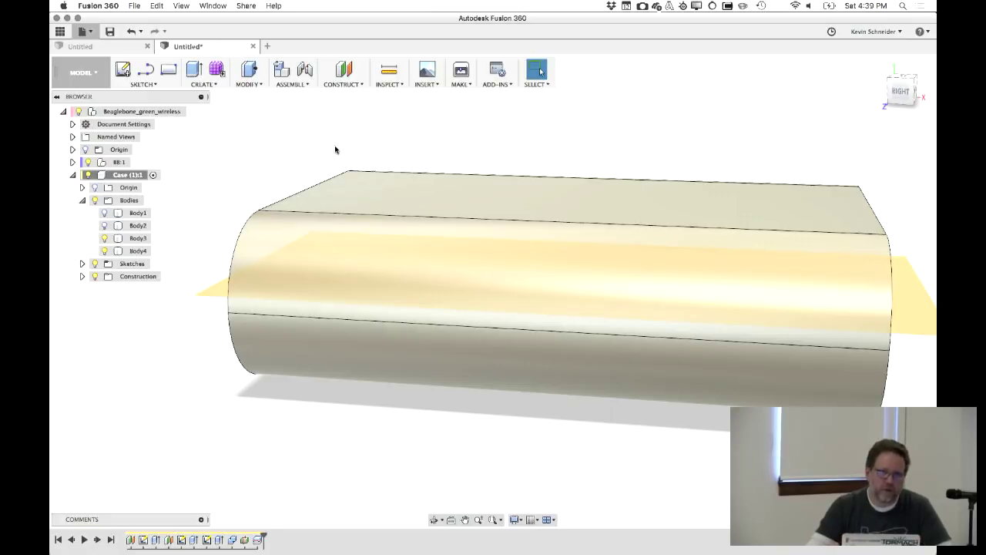
Close the enclosure design without saving, minimize Fusion 360, and bring PowerPoint forward
{"action": "left_click", "coordinate": [253, 46]}
{"action": "left_click", "coordinate": [457, 311]}
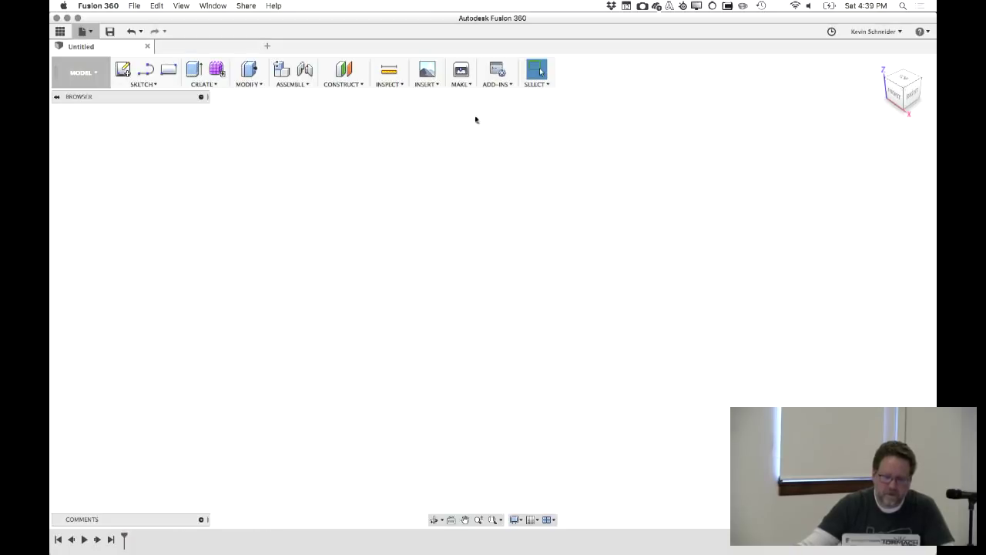
{"action": "left_click", "coordinate": [67, 18]}
{"action": "left_click", "coordinate": [634, 77]}
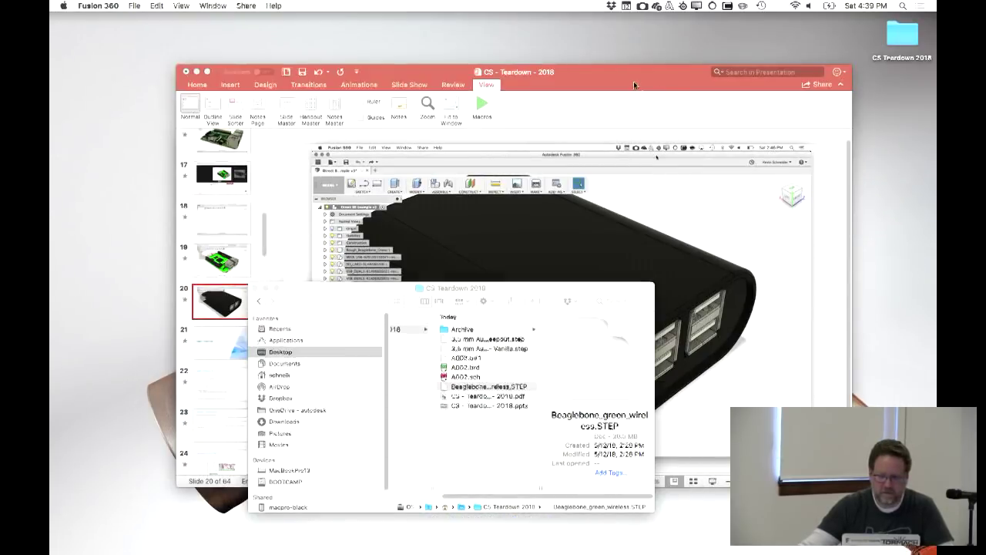
Maximize PowerPoint, play from the current slide, and advance three slides to the Eagle + Fusion 360 bullets
{"action": "double_click", "coordinate": [603, 71]}
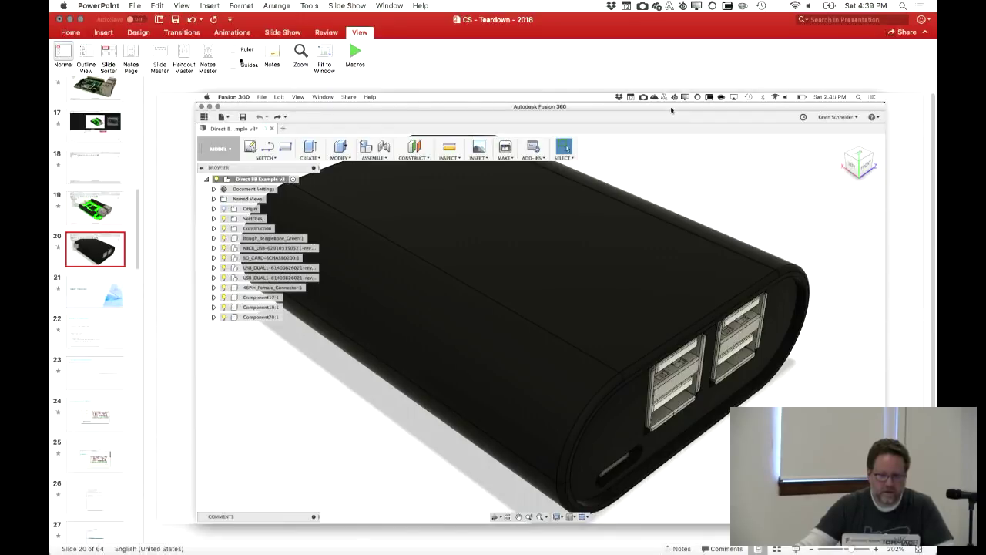
{"action": "left_click", "coordinate": [286, 32]}
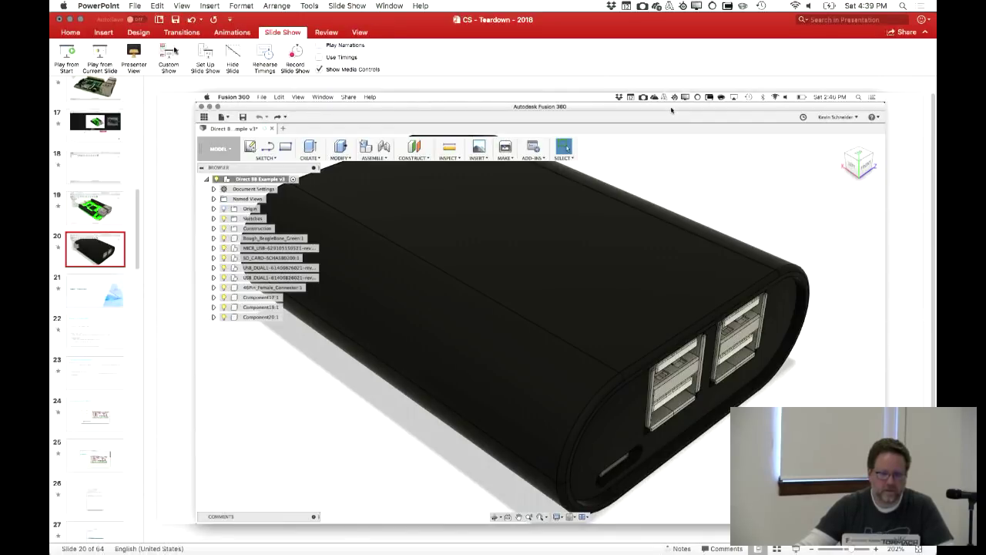
{"action": "left_click", "coordinate": [99, 53]}
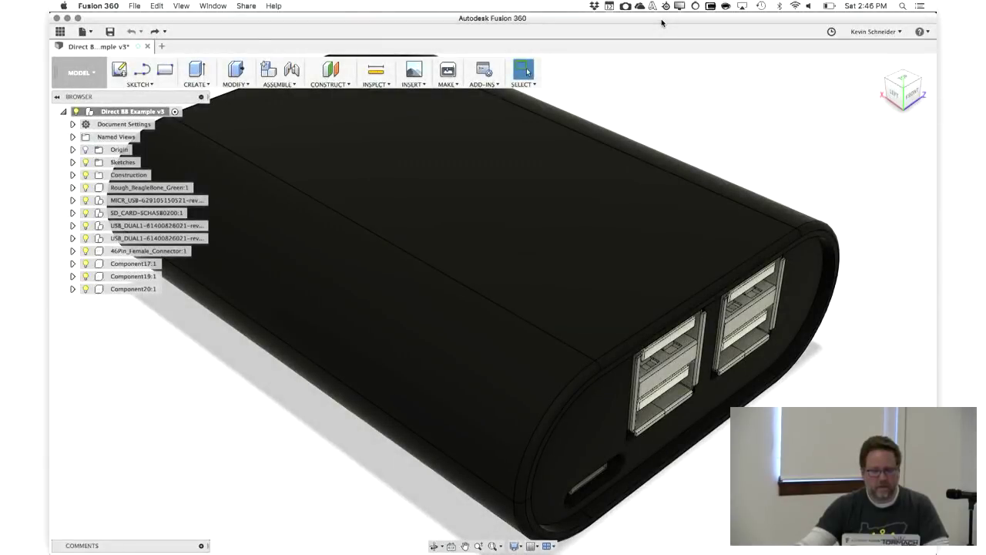
{"action": "key", "text": "Right"}
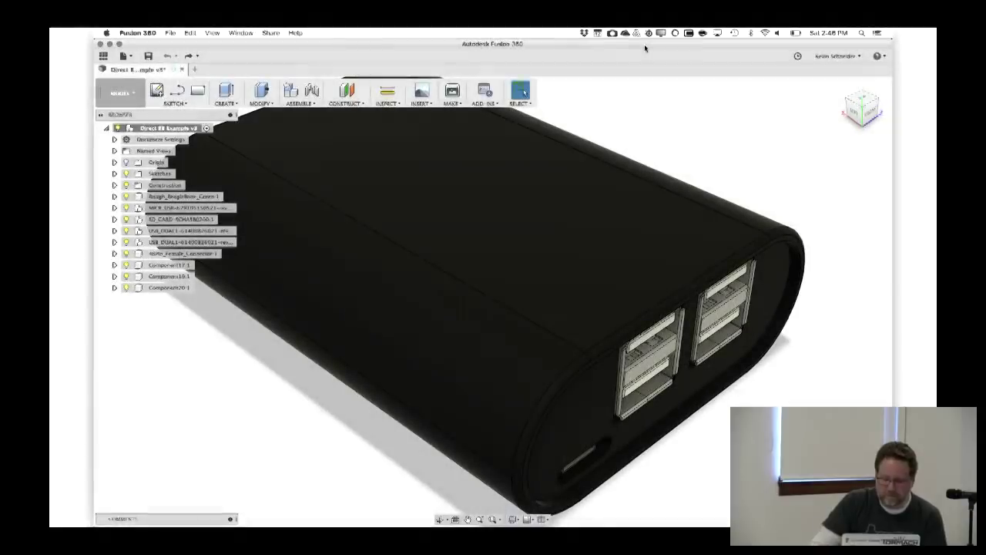
{"action": "key", "text": "Right"}
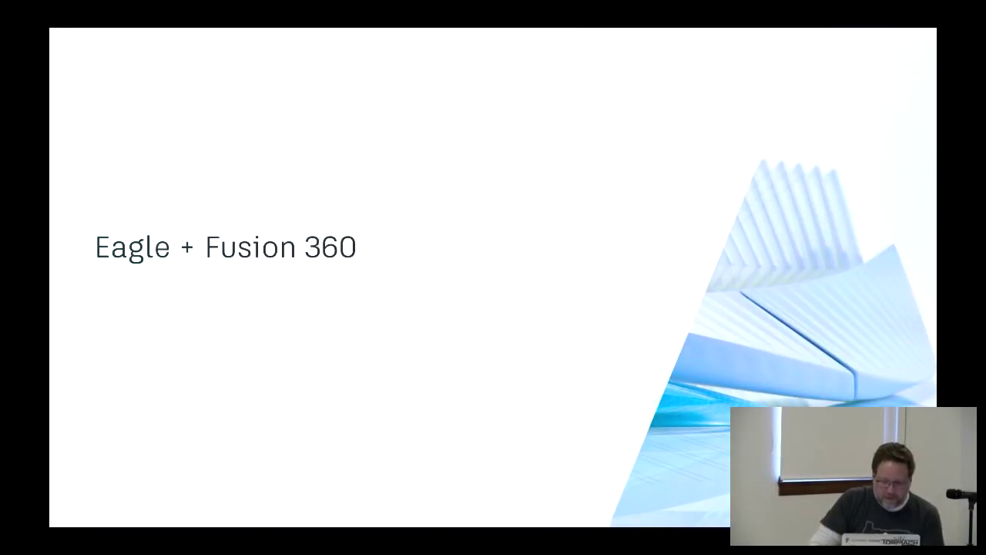
{"action": "key", "text": "Right"}
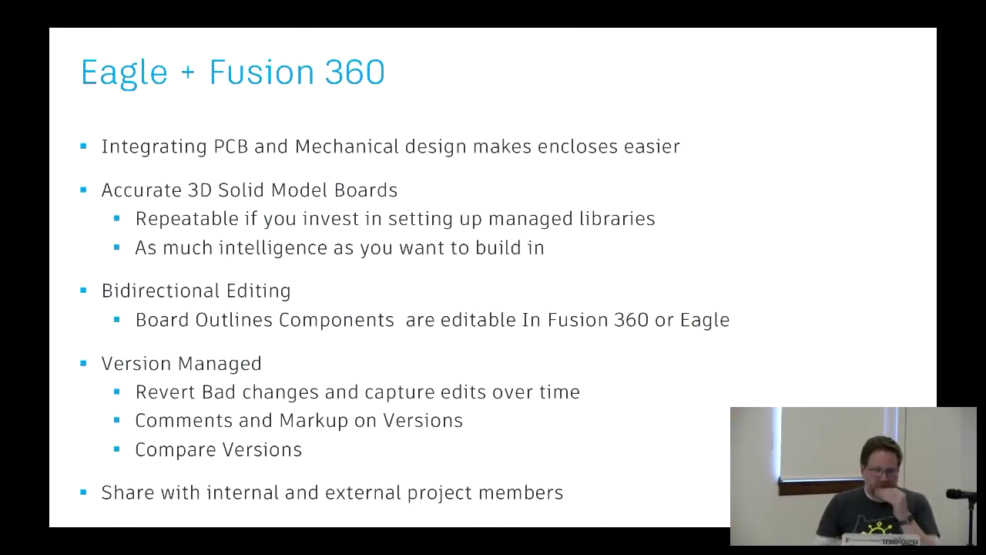
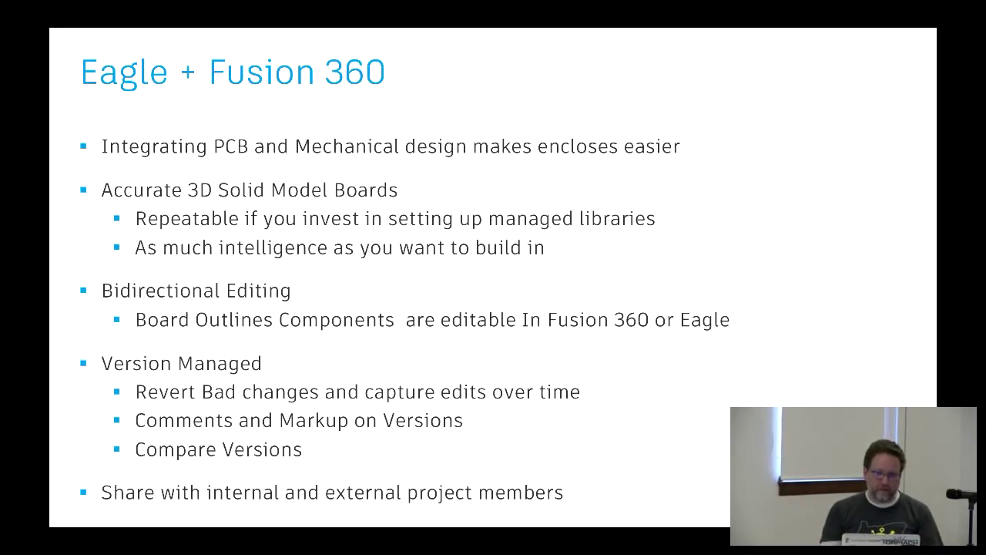
Advance the slideshow through the Flexible Collaboration slide to the 'Example using DEMO3' slide
{"action": "key", "text": "Right"}
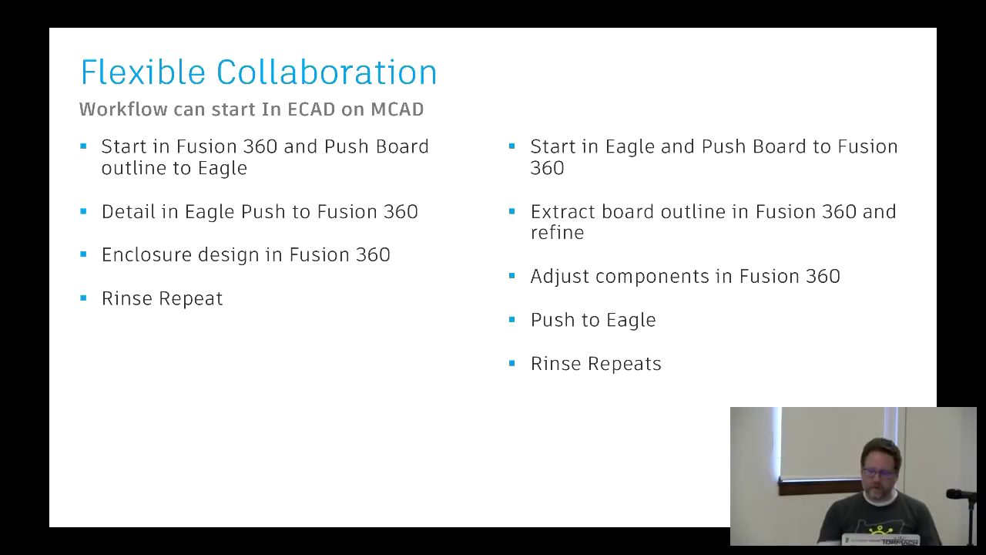
{"action": "key", "text": "Right"}
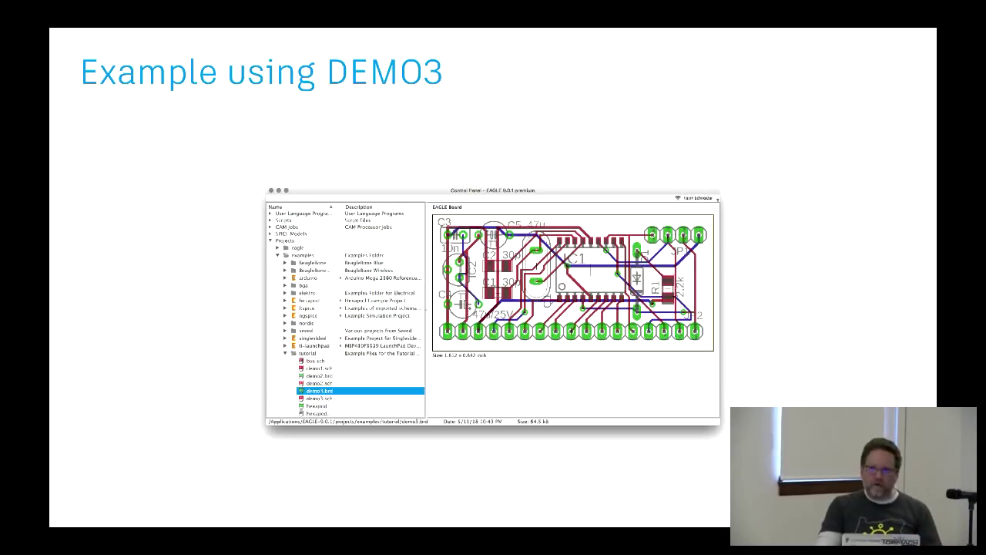
Step through the EAGLE board editor, Fusion design type and source selection slides, then switch to EAGLE
{"action": "key", "text": "Right"}
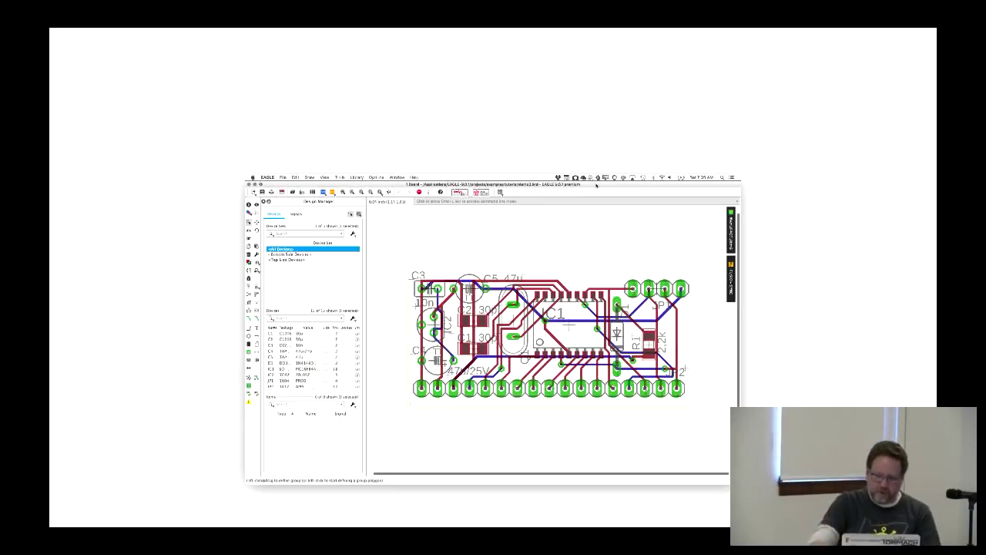
{"action": "key", "text": "Right"}
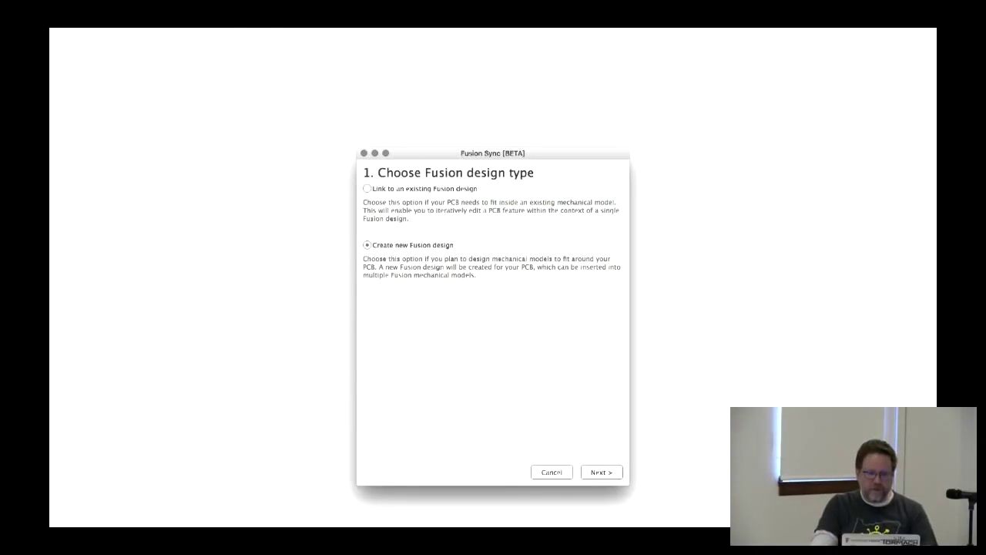
{"action": "key", "text": "Right"}
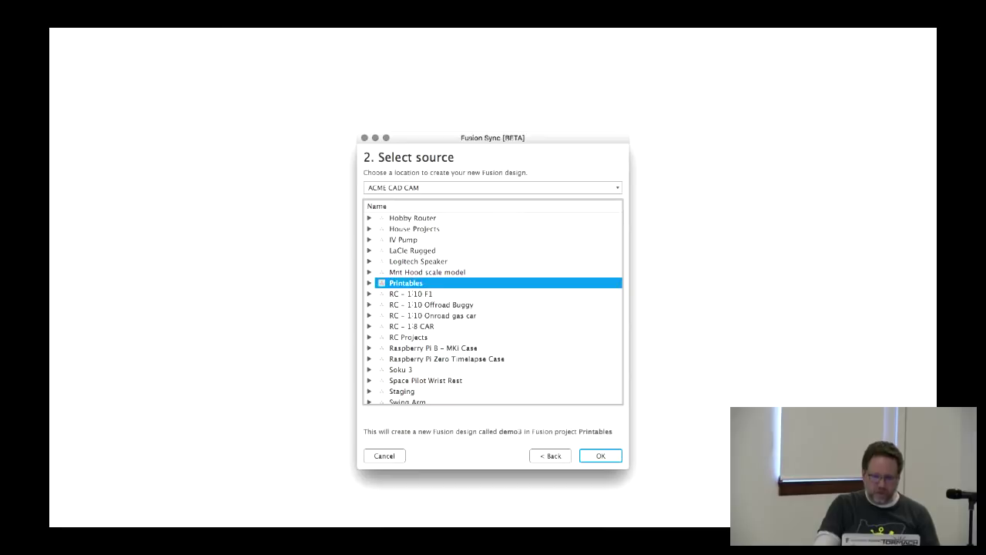
{"action": "key", "text": "Right"}
{"action": "key", "text": "Right"}
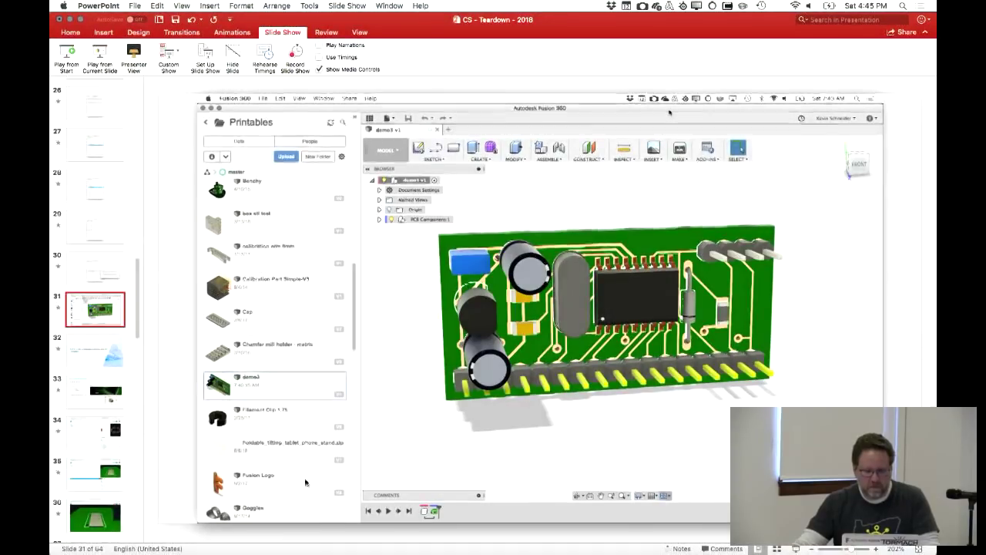
{"action": "key", "text": "super+Tab"}
{"action": "key", "text": "super+Tab"}
{"action": "key", "text": "super+Tab"}
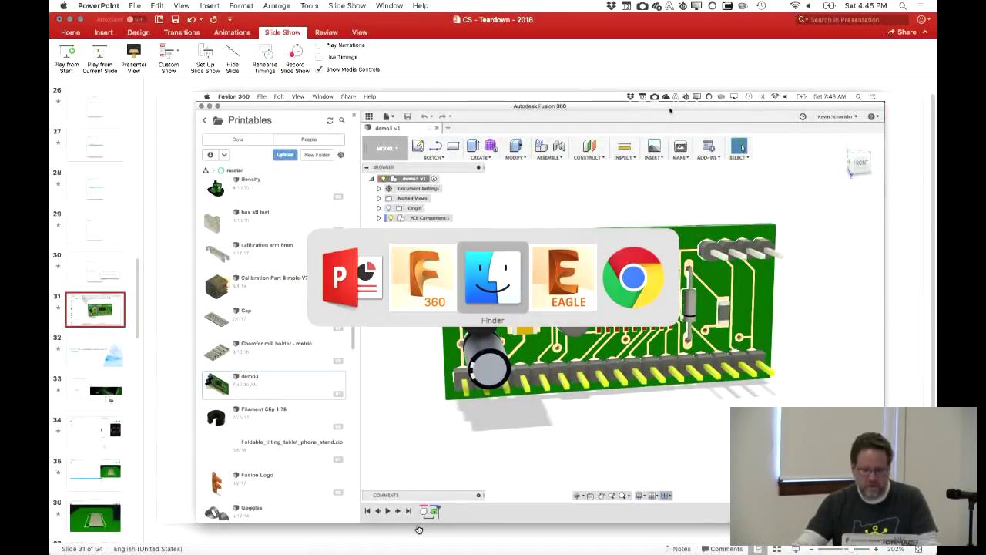
Open demo3.brd from Projects > examples > tutorial in the EAGLE Control Panel
{"action": "left_click", "coordinate": [222, 168]}
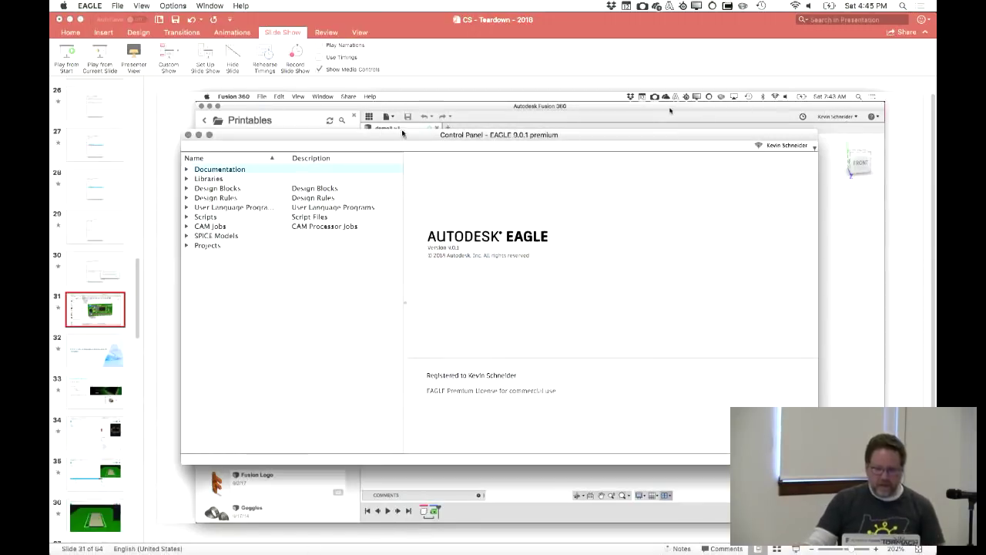
{"action": "left_click_drag", "start_coordinate": [403, 135], "coordinate": [399, 102]}
{"action": "left_click", "coordinate": [184, 214]}
{"action": "left_click", "coordinate": [183, 213]}
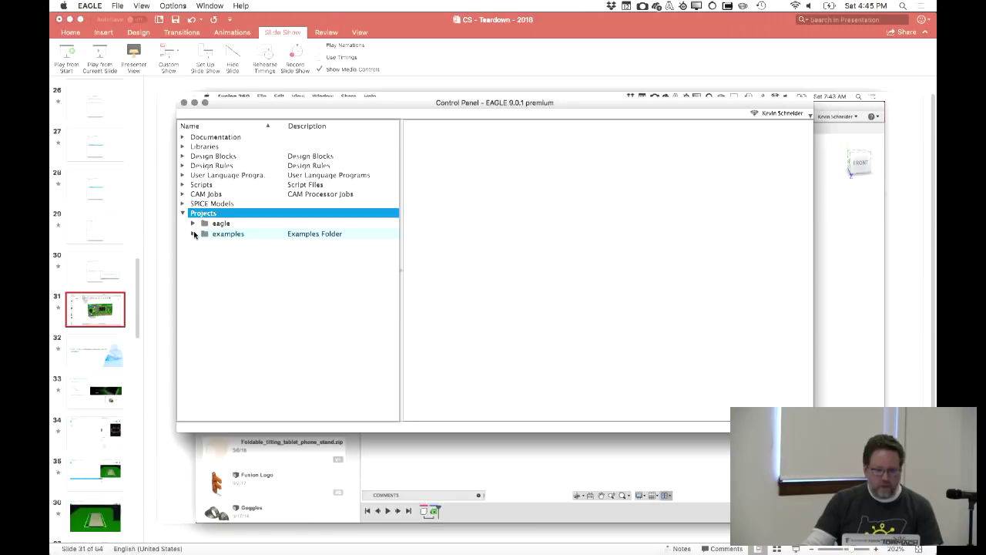
{"action": "left_click", "coordinate": [193, 233]}
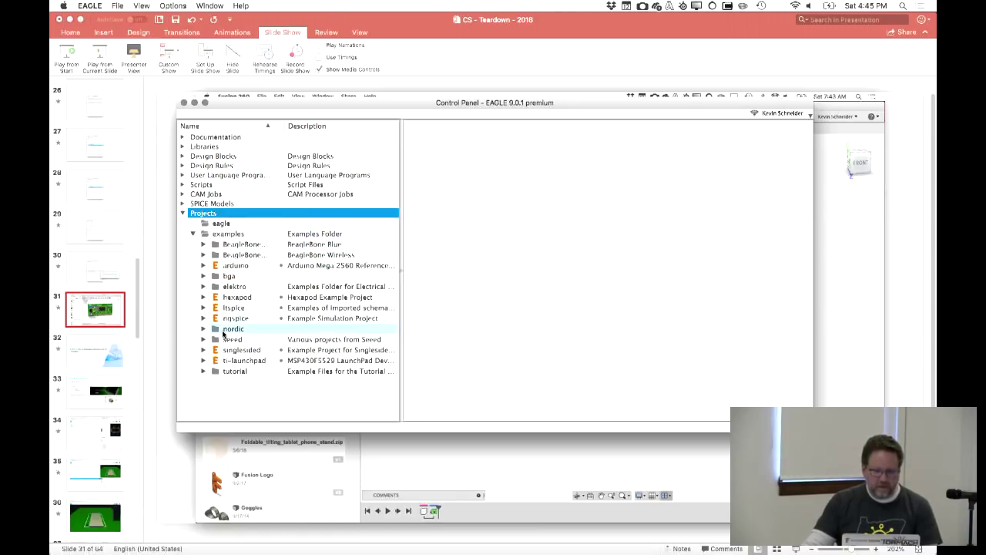
{"action": "left_click", "coordinate": [203, 371]}
{"action": "left_click", "coordinate": [254, 383]}
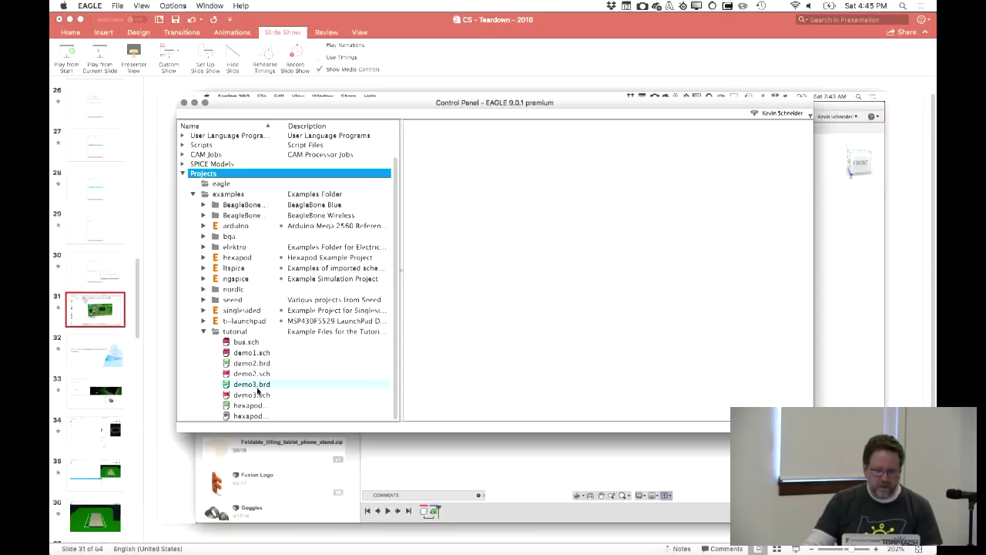
{"action": "left_click", "coordinate": [262, 374]}
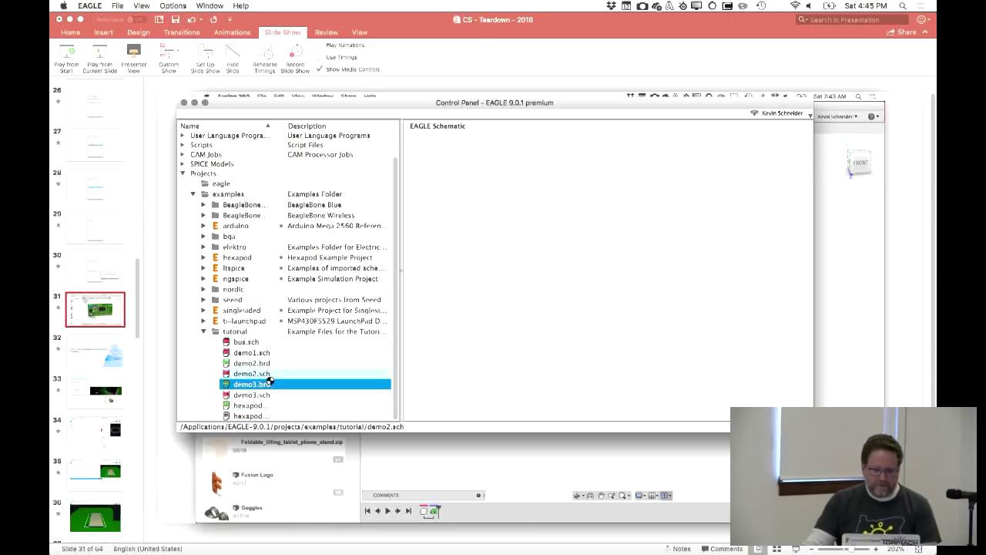
{"action": "left_click", "coordinate": [262, 383]}
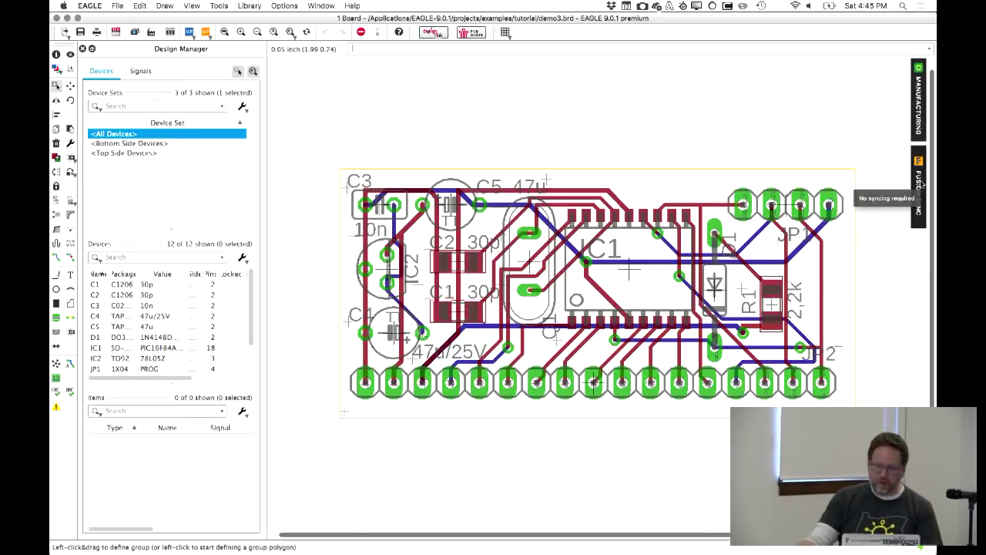
Remove the board's existing Fusion link in Fusion Sync and close the panel
{"action": "left_click", "coordinate": [919, 179]}
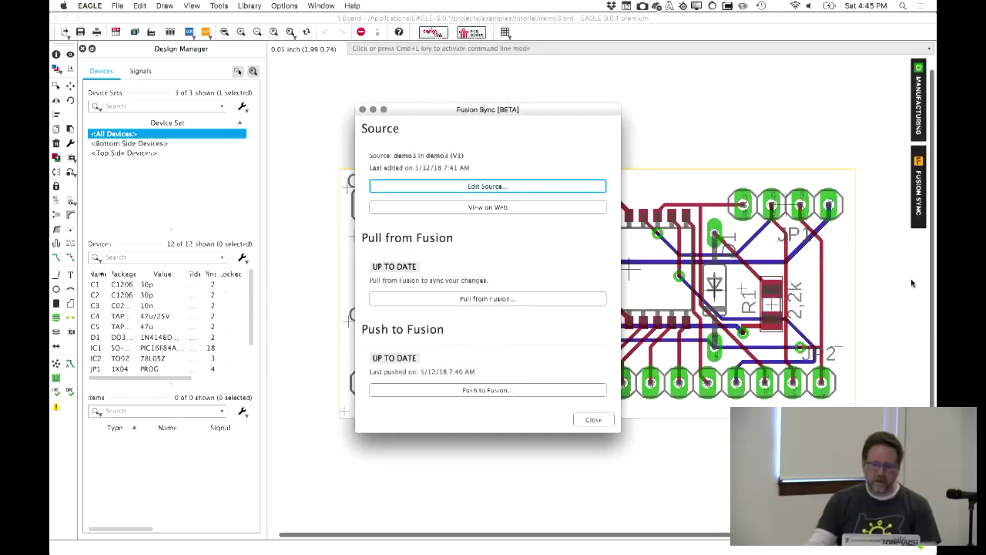
{"action": "left_click", "coordinate": [547, 391]}
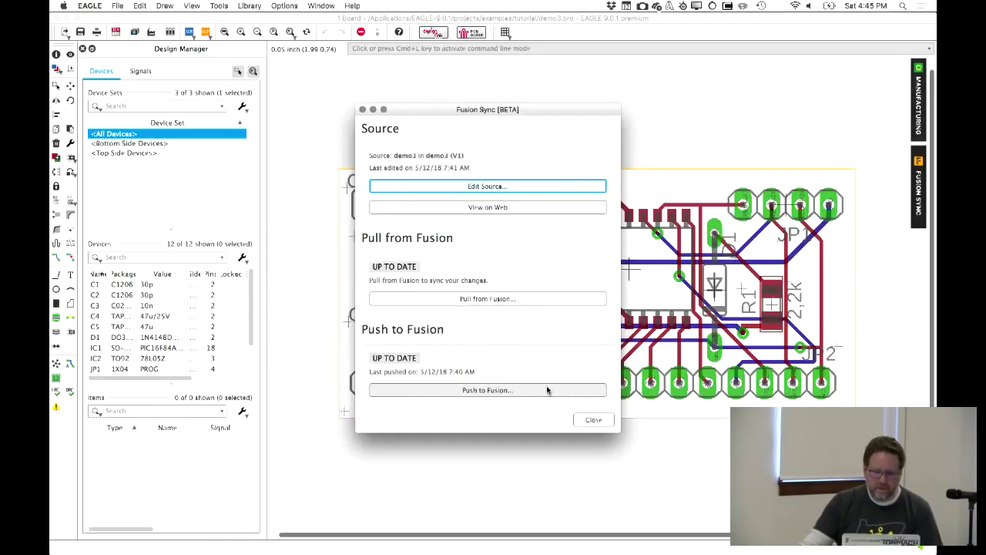
{"action": "left_click", "coordinate": [546, 185]}
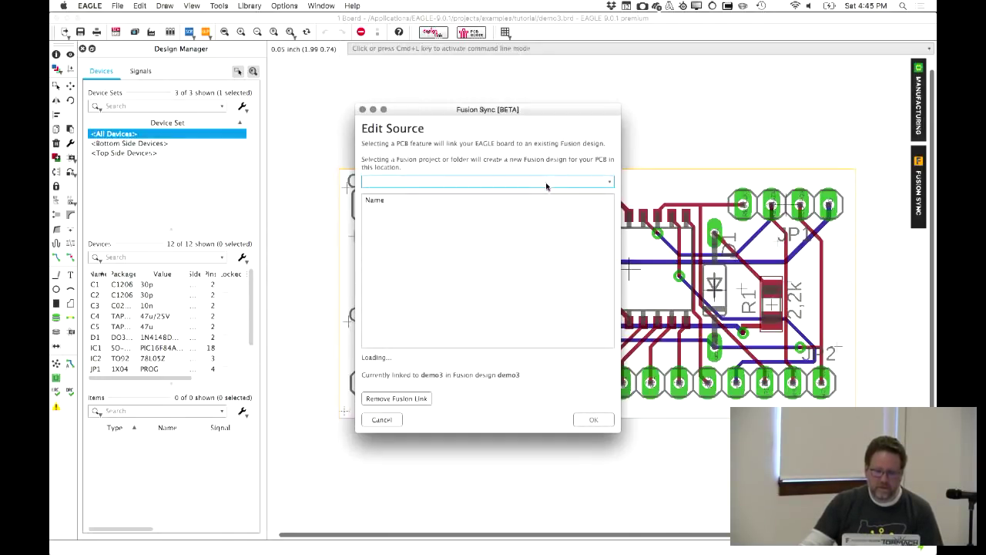
{"action": "left_click", "coordinate": [424, 398]}
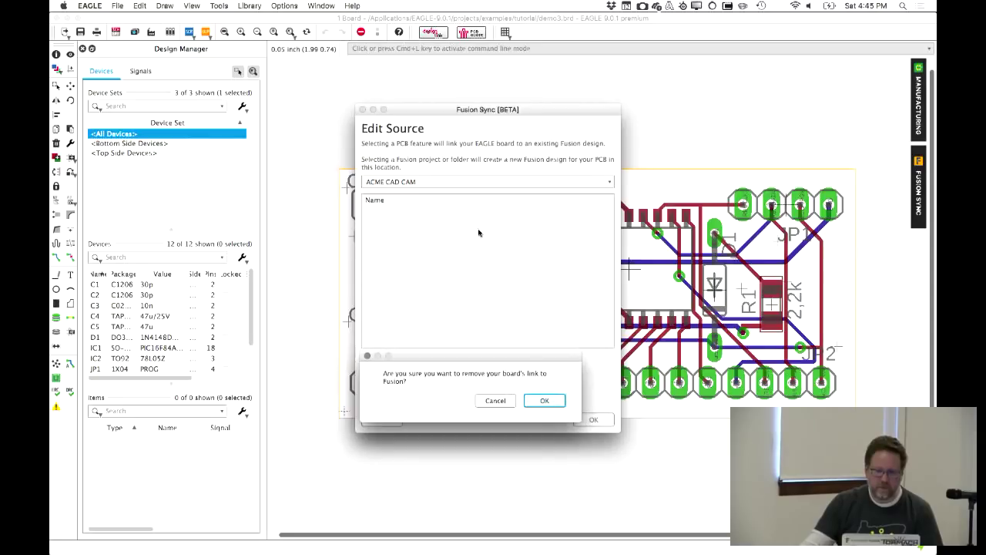
{"action": "left_click", "coordinate": [545, 401]}
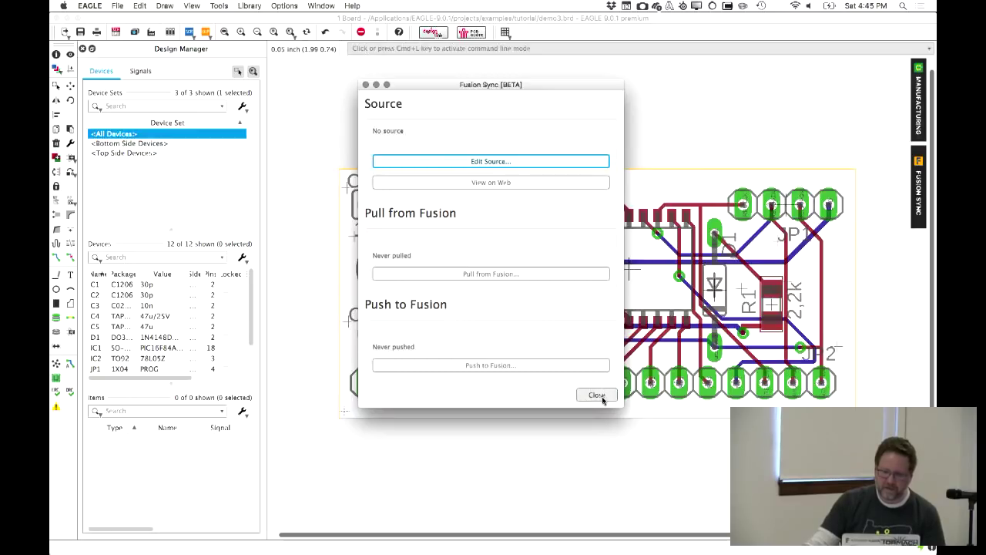
{"action": "left_click", "coordinate": [597, 395]}
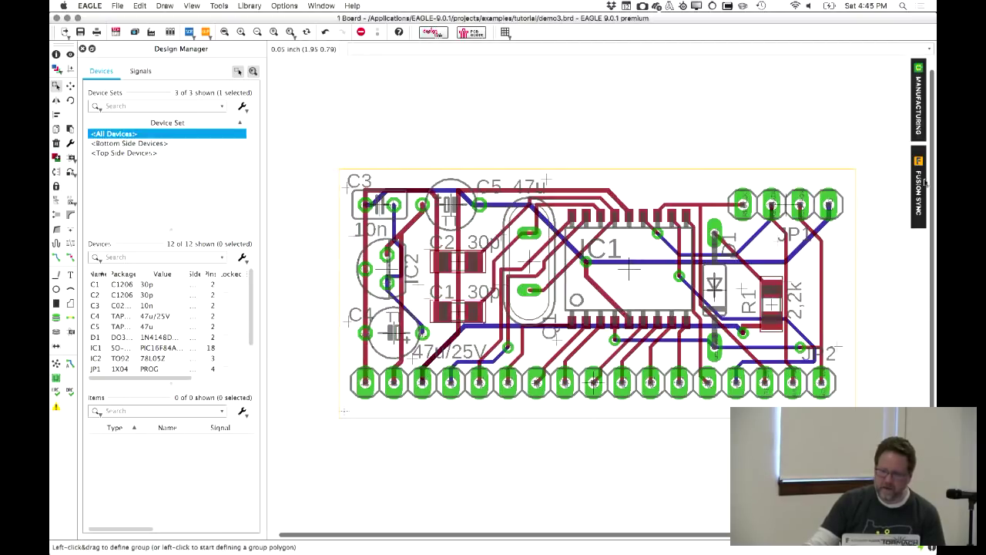
Push demo3 to a new Fusion design in the Crowdsupply project
{"action": "left_click", "coordinate": [918, 183]}
{"action": "left_click", "coordinate": [365, 198]}
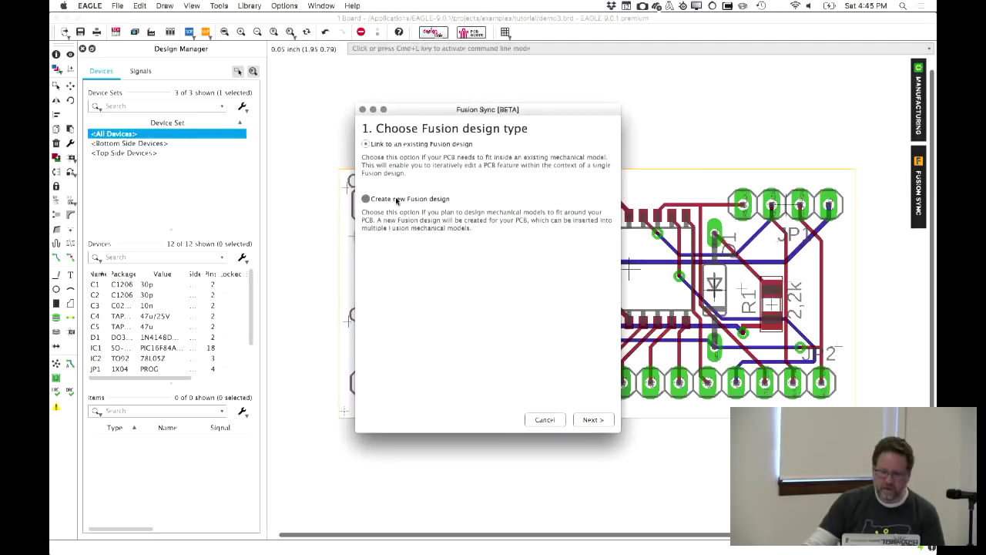
{"action": "left_click", "coordinate": [591, 418]}
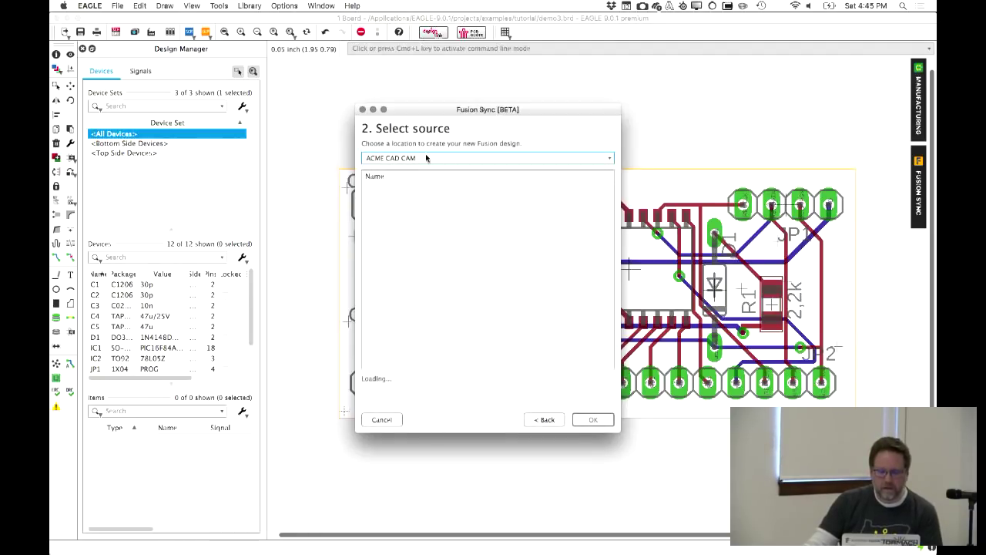
{"action": "scroll", "coordinate": [456, 341], "scroll_direction": "down", "scroll_amount": 5}
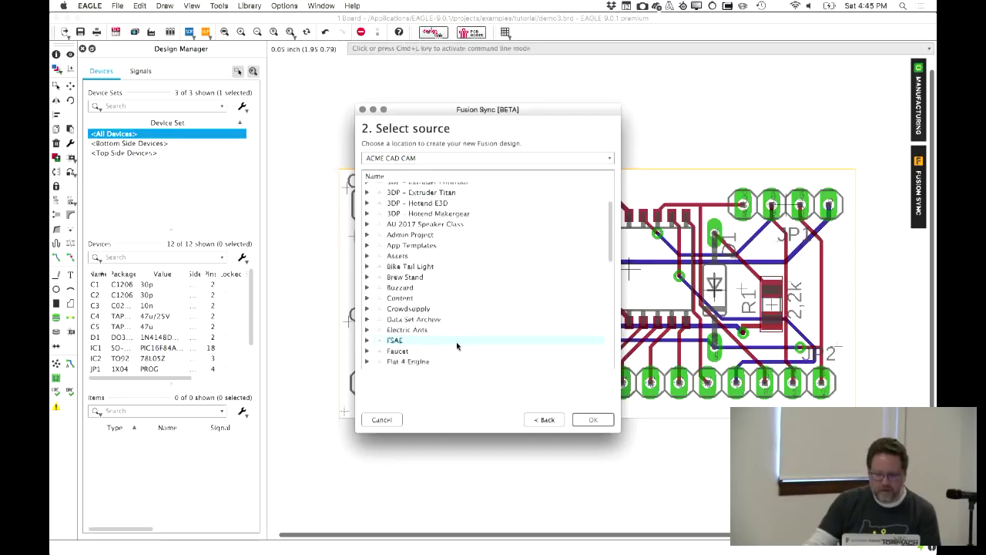
{"action": "left_click", "coordinate": [443, 278]}
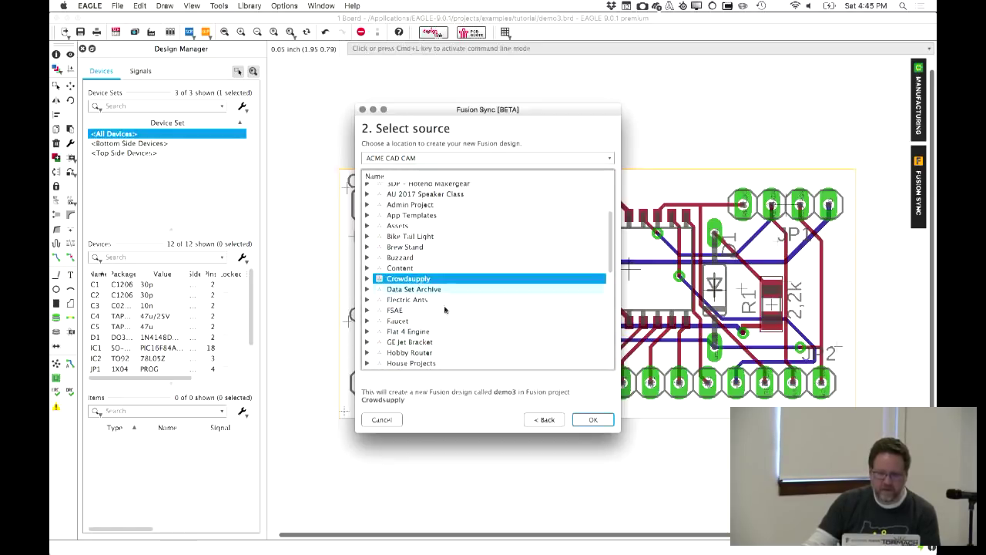
{"action": "left_click", "coordinate": [592, 419]}
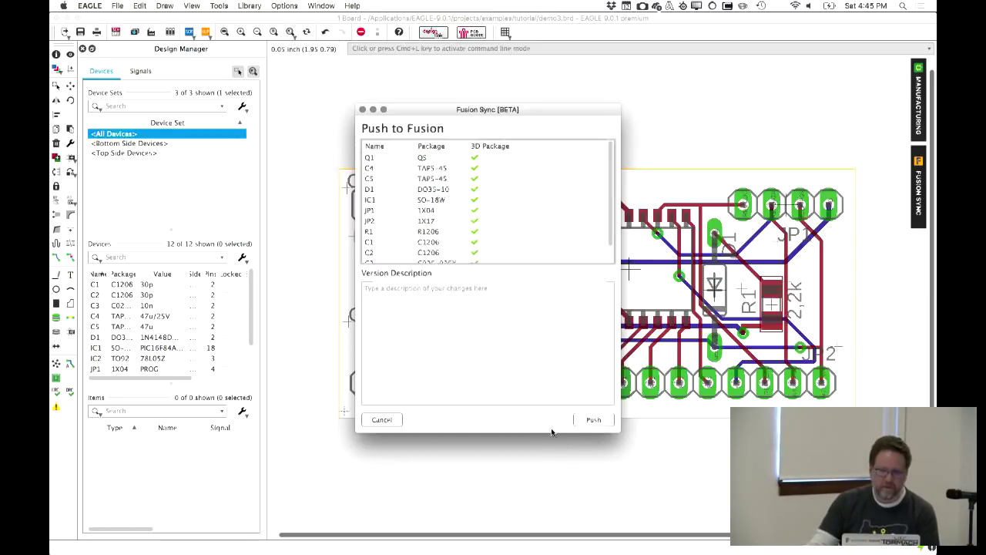
{"action": "scroll", "coordinate": [467, 208], "scroll_direction": "down", "scroll_amount": 2}
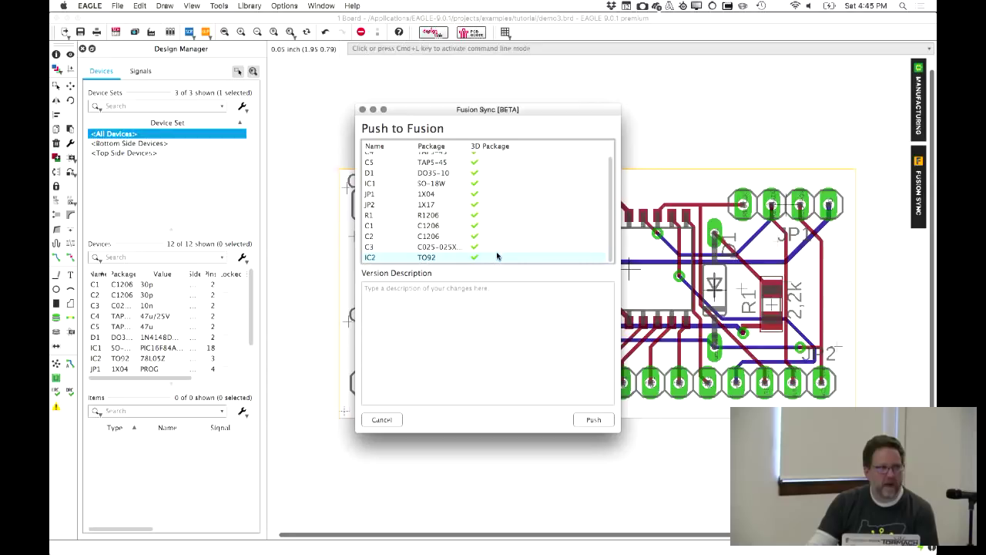
{"action": "left_click", "coordinate": [609, 420]}
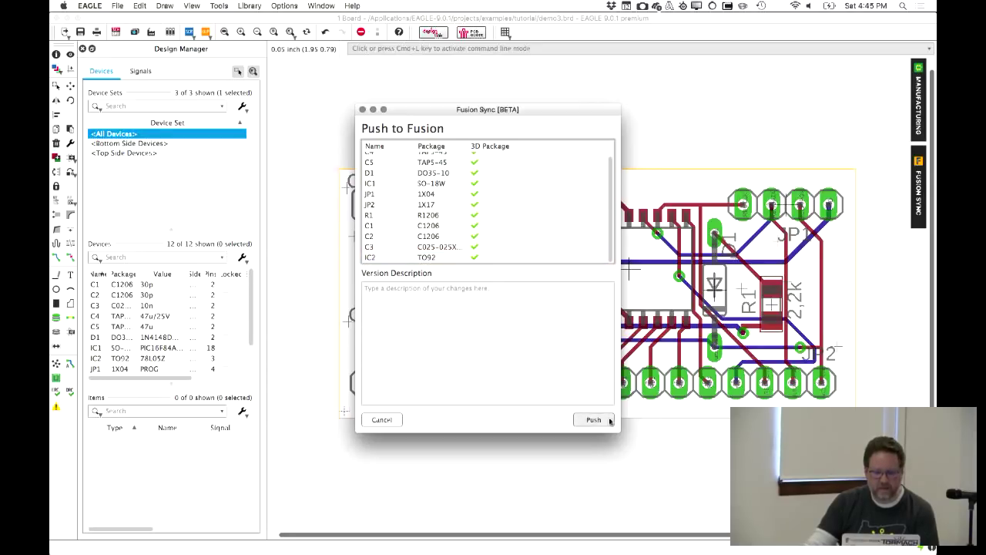
{"action": "left_click", "coordinate": [600, 421]}
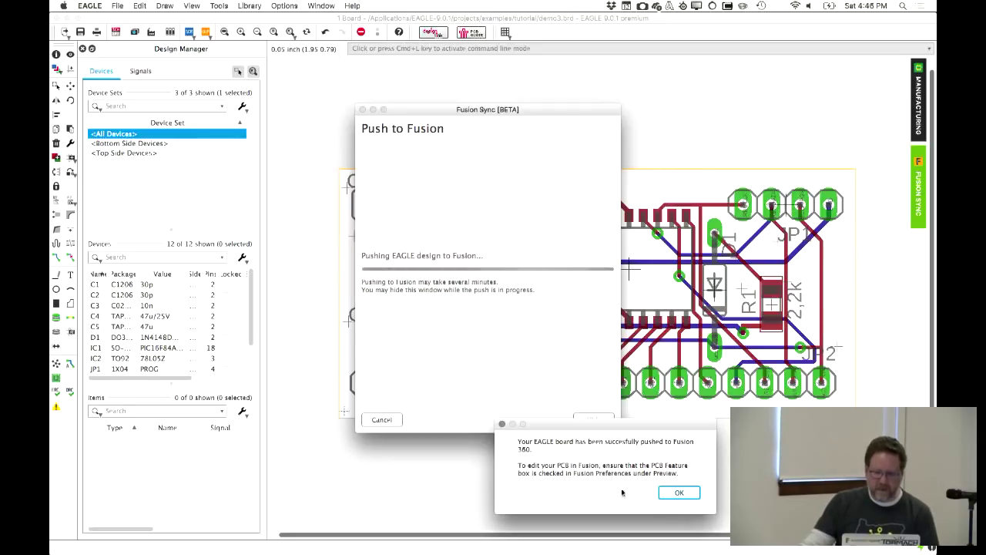
Dismiss the push success message, close Fusion Sync, and bring Fusion 360 forward
{"action": "left_click", "coordinate": [683, 494]}
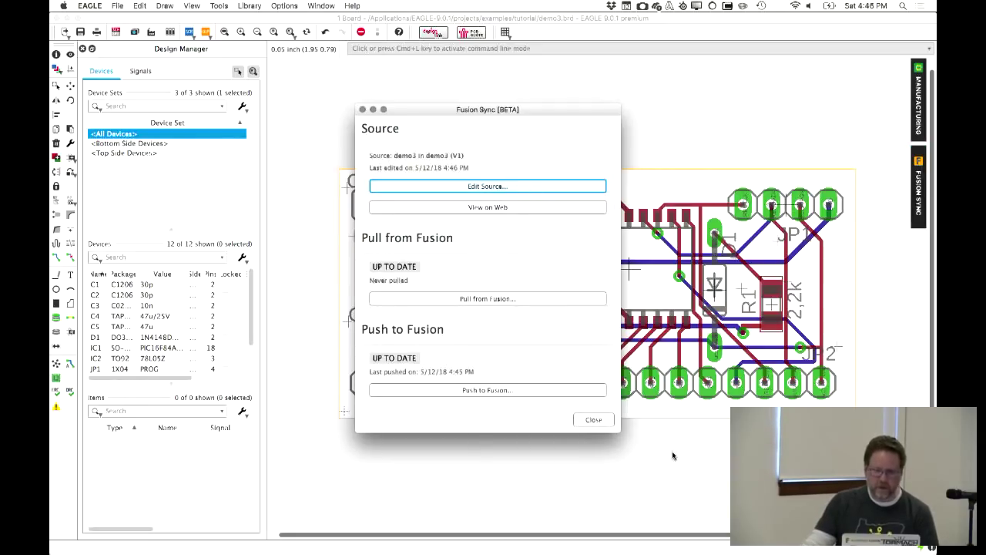
{"action": "left_click", "coordinate": [599, 421]}
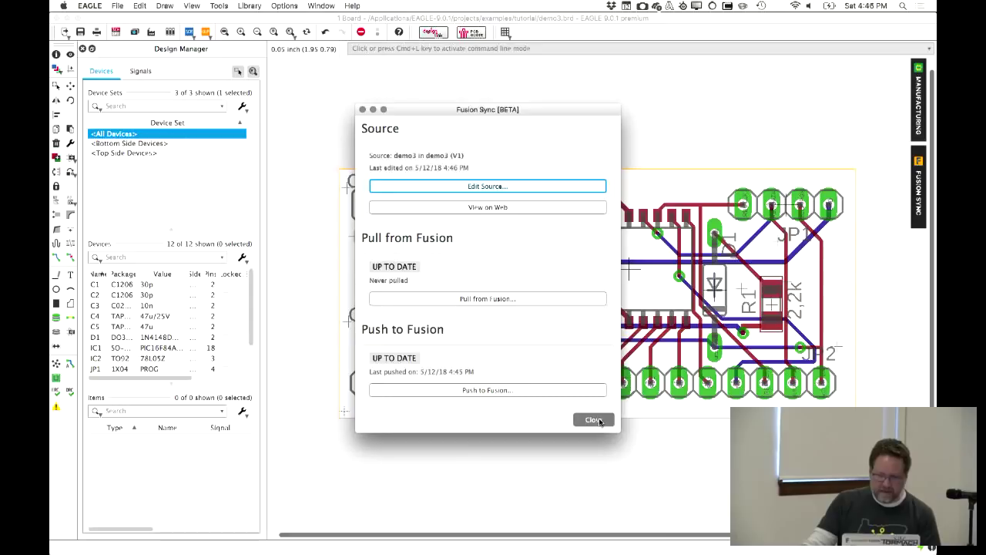
{"action": "mouse_move", "coordinate": [653, 547]}
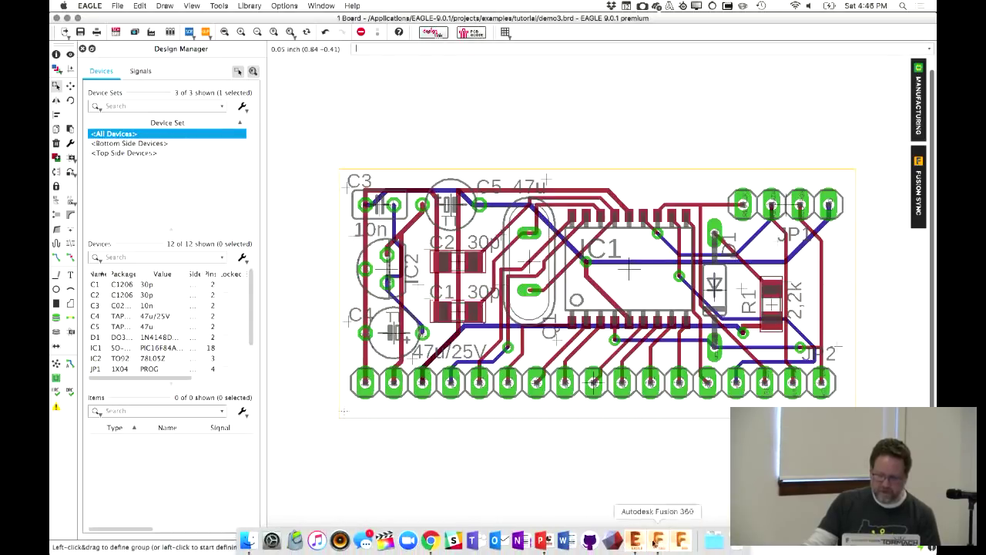
{"action": "left_click", "coordinate": [653, 542]}
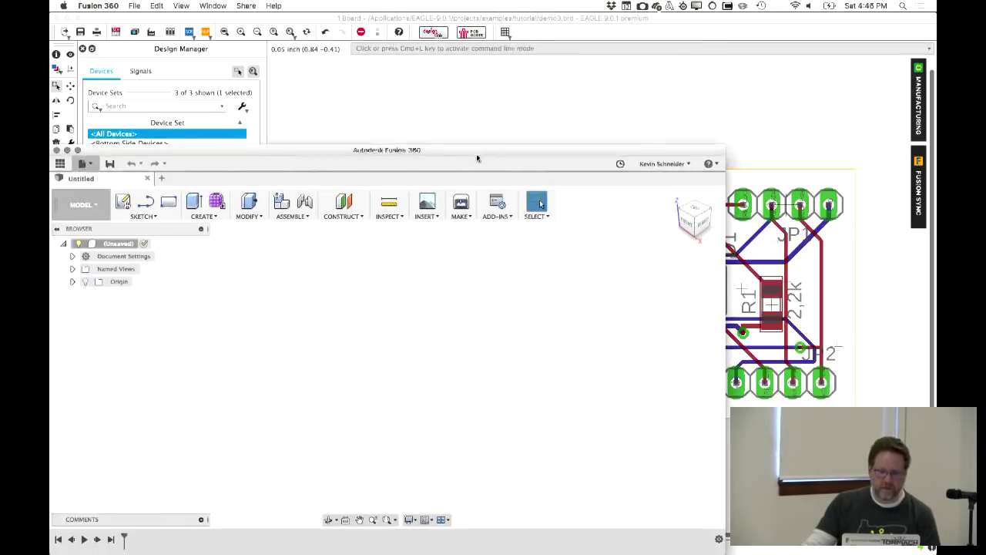
Maximize Fusion 360, refresh the Data Panel, and open the demo3 design
{"action": "left_click_drag", "start_coordinate": [473, 151], "coordinate": [493, 15]}
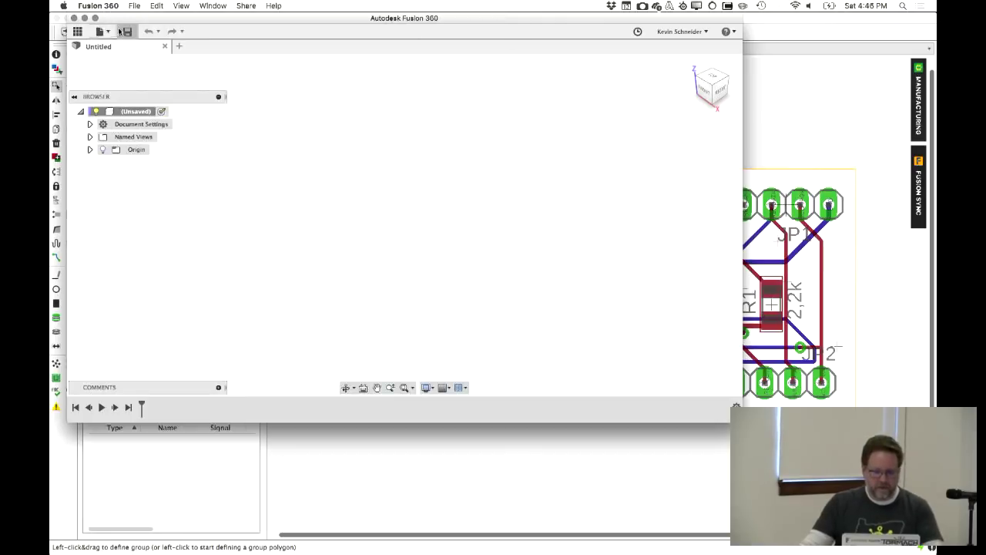
{"action": "left_click", "coordinate": [95, 17]}
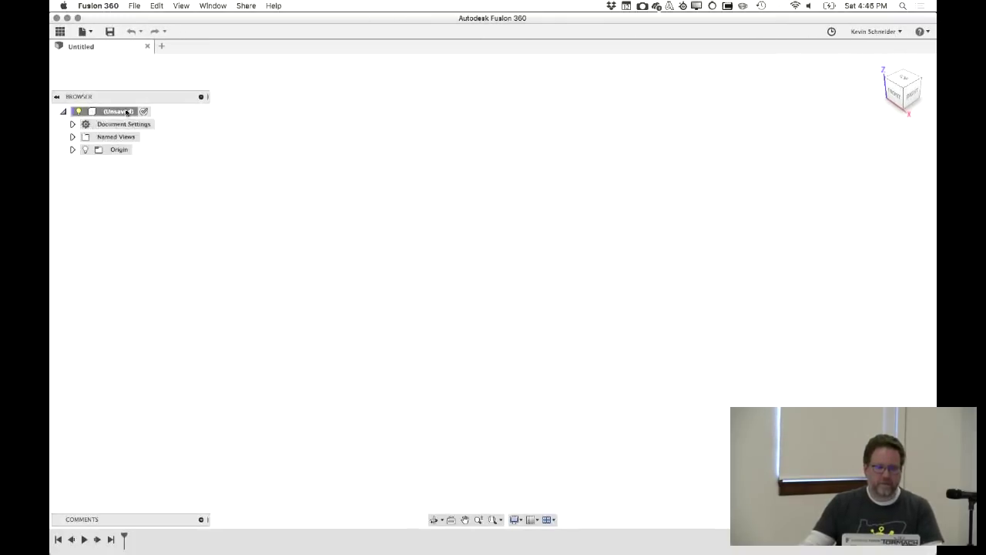
{"action": "left_click", "coordinate": [60, 31]}
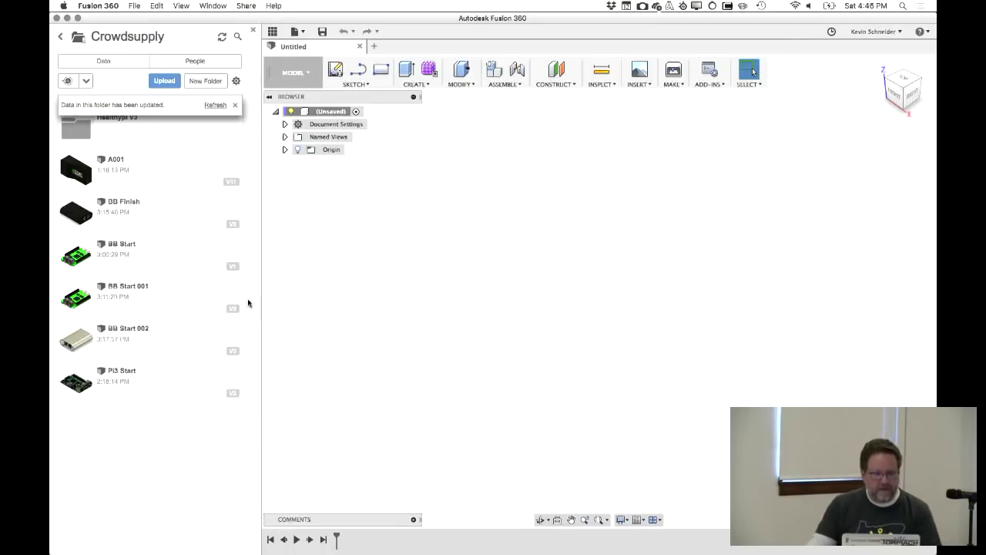
{"action": "left_click", "coordinate": [213, 104]}
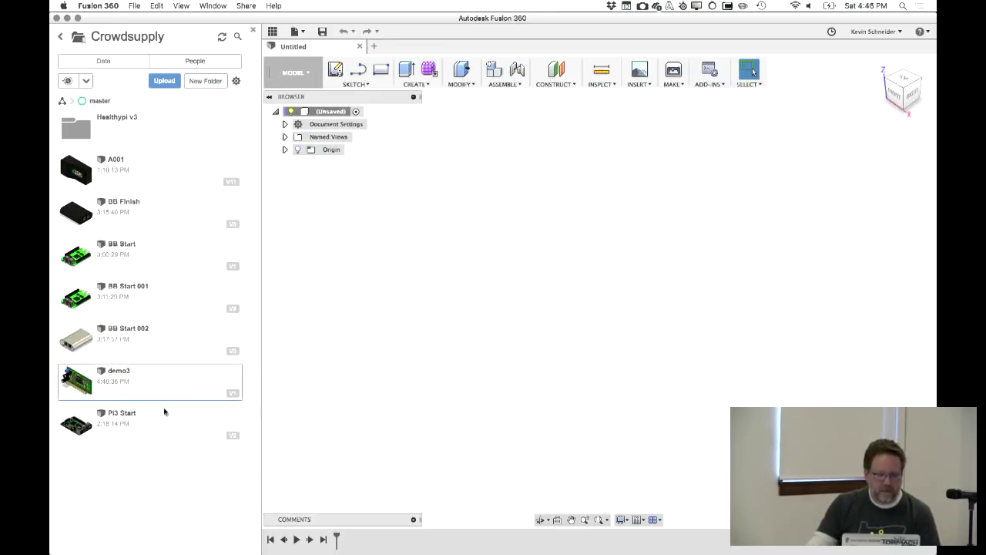
{"action": "right_click", "coordinate": [181, 388]}
{"action": "left_click", "coordinate": [196, 363]}
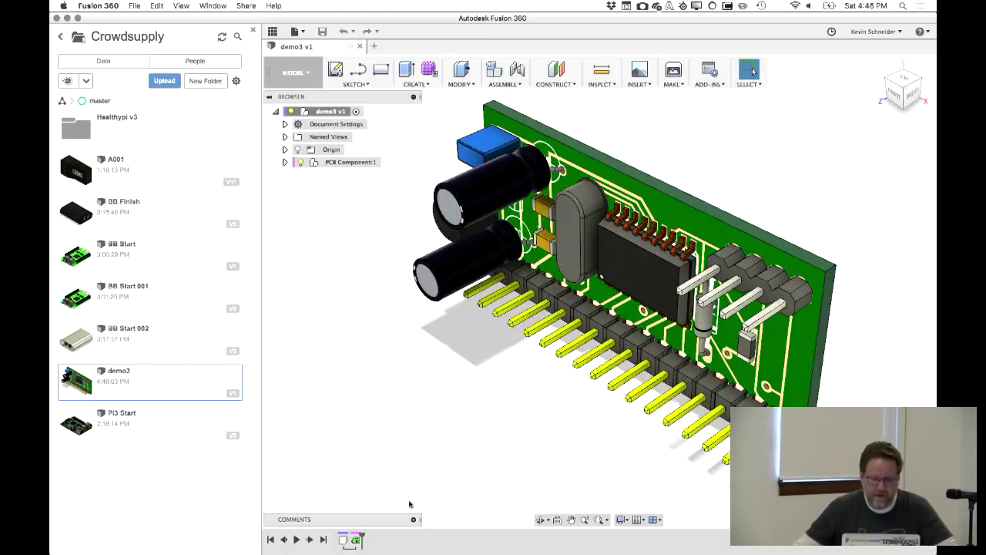
Orbit the 3D demo3 board to view back and front, then return to EAGLE
{"action": "middle_click_drag", "start_coordinate": [425, 396], "coordinate": [576, 370], "text": "shift"}
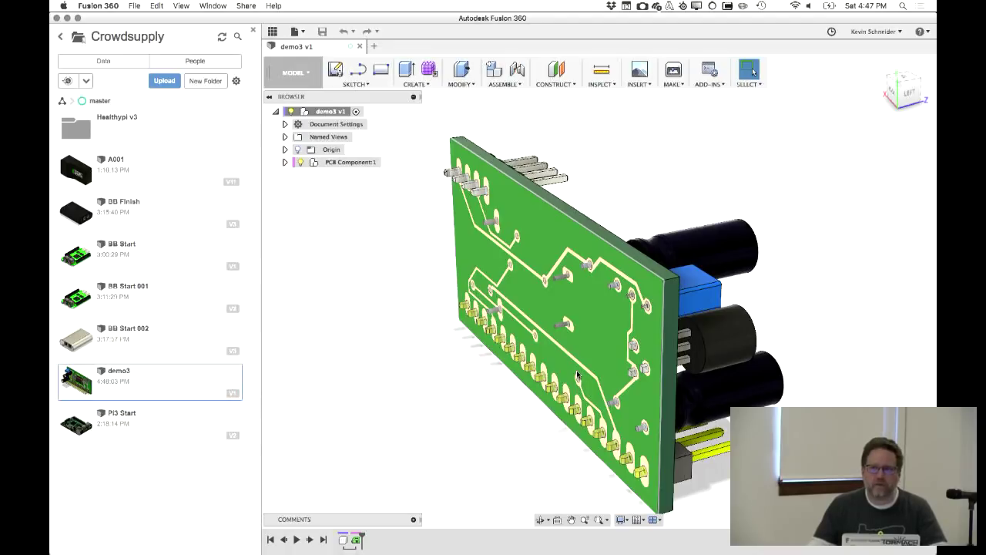
{"action": "middle_click_drag", "start_coordinate": [577, 451], "coordinate": [462, 442], "text": "shift"}
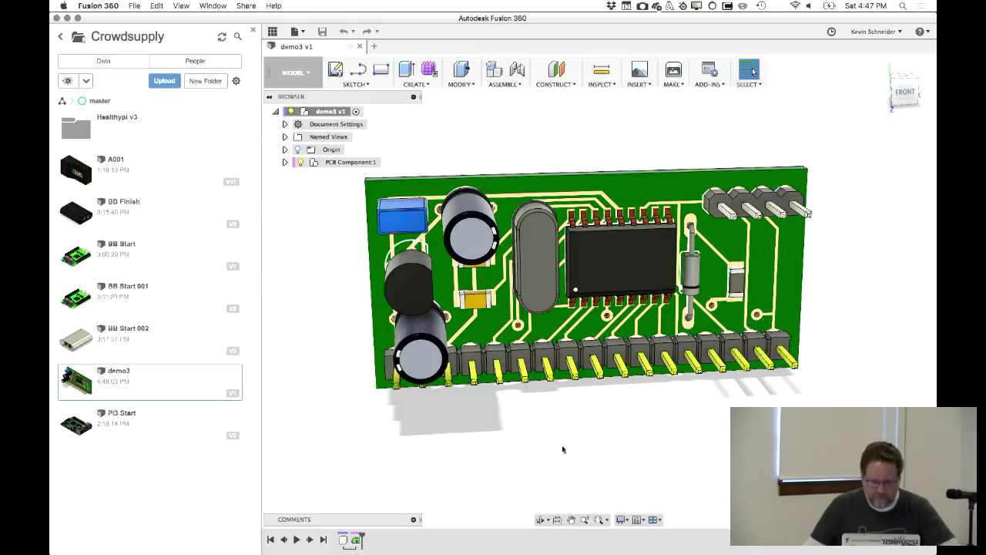
{"action": "middle_click_drag", "start_coordinate": [562, 449], "coordinate": [525, 446], "text": "shift"}
{"action": "mouse_move", "coordinate": [539, 549]}
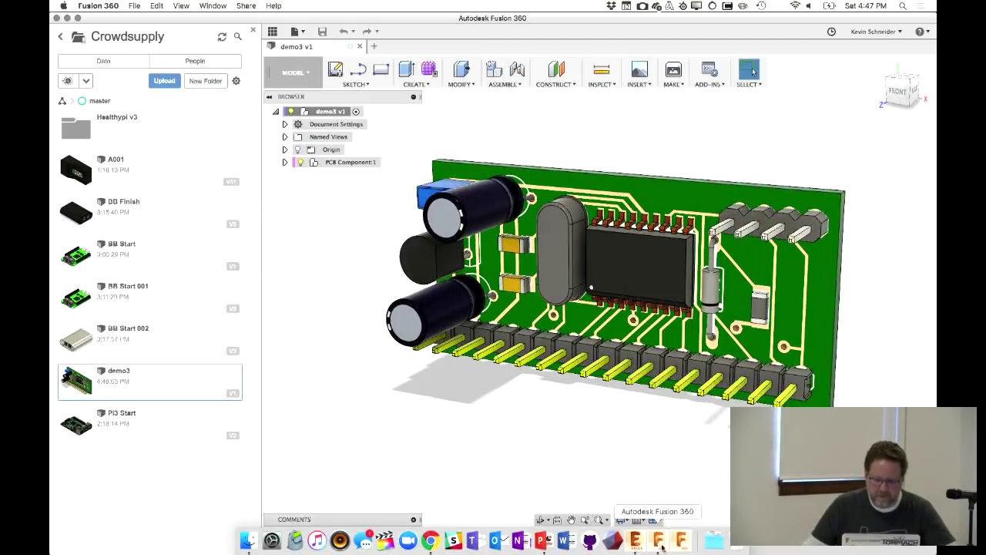
{"action": "left_click", "coordinate": [636, 542]}
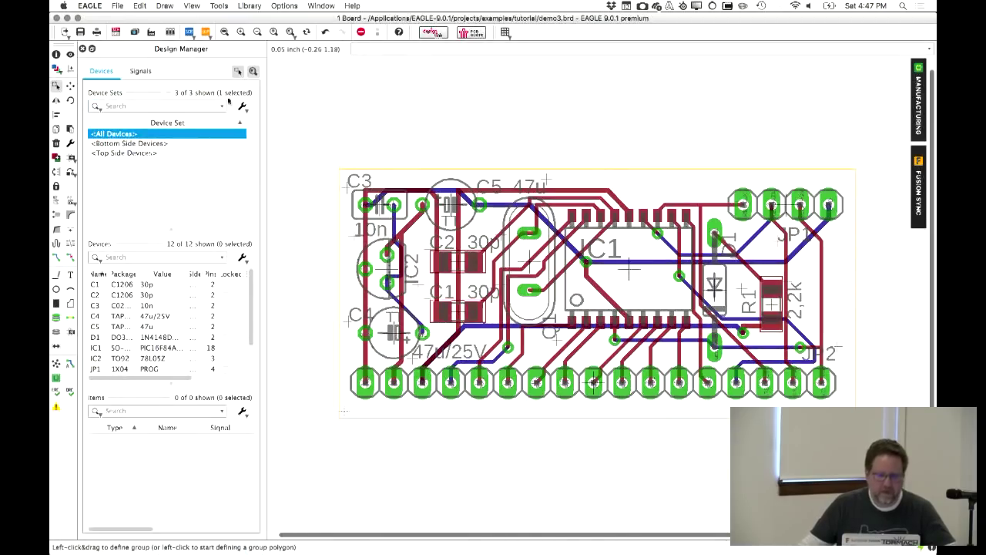
Open Desktop > CS Teardown 2018 > A002.brd without saving demo3, and load its schematic
{"action": "left_click", "coordinate": [117, 5]}
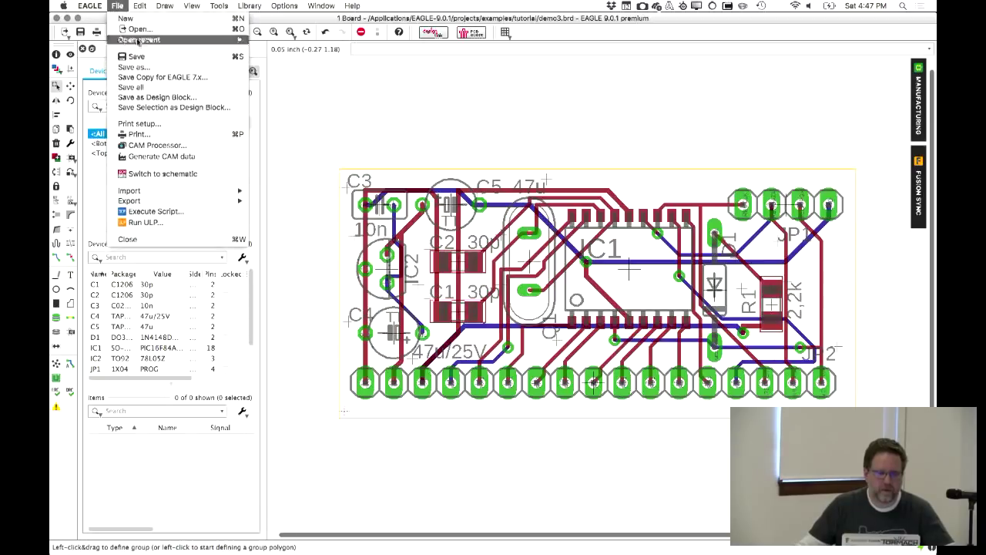
{"action": "left_click", "coordinate": [204, 143]}
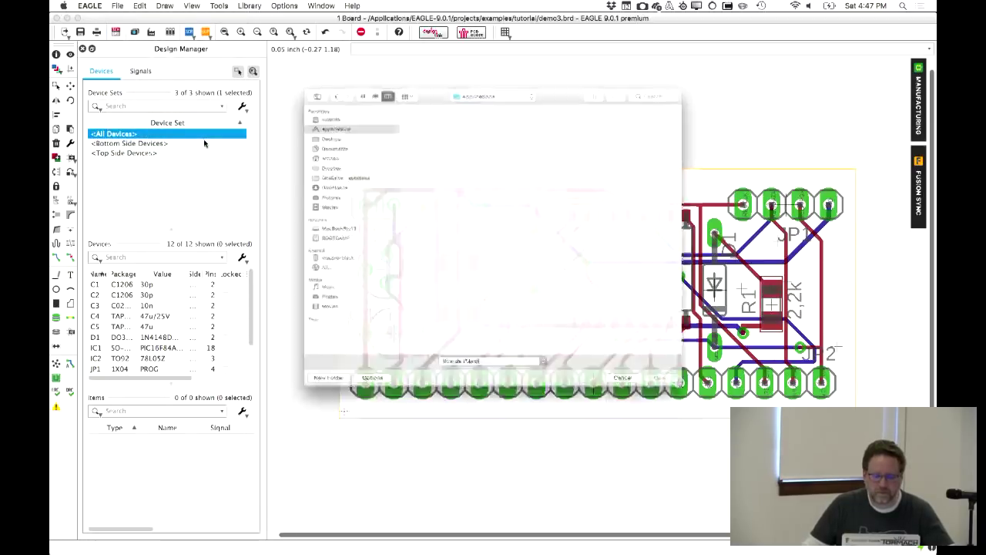
{"action": "left_click", "coordinate": [311, 121]}
{"action": "left_click", "coordinate": [426, 83]}
{"action": "left_click", "coordinate": [533, 122]}
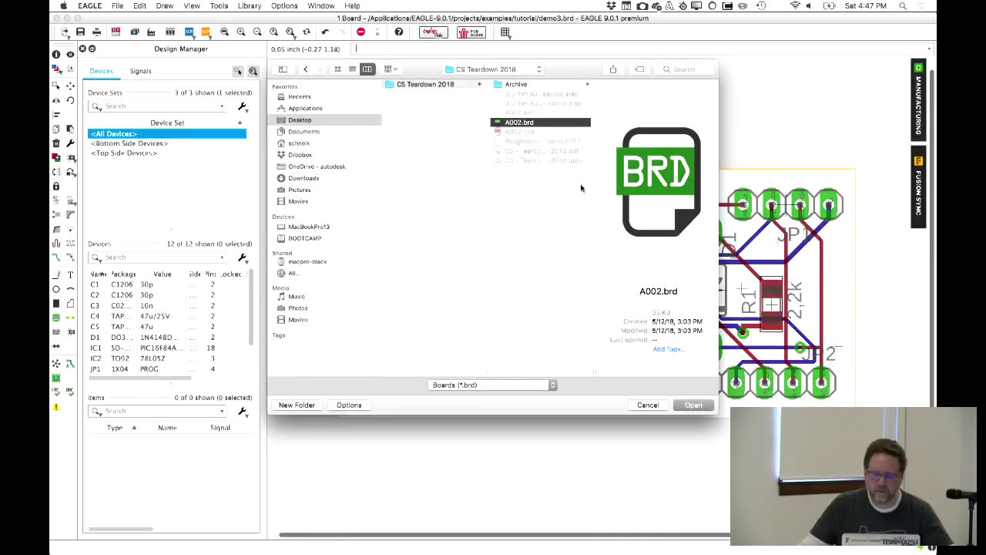
{"action": "left_click", "coordinate": [695, 405]}
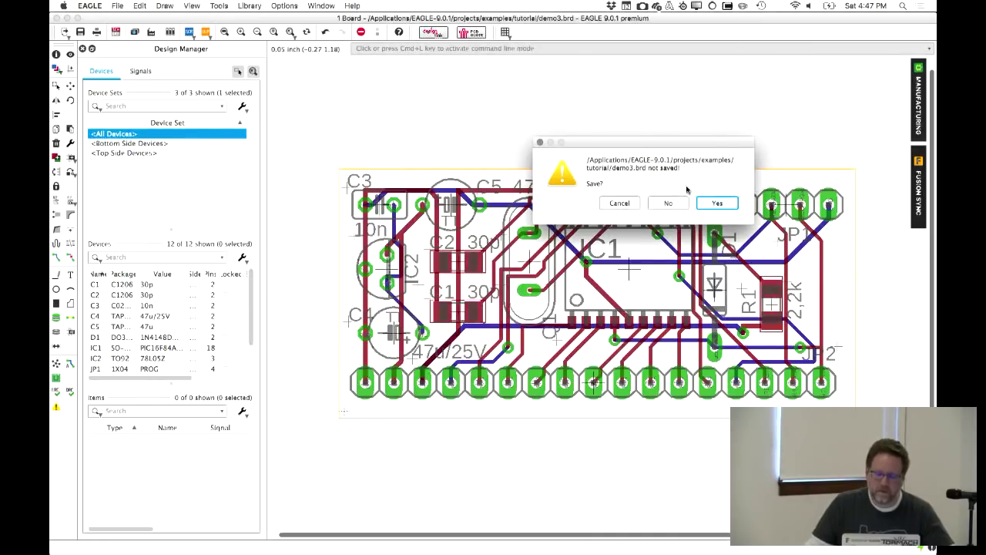
{"action": "left_click", "coordinate": [666, 204]}
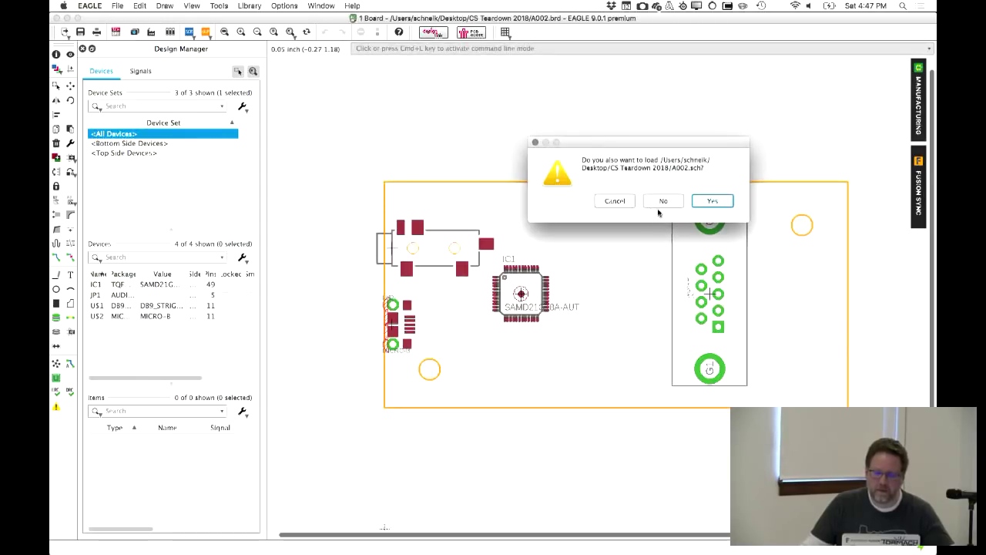
{"action": "left_click", "coordinate": [730, 205]}
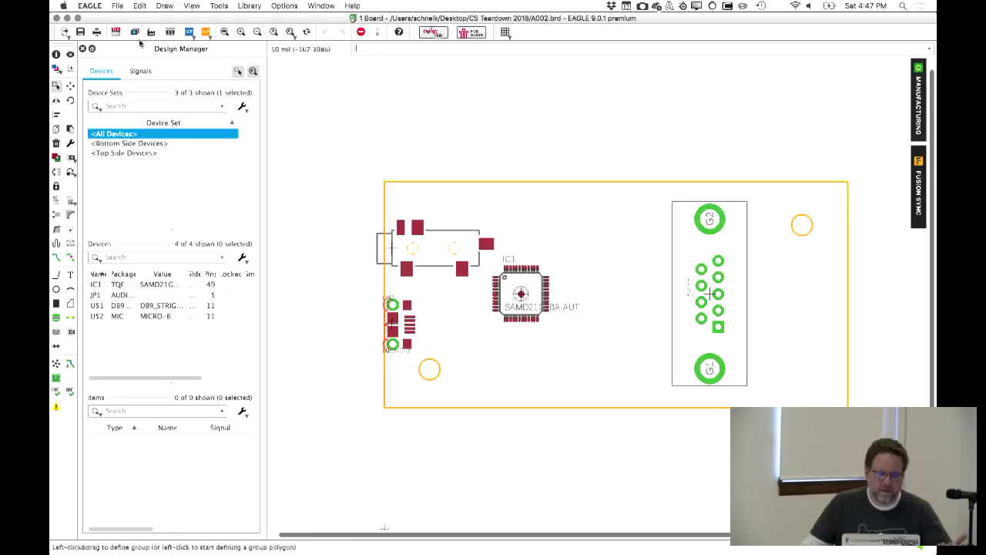
View the A002 schematic, return to the board layout, and activate group selection
{"action": "left_click", "coordinate": [115, 32]}
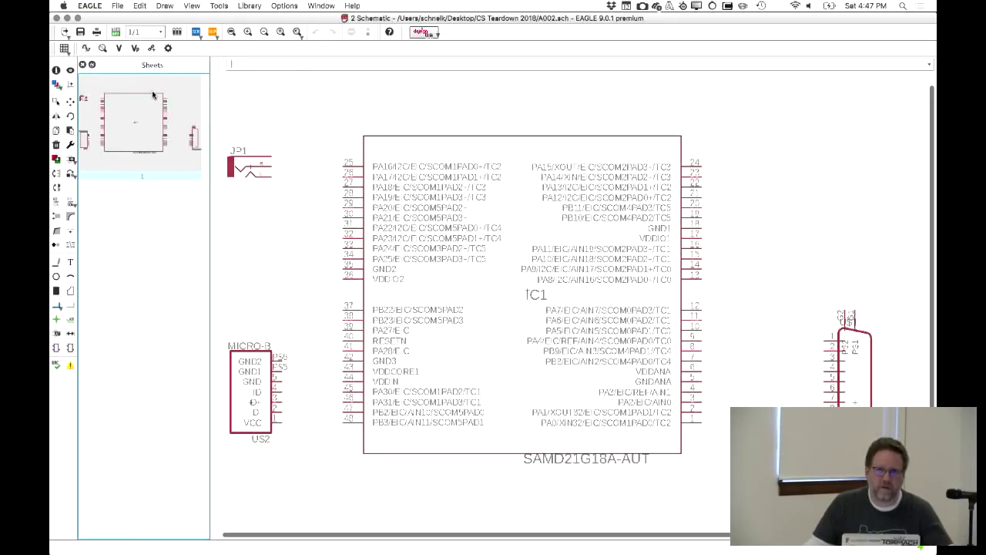
{"action": "left_click", "coordinate": [115, 32]}
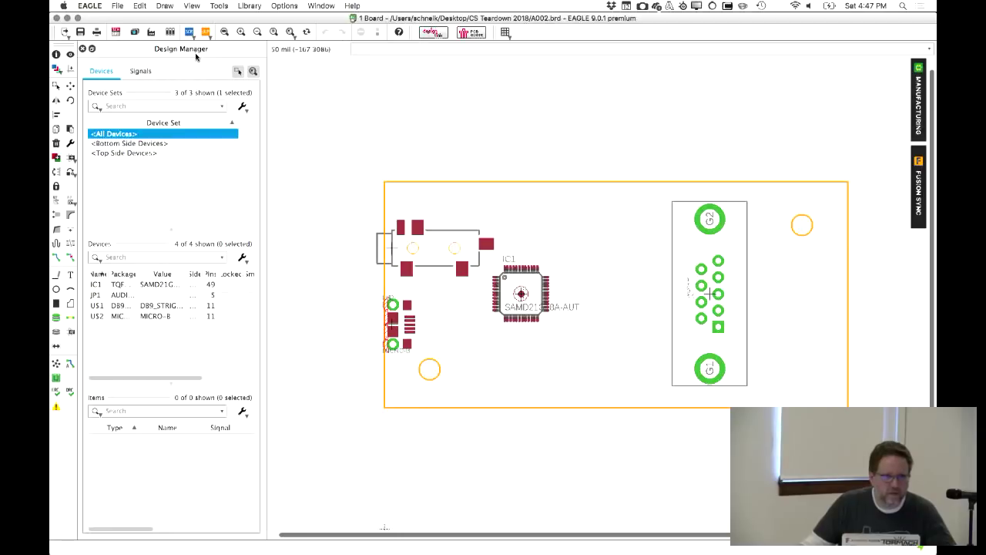
{"action": "left_click", "coordinate": [56, 85]}
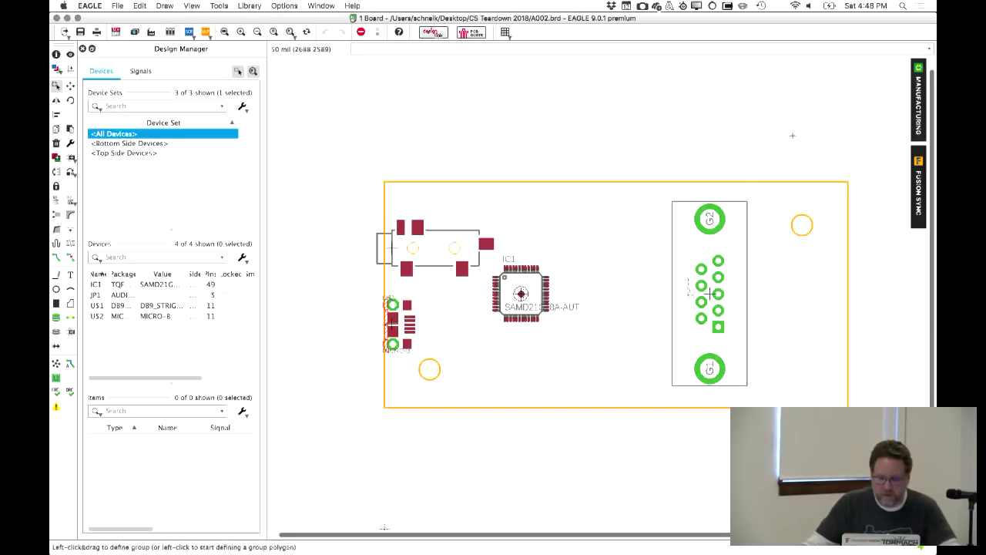
{"action": "left_click", "coordinate": [918, 166]}
Push A002 to a new Fusion design in the chosen project, then close Fusion Sync
{"action": "left_click", "coordinate": [408, 198]}
{"action": "left_click", "coordinate": [593, 420]}
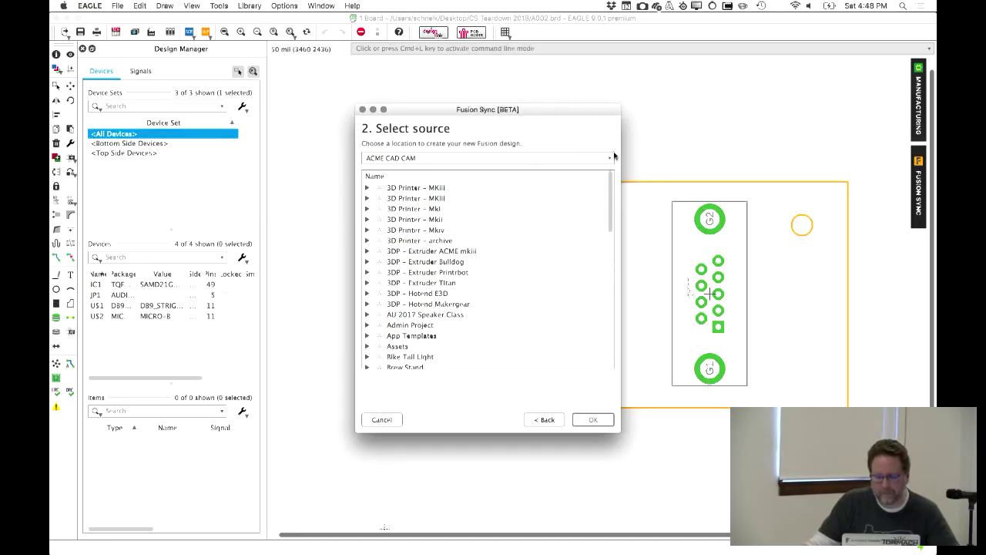
{"action": "scroll", "coordinate": [497, 270], "scroll_direction": "down", "scroll_amount": 10}
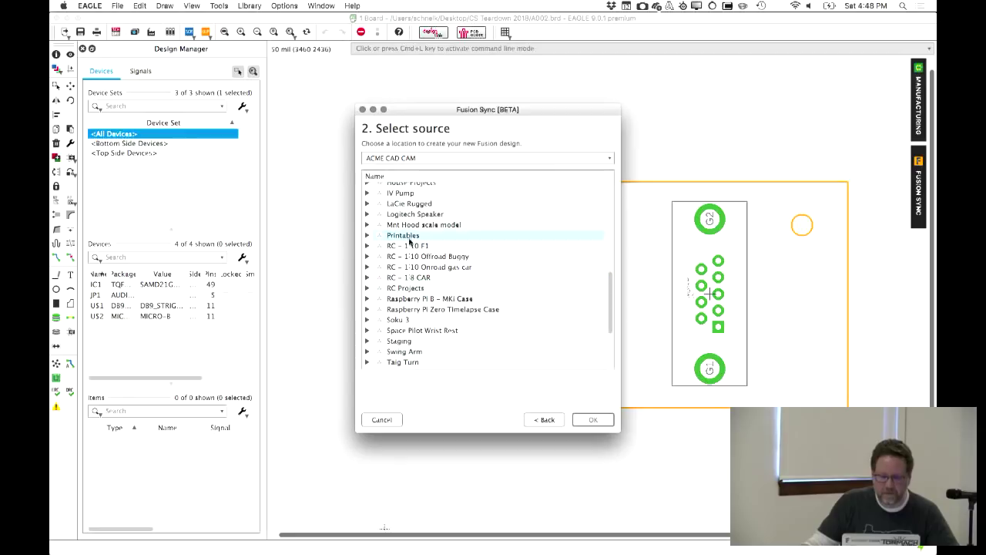
{"action": "left_click", "coordinate": [408, 246]}
{"action": "left_click", "coordinate": [592, 419]}
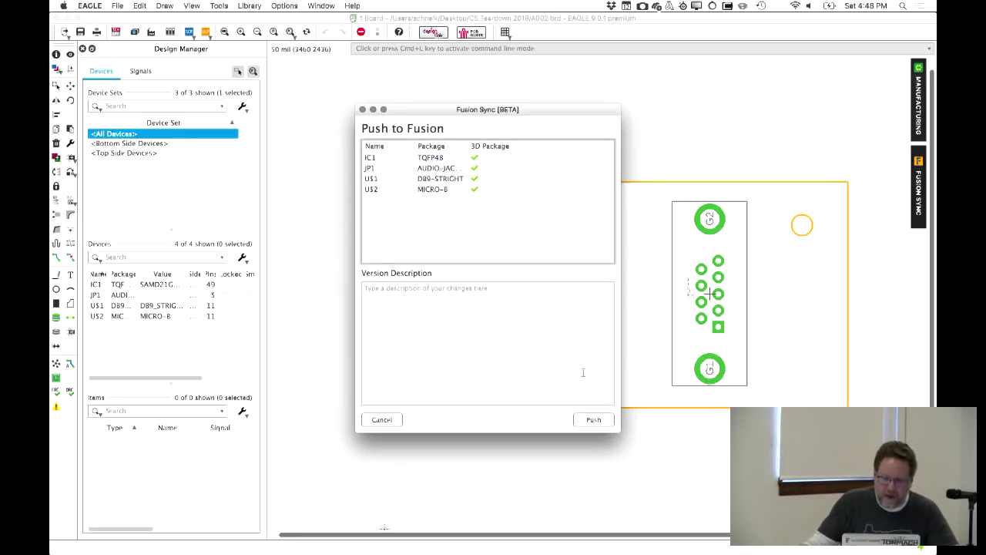
{"action": "left_click", "coordinate": [595, 420]}
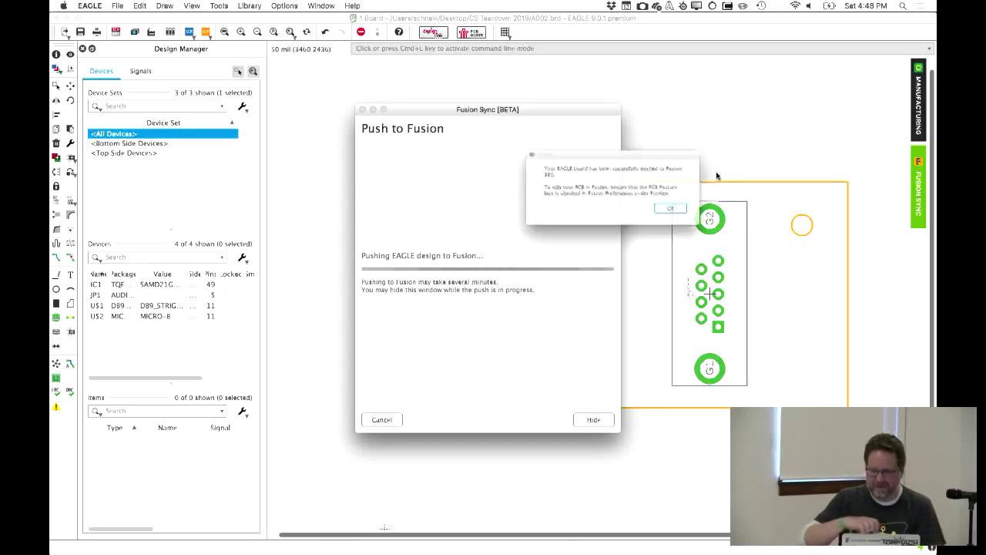
{"action": "left_click", "coordinate": [686, 213]}
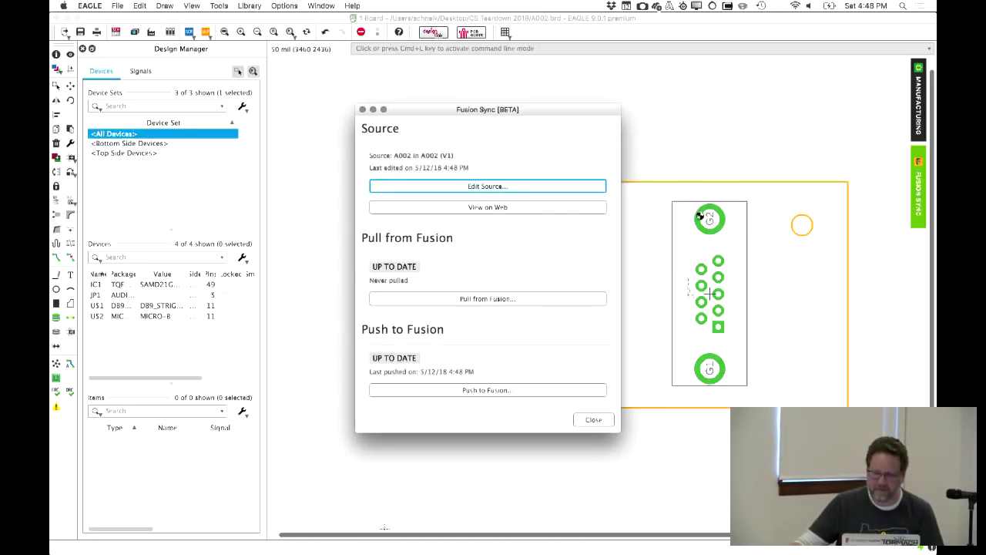
{"action": "left_click", "coordinate": [592, 419]}
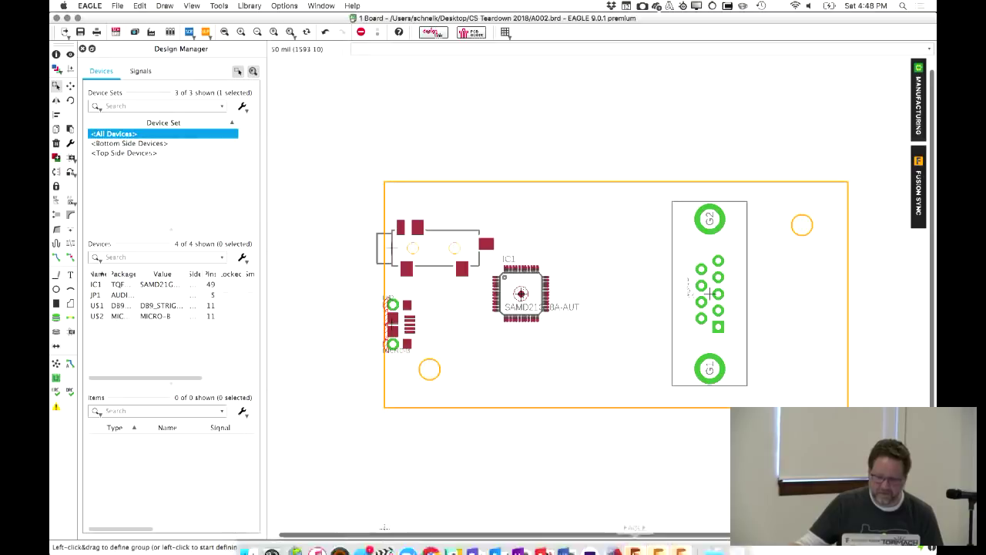
{"action": "left_click", "coordinate": [653, 544]}
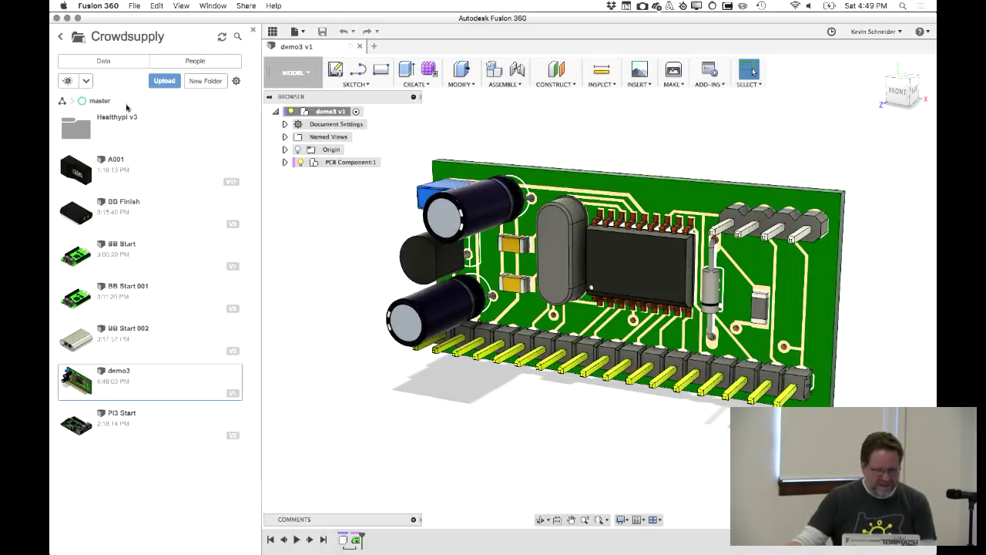
{"action": "left_click", "coordinate": [221, 38]}
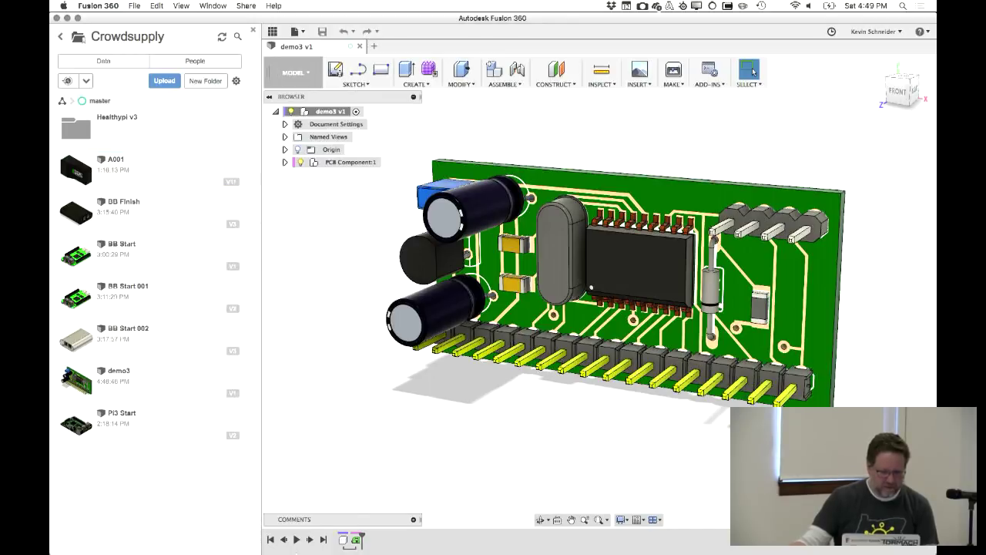
{"action": "mouse_move", "coordinate": [362, 548]}
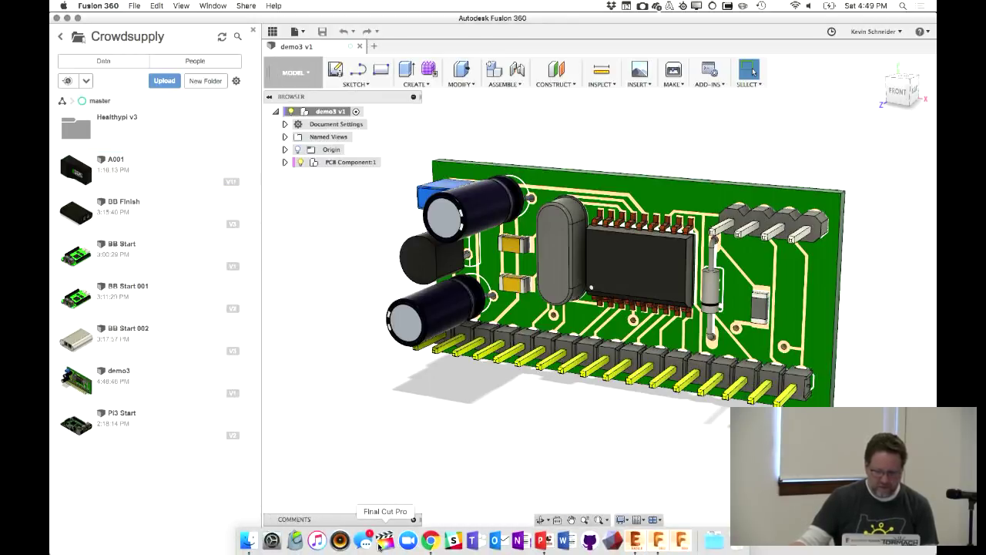
{"action": "left_click", "coordinate": [634, 541]}
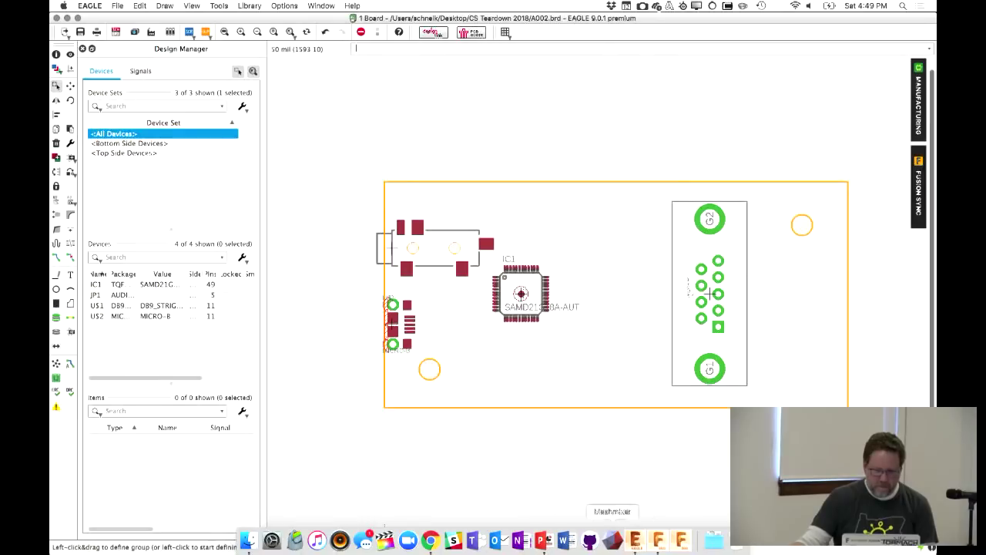
{"action": "left_click", "coordinate": [918, 185]}
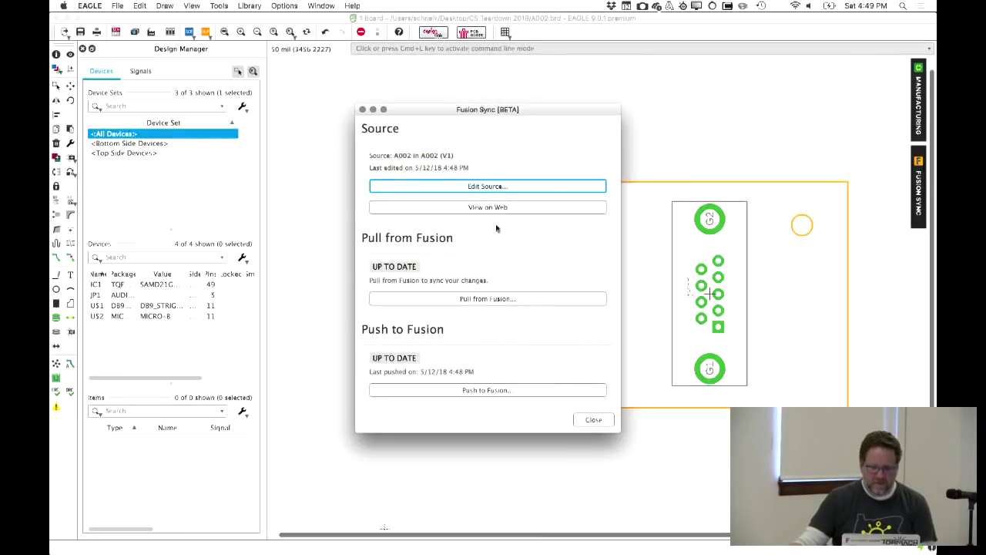
{"action": "left_click", "coordinate": [363, 110]}
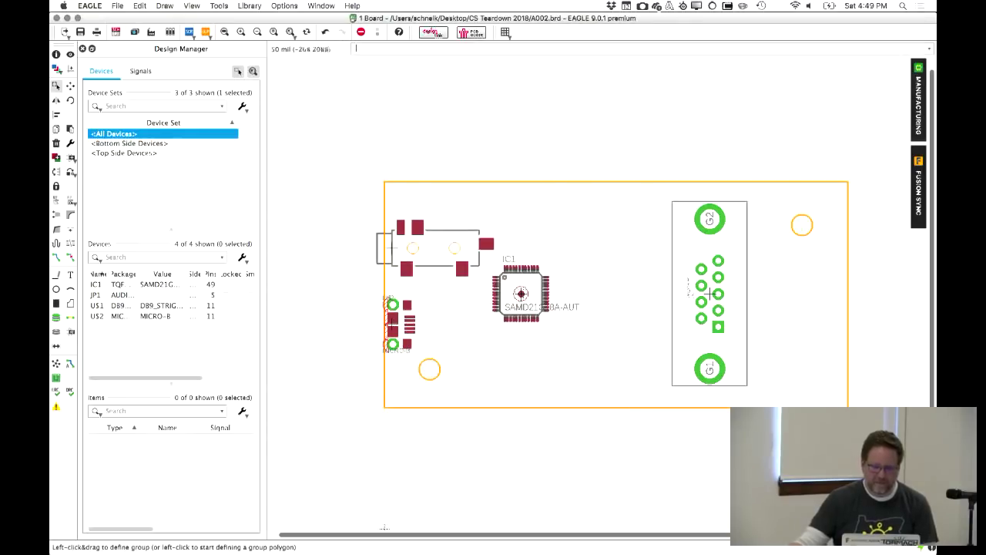
{"action": "mouse_move", "coordinate": [506, 543]}
{"action": "left_click", "coordinate": [658, 541]}
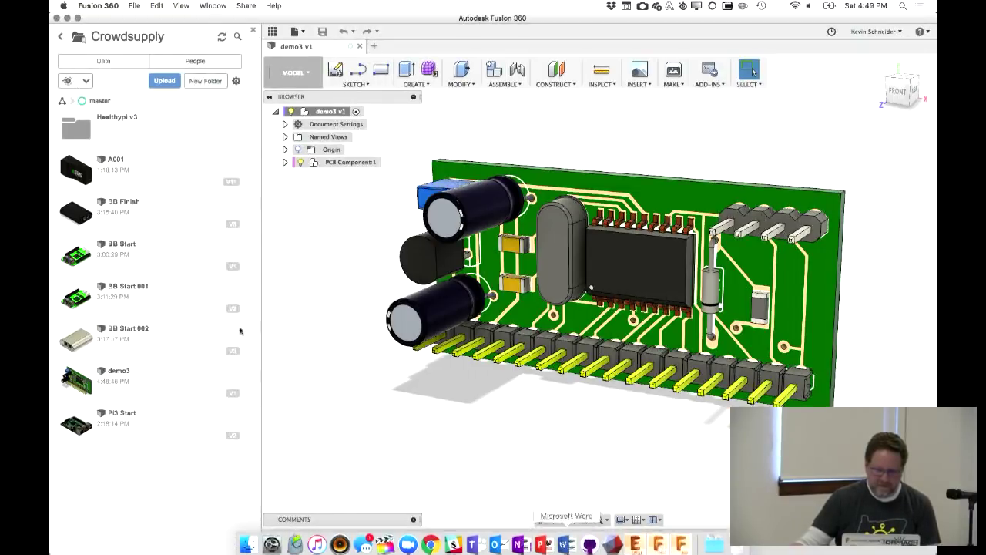
Open the A002 design from the Printables project in Fusion's Data Panel
{"action": "scroll", "coordinate": [187, 361], "scroll_direction": "down", "scroll_amount": 10}
{"action": "scroll", "coordinate": [186, 361], "scroll_direction": "down", "scroll_amount": 8}
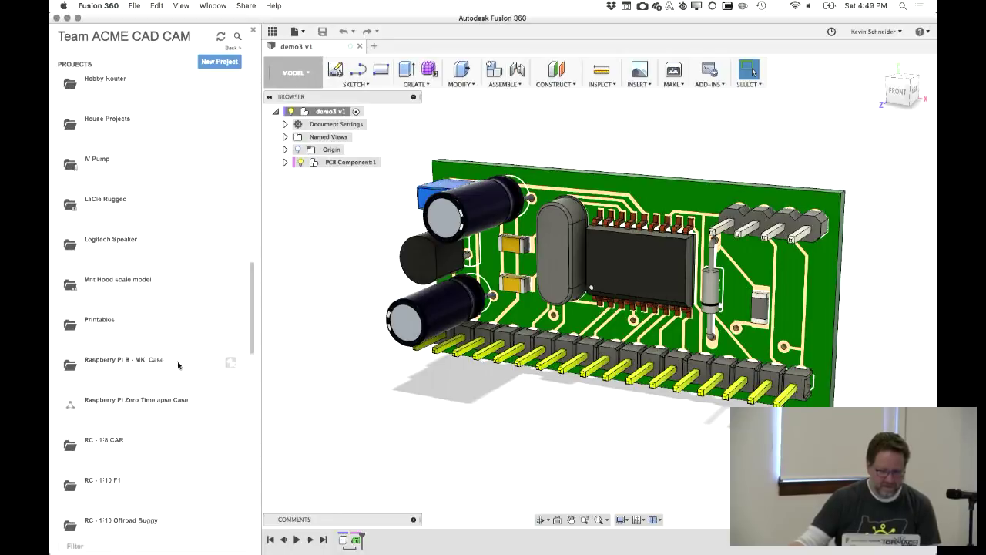
{"action": "left_click", "coordinate": [123, 333]}
{"action": "scroll", "coordinate": [162, 353], "scroll_direction": "down", "scroll_amount": 10}
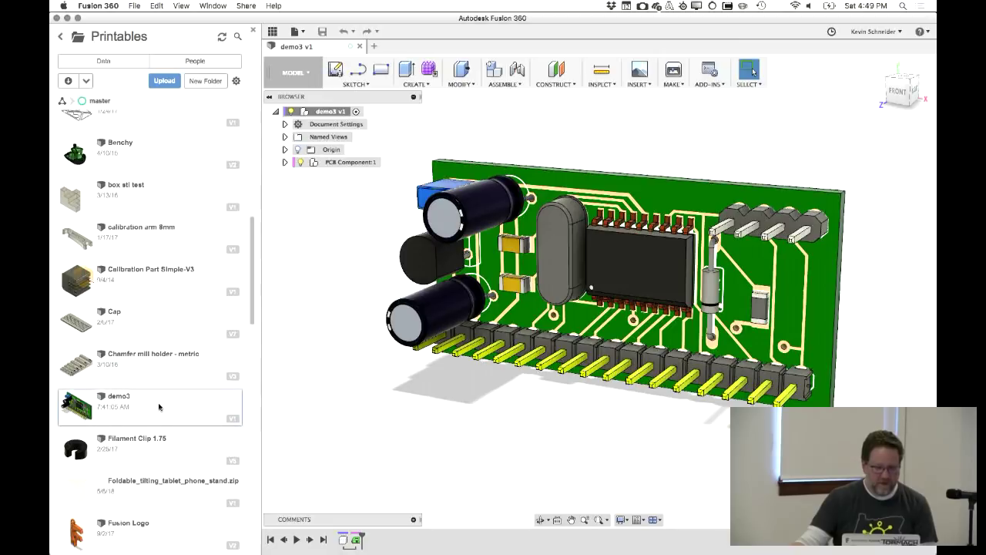
{"action": "scroll", "coordinate": [144, 430], "scroll_direction": "down", "scroll_amount": 5}
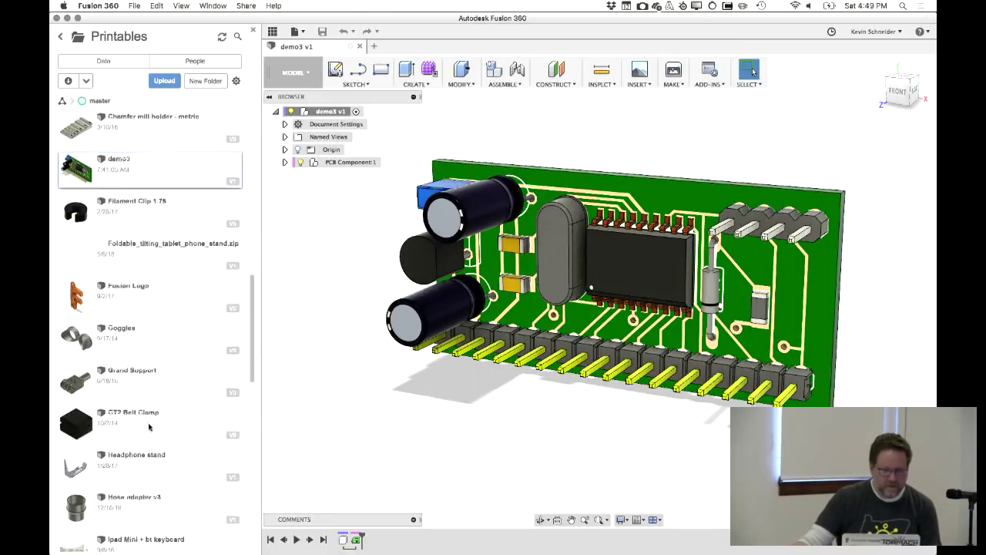
{"action": "scroll", "coordinate": [147, 428], "scroll_direction": "up", "scroll_amount": 15}
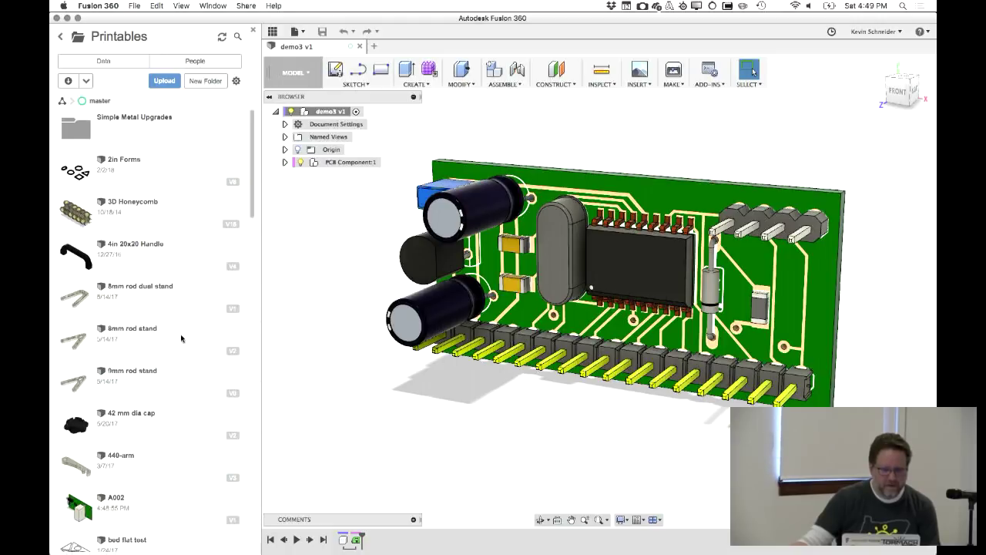
{"action": "scroll", "coordinate": [181, 339], "scroll_direction": "down", "scroll_amount": 1}
{"action": "right_click", "coordinate": [190, 493]}
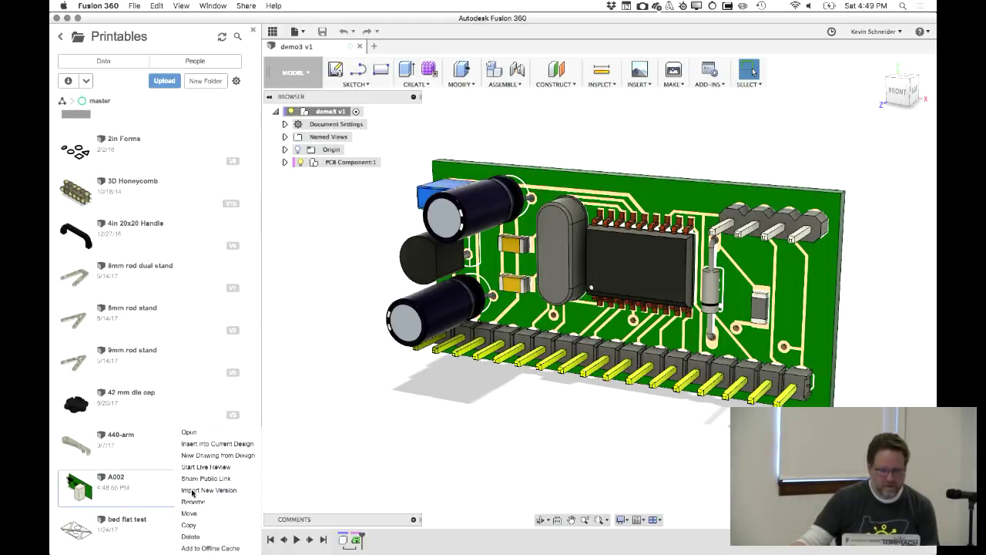
{"action": "left_click", "coordinate": [219, 432]}
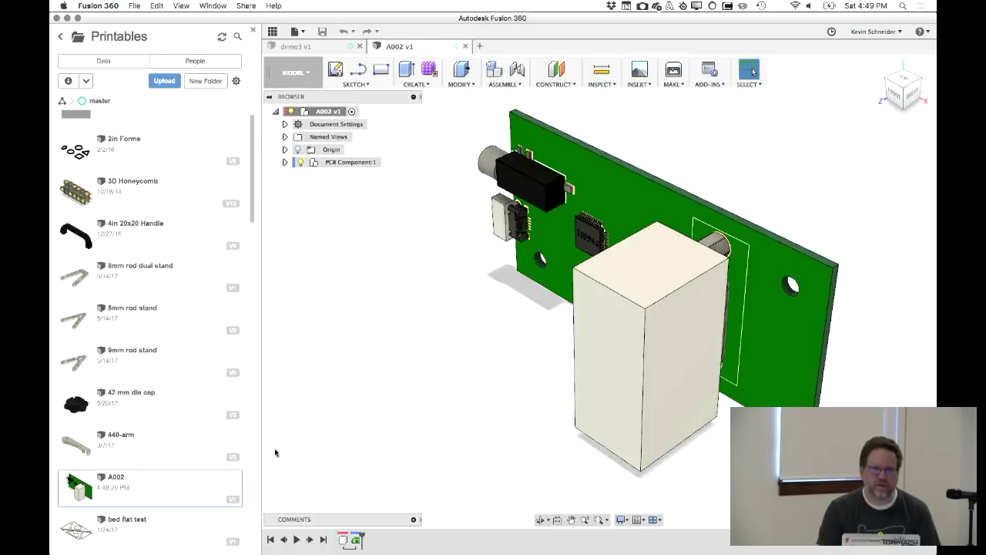
Pan and zoom around the A002 board, then go to PowerPoint's Managed Libraries slide
{"action": "middle_click_drag", "start_coordinate": [428, 398], "coordinate": [505, 357]}
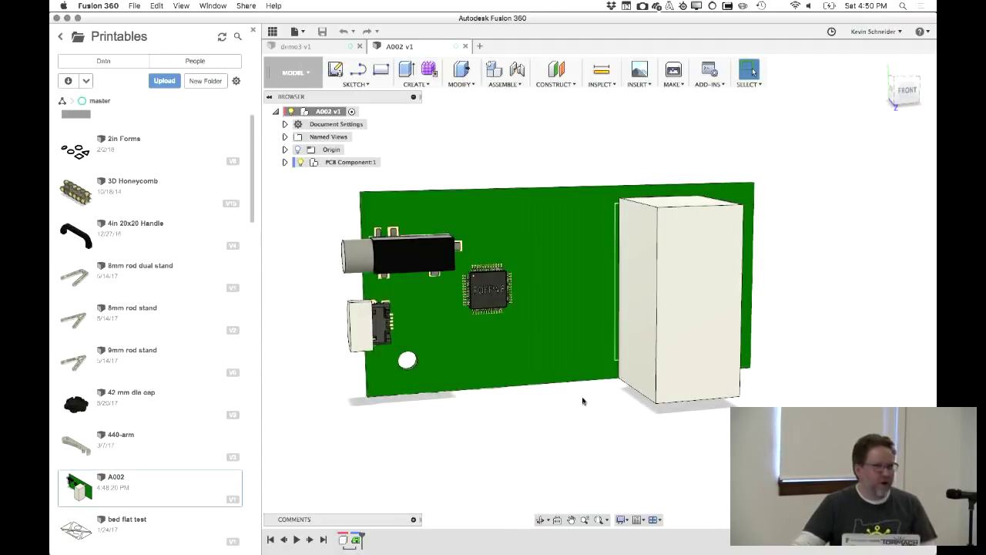
{"action": "scroll", "coordinate": [608, 451], "scroll_direction": "up", "scroll_amount": 2}
{"action": "middle_click_drag", "start_coordinate": [604, 458], "coordinate": [618, 425]}
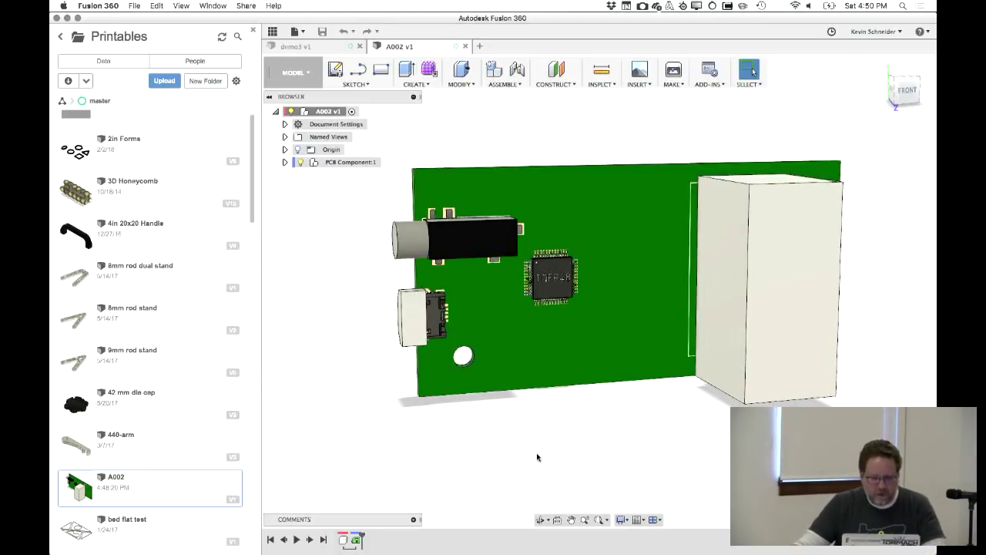
{"action": "key", "text": "super+Tab"}
{"action": "key", "text": "super+Tab"}
{"action": "left_click", "coordinate": [112, 362]}
{"action": "left_click", "coordinate": [102, 394]}
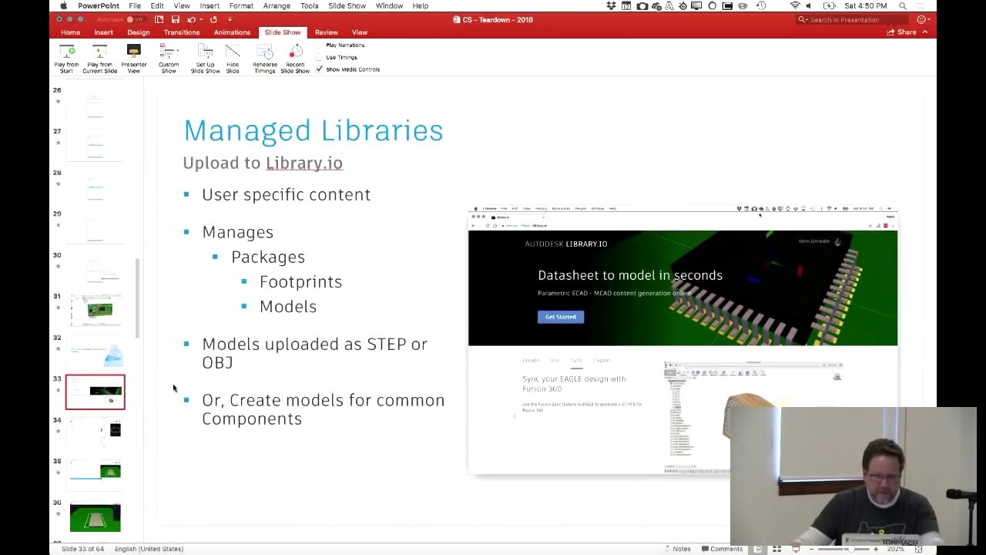
Page through the library and keepout slides to slide 46, then return to Fusion 360
{"action": "key", "text": "Down"}
{"action": "key", "text": "Down"}
{"action": "key", "text": "Down"}
{"action": "key", "text": "Down"}
{"action": "key", "text": "Down"}
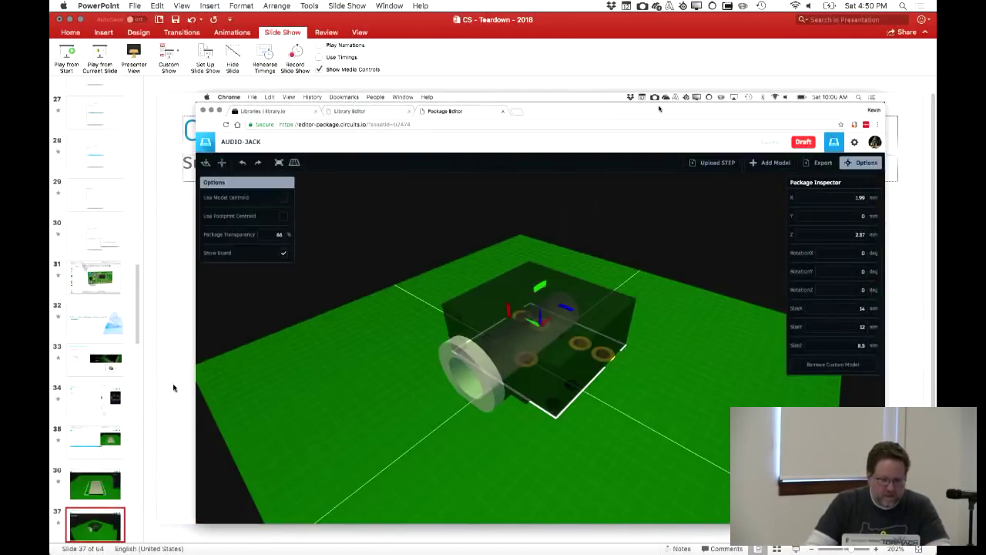
{"action": "key", "text": "Down"}
{"action": "key", "text": "Down"}
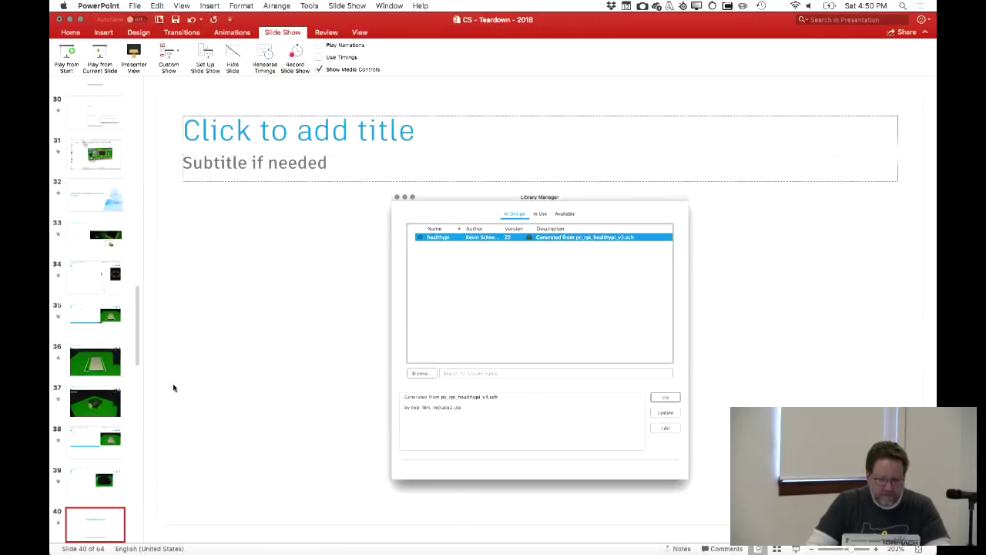
{"action": "key", "text": "Down"}
{"action": "key", "text": "Down"}
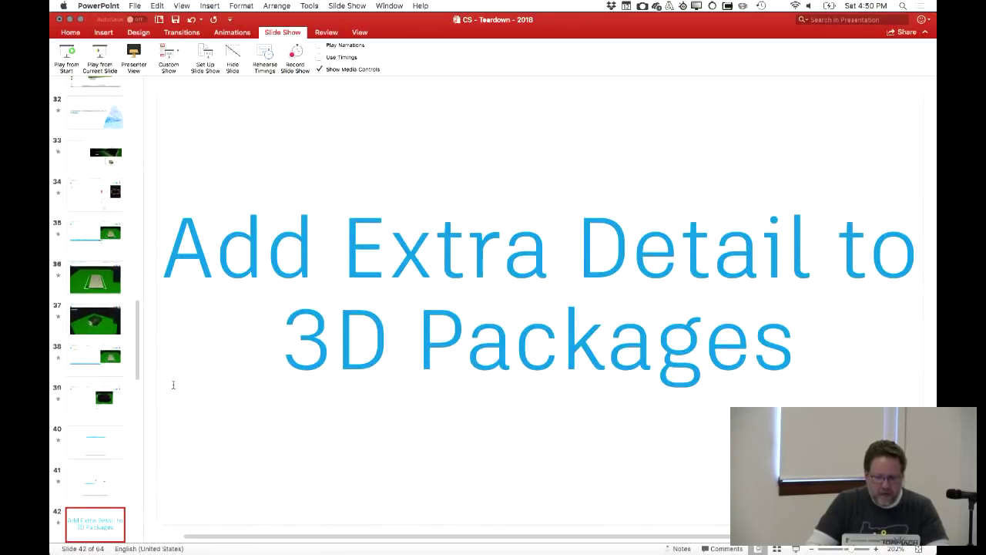
{"action": "key", "text": "Down"}
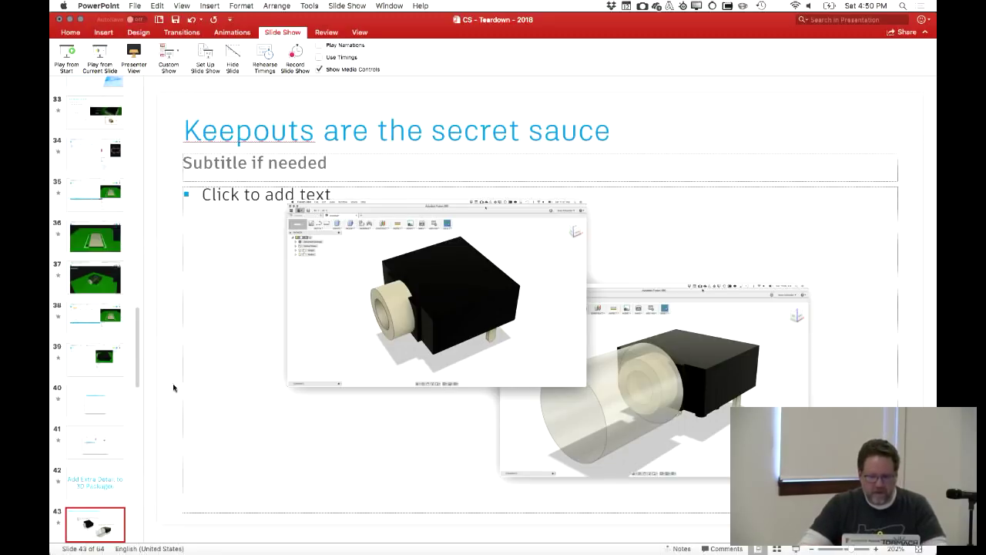
{"action": "key", "text": "Down"}
{"action": "key", "text": "Up"}
{"action": "key", "text": "Down"}
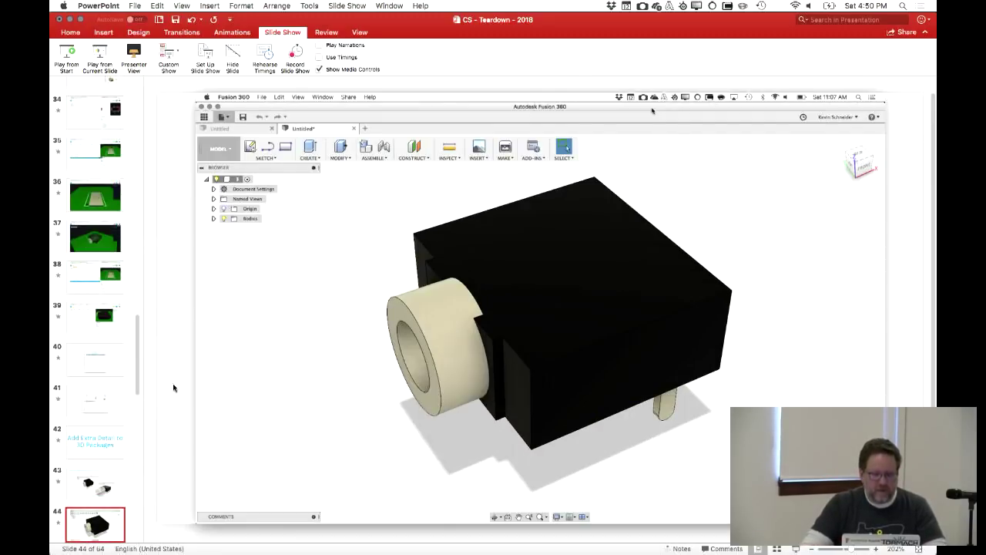
{"action": "key", "text": "Down"}
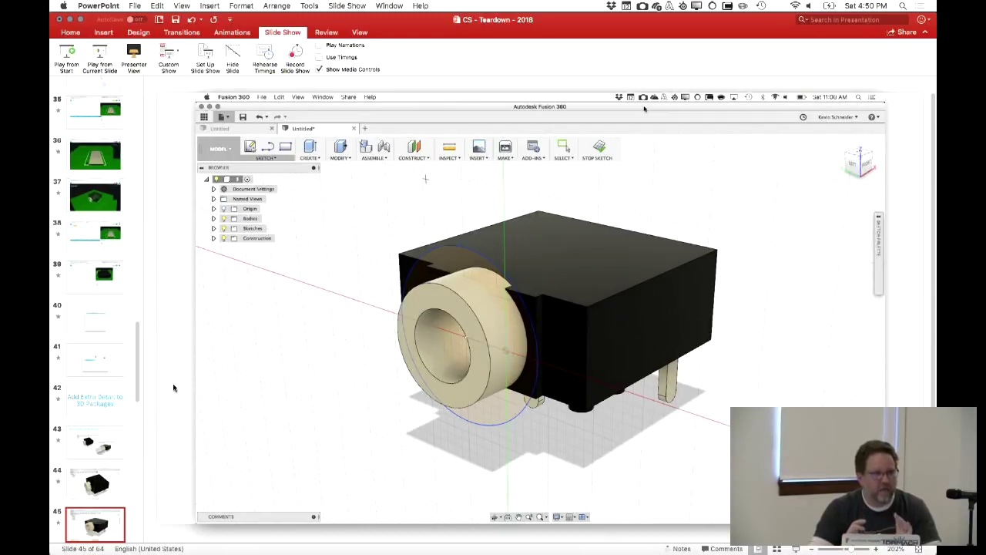
{"action": "key", "text": "Down"}
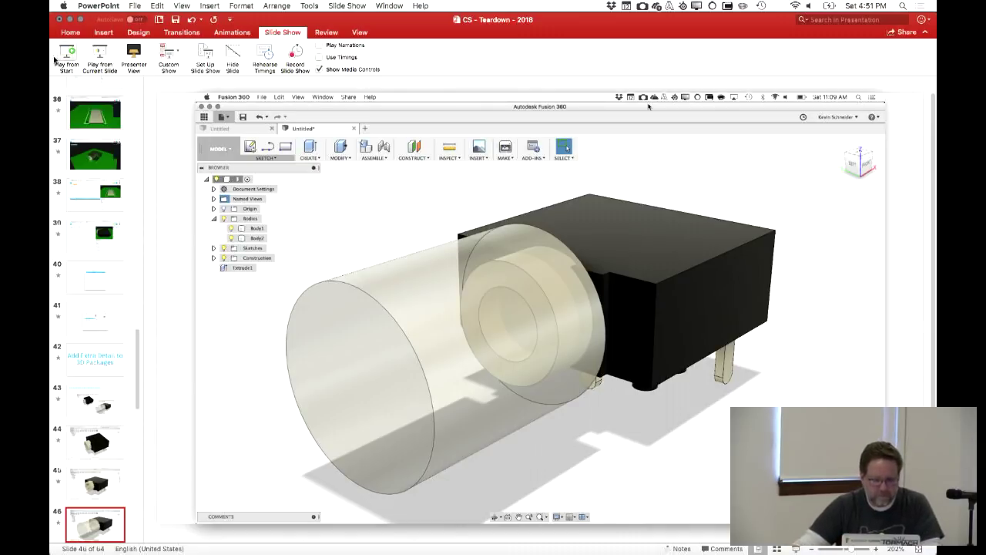
{"action": "key", "text": "super+Tab"}
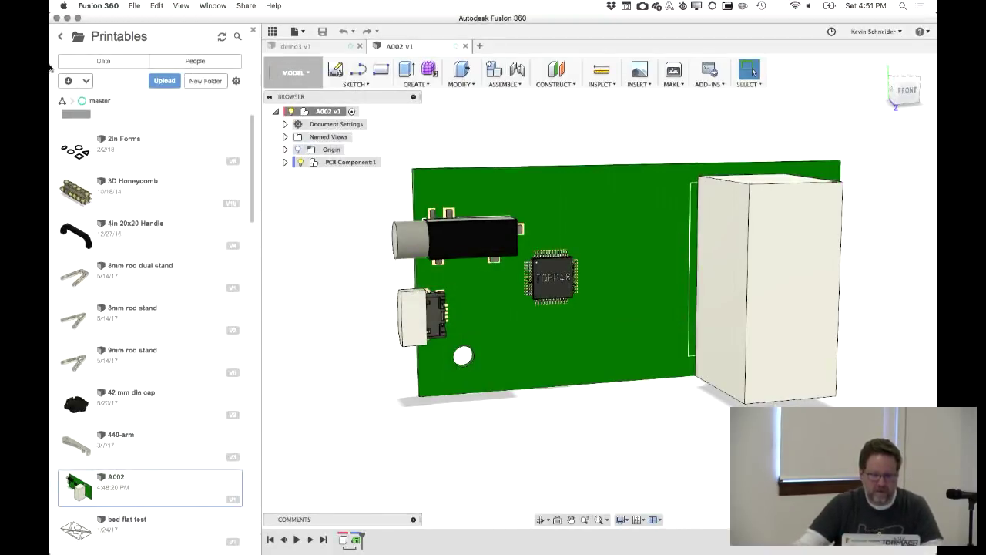
Create an 8 mm offset plane off the board face and start a sketch on it
{"action": "middle_click_drag", "start_coordinate": [428, 111], "coordinate": [585, 123], "text": "shift"}
{"action": "left_click", "coordinate": [556, 69]}
{"action": "left_click", "coordinate": [579, 224]}
{"action": "mouse_move", "coordinate": [545, 230]}
{"action": "middle_mouse_down", "text": "shift"}
{"action": "mouse_move", "coordinate": [533, 241]}
{"action": "mouse_move", "coordinate": [534, 223]}
{"action": "middle_mouse_up", "text": "shift"}
{"action": "right_click", "coordinate": [446, 273]}
{"action": "left_click", "coordinate": [472, 275]}
{"action": "middle_click_drag", "start_coordinate": [473, 265], "coordinate": [504, 154], "text": "shift"}
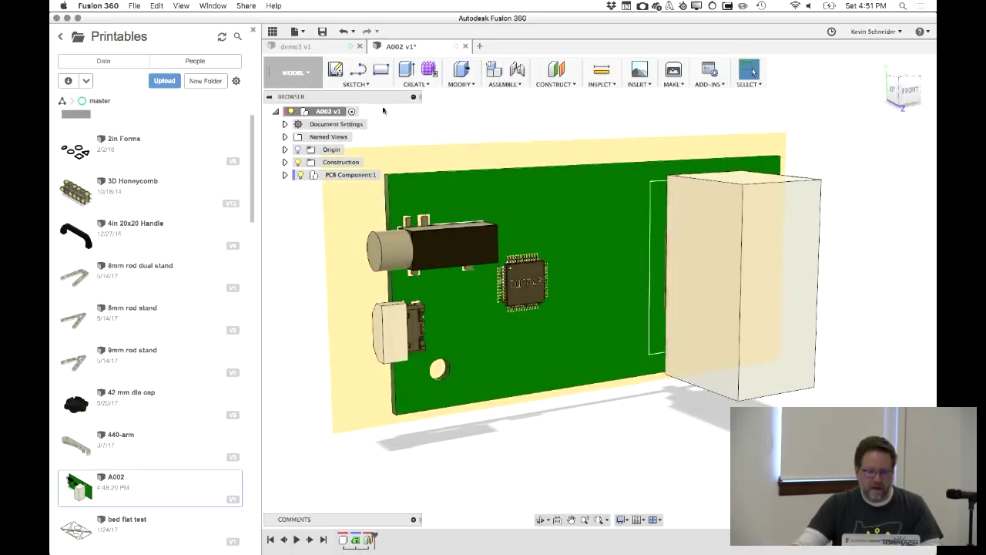
{"action": "left_click", "coordinate": [335, 69]}
{"action": "left_click", "coordinate": [520, 154]}
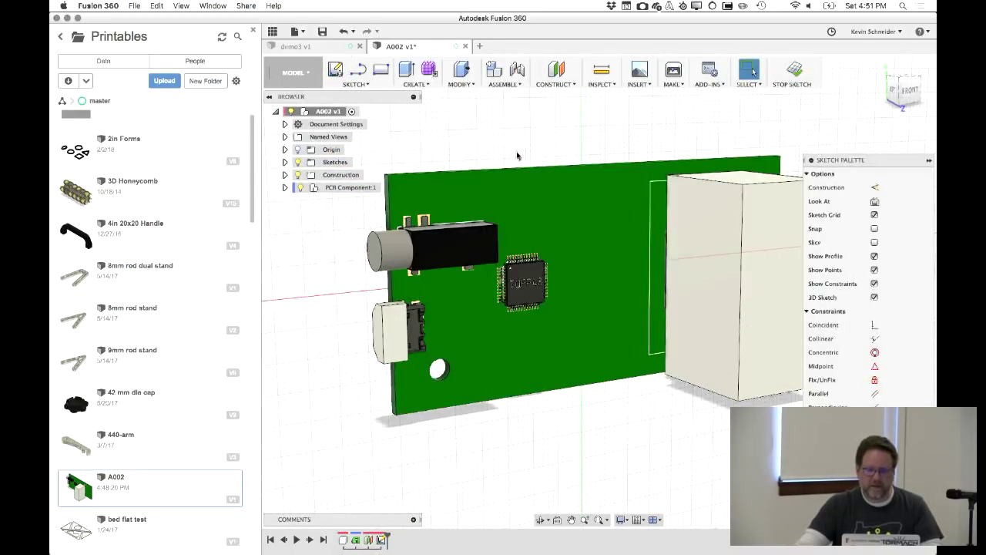
Draw a two-point rectangle from the board's top-left corner to its bottom-right corner
{"action": "key", "text": "p"}
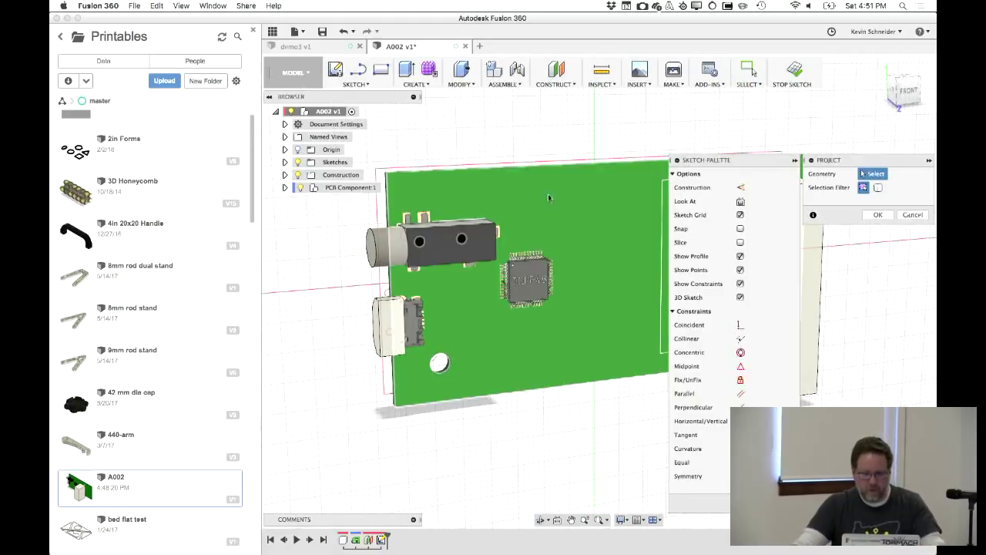
{"action": "mouse_move", "coordinate": [549, 199]}
{"action": "middle_mouse_down", "text": "shift"}
{"action": "mouse_move", "coordinate": [588, 150]}
{"action": "mouse_move", "coordinate": [579, 135]}
{"action": "mouse_move", "coordinate": [493, 107]}
{"action": "middle_mouse_up", "text": "shift"}
{"action": "left_click", "coordinate": [381, 70]}
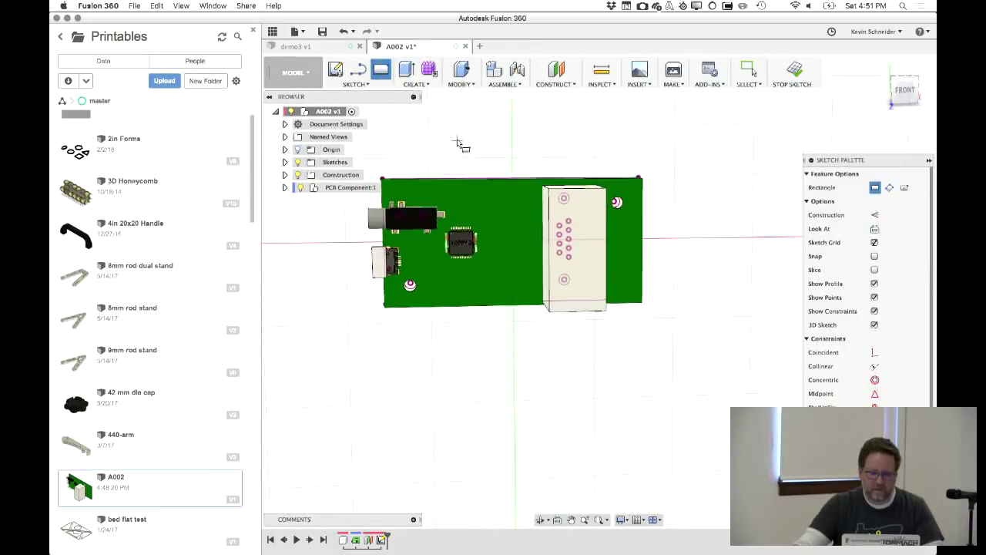
{"action": "left_click", "coordinate": [417, 176]}
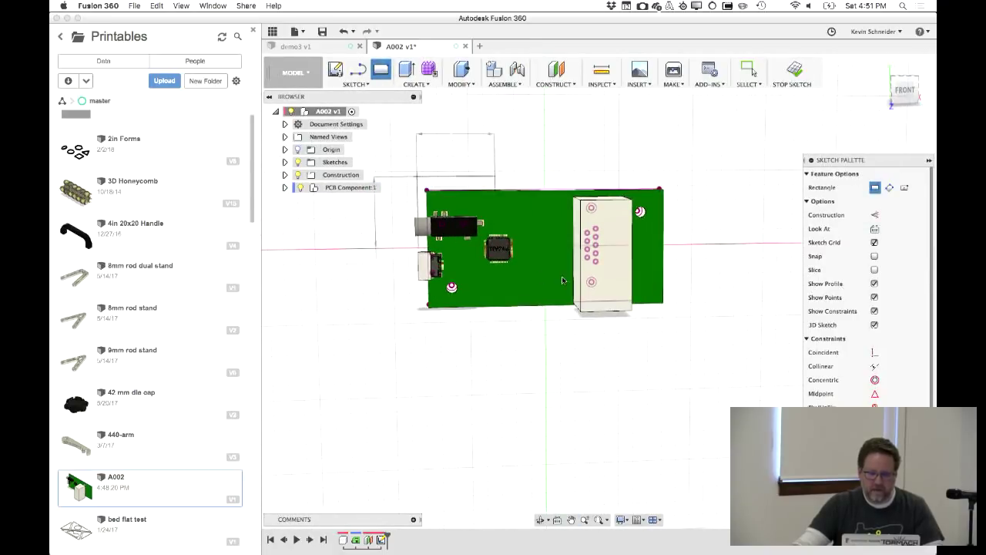
{"action": "left_click", "coordinate": [674, 324]}
{"action": "right_click", "coordinate": [615, 396]}
{"action": "left_click", "coordinate": [566, 418]}
{"action": "key", "text": "Escape"}
{"action": "middle_click_drag", "start_coordinate": [565, 418], "coordinate": [664, 405], "text": "shift"}
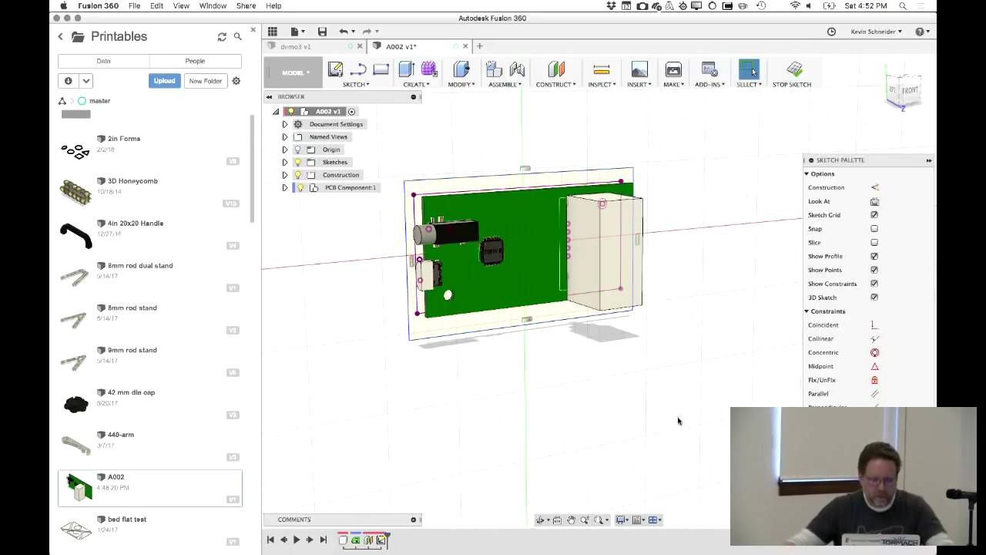
Change the rectangle's 3.042 offset dimension to 3
{"action": "middle_click_drag", "start_coordinate": [678, 421], "coordinate": [544, 455], "text": "shift"}
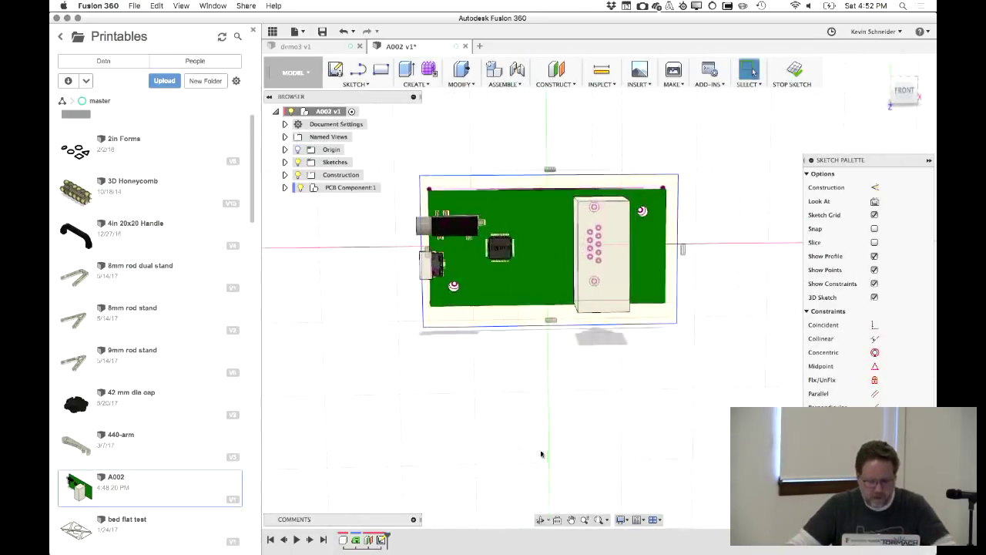
{"action": "left_click", "coordinate": [433, 207]}
{"action": "mouse_move", "coordinate": [498, 143]}
{"action": "middle_mouse_down"}
{"action": "mouse_move", "coordinate": [606, 149]}
{"action": "mouse_move", "coordinate": [583, 141]}
{"action": "mouse_move", "coordinate": [590, 146]}
{"action": "middle_mouse_up"}
{"action": "double_click", "coordinate": [459, 143]}
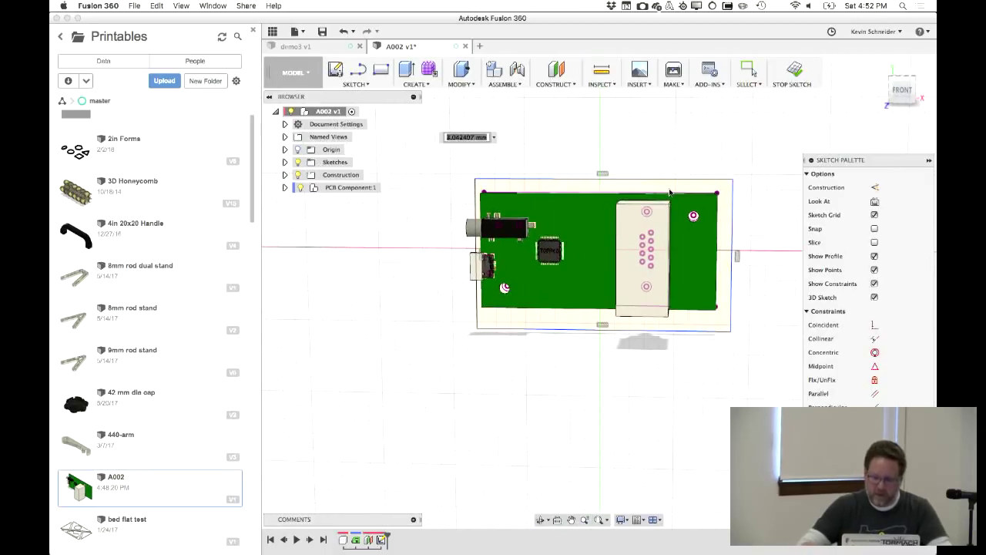
{"action": "type", "text": "3"}
{"action": "key", "text": "Return"}
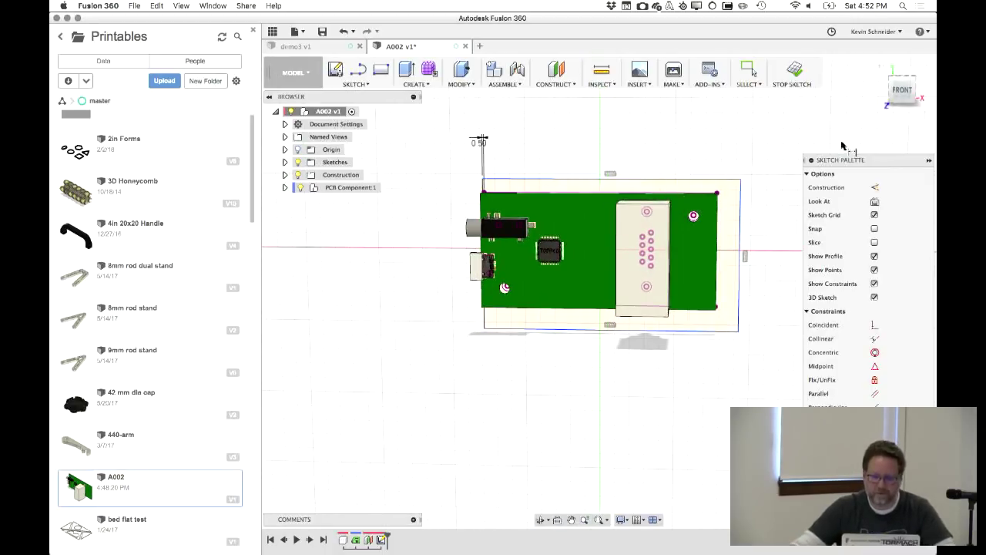
Add a 0.5 mm right-side offset dimension and link it to d15
{"action": "middle_click_drag", "start_coordinate": [772, 184], "coordinate": [726, 192]}
{"action": "left_click", "coordinate": [667, 222]}
{"action": "left_click", "coordinate": [693, 223]}
{"action": "left_click", "coordinate": [728, 153]}
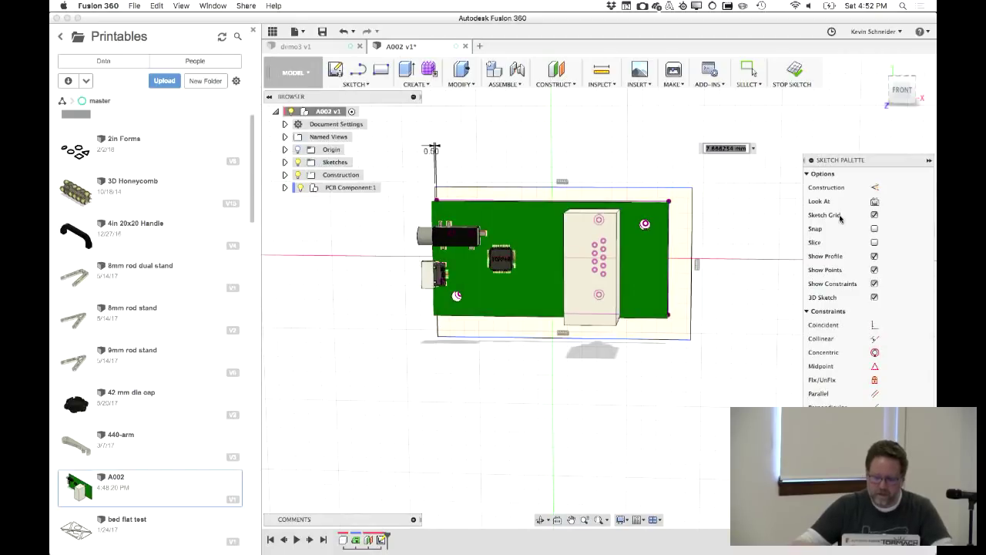
{"action": "type", "text": "0.5"}
{"action": "key", "text": "Return"}
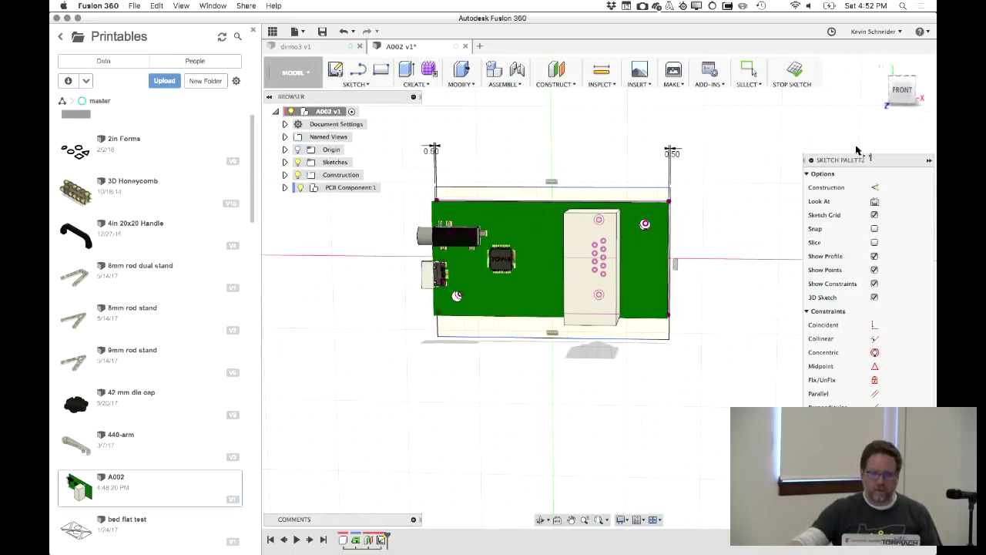
{"action": "double_click", "coordinate": [672, 153]}
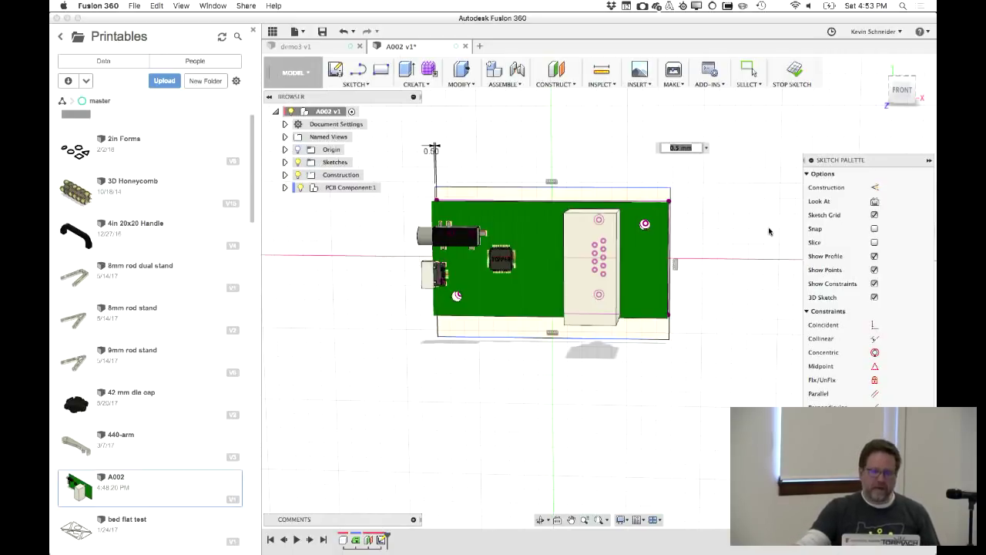
{"action": "left_click", "coordinate": [433, 148]}
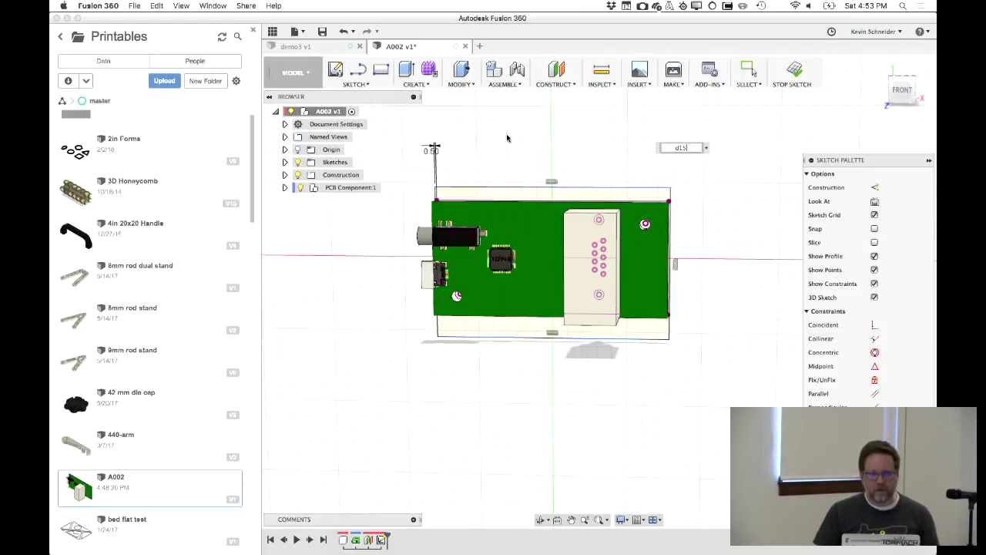
{"action": "key", "text": "Return"}
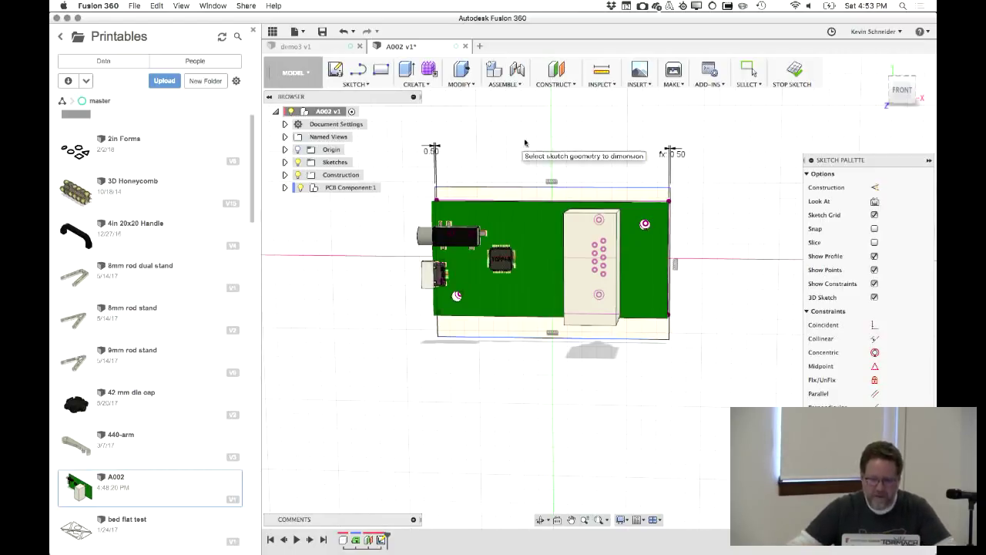
Dimension the rectangle's top offset at 2 mm and the bottom offset to match at 2.00
{"action": "left_click", "coordinate": [523, 195]}
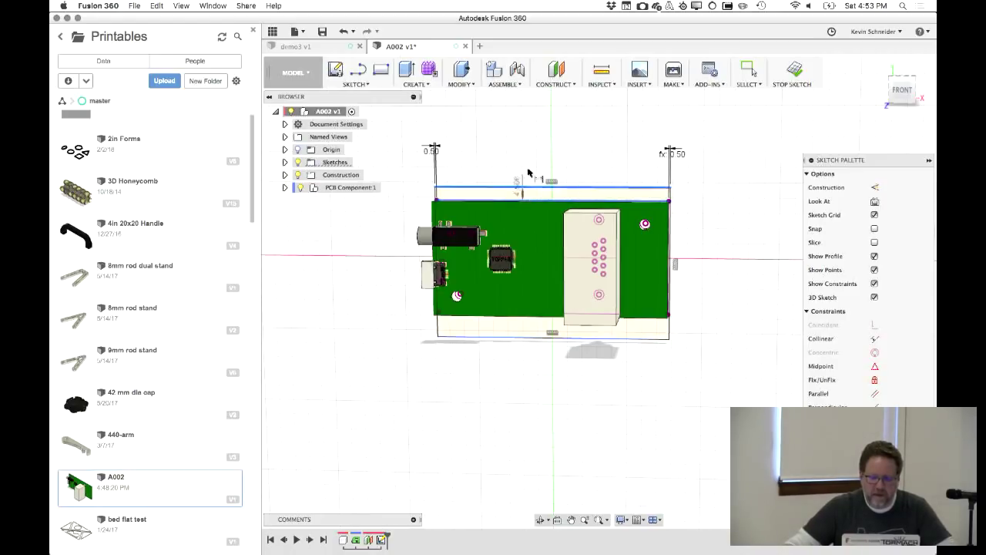
{"action": "left_click", "coordinate": [522, 154]}
{"action": "type", "text": "2"}
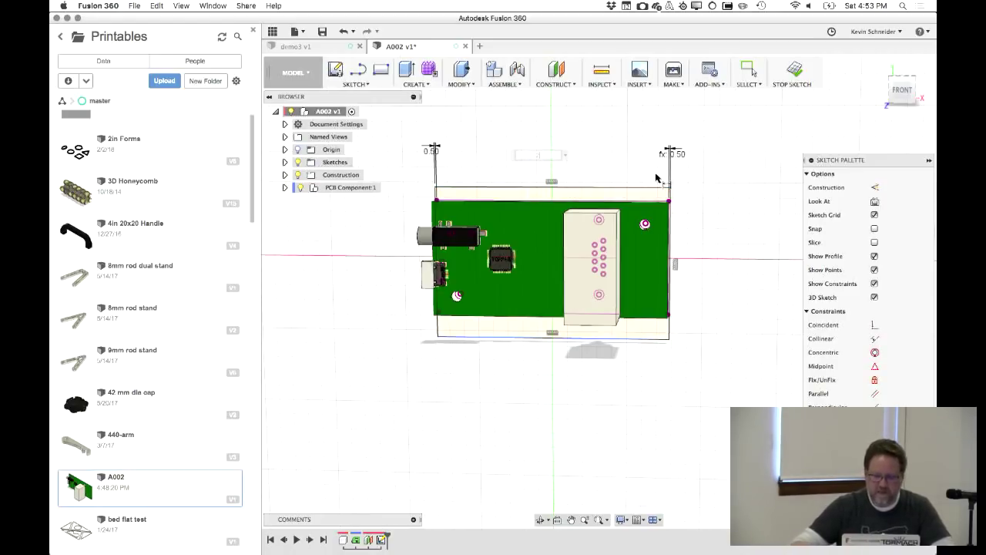
{"action": "key", "text": "Return"}
{"action": "middle_click_drag", "start_coordinate": [630, 143], "coordinate": [609, 323], "text": "shift"}
{"action": "left_click", "coordinate": [583, 344]}
{"action": "key", "text": "l"}
{"action": "left_click", "coordinate": [613, 342]}
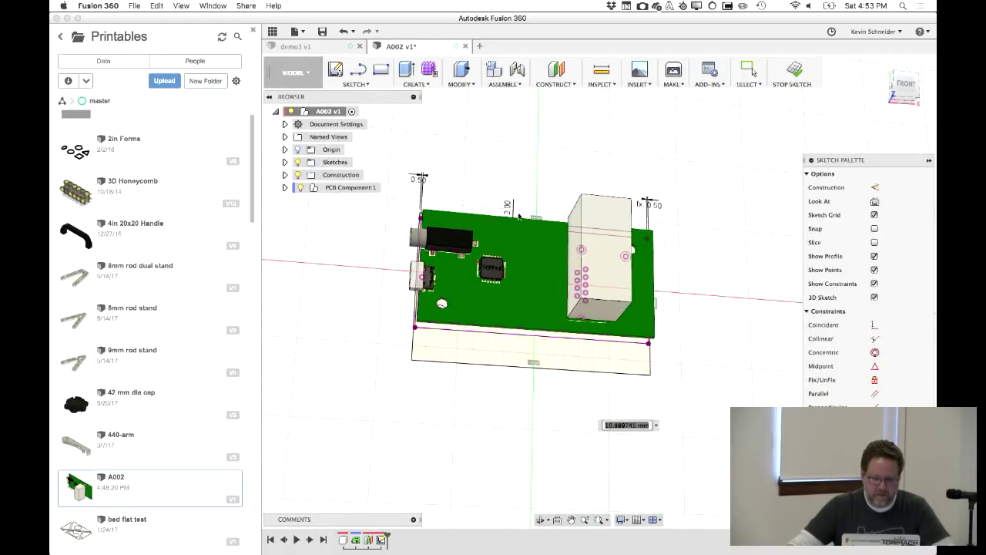
{"action": "key", "text": "Escape"}
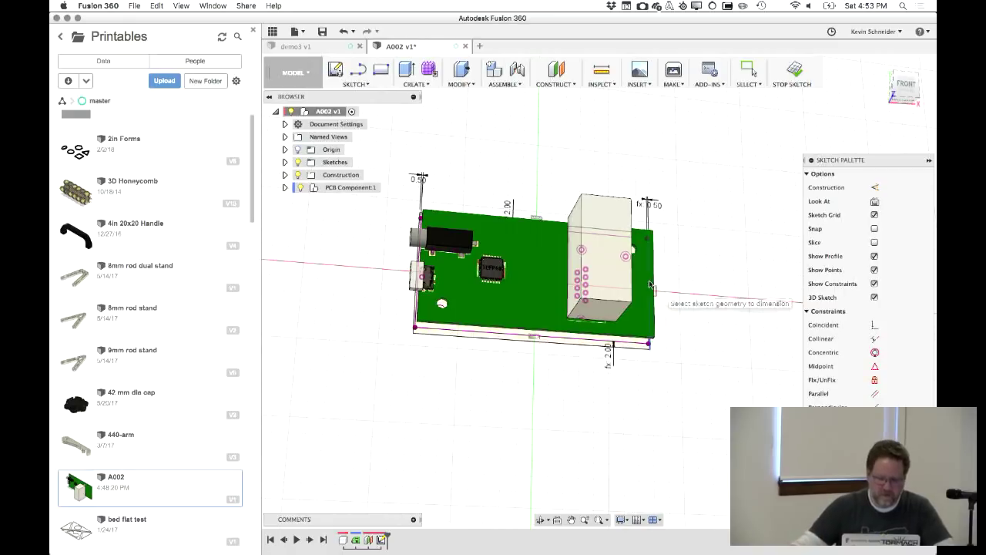
{"action": "mouse_move", "coordinate": [654, 288]}
{"action": "middle_mouse_down", "text": "shift"}
{"action": "mouse_move", "coordinate": [634, 198]}
{"action": "mouse_move", "coordinate": [670, 200]}
{"action": "mouse_move", "coordinate": [696, 183]}
{"action": "mouse_move", "coordinate": [687, 179]}
{"action": "middle_mouse_up", "text": "shift"}
{"action": "key", "text": "e"}
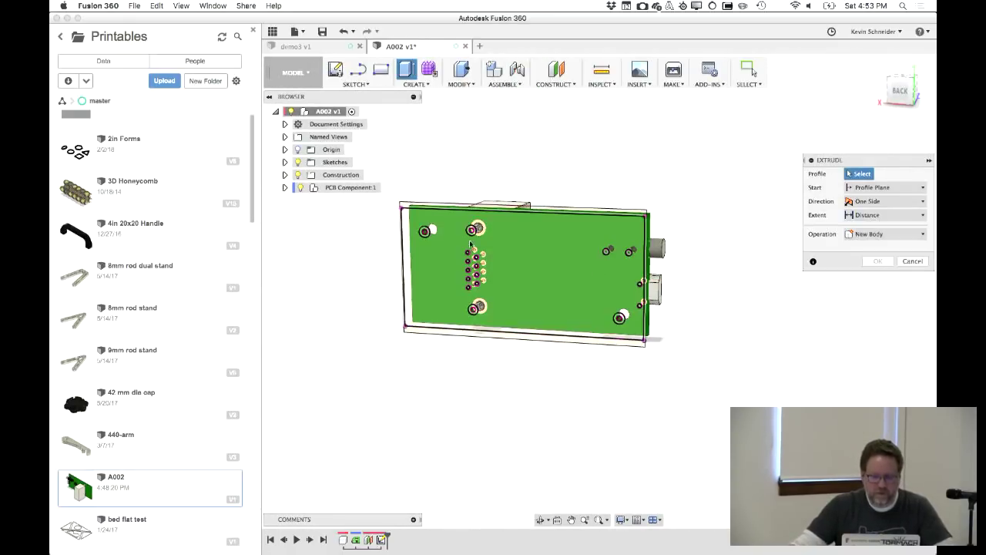
Select all 19 board-outline sketch profiles for extrusion
{"action": "left_click", "coordinate": [517, 276]}
{"action": "scroll", "coordinate": [517, 275], "scroll_direction": "up", "scroll_amount": 5}
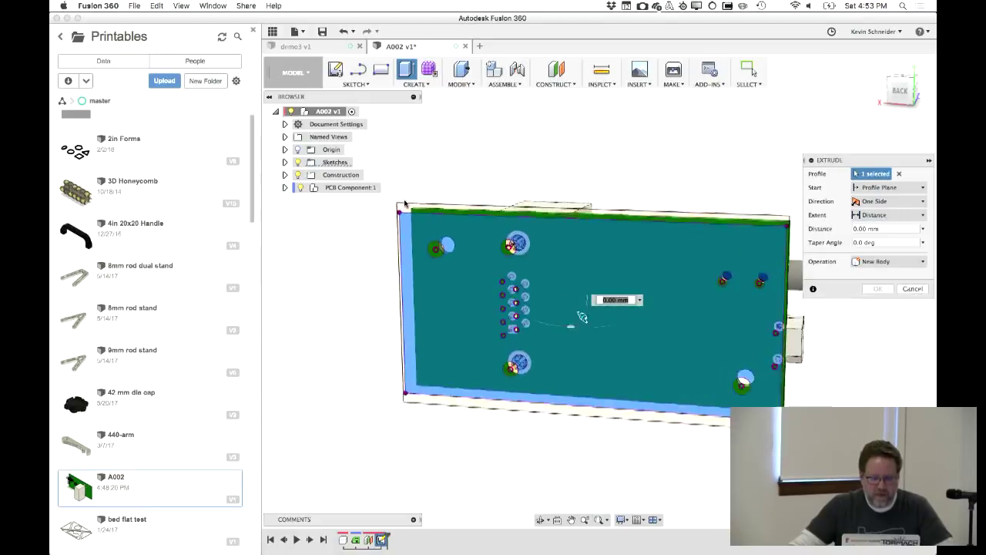
{"action": "left_click", "coordinate": [686, 378]}
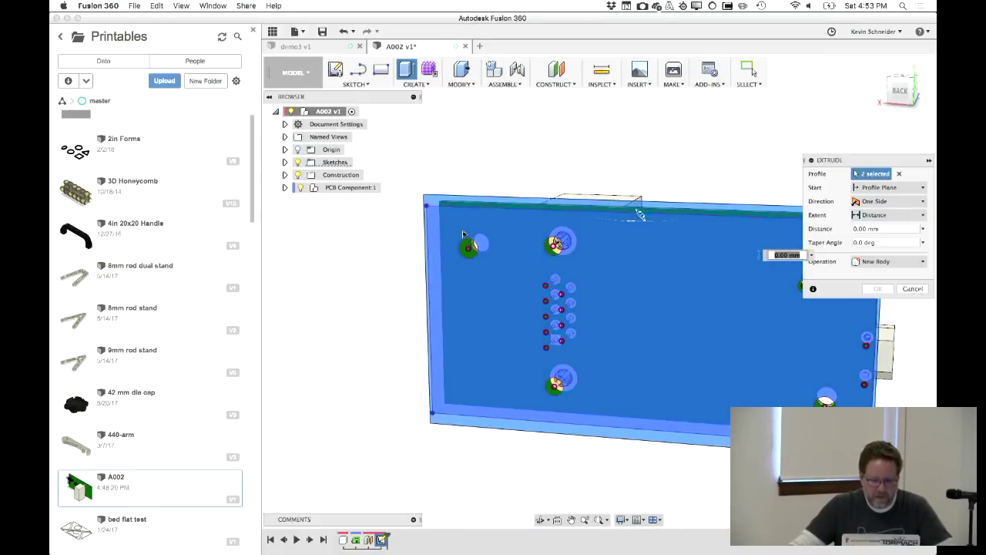
{"action": "left_click_drag", "start_coordinate": [452, 218], "coordinate": [620, 399]}
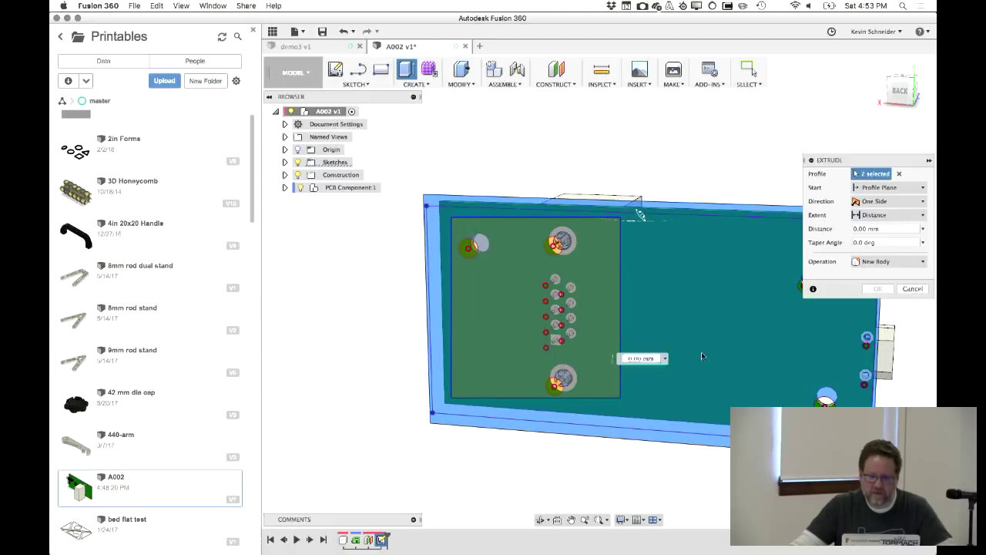
{"action": "middle_click_drag", "start_coordinate": [629, 342], "coordinate": [467, 325]}
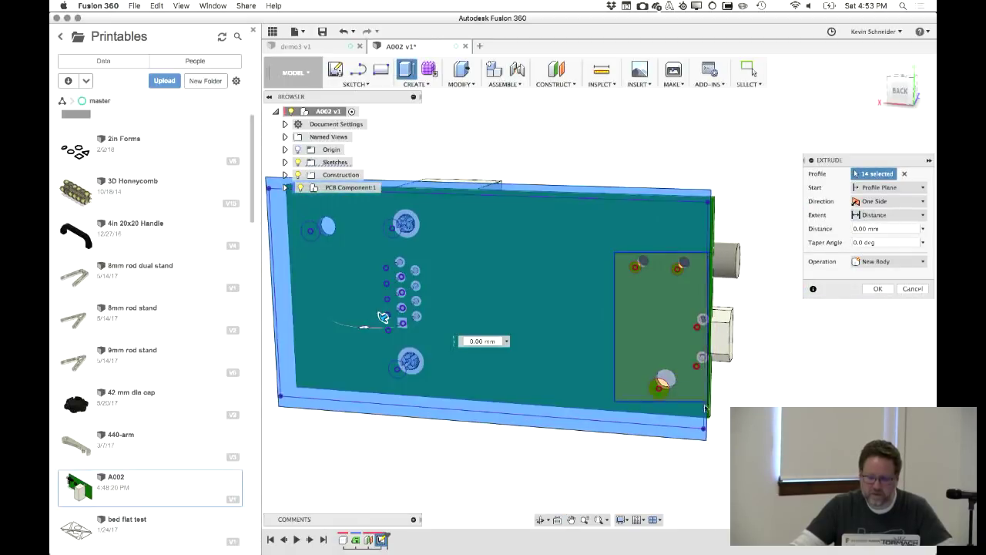
{"action": "left_click", "coordinate": [656, 389]}
Extrude the selected profiles -25 mm as a new body
{"action": "middle_click_drag", "start_coordinate": [678, 139], "coordinate": [638, 159], "text": "shift"}
{"action": "left_click_drag", "start_coordinate": [528, 439], "coordinate": [705, 375]}
{"action": "middle_click_drag", "start_coordinate": [705, 375], "coordinate": [662, 397], "text": "shift"}
{"action": "left_click_drag", "start_coordinate": [594, 438], "coordinate": [550, 433]}
{"action": "middle_click_drag", "start_coordinate": [550, 434], "coordinate": [662, 400], "text": "shift"}
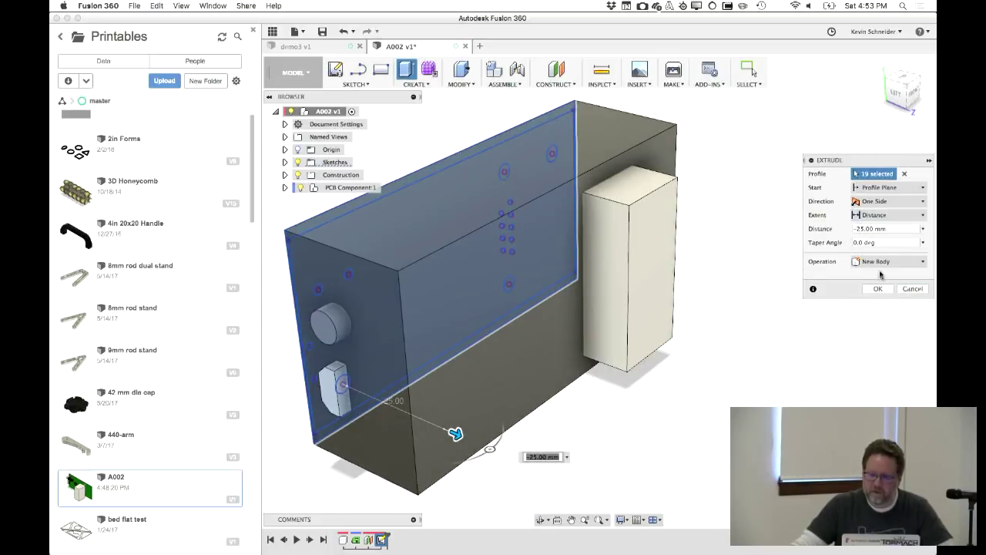
{"action": "left_click", "coordinate": [877, 289]}
{"action": "left_click", "coordinate": [912, 93]}
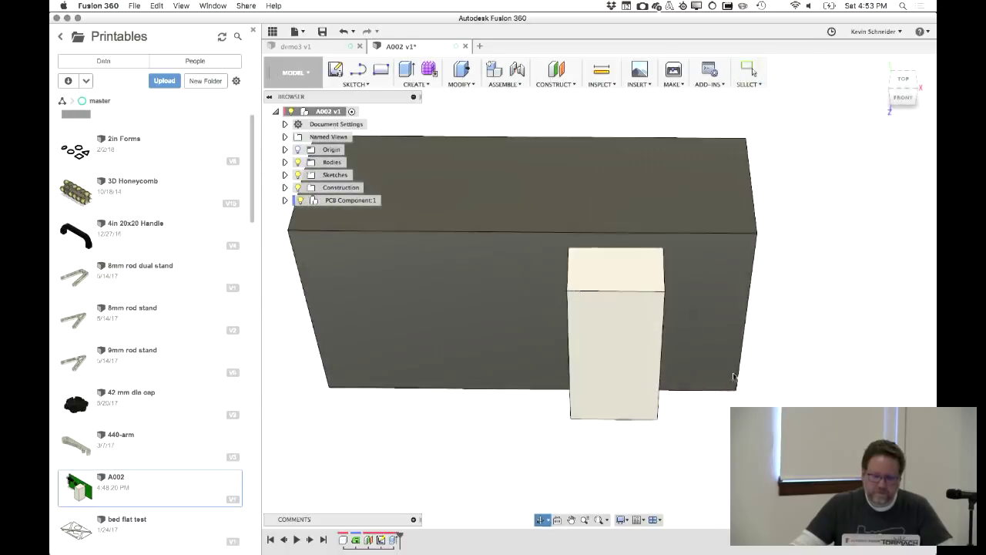
Sketch an angled line across the block's top face
{"action": "left_click", "coordinate": [357, 69]}
{"action": "left_click", "coordinate": [530, 222]}
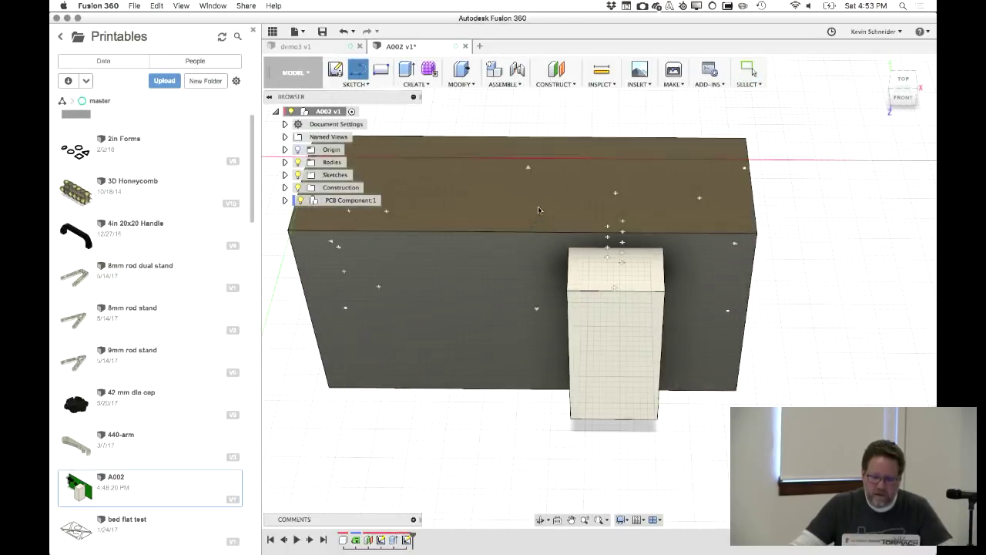
{"action": "left_click", "coordinate": [465, 340]}
{"action": "left_click", "coordinate": [521, 275]}
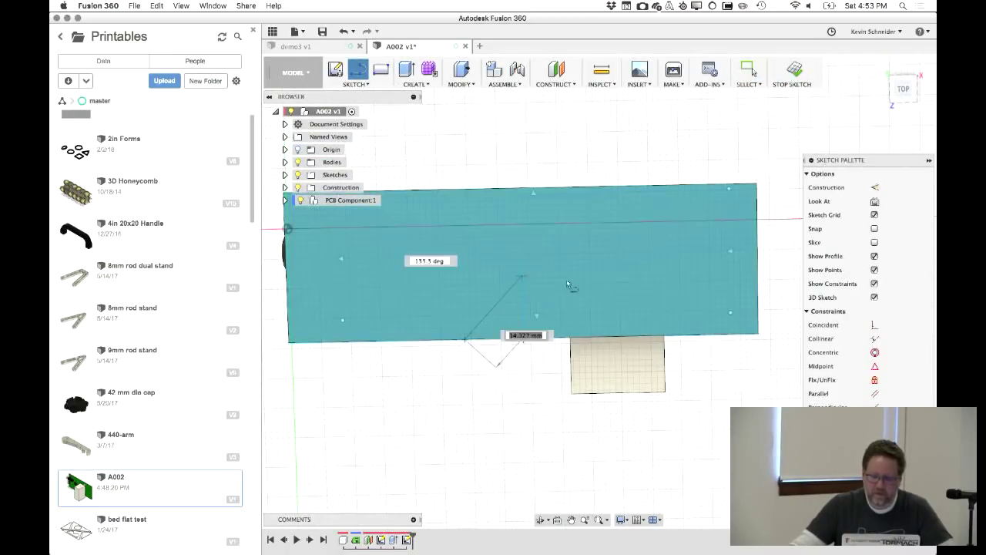
{"action": "double_click", "coordinate": [758, 270]}
{"action": "key", "text": "Escape"}
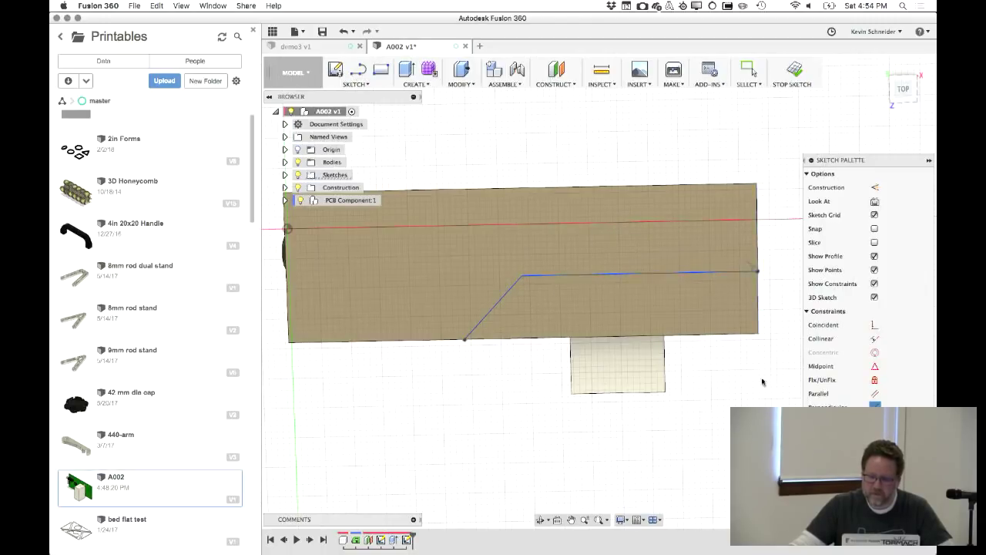
Cut the profile beside the line through the block with extent All
{"action": "key", "text": "e"}
{"action": "left_click", "coordinate": [670, 181]}
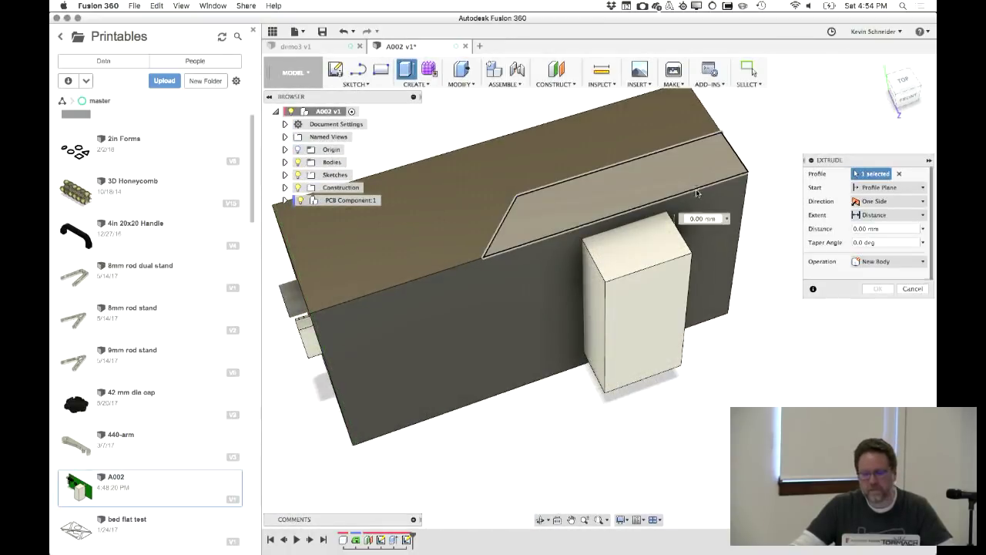
{"action": "left_click_drag", "start_coordinate": [609, 187], "coordinate": [605, 402]}
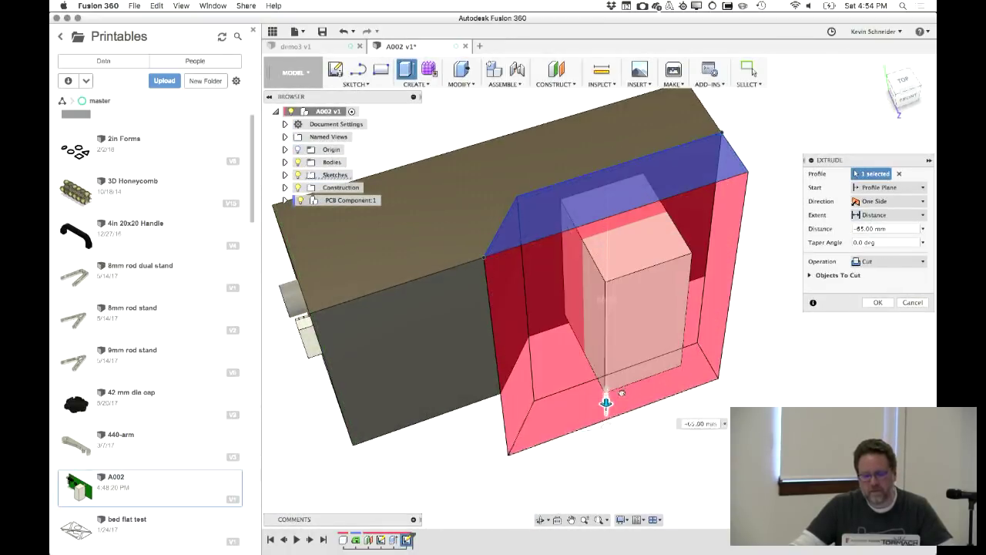
{"action": "left_click", "coordinate": [885, 215]}
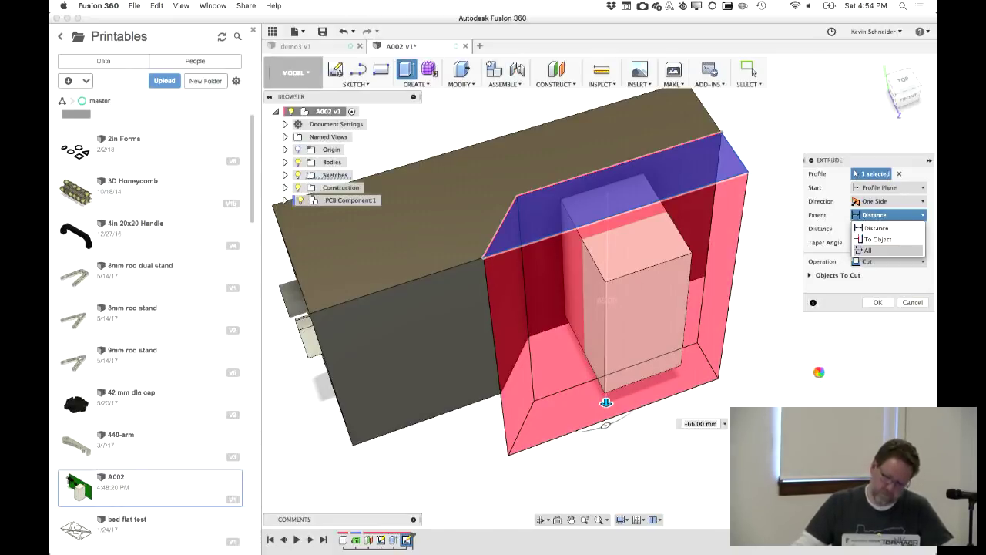
{"action": "left_click", "coordinate": [877, 316]}
{"action": "middle_click_drag", "start_coordinate": [768, 368], "coordinate": [754, 409], "text": "shift"}
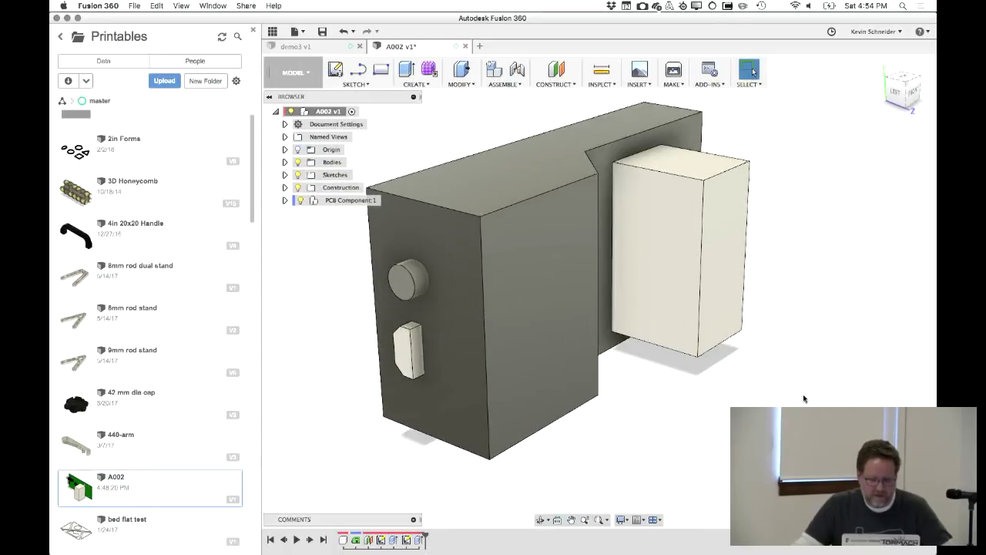
Shell the block body with direction Outside and 1.5 mm wall thickness
{"action": "left_click", "coordinate": [459, 84]}
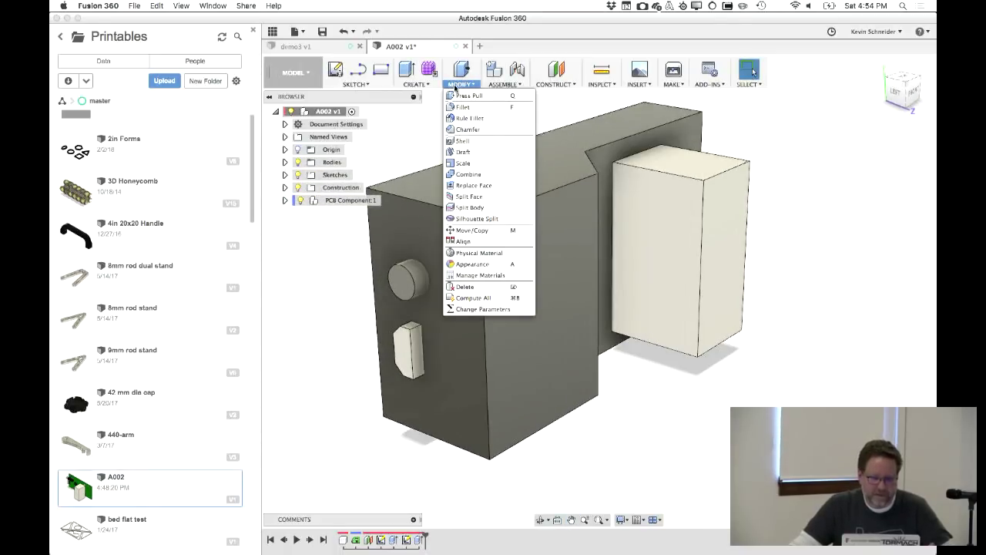
{"action": "left_click", "coordinate": [463, 141]}
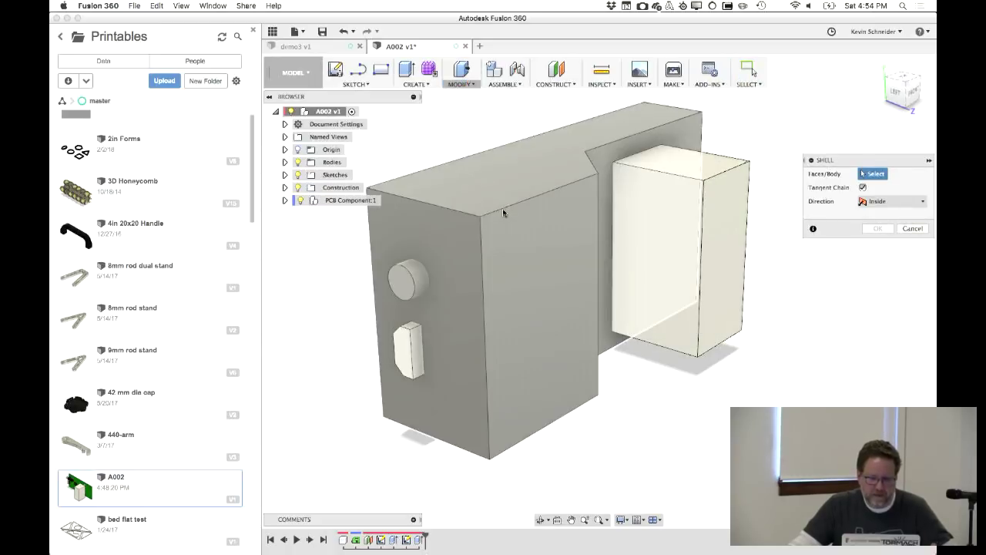
{"action": "left_click", "coordinate": [503, 208]}
{"action": "left_click", "coordinate": [887, 215]}
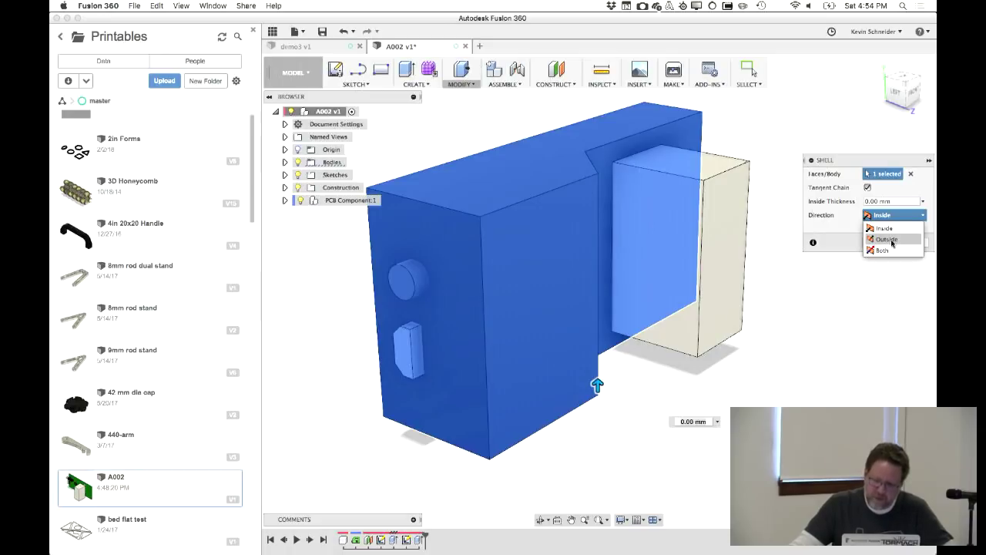
{"action": "left_click", "coordinate": [888, 239]}
{"action": "left_click", "coordinate": [888, 201]}
{"action": "double_click", "coordinate": [878, 199]}
{"action": "type", "text": "1.5"}
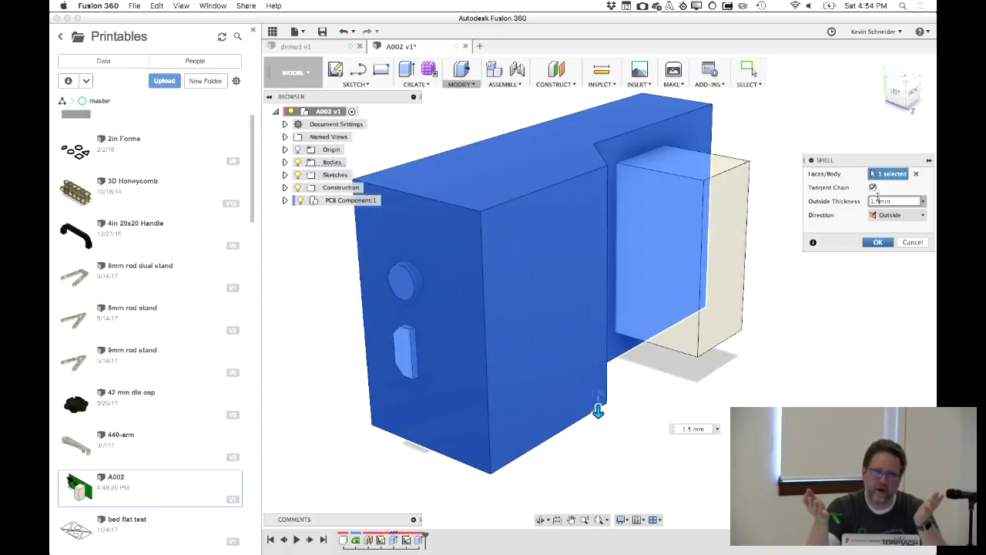
{"action": "left_click", "coordinate": [878, 200]}
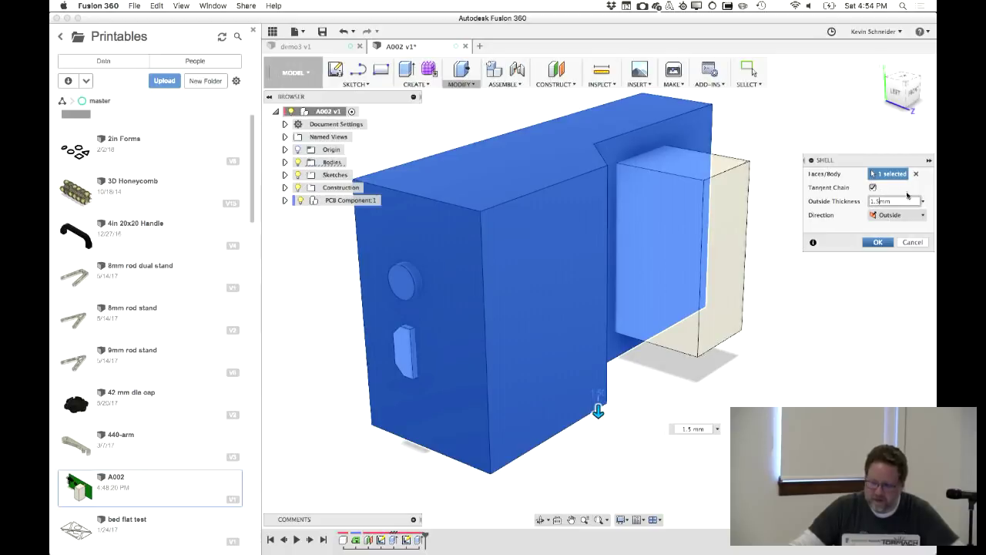
{"action": "left_click", "coordinate": [878, 242]}
{"action": "mouse_move", "coordinate": [808, 149]}
{"action": "middle_mouse_down", "text": "shift"}
{"action": "mouse_move", "coordinate": [788, 147]}
{"action": "mouse_move", "coordinate": [813, 130]}
{"action": "mouse_move", "coordinate": [790, 147]}
{"action": "middle_mouse_up", "text": "shift"}
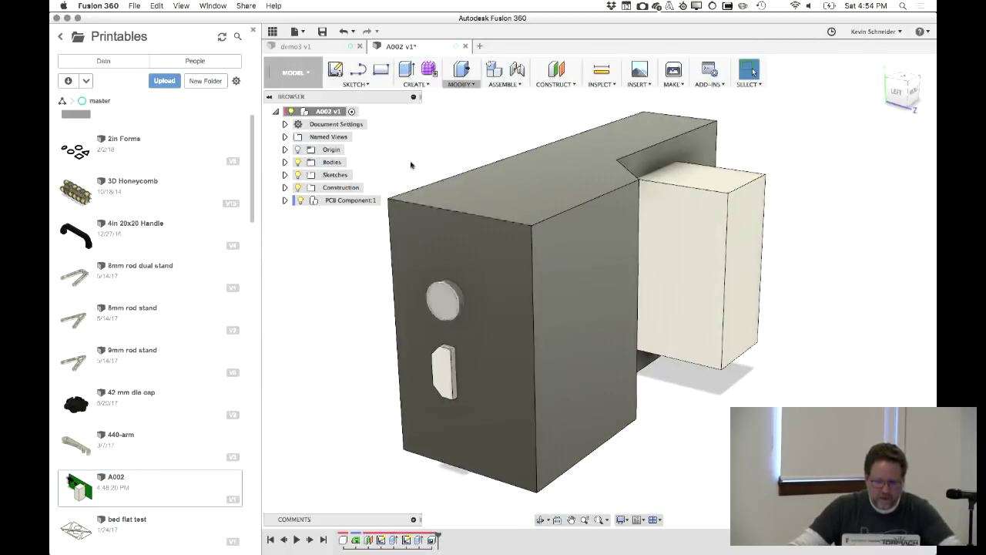
{"action": "left_click", "coordinate": [462, 84]}
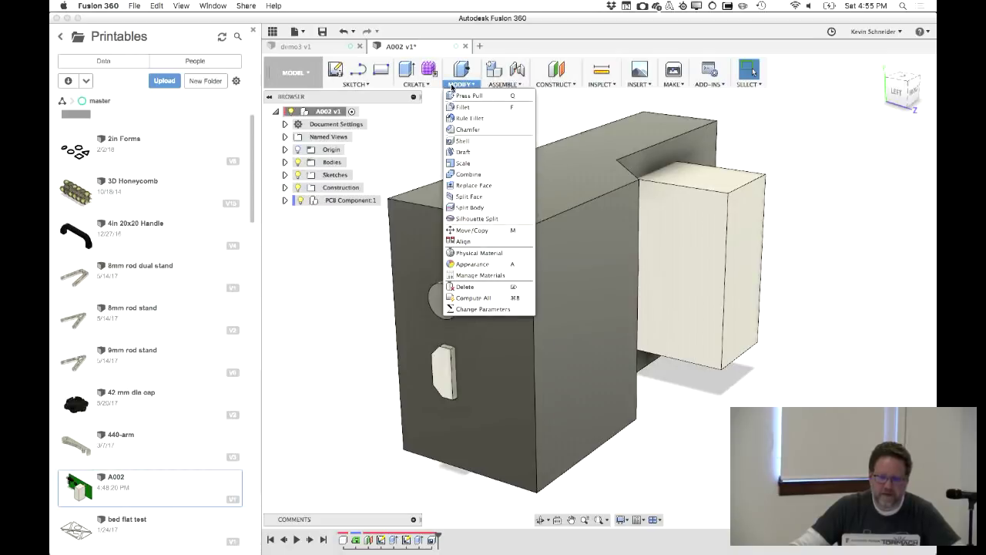
Fillet the enclosure's two vertical step edges with a 7.50 mm radius
{"action": "middle_click_drag", "start_coordinate": [439, 98], "coordinate": [500, 131], "text": "shift"}
{"action": "right_click", "coordinate": [514, 105]}
{"action": "key", "text": "f"}
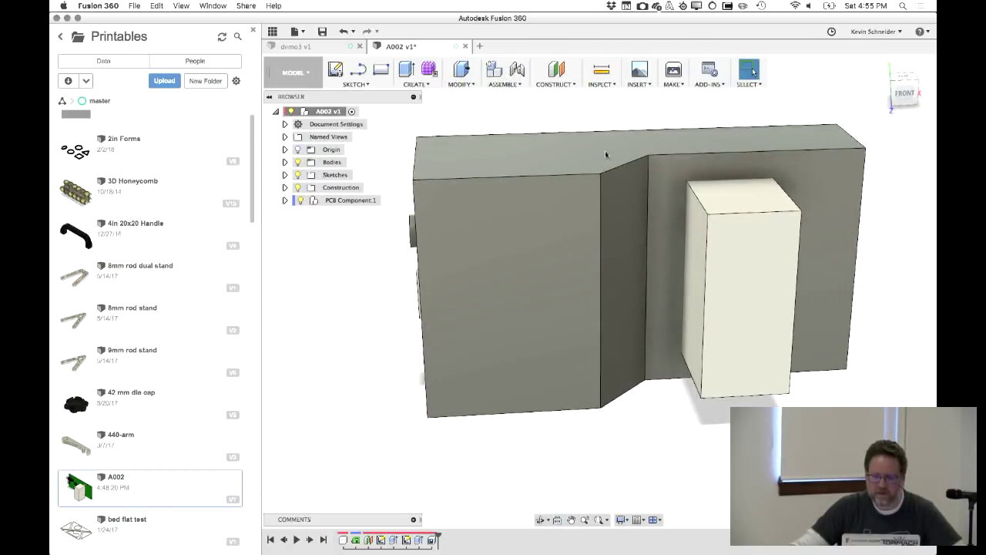
{"action": "left_click", "coordinate": [647, 193]}
{"action": "left_click", "coordinate": [601, 221]}
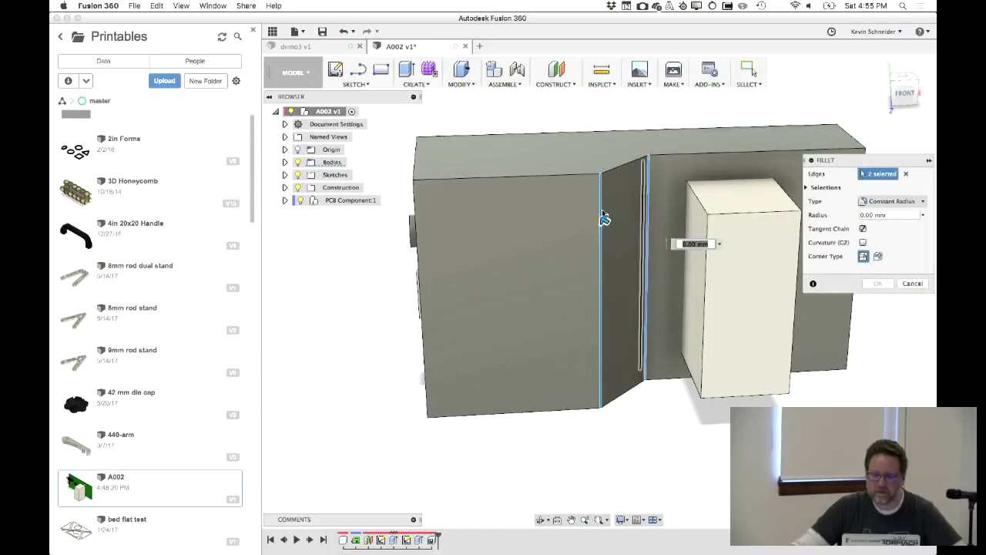
{"action": "mouse_move", "coordinate": [606, 218]}
{"action": "left_mouse_down"}
{"action": "mouse_move", "coordinate": [593, 218]}
{"action": "mouse_move", "coordinate": [602, 219]}
{"action": "left_mouse_up"}
{"action": "middle_click_drag", "start_coordinate": [562, 129], "coordinate": [532, 136], "text": "shift"}
{"action": "right_click", "coordinate": [524, 127]}
{"action": "left_click", "coordinate": [560, 114]}
{"action": "middle_click_drag", "start_coordinate": [540, 127], "coordinate": [498, 139], "text": "shift"}
{"action": "left_click", "coordinate": [501, 84]}
{"action": "mouse_move", "coordinate": [460, 81]}
{"action": "left_click", "coordinate": [481, 176]}
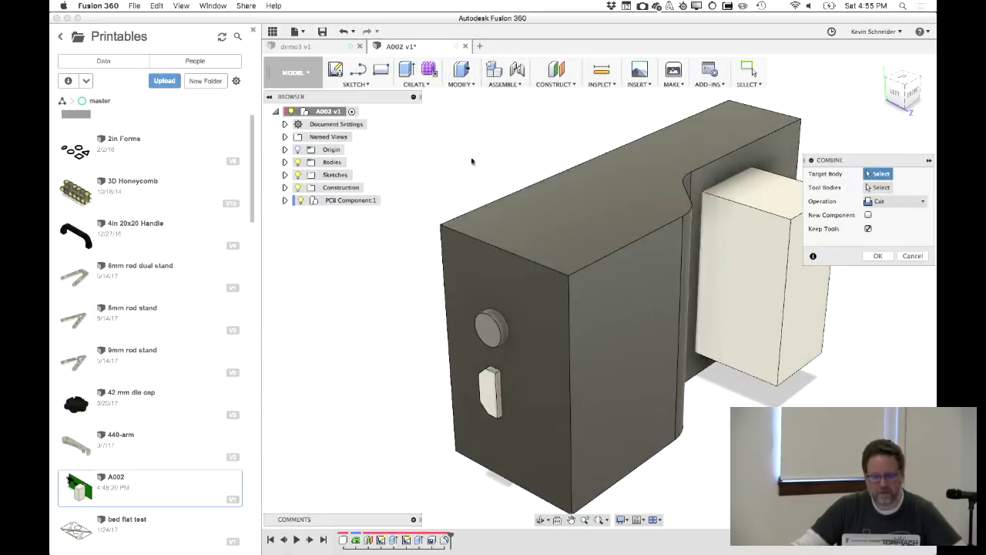
Cut the jack cylinder, port and board box from the enclosure, keeping the tool bodies
{"action": "middle_click_drag", "start_coordinate": [532, 173], "coordinate": [561, 168], "text": "shift"}
{"action": "left_click", "coordinate": [562, 168]}
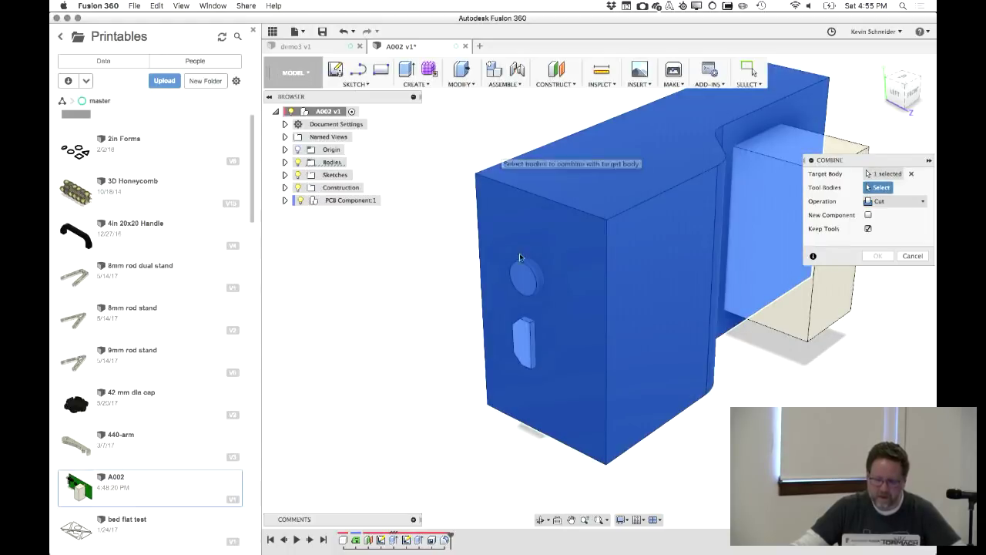
{"action": "left_click", "coordinate": [527, 273]}
{"action": "left_click", "coordinate": [531, 335]}
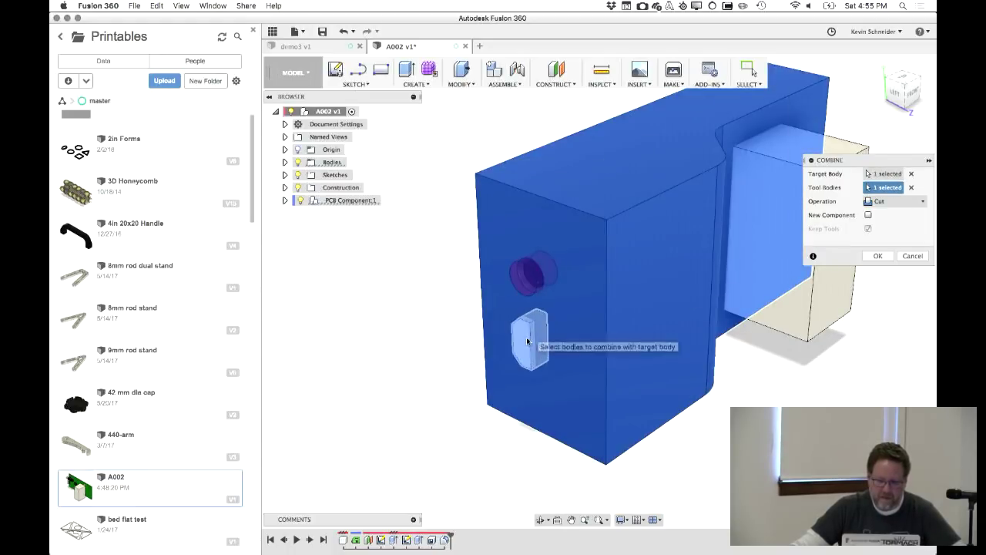
{"action": "middle_click_drag", "start_coordinate": [474, 464], "coordinate": [593, 254], "text": "shift"}
{"action": "left_click", "coordinate": [586, 251]}
{"action": "middle_click_drag", "start_coordinate": [495, 414], "coordinate": [532, 389], "text": "shift"}
{"action": "key", "text": "Return"}
Inspect the cut result and list the bodies stacked at the jack hole
{"action": "middle_click_drag", "start_coordinate": [726, 353], "coordinate": [373, 253], "text": "shift"}
{"action": "left_click", "coordinate": [373, 253]}
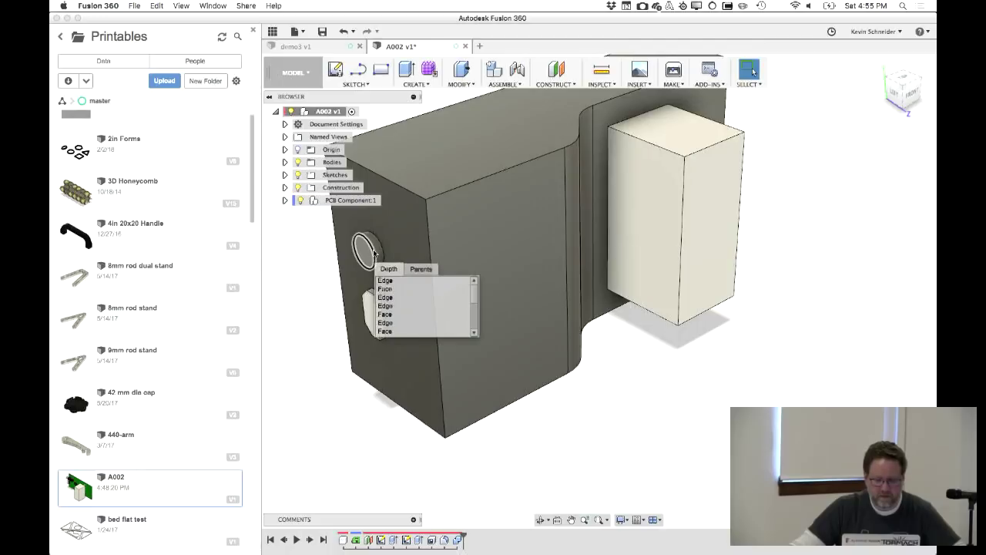
{"action": "middle_click_drag", "start_coordinate": [308, 399], "coordinate": [445, 424]}
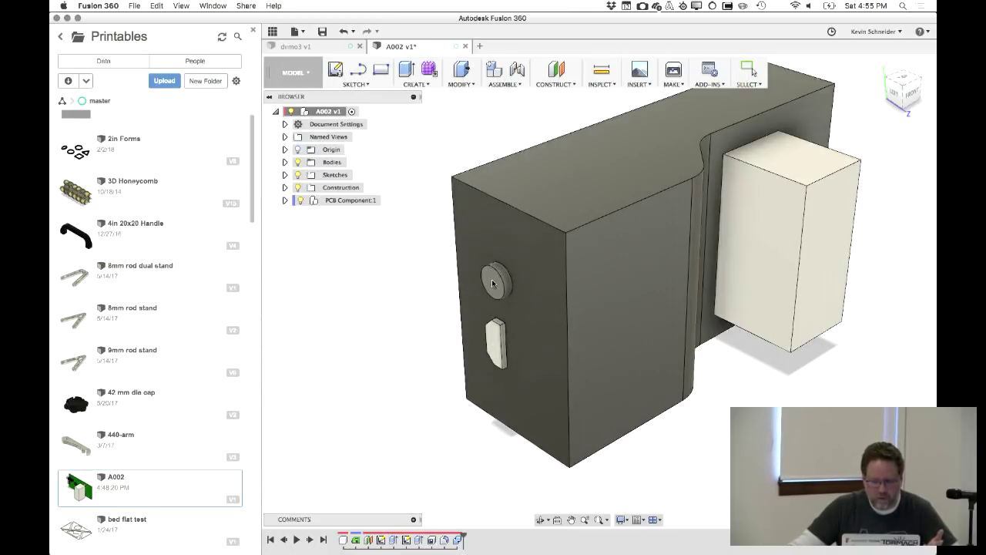
{"action": "left_click", "coordinate": [494, 285]}
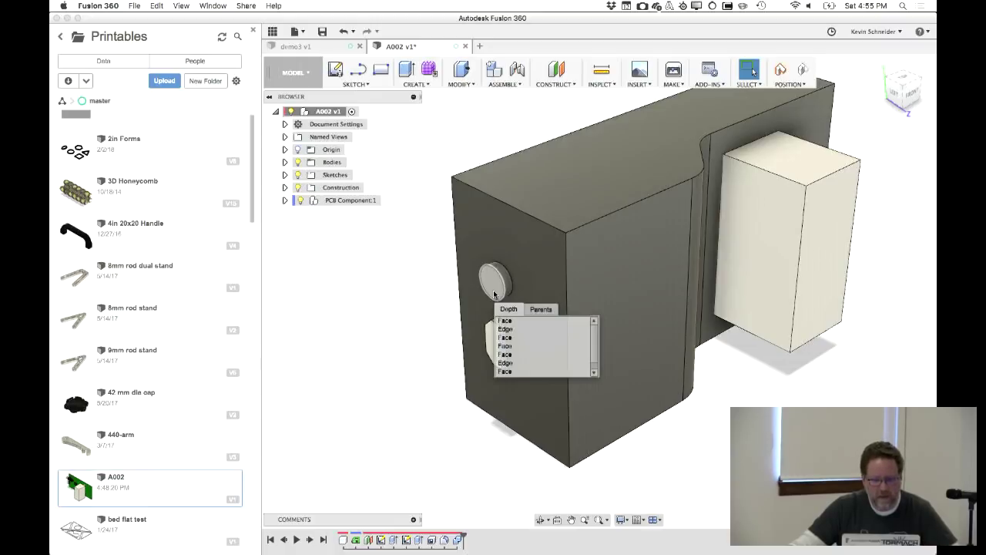
Hide the Body3 jack cylinder and the port body to expose their holes
{"action": "scroll", "coordinate": [494, 293], "scroll_direction": "down", "scroll_amount": 2}
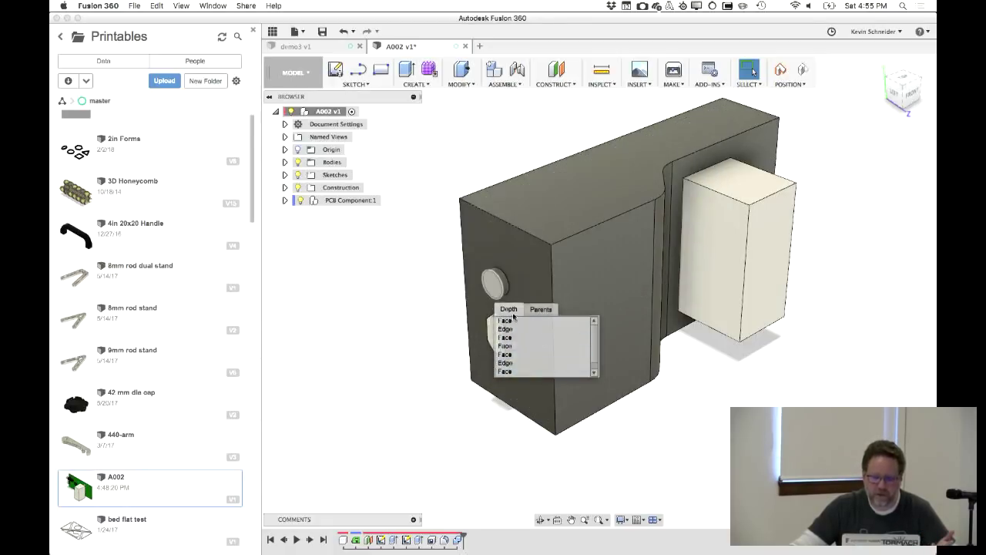
{"action": "left_click", "coordinate": [541, 308]}
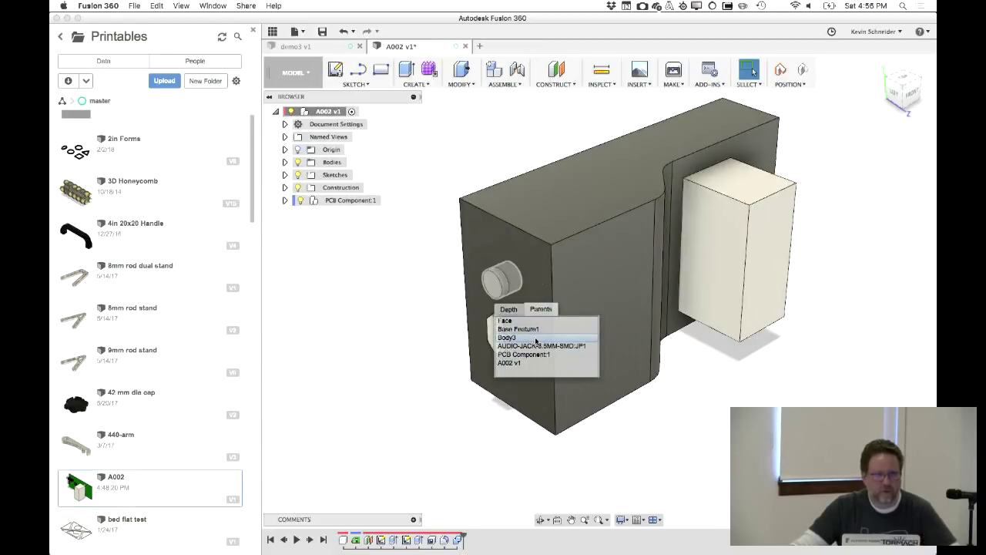
{"action": "left_click", "coordinate": [536, 341]}
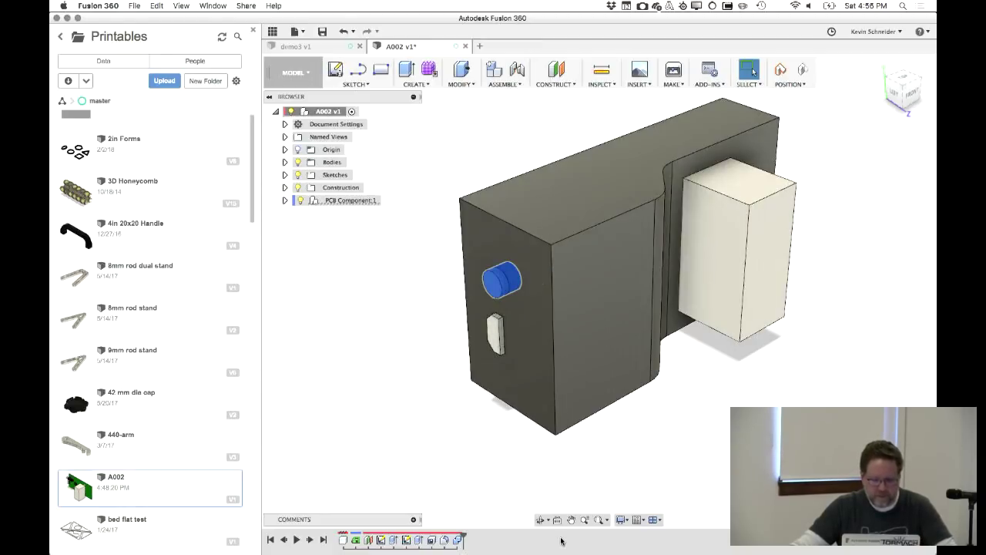
{"action": "left_click", "coordinate": [380, 469]}
{"action": "middle_click_drag", "start_coordinate": [397, 475], "coordinate": [433, 480]}
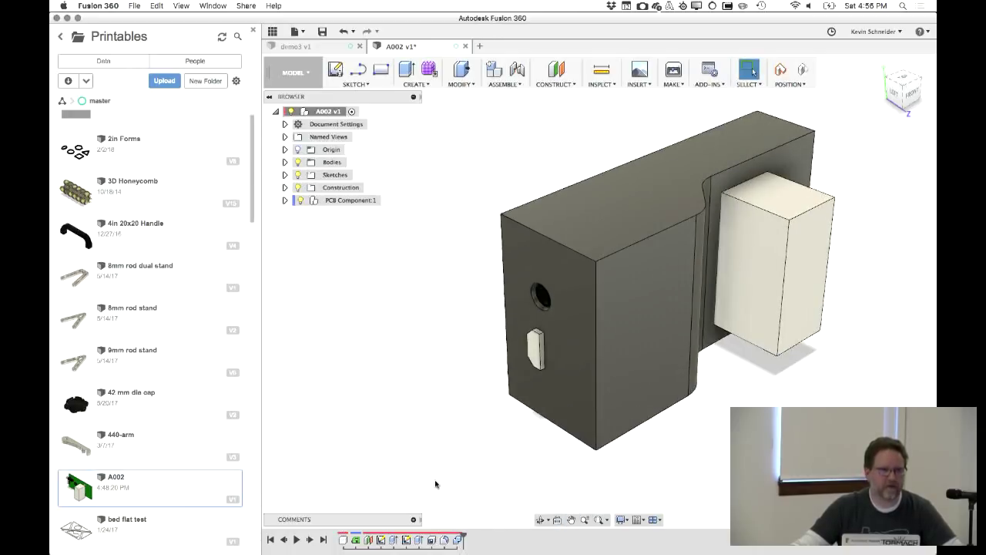
{"action": "left_click", "coordinate": [535, 348]}
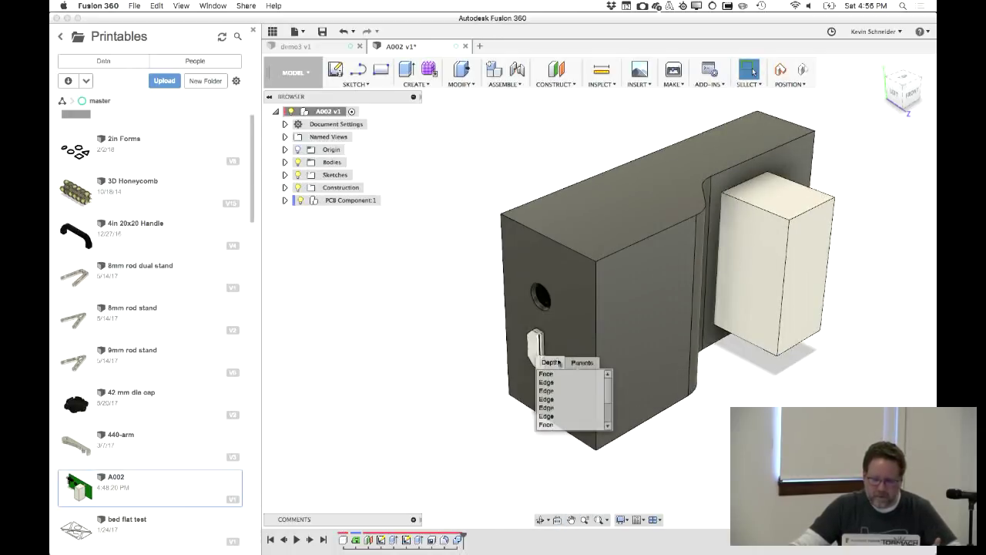
{"action": "left_click", "coordinate": [580, 382]}
{"action": "left_click", "coordinate": [378, 454]}
{"action": "middle_click_drag", "start_coordinate": [378, 454], "coordinate": [691, 325], "text": "shift"}
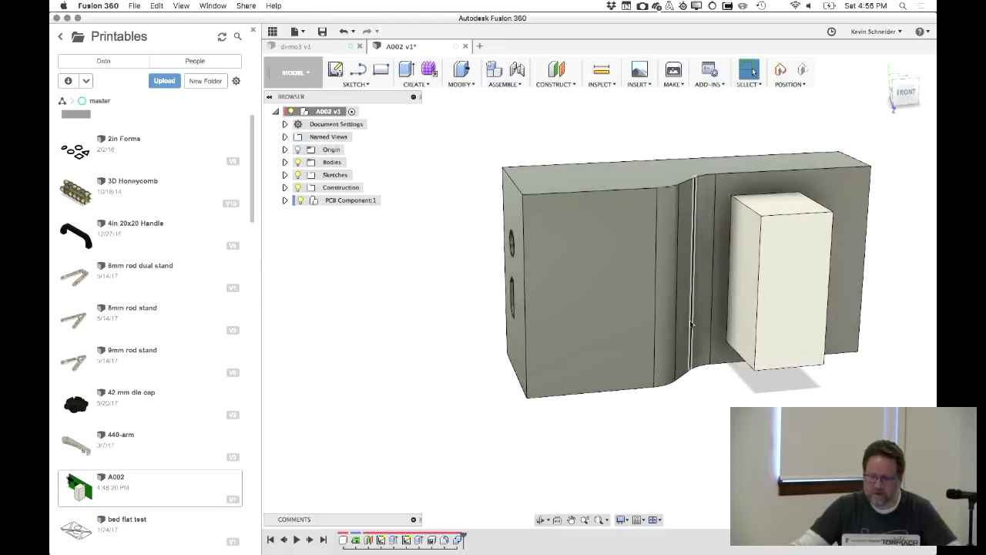
Select the board box body and revert the accidental component position change
{"action": "left_click", "coordinate": [775, 280]}
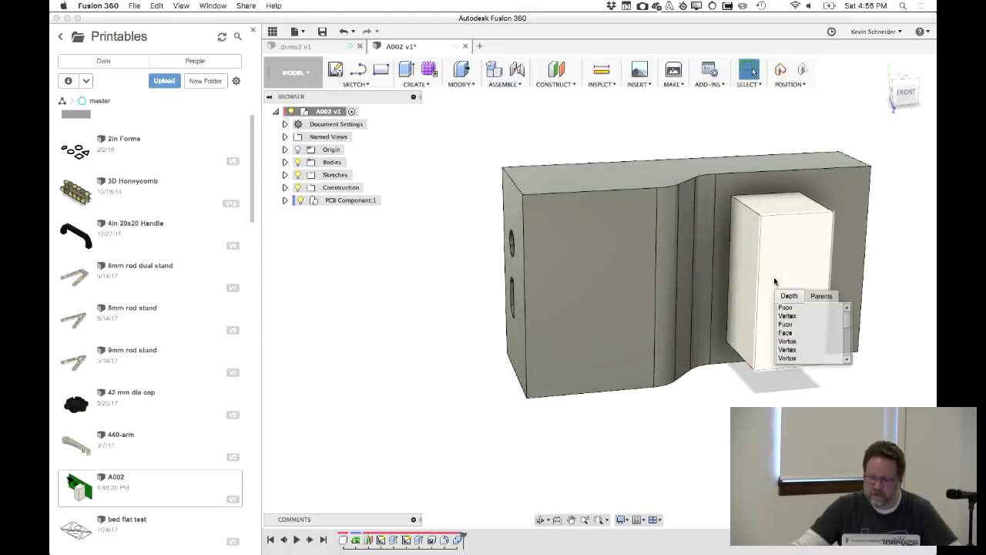
{"action": "left_click", "coordinate": [819, 296]}
{"action": "left_click", "coordinate": [806, 331]}
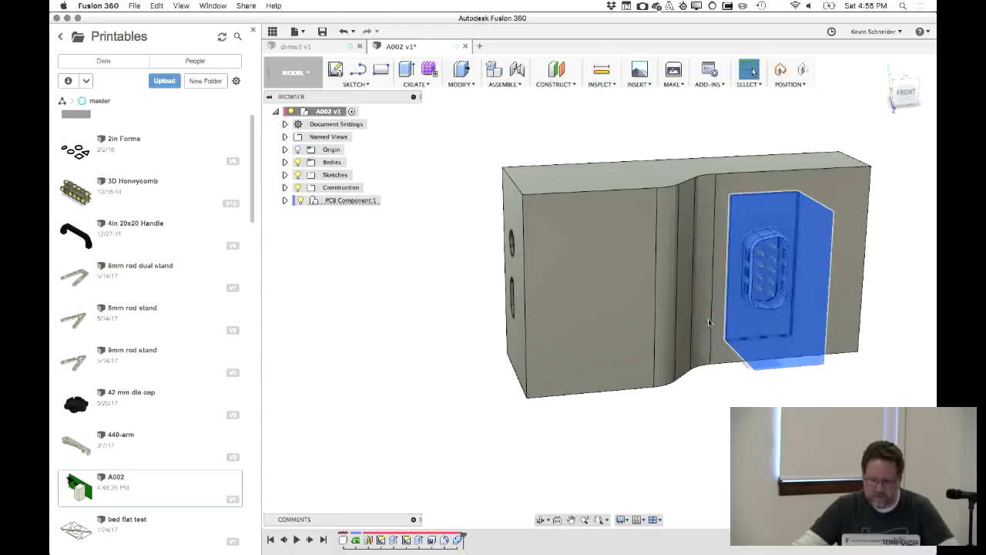
{"action": "left_click", "coordinate": [804, 71]}
{"action": "middle_click_drag", "start_coordinate": [755, 121], "coordinate": [690, 182], "text": "shift"}
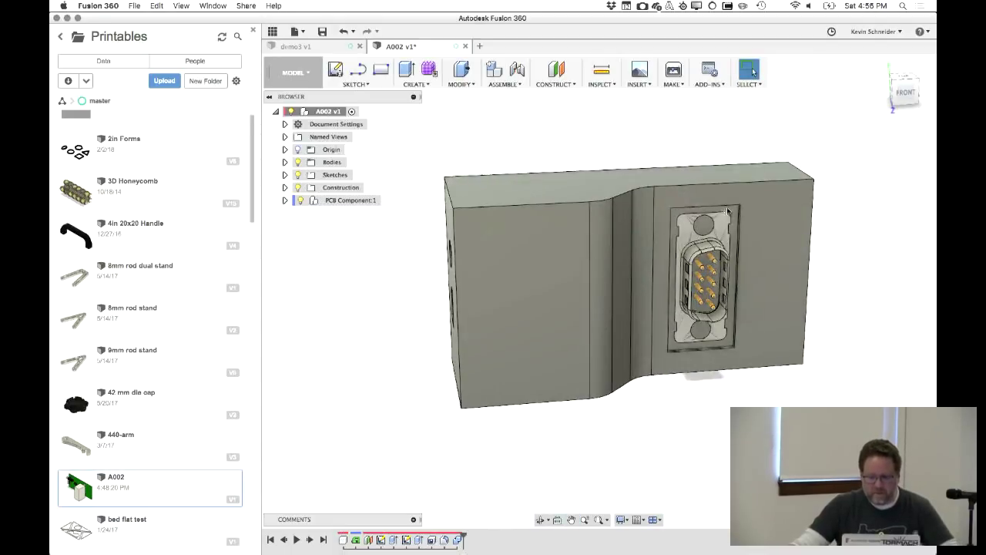
{"action": "middle_click_drag", "start_coordinate": [590, 149], "coordinate": [613, 127], "text": "shift"}
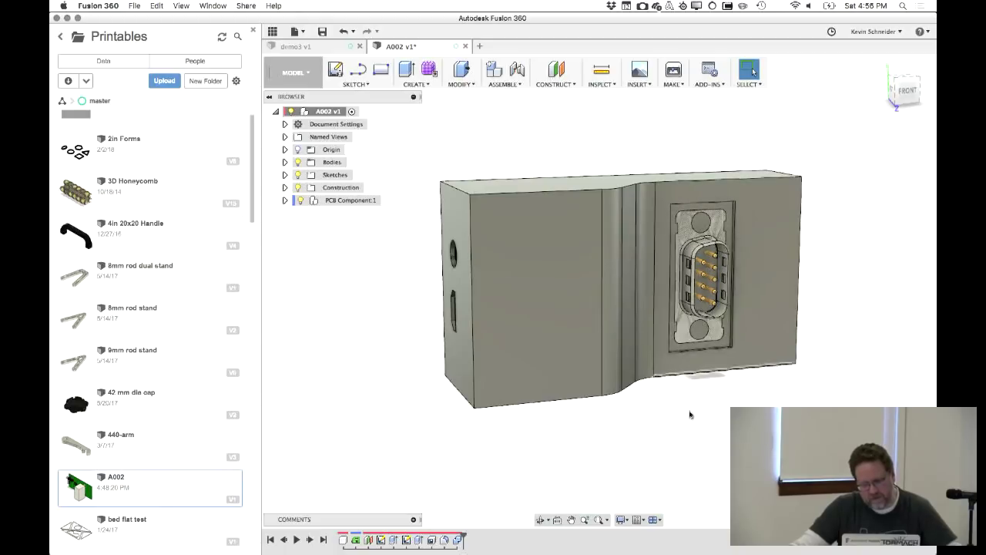
{"action": "middle_click_drag", "start_coordinate": [695, 433], "coordinate": [720, 447], "text": "shift"}
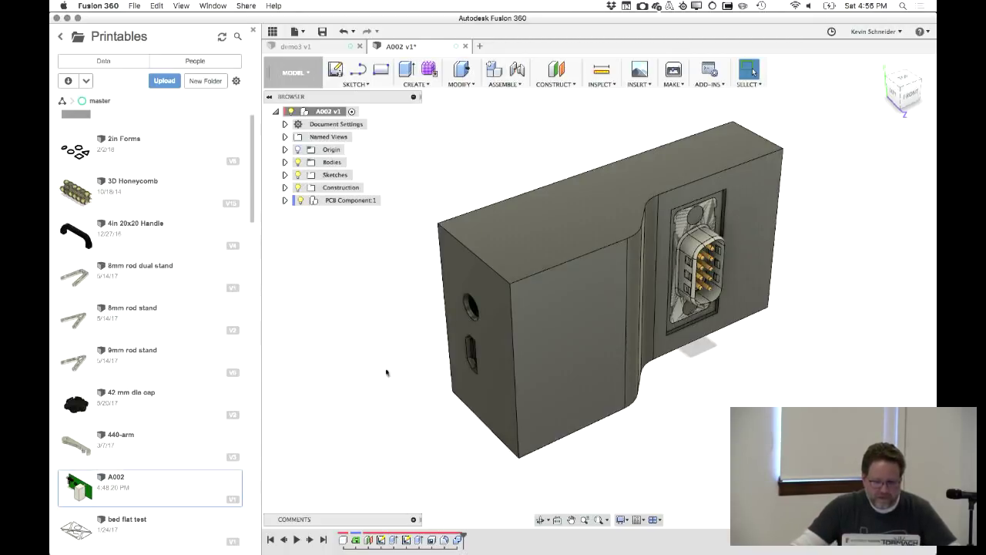
Expand the Sketches folder, select the enclosure's top edge and orbit to a three-quarter view
{"action": "left_click", "coordinate": [285, 175]}
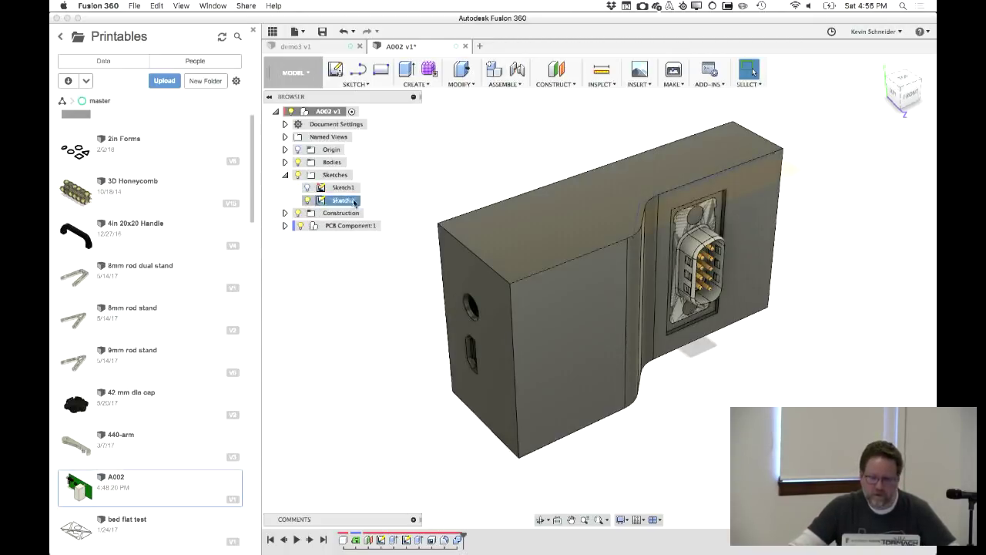
{"action": "middle_click_drag", "start_coordinate": [516, 159], "coordinate": [519, 170], "text": "shift"}
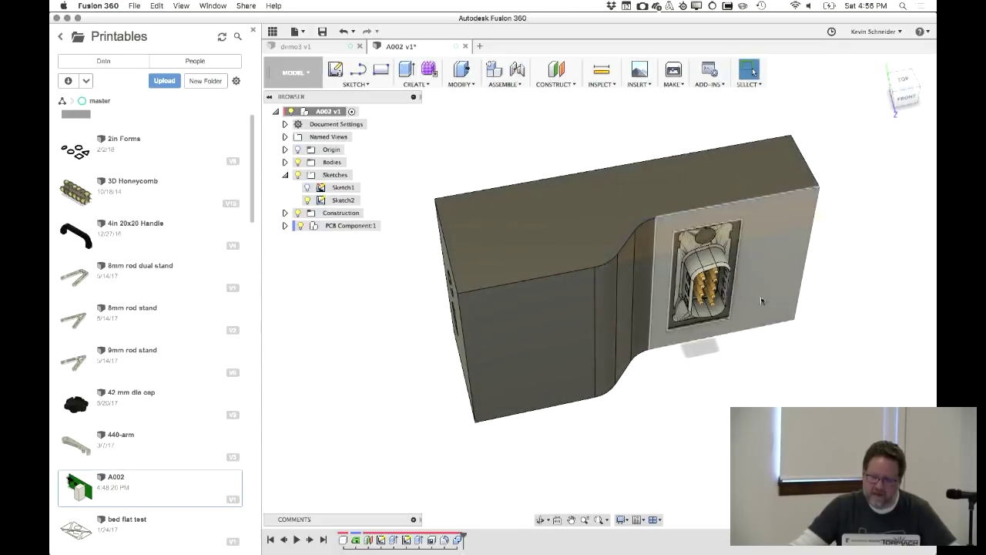
{"action": "left_click", "coordinate": [774, 199]}
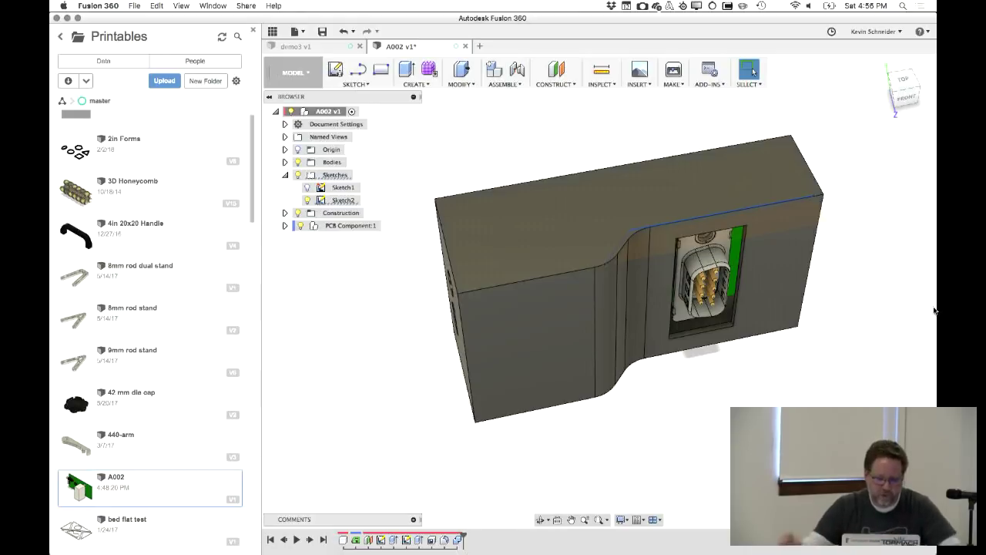
{"action": "middle_click_drag", "start_coordinate": [798, 273], "coordinate": [793, 376], "text": "shift"}
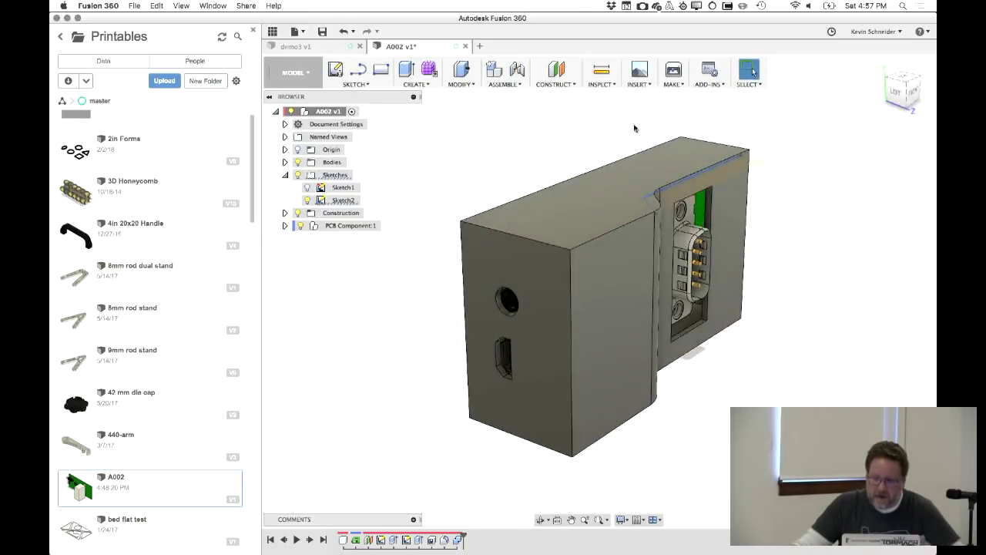
{"action": "left_click", "coordinate": [558, 83]}
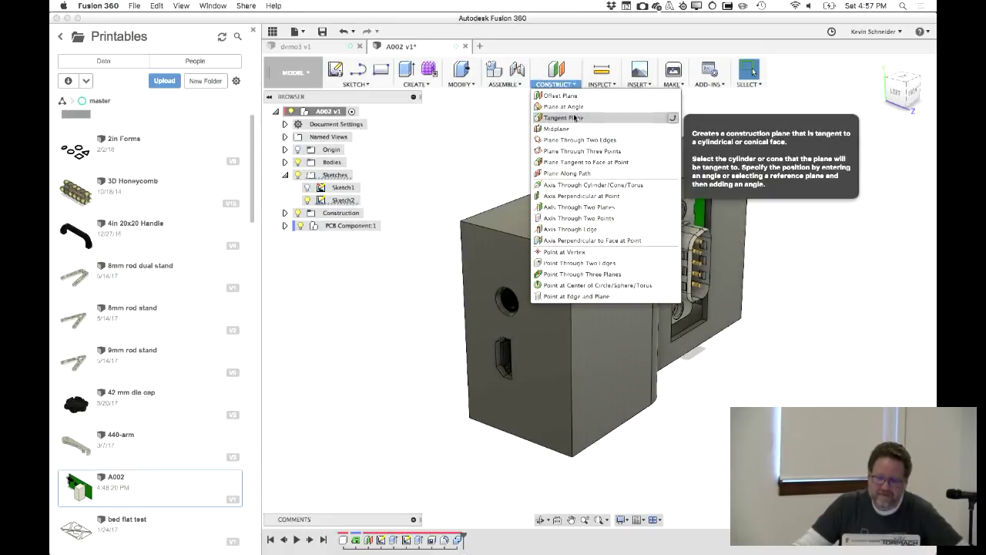
Create a construction axis through the round side hole's cylindrical face
{"action": "left_click", "coordinate": [579, 185]}
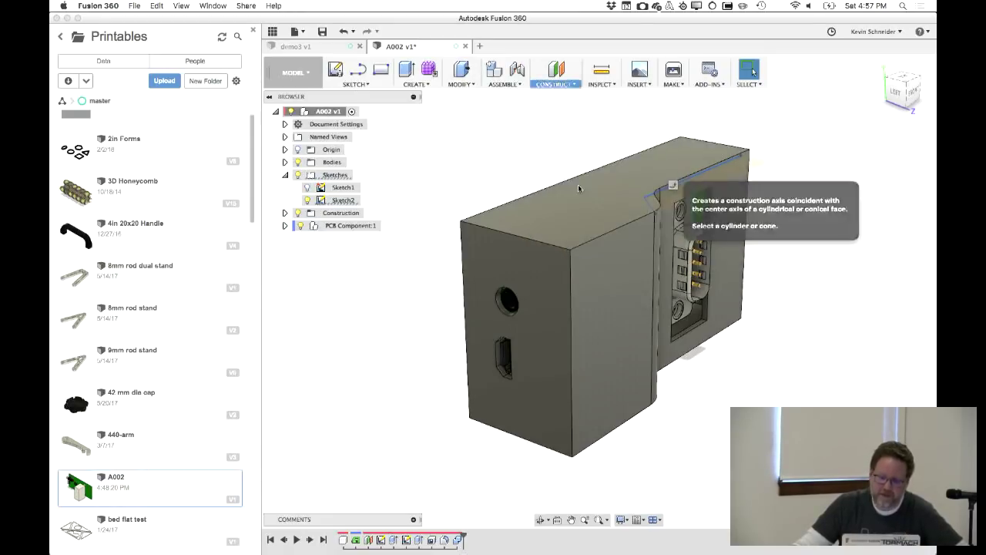
{"action": "left_click", "coordinate": [508, 298]}
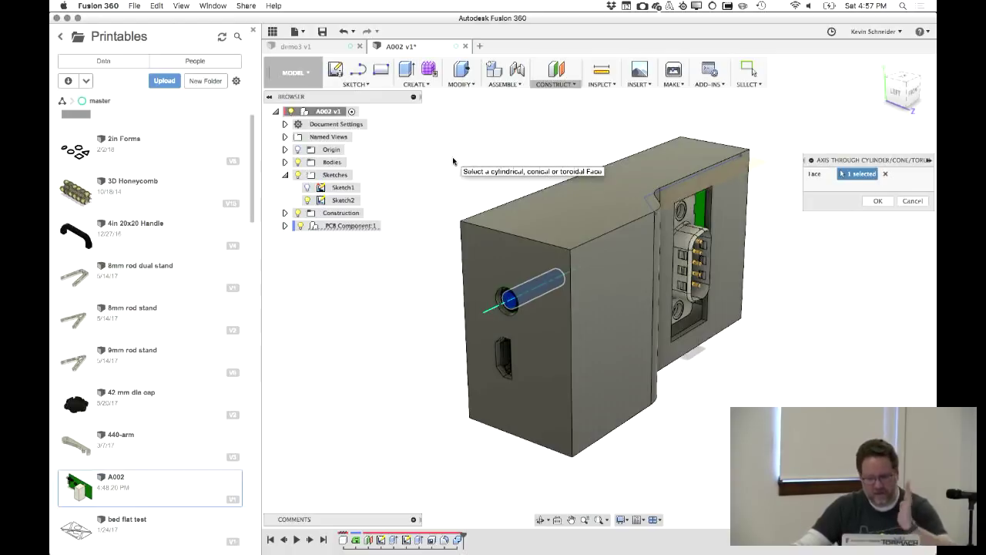
{"action": "middle_click_drag", "start_coordinate": [455, 161], "coordinate": [488, 158], "text": "shift"}
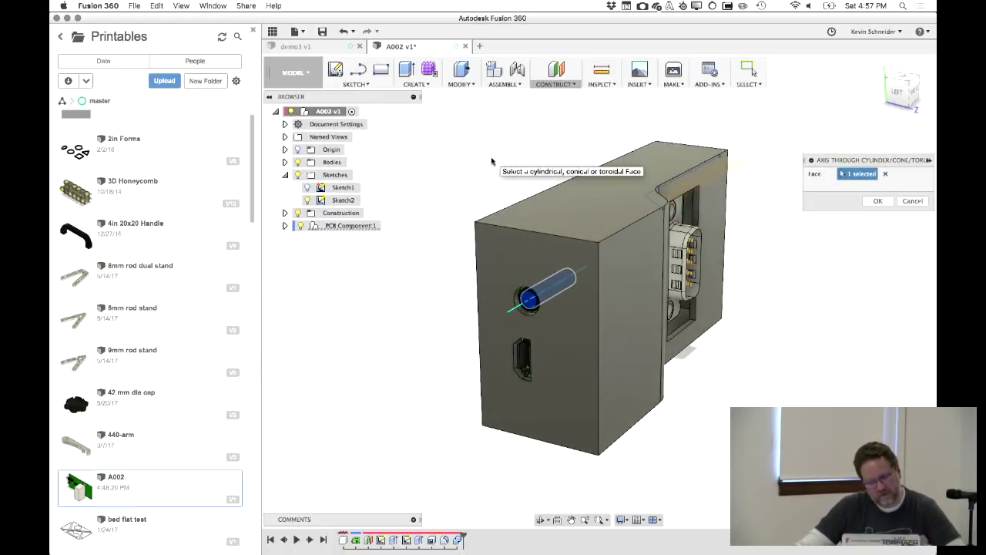
Add a 0 deg Plane at Angle along the hole's axis
{"action": "left_click", "coordinate": [568, 85]}
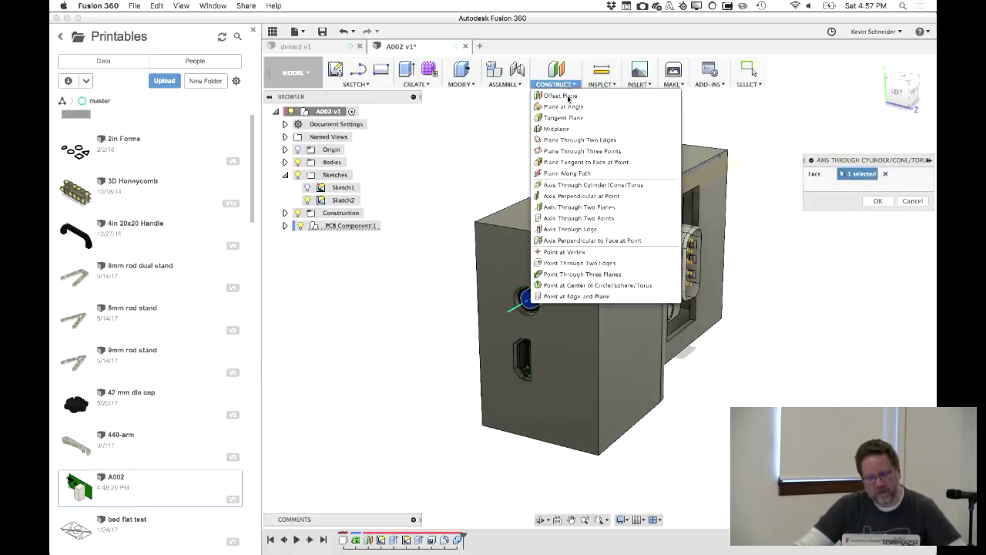
{"action": "left_click", "coordinate": [586, 105]}
{"action": "left_click", "coordinate": [520, 306]}
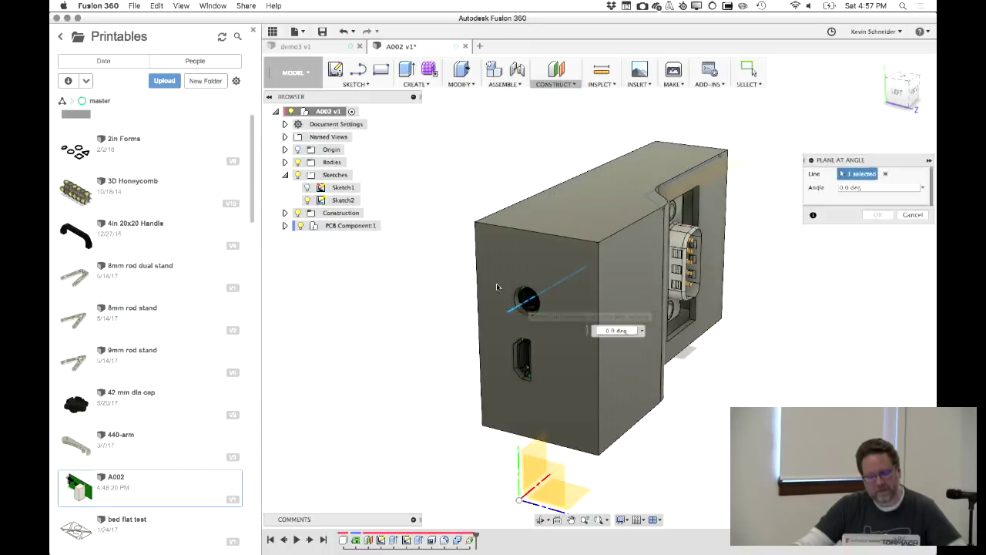
{"action": "right_click_drag", "start_coordinate": [469, 167], "coordinate": [477, 104]}
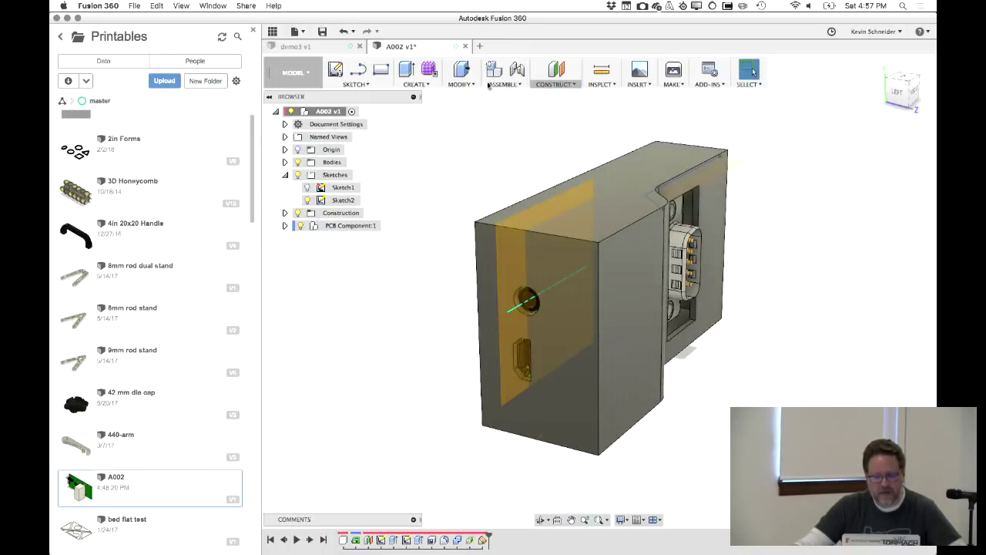
Split the enclosure body with the angled plane through the side hole, then inspect the result
{"action": "left_click", "coordinate": [458, 84]}
{"action": "left_click", "coordinate": [470, 207]}
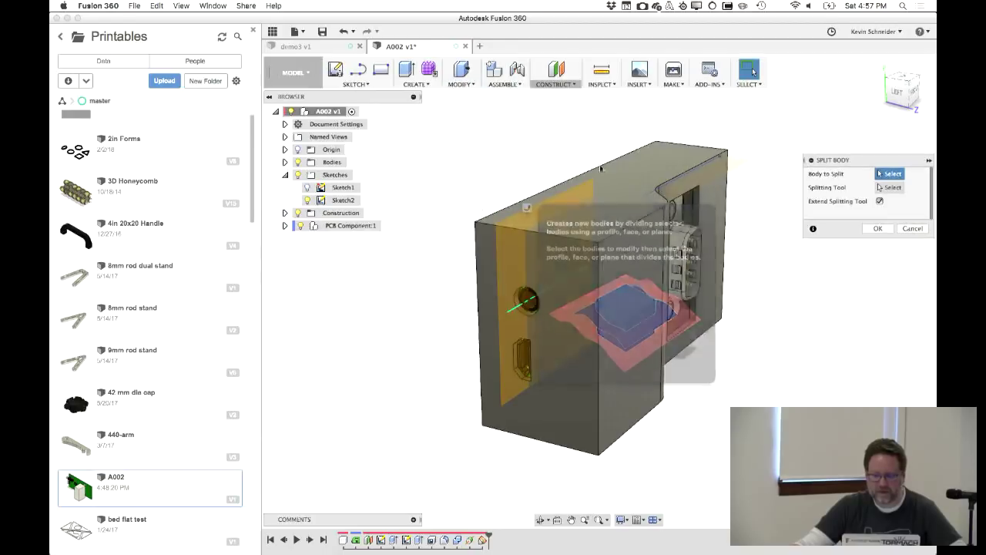
{"action": "left_click", "coordinate": [639, 159]}
{"action": "left_click", "coordinate": [513, 259]}
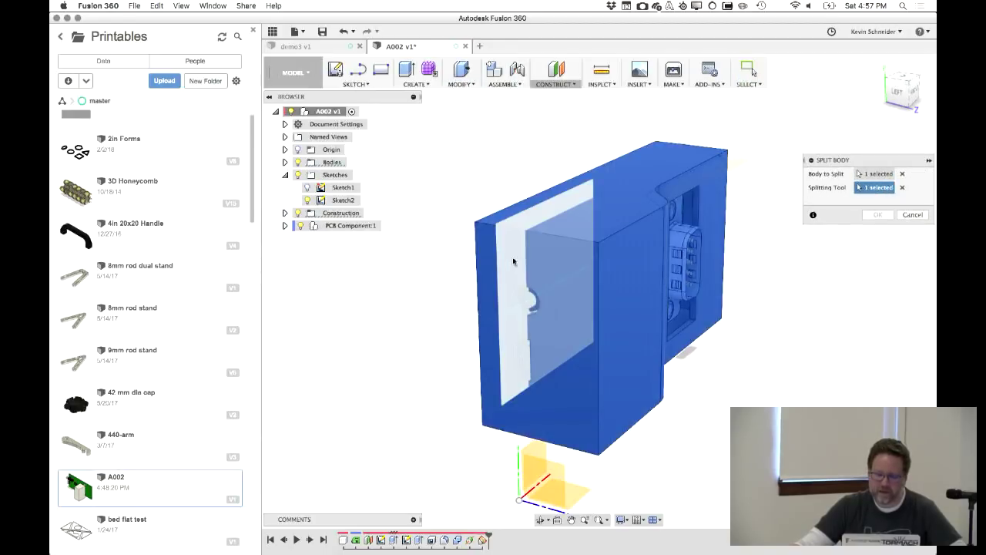
{"action": "key", "text": "Return"}
{"action": "middle_click_drag", "start_coordinate": [783, 375], "coordinate": [510, 259], "text": "shift"}
{"action": "left_click", "coordinate": [535, 323]}
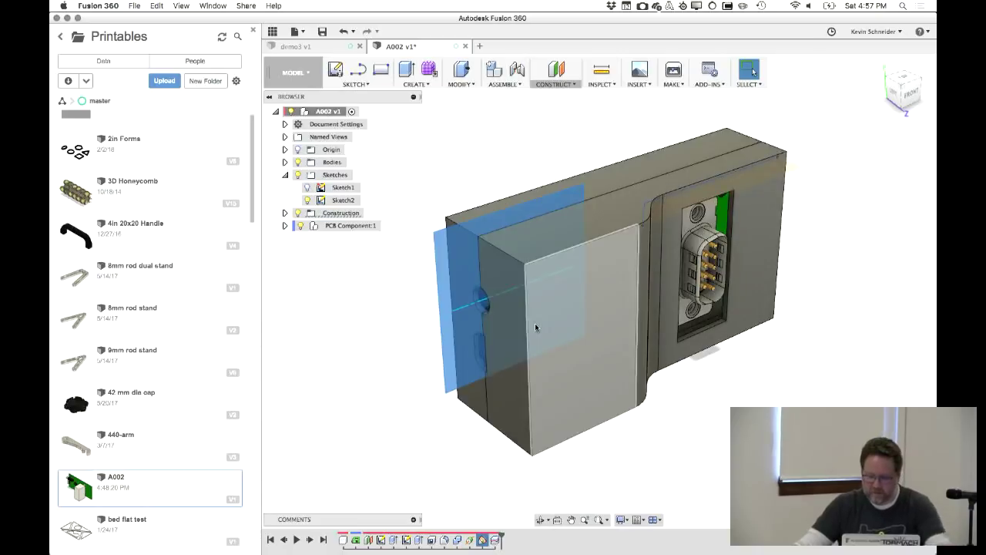
{"action": "left_click", "coordinate": [419, 381]}
{"action": "middle_click_drag", "start_coordinate": [370, 378], "coordinate": [406, 357], "text": "shift"}
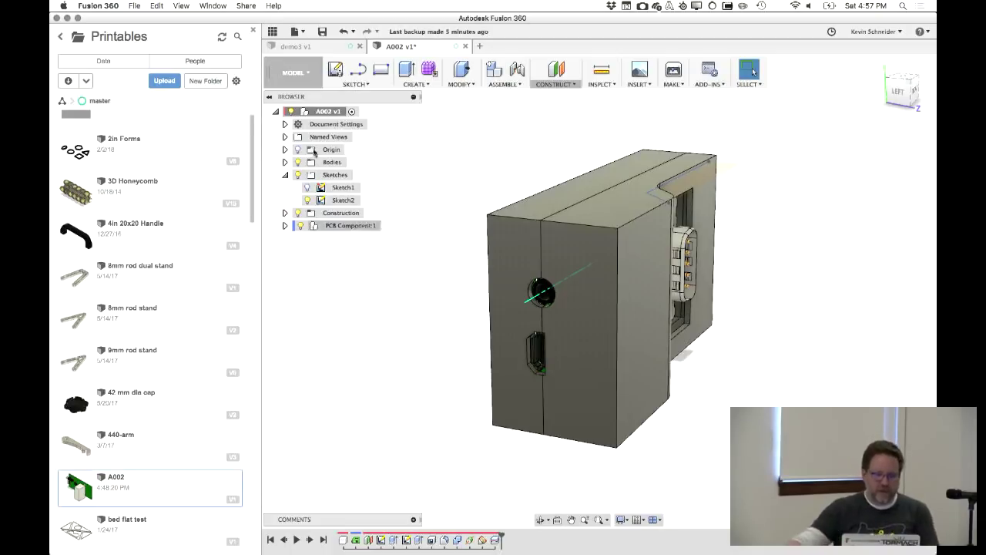
Save A002 as version 2 with the 'User Saved' description and close the A002 and demo3 tabs
{"action": "left_click", "coordinate": [322, 32]}
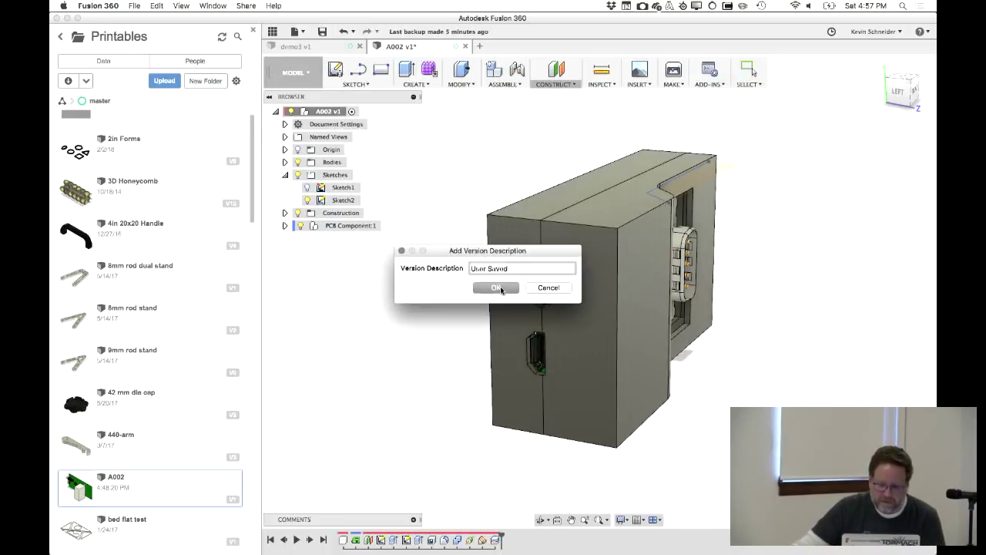
{"action": "left_click", "coordinate": [499, 288]}
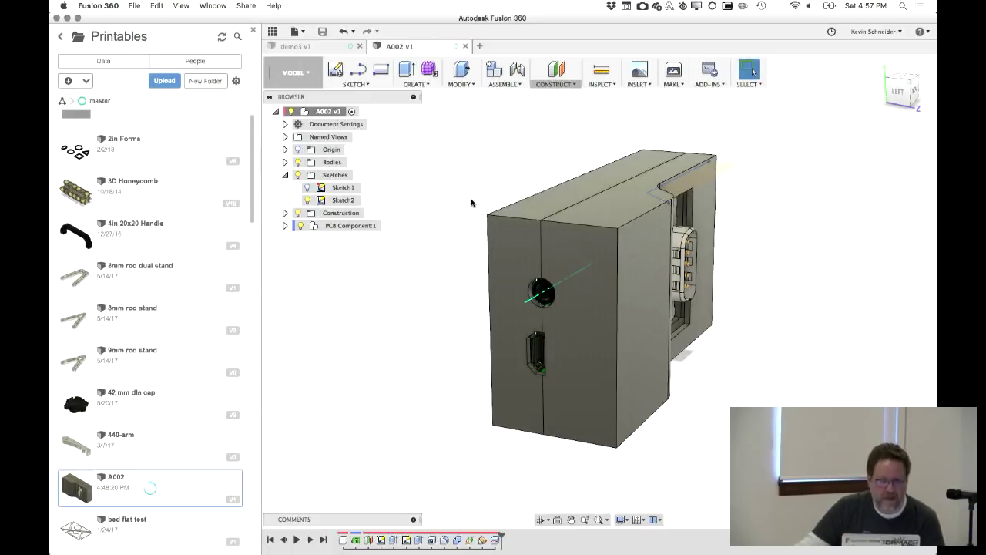
{"action": "left_click", "coordinate": [465, 46]}
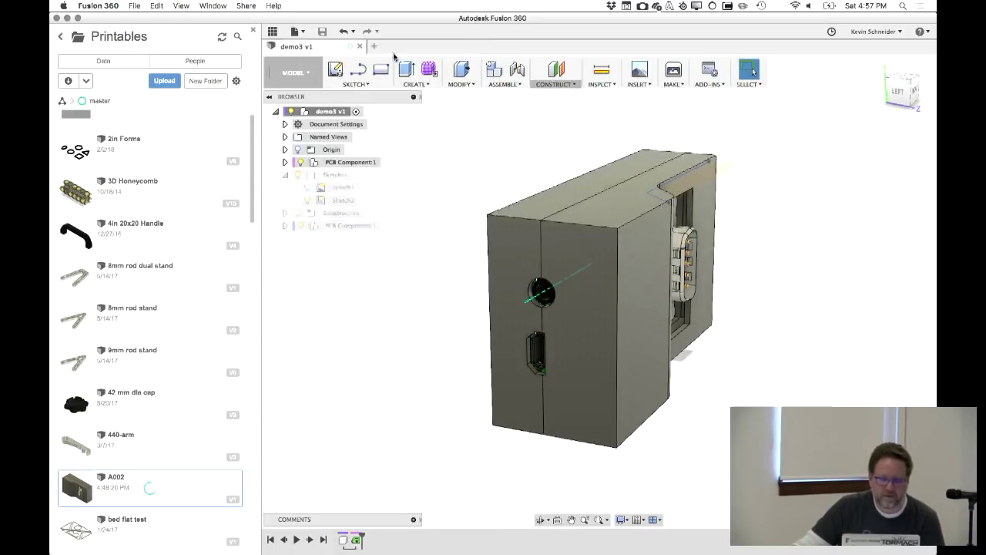
{"action": "left_click", "coordinate": [359, 46]}
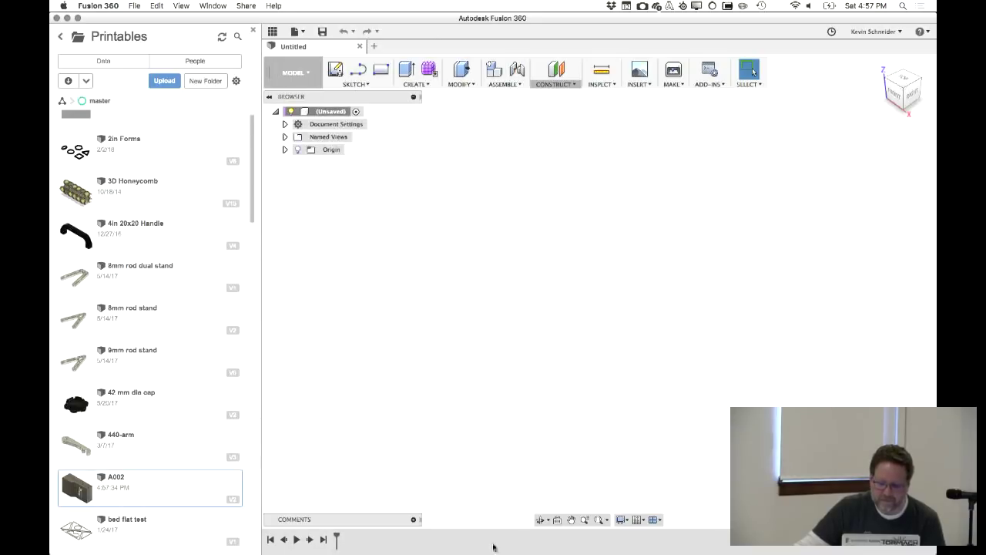
{"action": "left_click", "coordinate": [655, 543]}
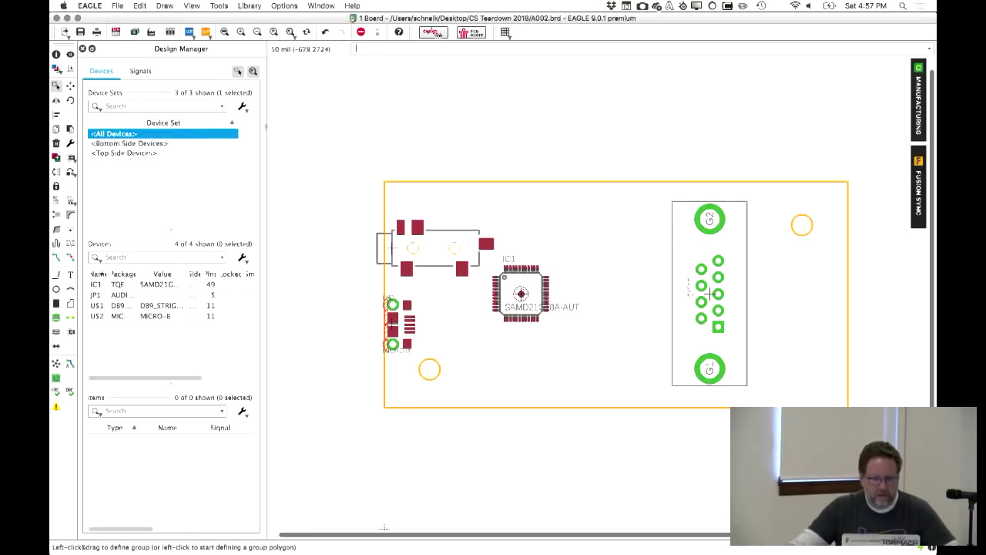
Rotate the DB9 connector US1 to horizontal and move the audio jack JP1 slightly higher
{"action": "left_click", "coordinate": [71, 84]}
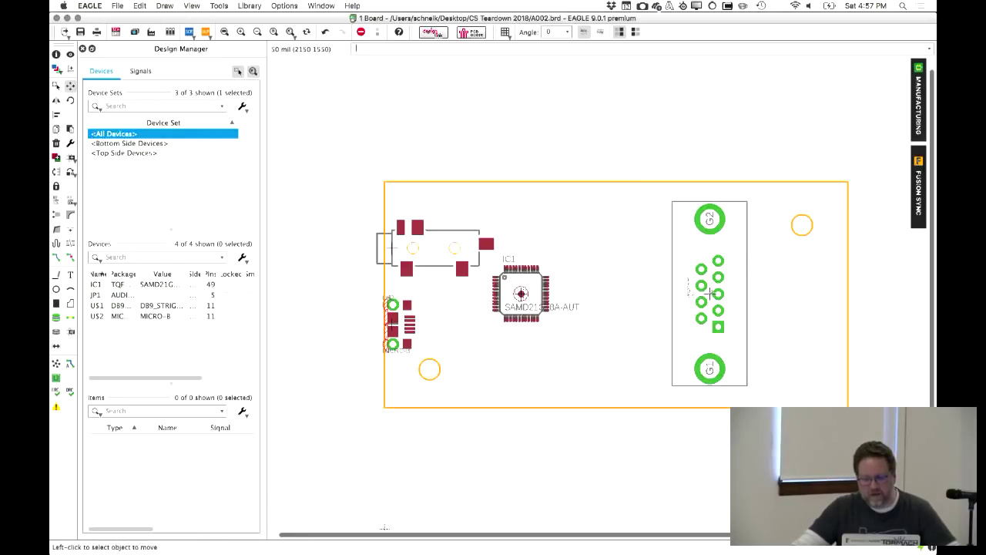
{"action": "left_click", "coordinate": [709, 292]}
{"action": "right_click", "coordinate": [671, 295]}
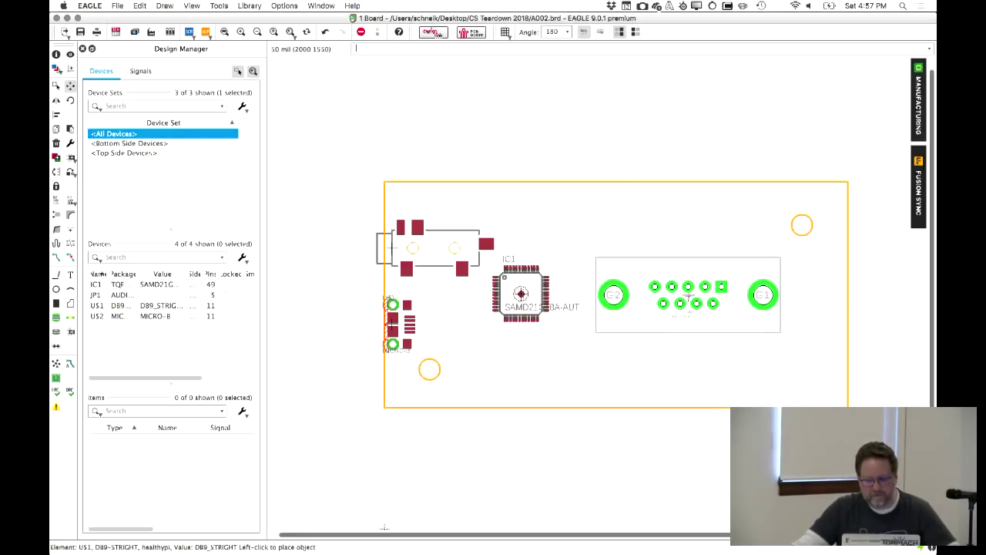
{"action": "left_click", "coordinate": [689, 296]}
{"action": "left_click", "coordinate": [393, 248]}
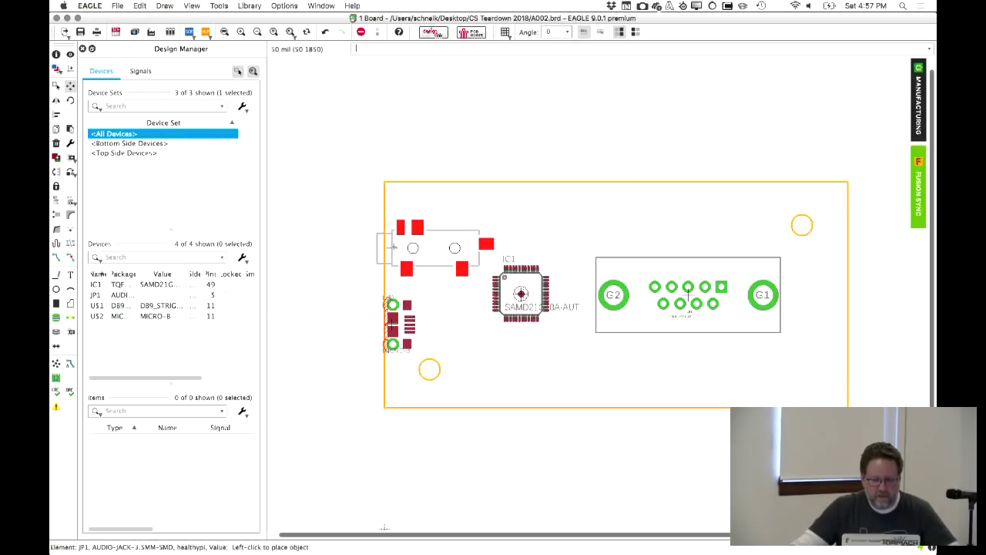
{"action": "left_click", "coordinate": [391, 225]}
Rotate the micro-USB connector US2 onto the board's bottom edge and save the board
{"action": "left_click", "coordinate": [393, 324]}
{"action": "right_click", "coordinate": [490, 354]}
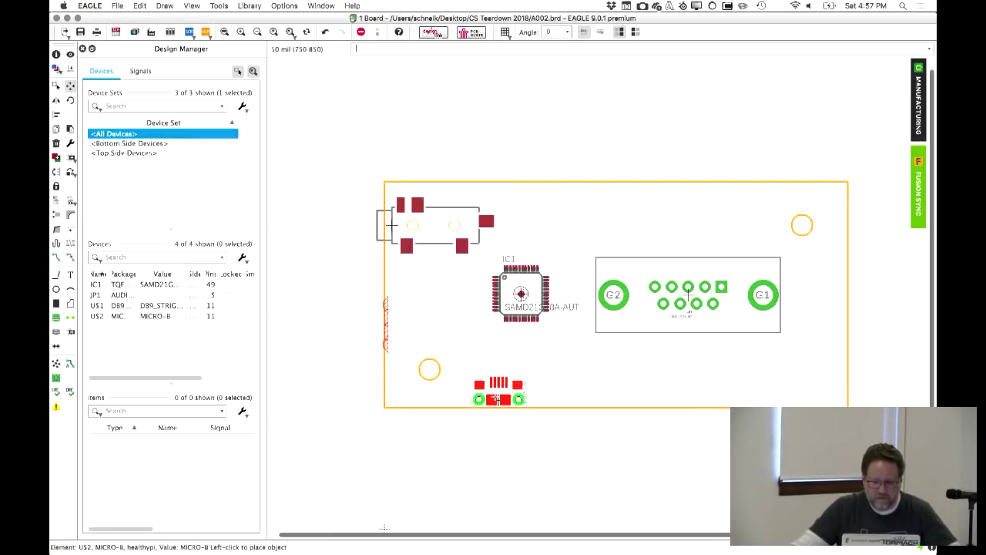
{"action": "left_click", "coordinate": [499, 399]}
{"action": "right_click", "coordinate": [479, 145]}
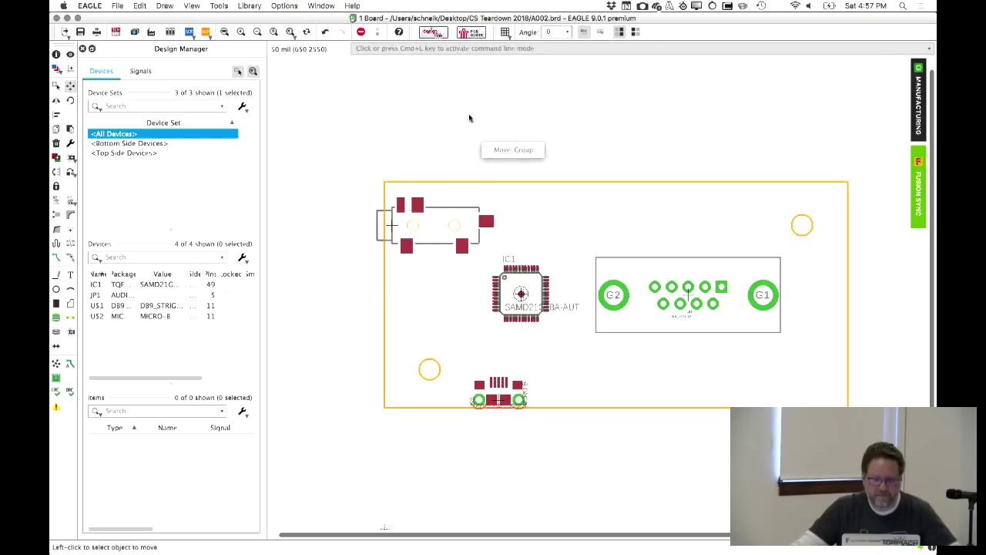
{"action": "key", "text": "Escape"}
{"action": "left_click", "coordinate": [80, 31]}
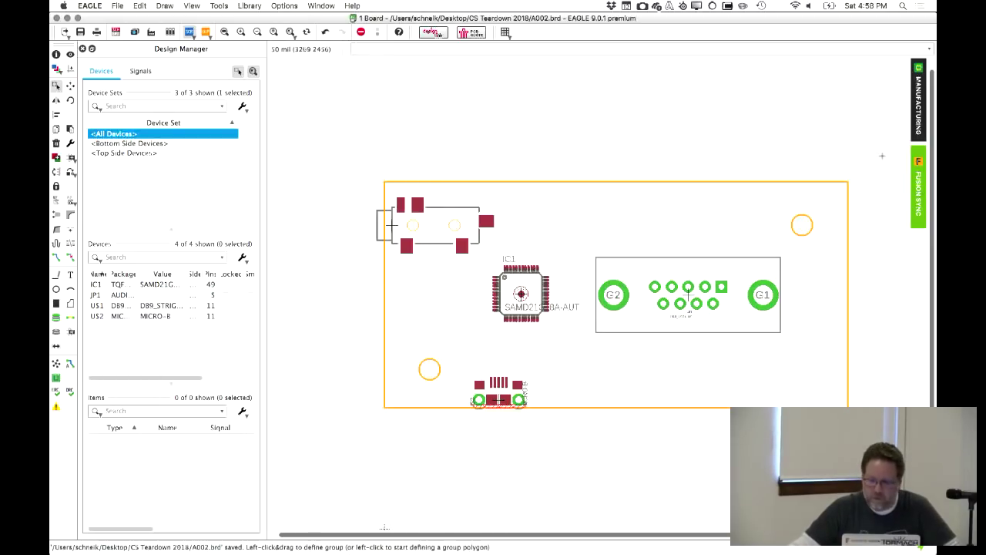
{"action": "left_click", "coordinate": [916, 161]}
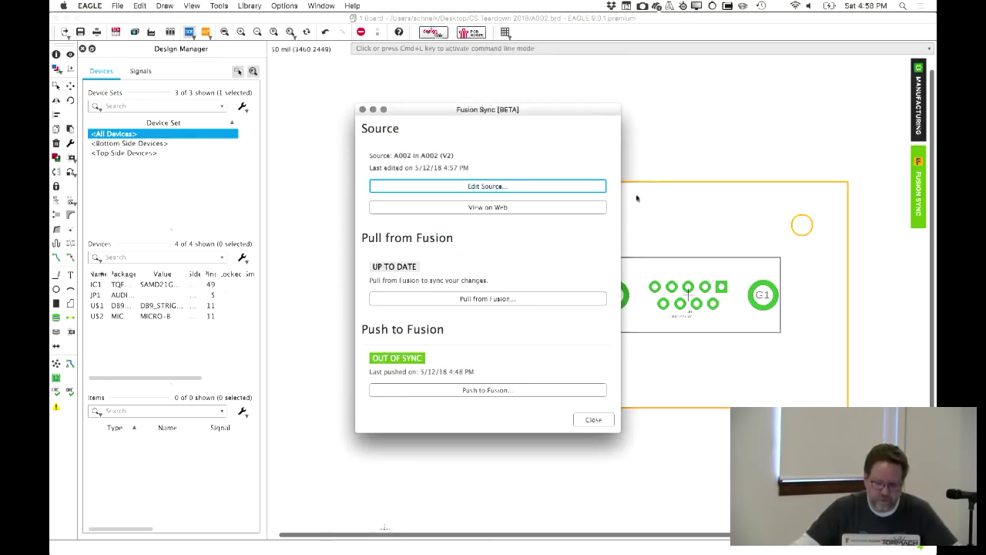
Push the A002 board to Fusion, acknowledge the success alert and close Fusion Sync
{"action": "left_click", "coordinate": [465, 390]}
{"action": "left_click", "coordinate": [590, 420]}
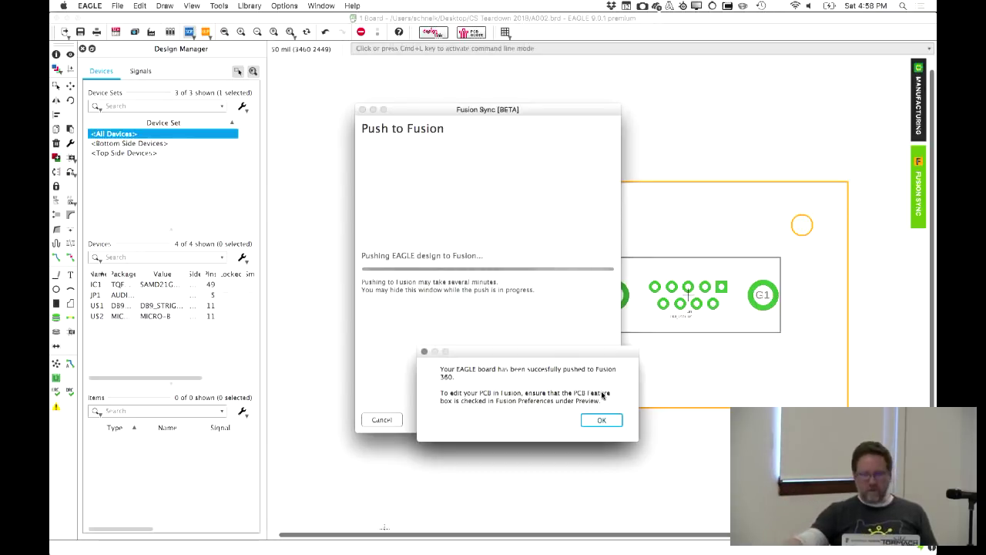
{"action": "key", "text": "Return"}
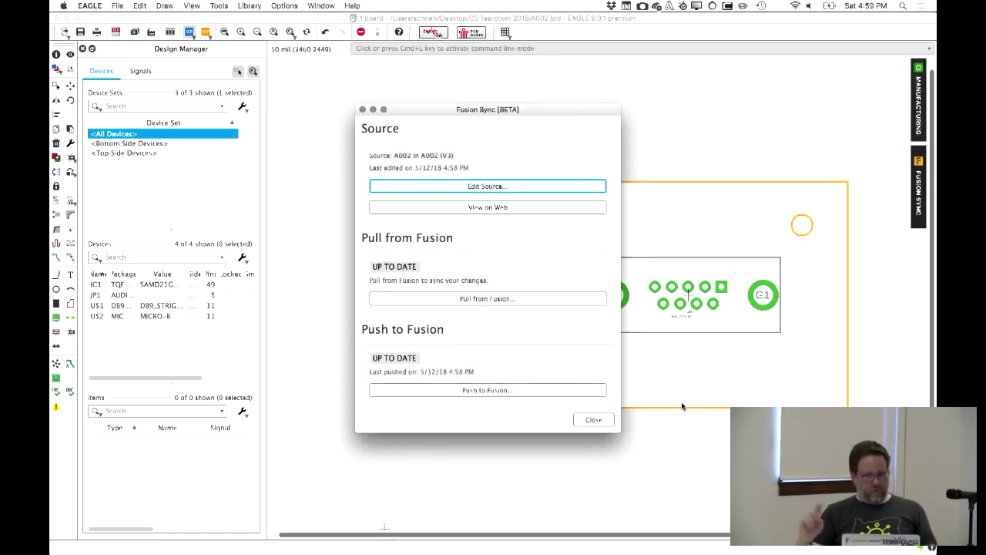
{"action": "left_click", "coordinate": [362, 109]}
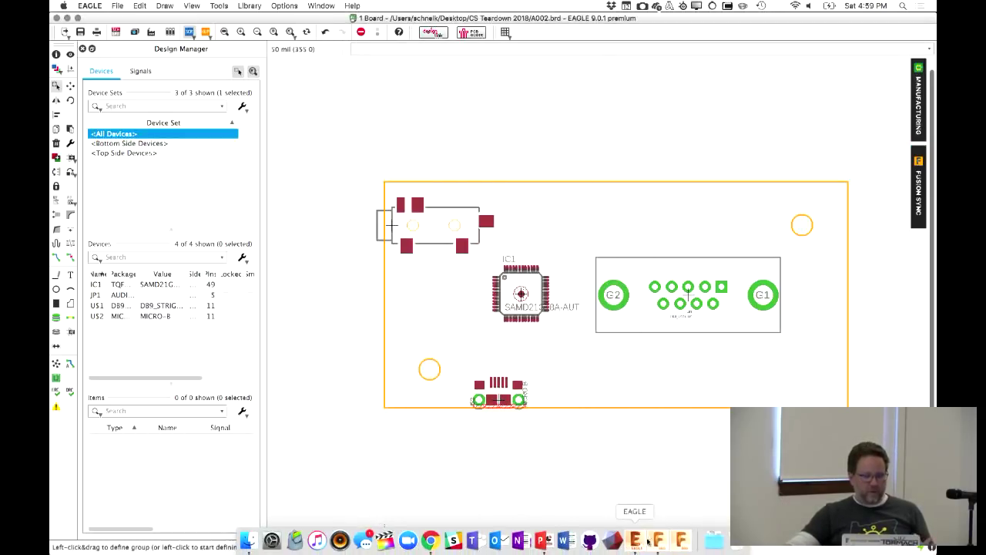
Refresh Fusion 360's data panel and open A002's version 3 details on the web
{"action": "left_click", "coordinate": [658, 533]}
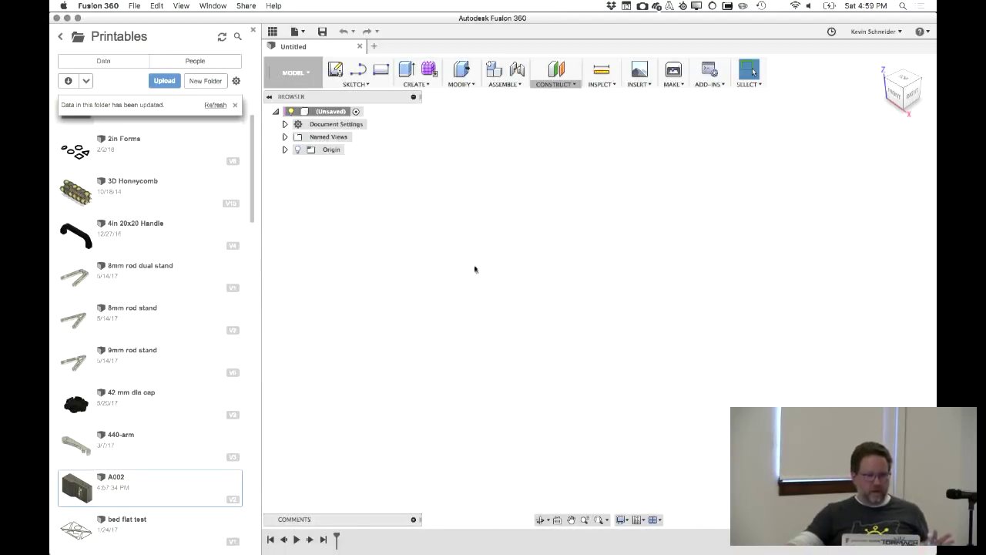
{"action": "left_click", "coordinate": [215, 106]}
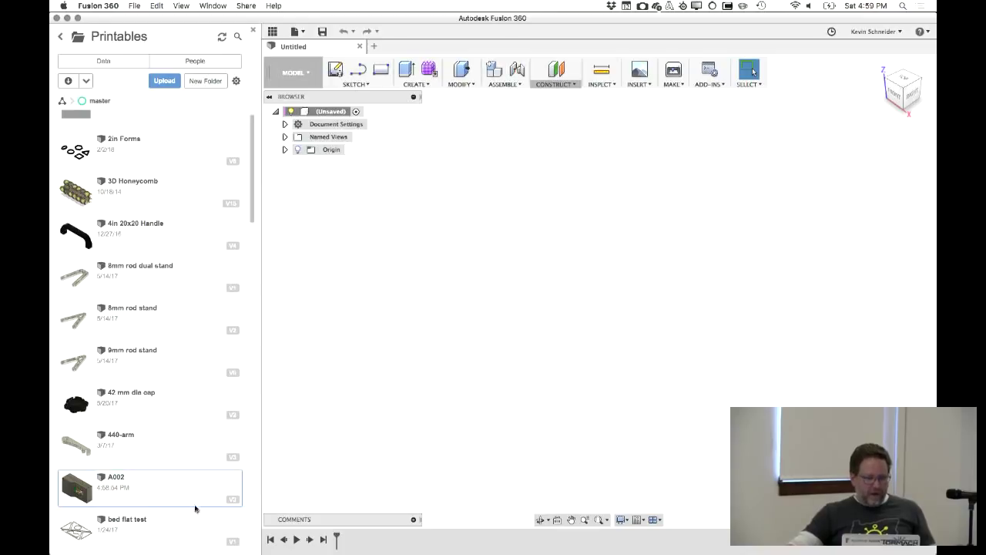
{"action": "left_click", "coordinate": [236, 497]}
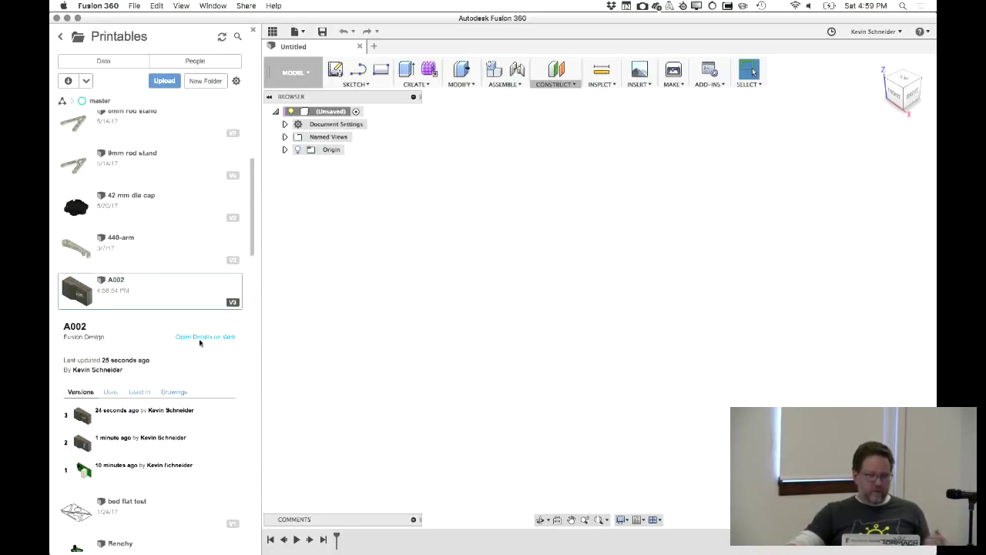
{"action": "left_click", "coordinate": [201, 338]}
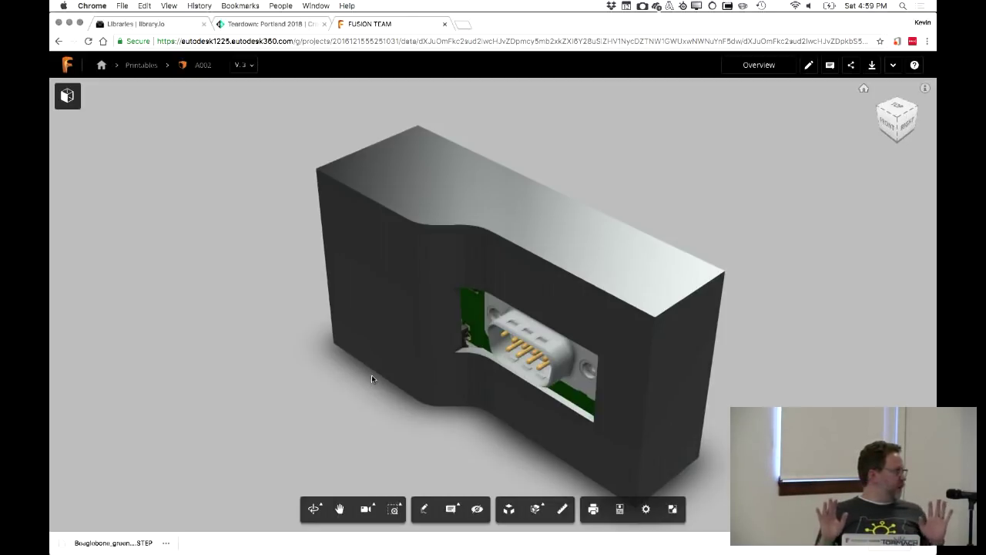
Orbit the A002 v3 enclosure in the web viewer, then return to Fusion 360 desktop
{"action": "left_click_drag", "start_coordinate": [339, 412], "coordinate": [447, 374]}
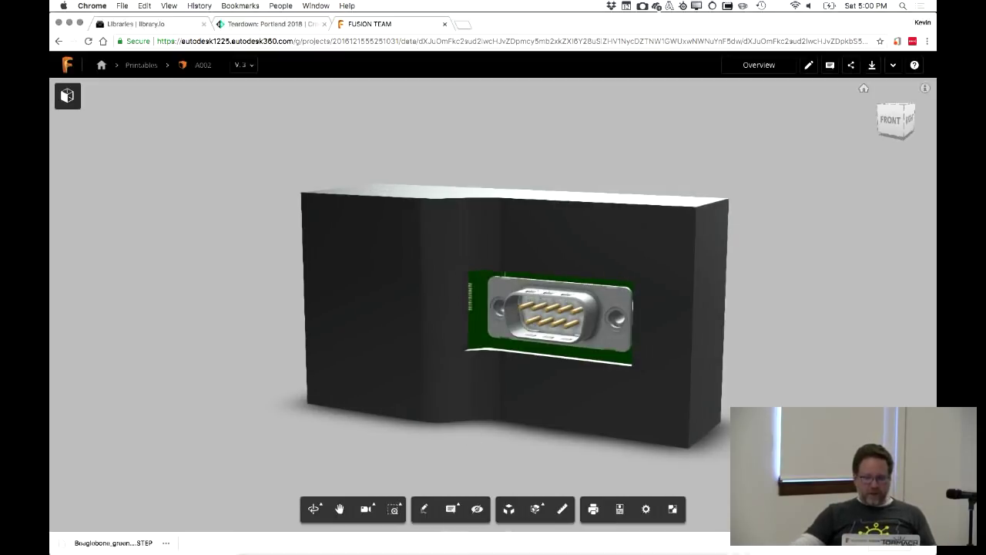
{"action": "mouse_move", "coordinate": [590, 549]}
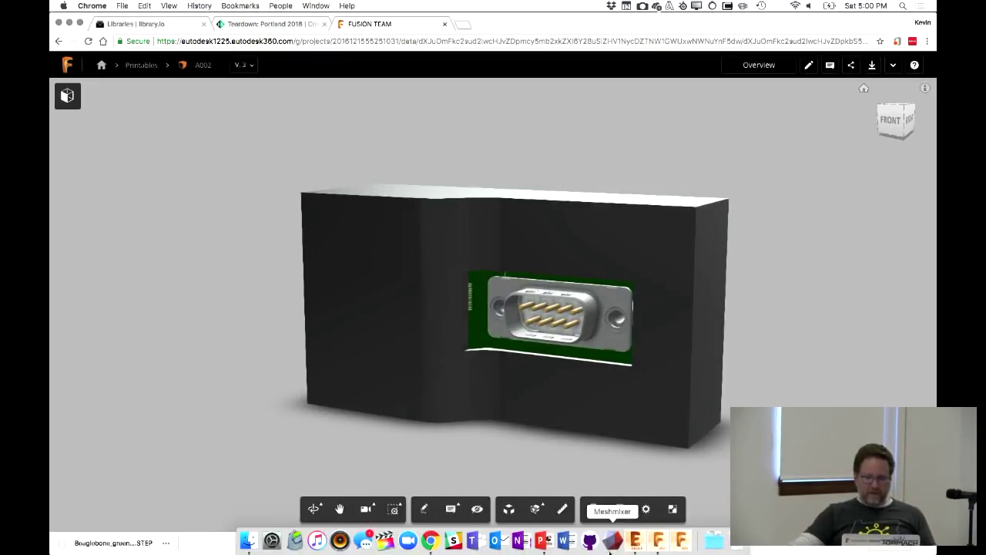
{"action": "left_click", "coordinate": [658, 540]}
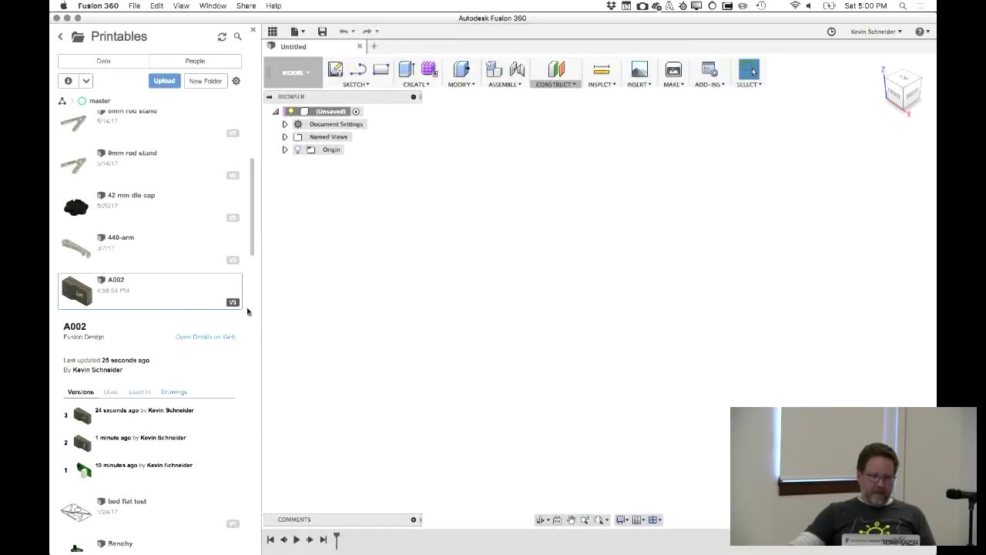
Open A002 v3 and hide the lid Body2 under PCB Component:1 to expose the PCB
{"action": "double_click", "coordinate": [204, 298]}
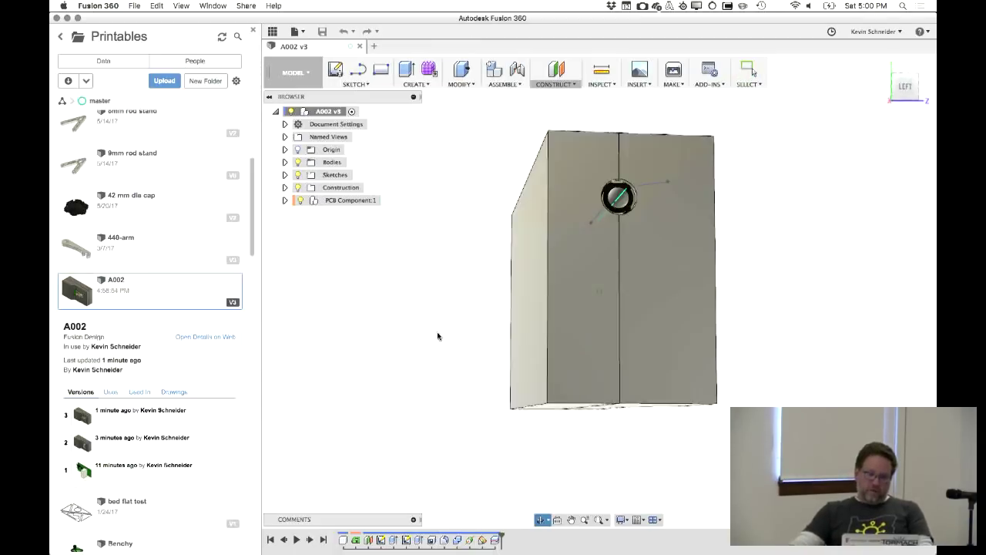
{"action": "left_click", "coordinate": [285, 201]}
{"action": "left_click", "coordinate": [285, 161]}
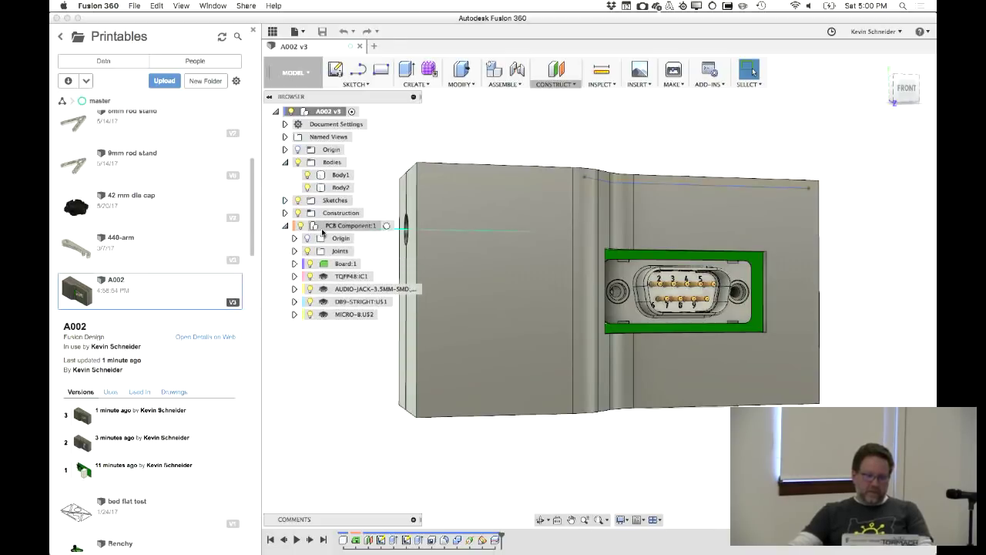
{"action": "left_click", "coordinate": [307, 188]}
{"action": "middle_click_drag", "start_coordinate": [385, 149], "coordinate": [462, 206], "text": "shift"}
{"action": "scroll", "coordinate": [519, 408], "scroll_direction": "up", "scroll_amount": 5}
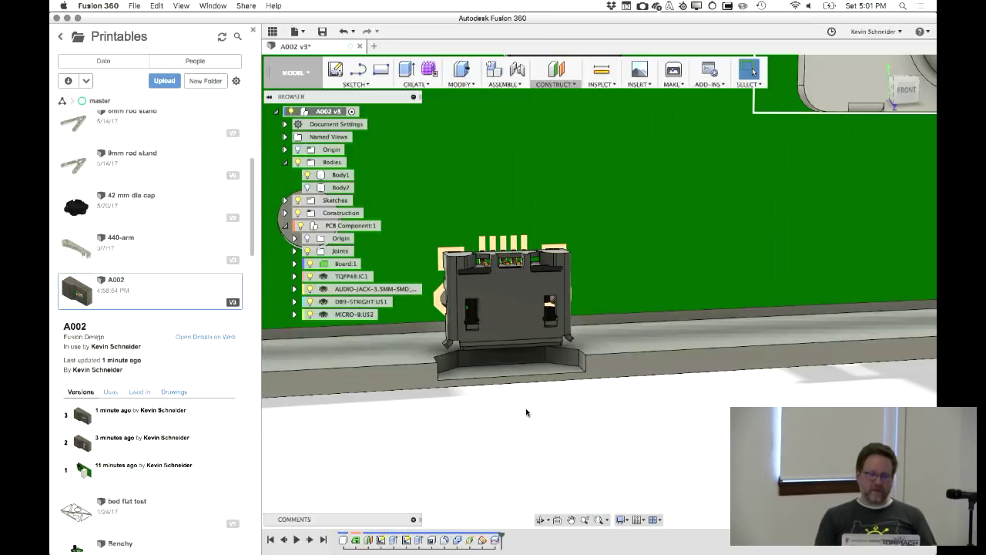
{"action": "scroll", "coordinate": [627, 407], "scroll_direction": "down", "scroll_amount": 5}
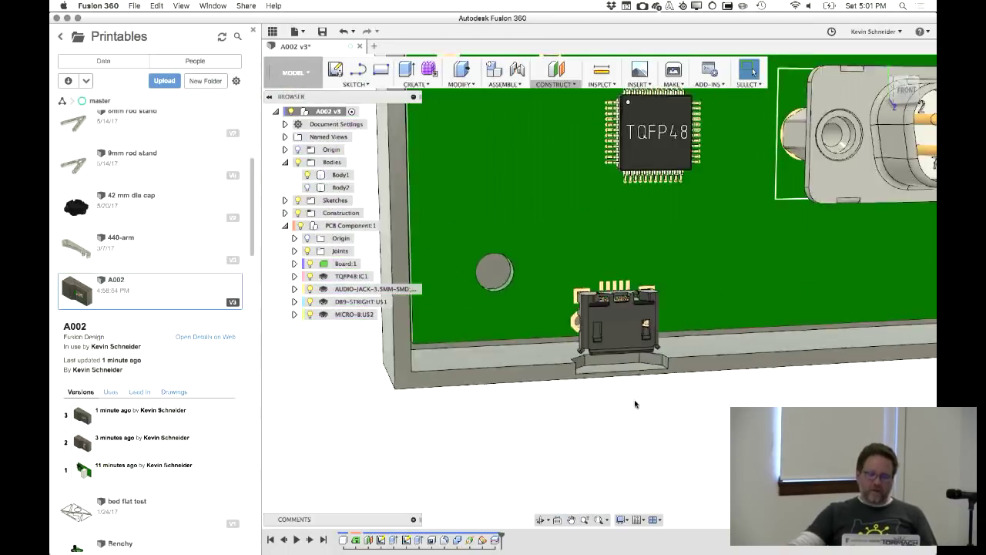
Activate PCB Component:1 and try dragging the micro-USB connector, then cancel that move
{"action": "double_click", "coordinate": [355, 539]}
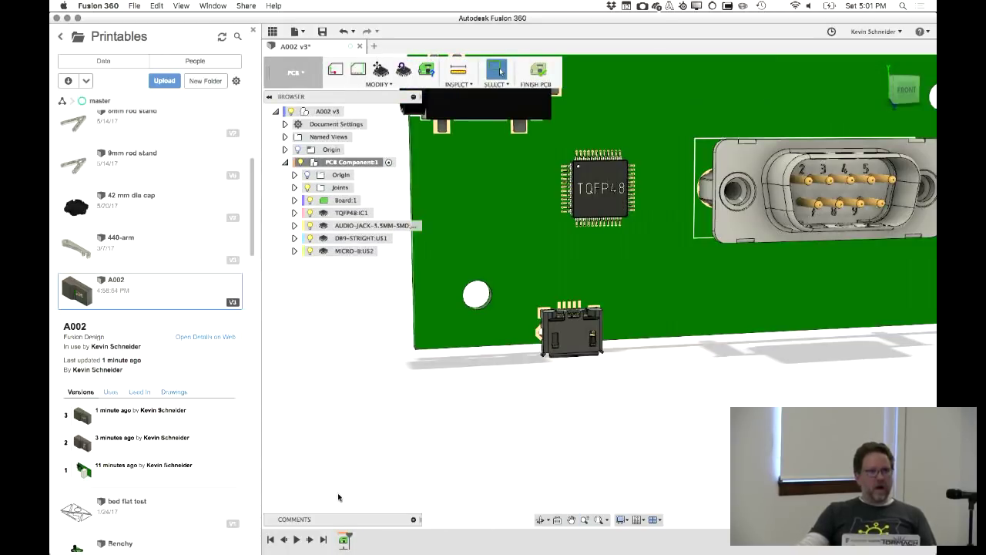
{"action": "left_click", "coordinate": [570, 335]}
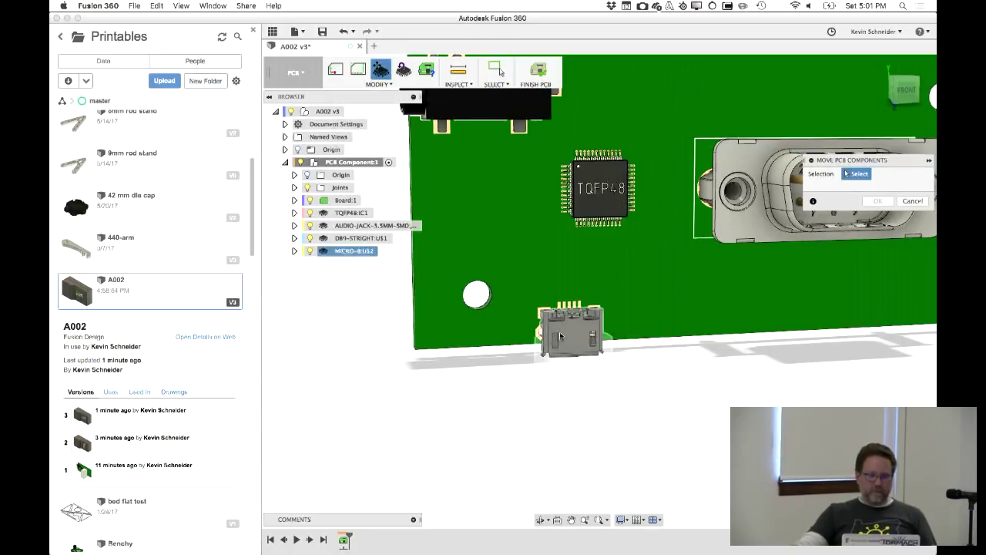
{"action": "scroll", "coordinate": [552, 424], "scroll_direction": "up", "scroll_amount": 3}
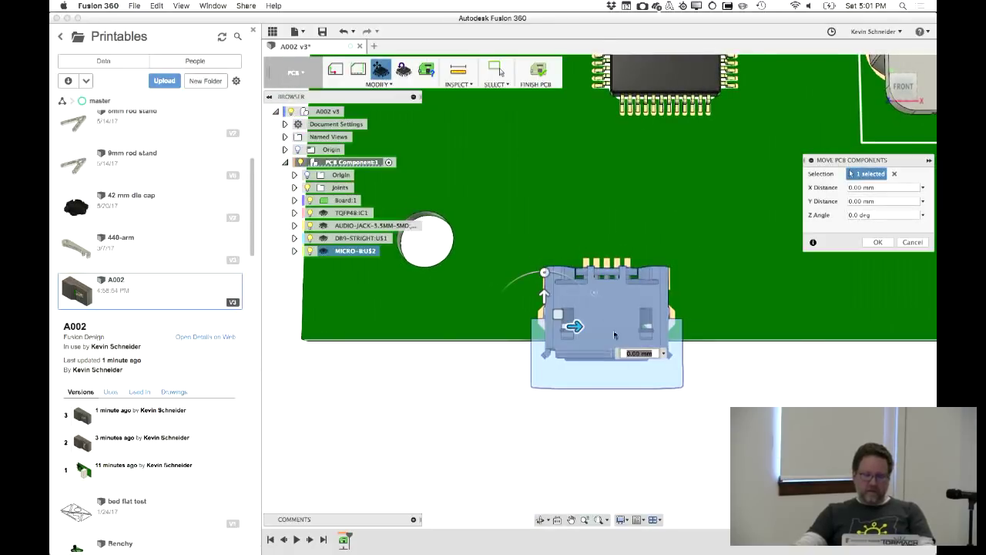
{"action": "left_click_drag", "start_coordinate": [544, 292], "coordinate": [545, 304]}
{"action": "middle_click_drag", "start_coordinate": [577, 375], "coordinate": [549, 317], "text": "shift"}
{"action": "left_click_drag", "start_coordinate": [549, 318], "coordinate": [550, 325]}
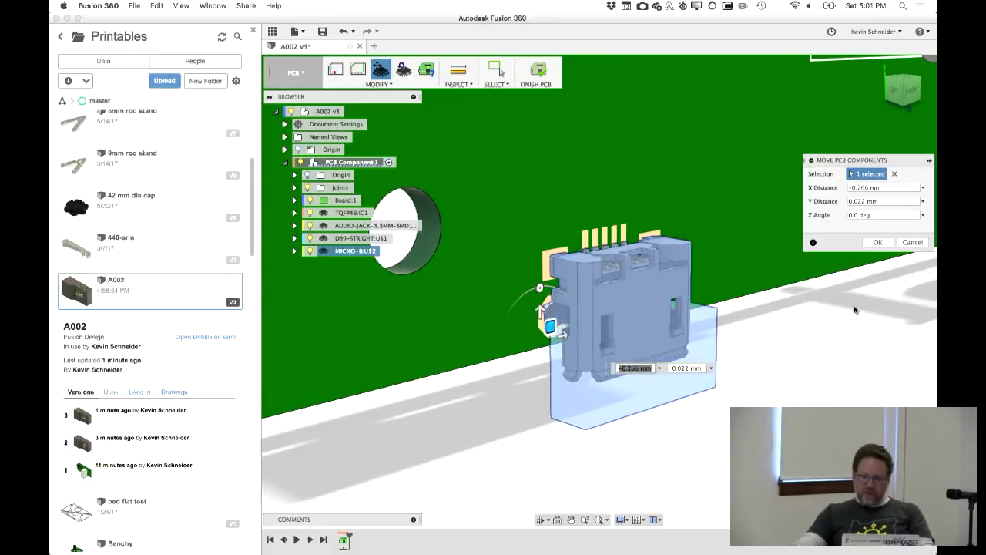
{"action": "left_click", "coordinate": [911, 243]}
{"action": "middle_click_drag", "start_coordinate": [522, 306], "coordinate": [623, 378], "text": "shift"}
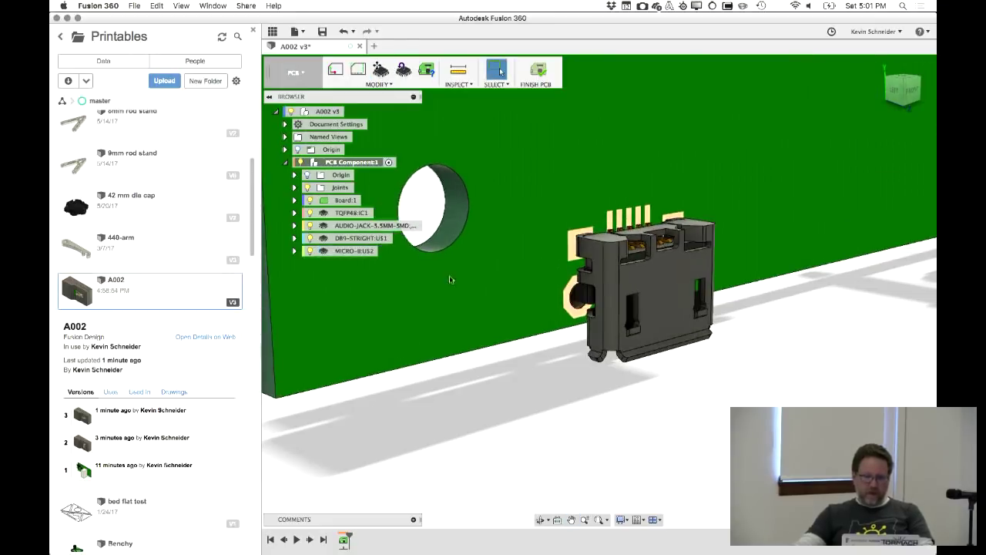
{"action": "mouse_move", "coordinate": [522, 306]}
{"action": "middle_mouse_down", "text": "shift"}
{"action": "mouse_move", "coordinate": [532, 303]}
{"action": "mouse_move", "coordinate": [516, 323]}
{"action": "middle_mouse_up", "text": "shift"}
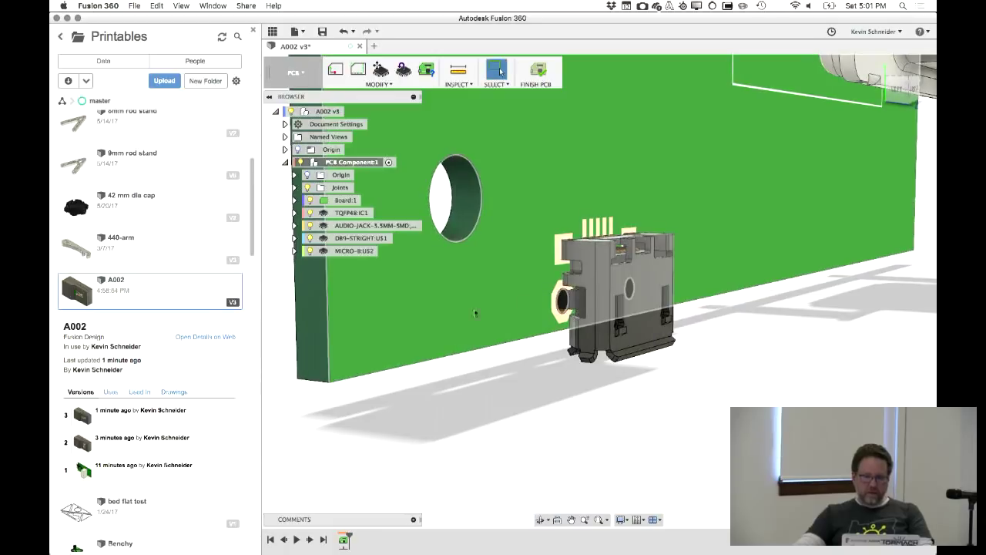
Move MICRO-B:US2 by -0.50 mm in Y and finish PCB editing
{"action": "left_click", "coordinate": [355, 250]}
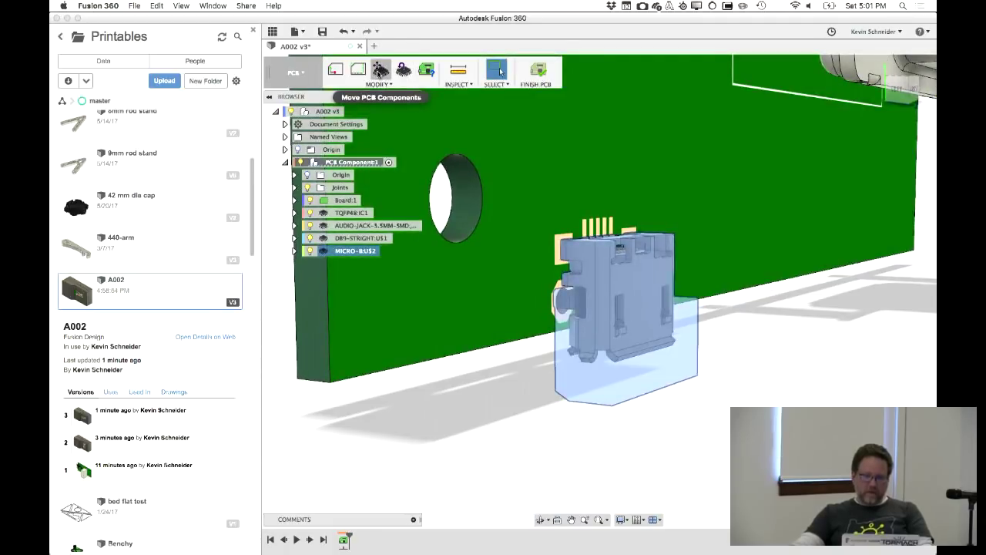
{"action": "left_click", "coordinate": [380, 69]}
{"action": "left_click_drag", "start_coordinate": [556, 286], "coordinate": [556, 295]}
{"action": "left_click", "coordinate": [876, 242]}
{"action": "middle_click_drag", "start_coordinate": [781, 362], "coordinate": [780, 365], "text": "shift"}
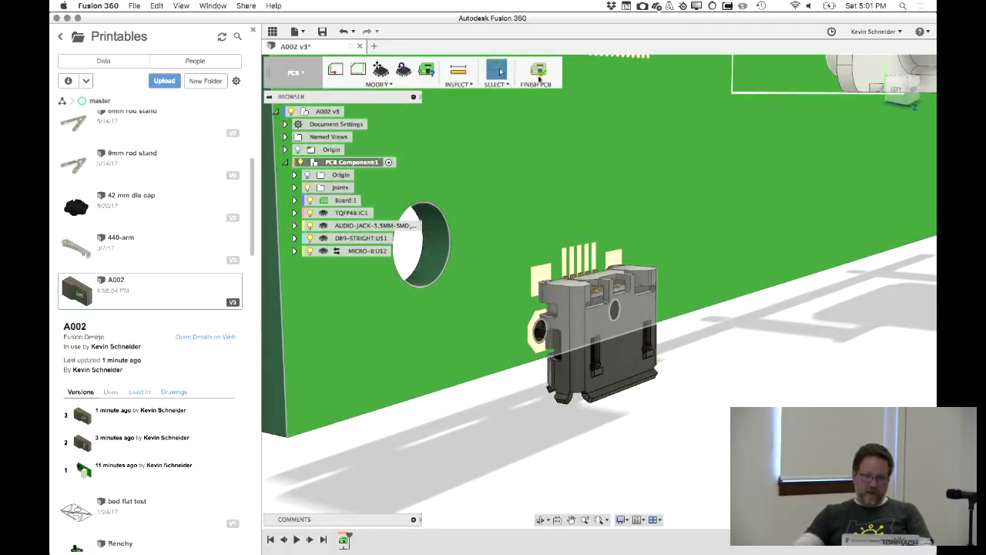
{"action": "left_click", "coordinate": [539, 71]}
Inspect the connector inside the enclosure and save A002 as a new version
{"action": "middle_click_drag", "start_coordinate": [725, 327], "coordinate": [694, 334], "text": "shift"}
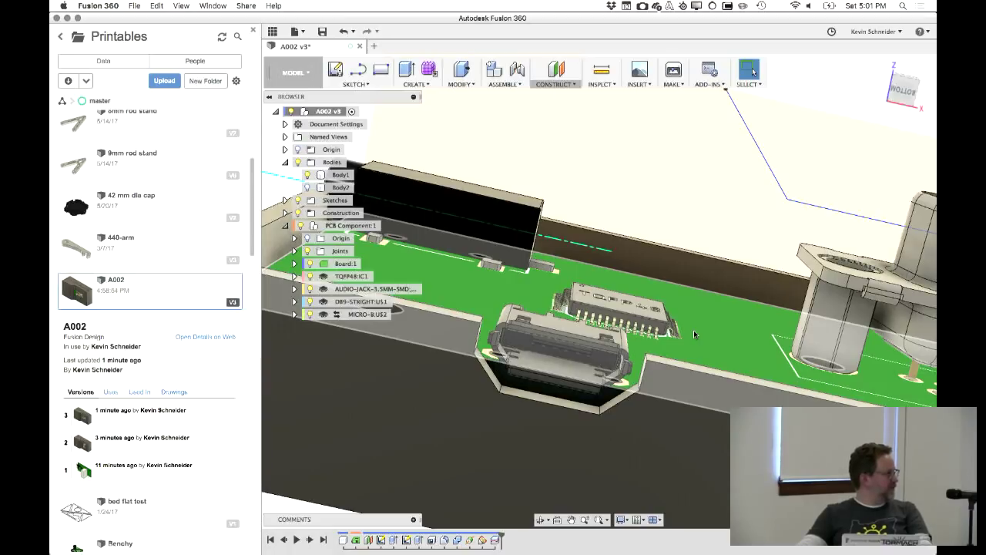
{"action": "middle_click_drag", "start_coordinate": [709, 360], "coordinate": [662, 354], "text": "shift"}
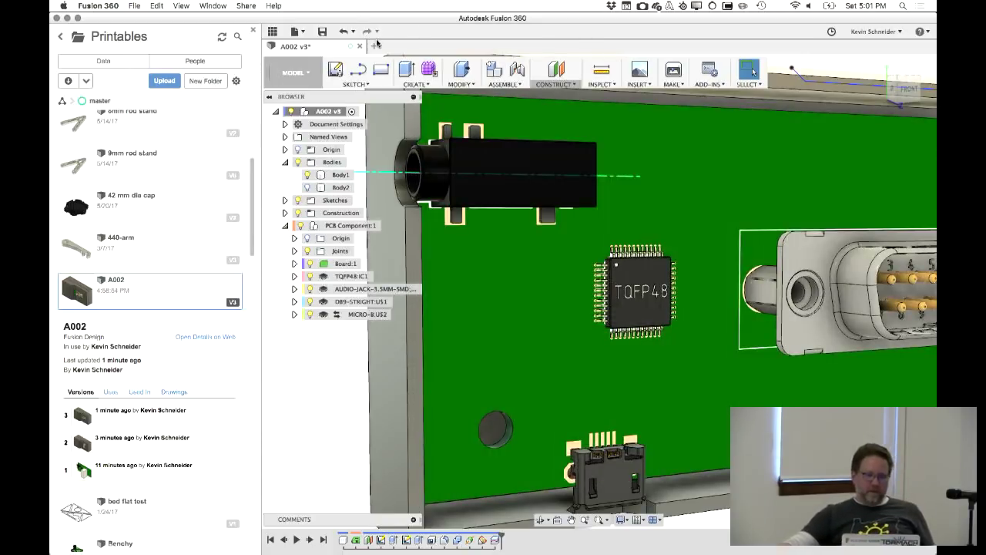
{"action": "left_click", "coordinate": [329, 32]}
{"action": "left_click", "coordinate": [500, 286]}
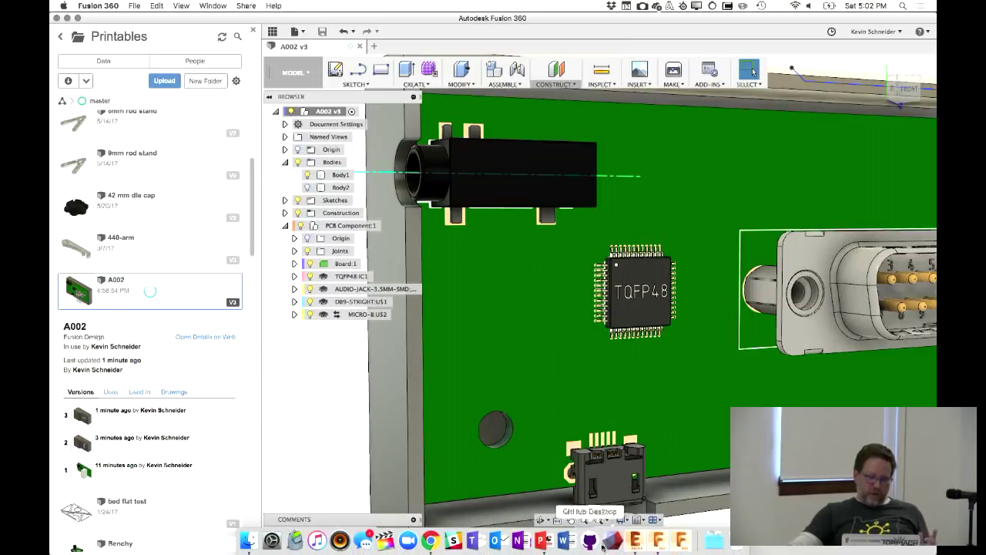
{"action": "left_click", "coordinate": [632, 535]}
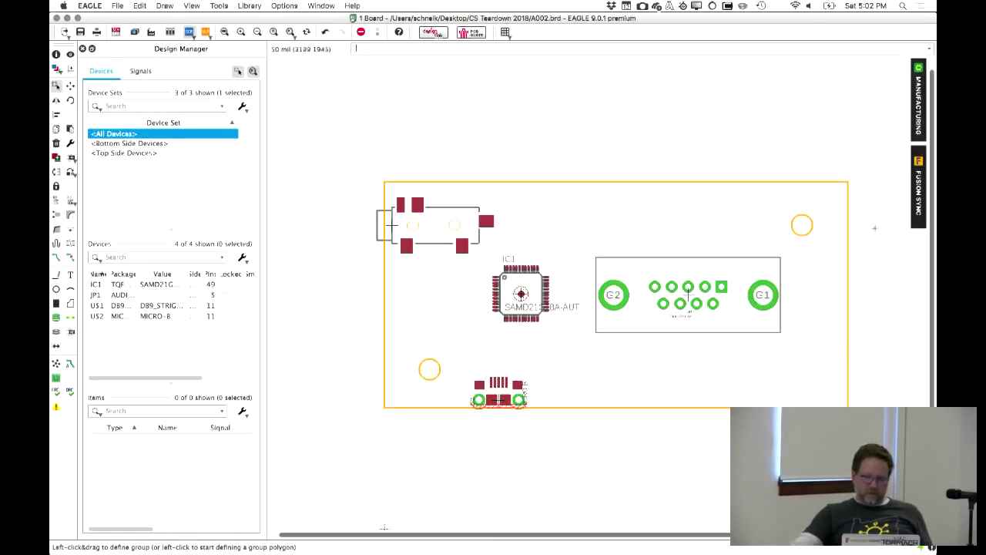
Pull the A002 board from the Fusion design into EAGLE using Fusion Sync's Pull from Fusion
{"action": "left_click", "coordinate": [917, 222]}
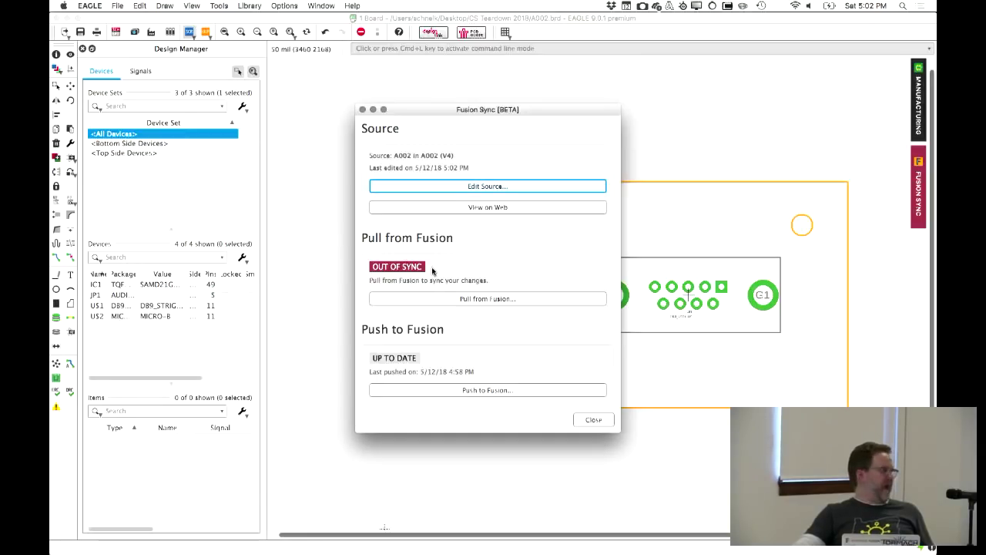
{"action": "left_click", "coordinate": [480, 300]}
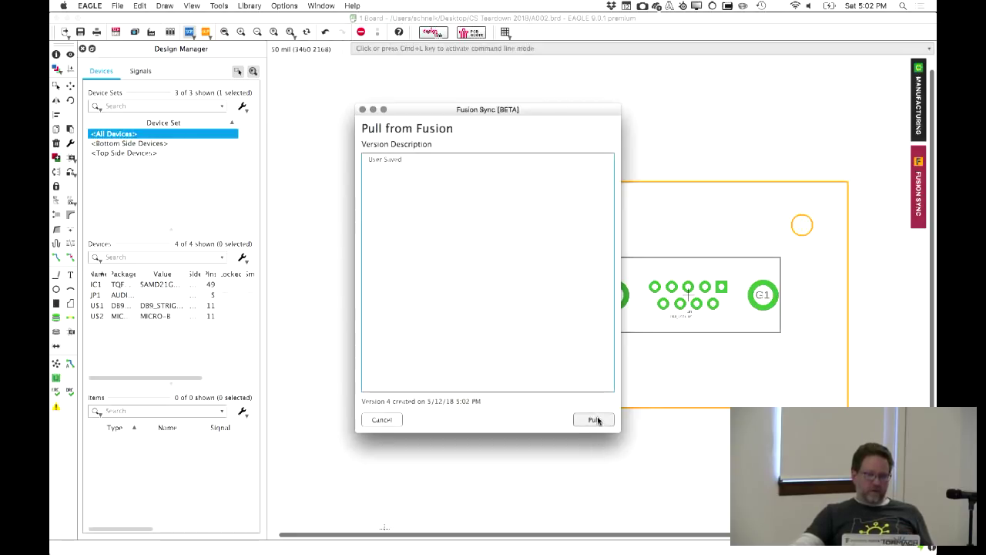
{"action": "left_click", "coordinate": [595, 420]}
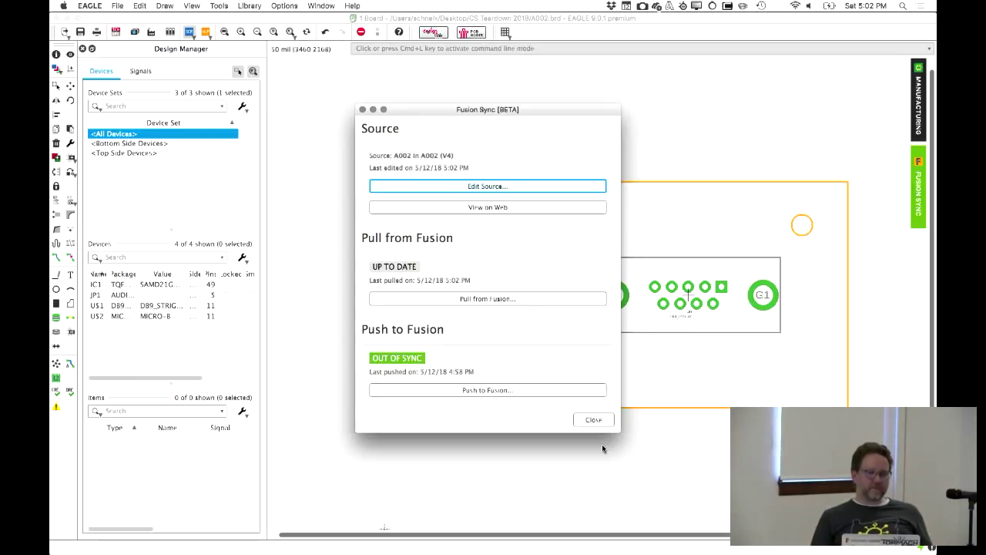
Close the Fusion Sync dialog, check the Micro-B connector pads, then return to Fusion 360's A002 v4
{"action": "left_click", "coordinate": [591, 421]}
{"action": "left_click", "coordinate": [591, 421]}
{"action": "left_click", "coordinate": [517, 390]}
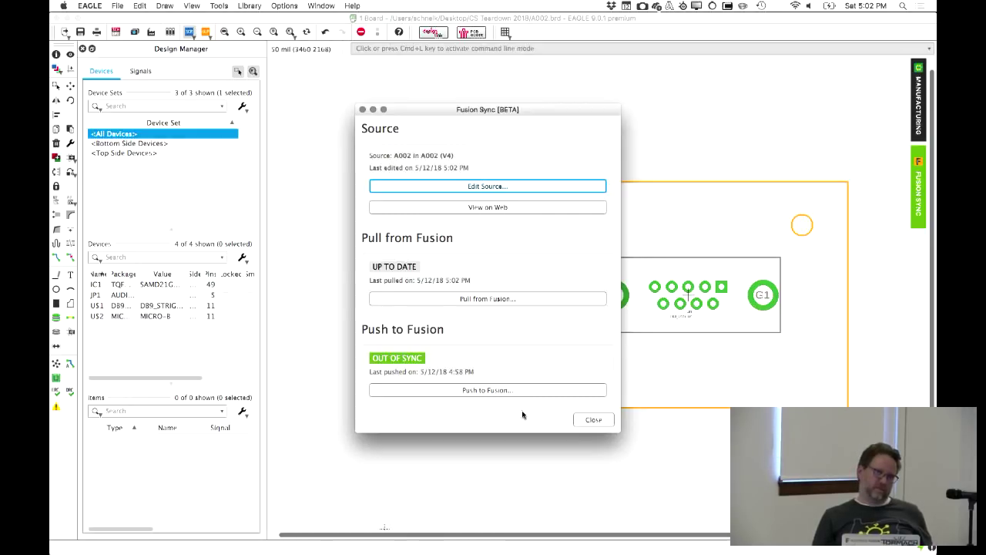
{"action": "left_click", "coordinate": [592, 421]}
{"action": "scroll", "coordinate": [528, 459], "scroll_direction": "down", "scroll_amount": 3}
{"action": "scroll", "coordinate": [529, 459], "scroll_direction": "up", "scroll_amount": 10}
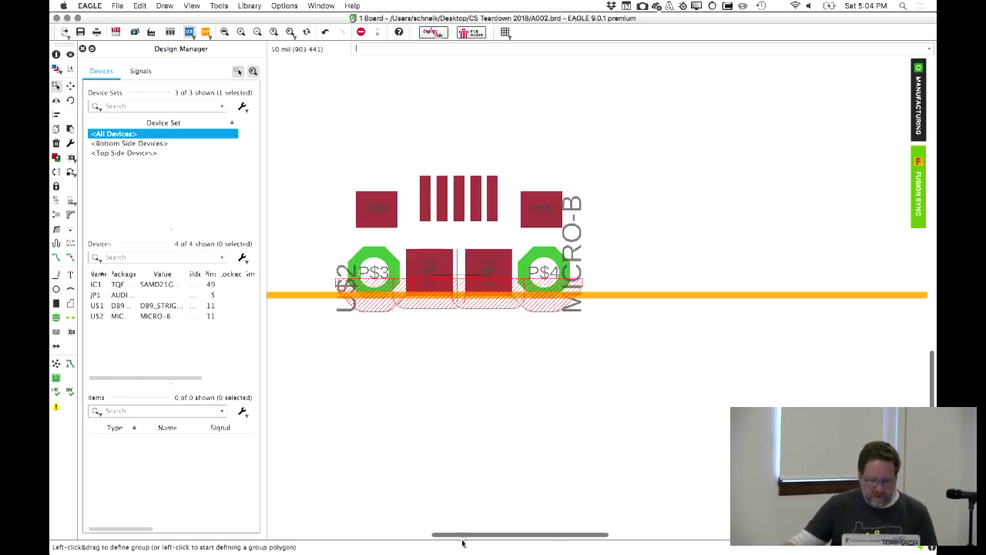
{"action": "left_click", "coordinate": [658, 548]}
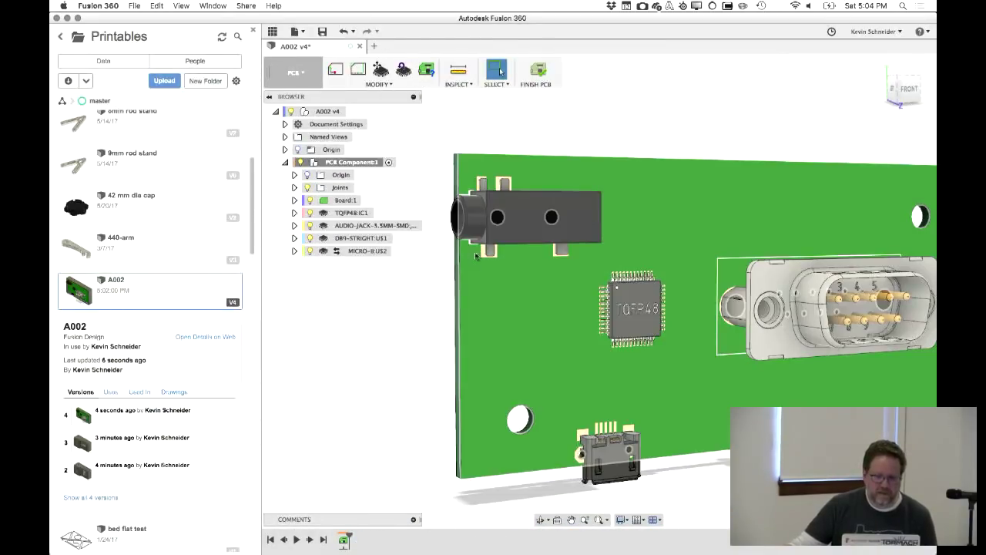
Review the PCB Status report showing changed components and unchanged board shape, then dismiss it
{"action": "left_click", "coordinate": [499, 71]}
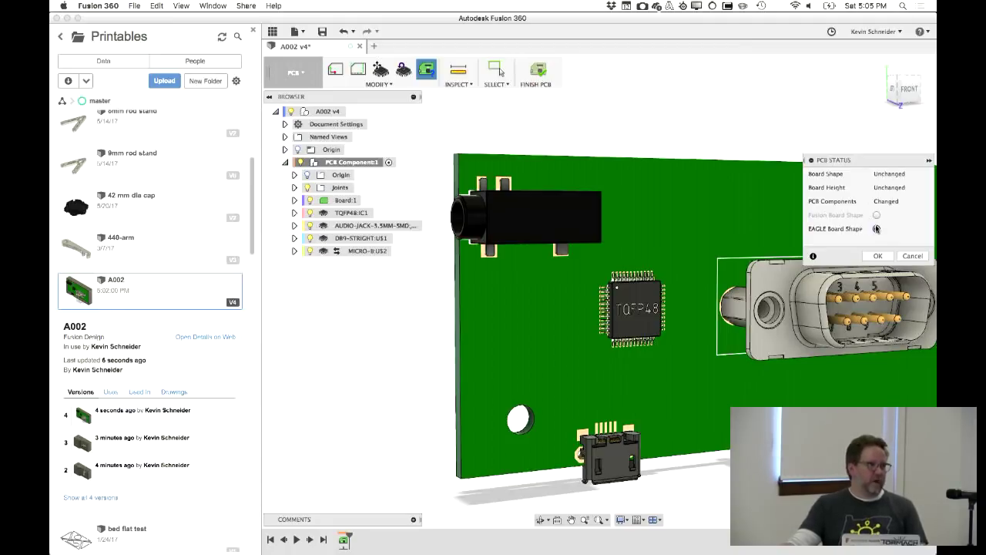
{"action": "left_click", "coordinate": [912, 259]}
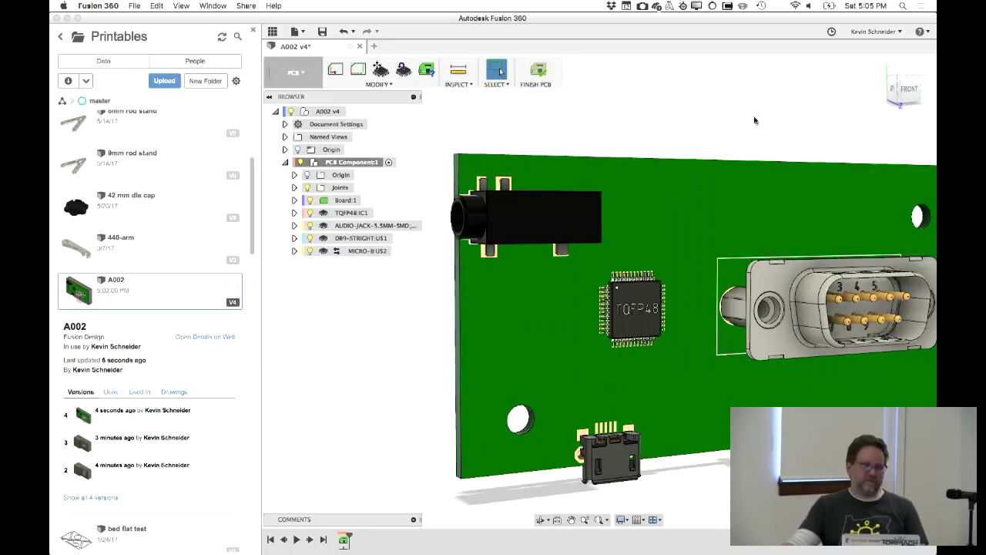
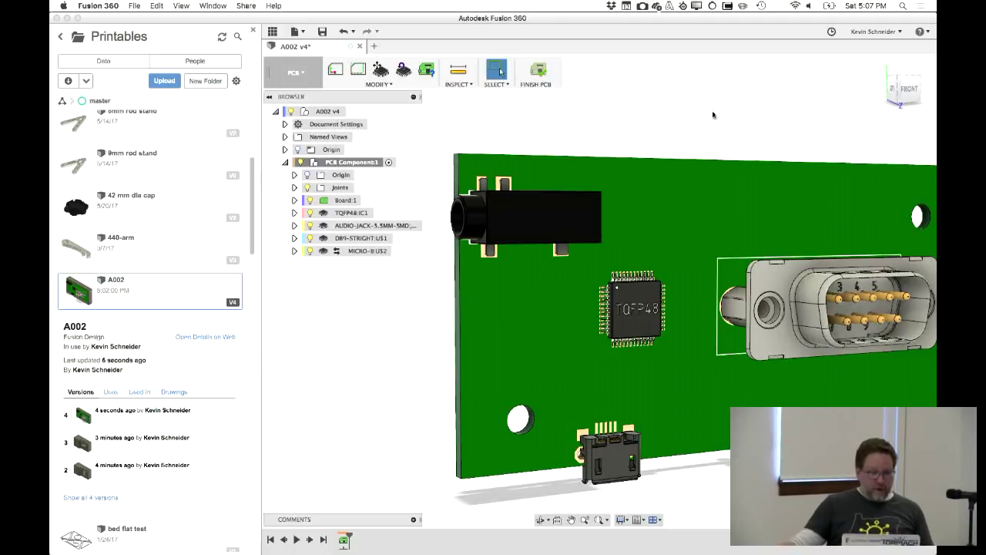
Browse from the team's projects into Crowdsupply > Healthypi v3 and bring up actions for pc_rpi_healthypi_v3
{"action": "left_click", "coordinate": [60, 36]}
{"action": "scroll", "coordinate": [186, 363], "scroll_direction": "up", "scroll_amount": 15}
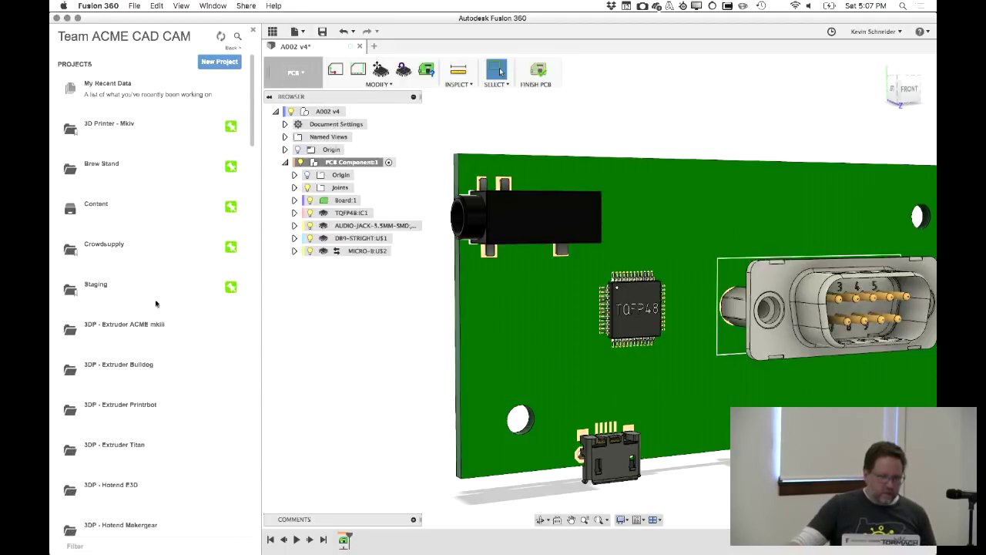
{"action": "left_click", "coordinate": [123, 254]}
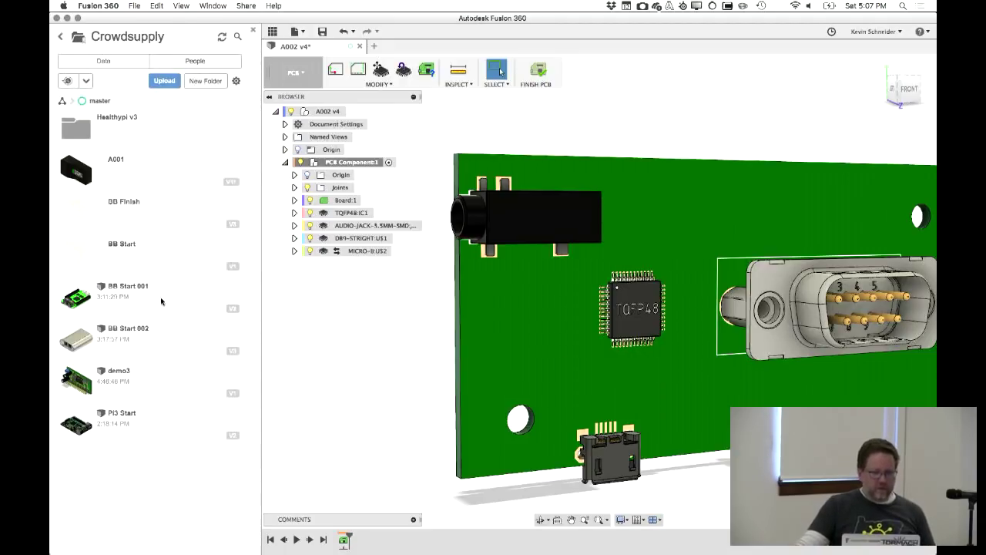
{"action": "left_click", "coordinate": [115, 143]}
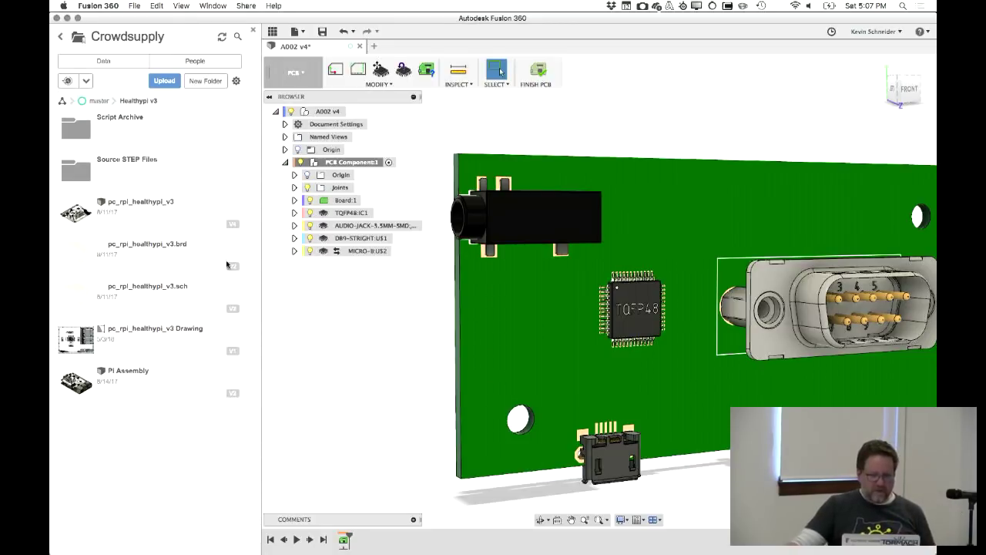
{"action": "right_click", "coordinate": [152, 220]}
Open the pc_rpi_healthypi_v3 design, then zoom and orbit around the board near the DB9 connector
{"action": "left_click", "coordinate": [159, 224]}
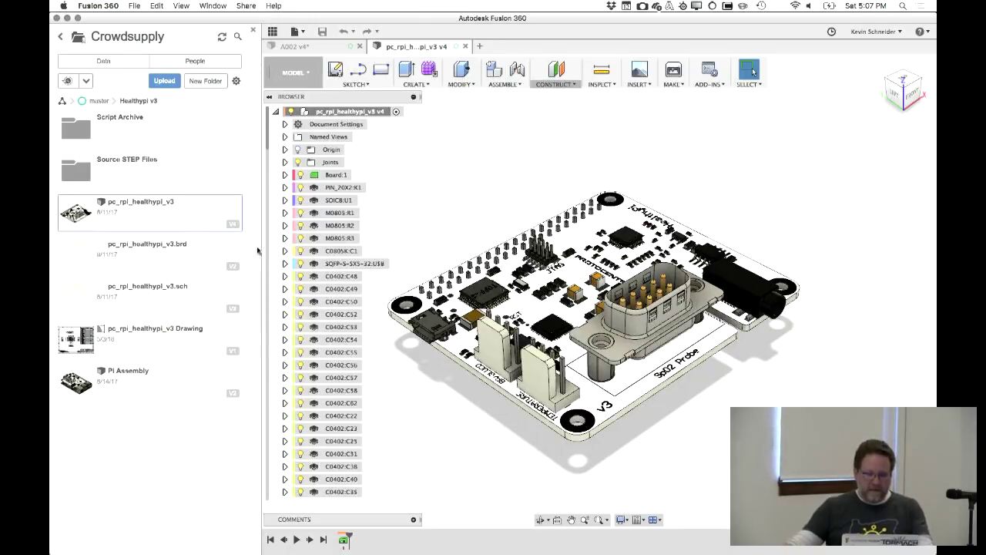
{"action": "scroll", "coordinate": [574, 372], "scroll_direction": "up", "scroll_amount": 5}
{"action": "scroll", "coordinate": [575, 372], "scroll_direction": "up", "scroll_amount": 2}
{"action": "middle_click_drag", "start_coordinate": [575, 373], "coordinate": [730, 406], "text": "shift"}
{"action": "scroll", "coordinate": [561, 422], "scroll_direction": "down", "scroll_amount": 6}
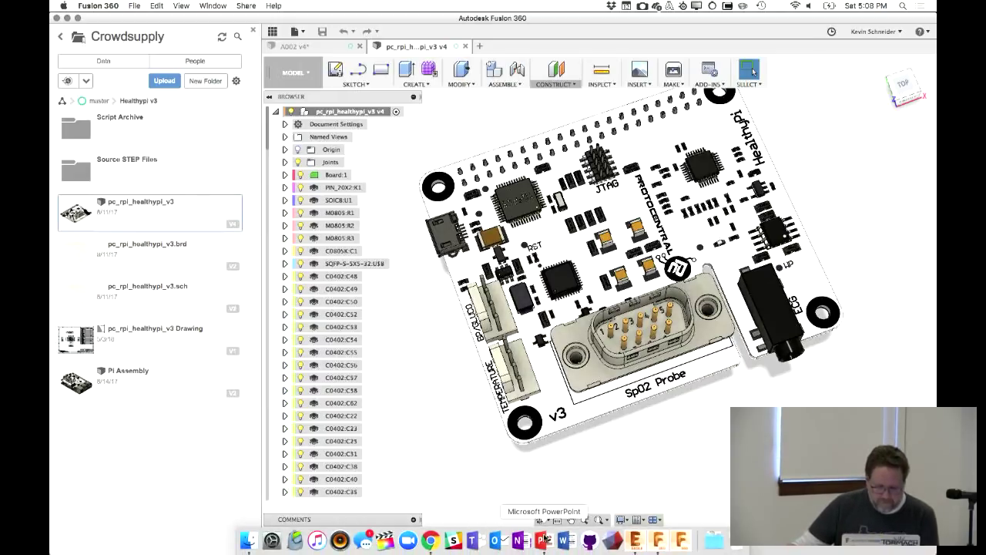
Bring the Teardown deck forward and show slides 33–35 on Managed Libraries
{"action": "left_click", "coordinate": [542, 541]}
{"action": "scroll", "coordinate": [127, 427], "scroll_direction": "up", "scroll_amount": 3}
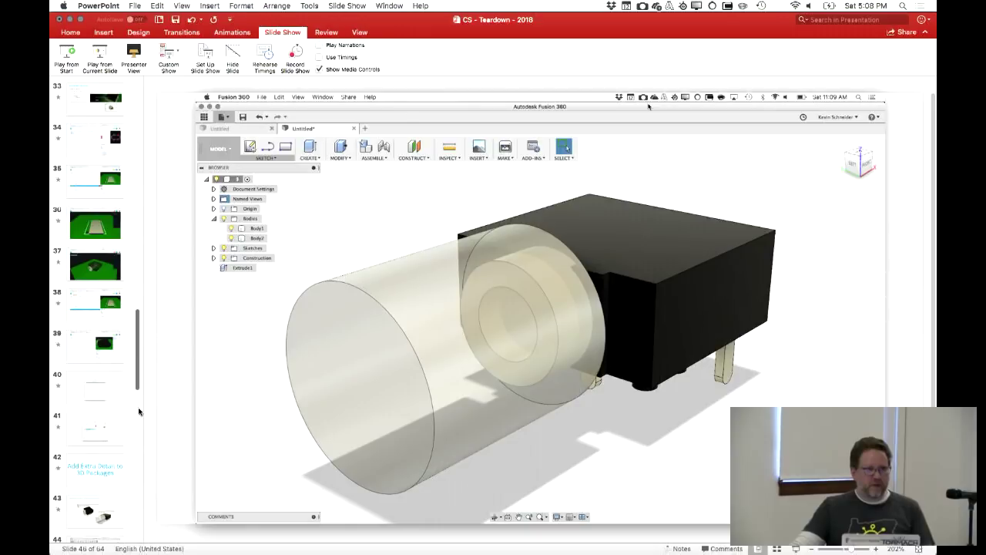
{"action": "scroll", "coordinate": [95, 247], "scroll_direction": "up", "scroll_amount": 3}
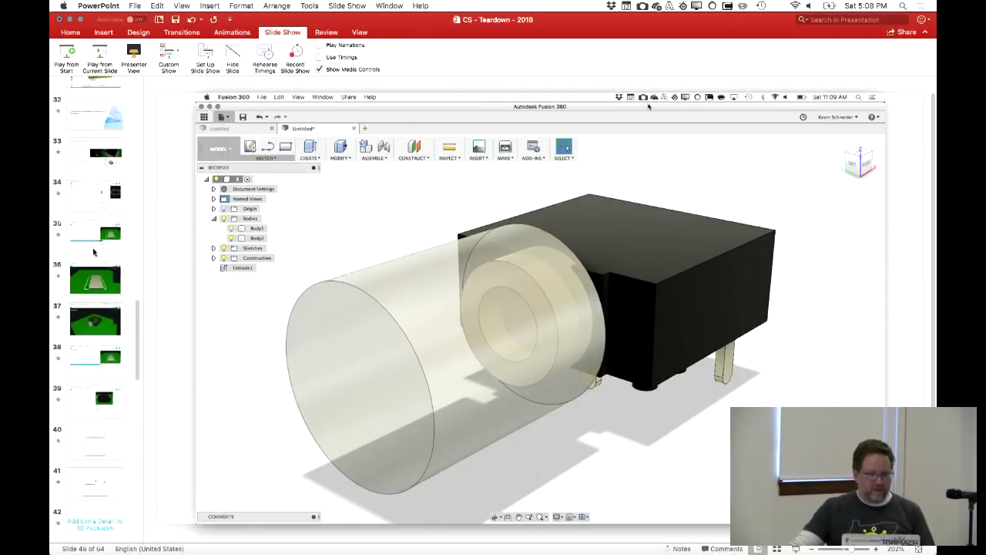
{"action": "left_click", "coordinate": [96, 199]}
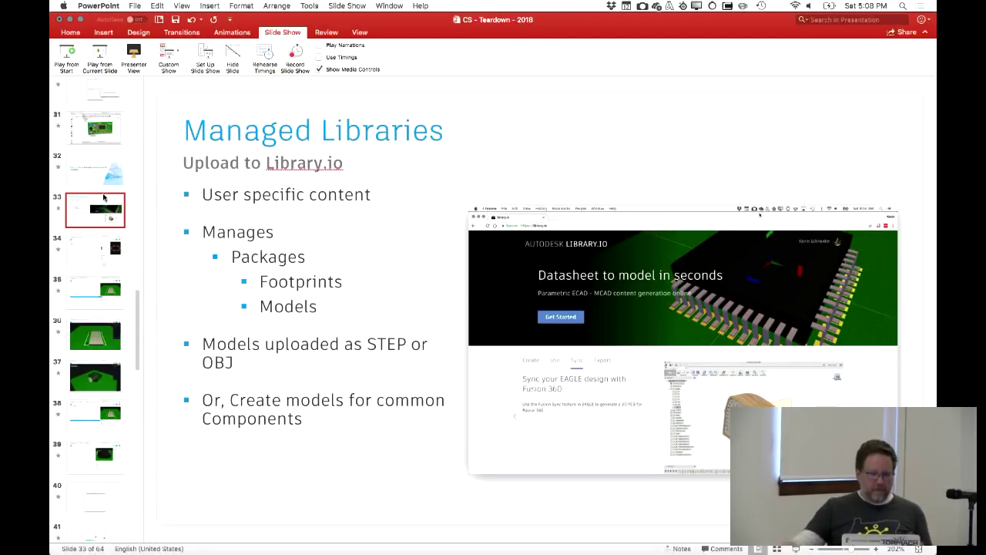
{"action": "left_click", "coordinate": [121, 252]}
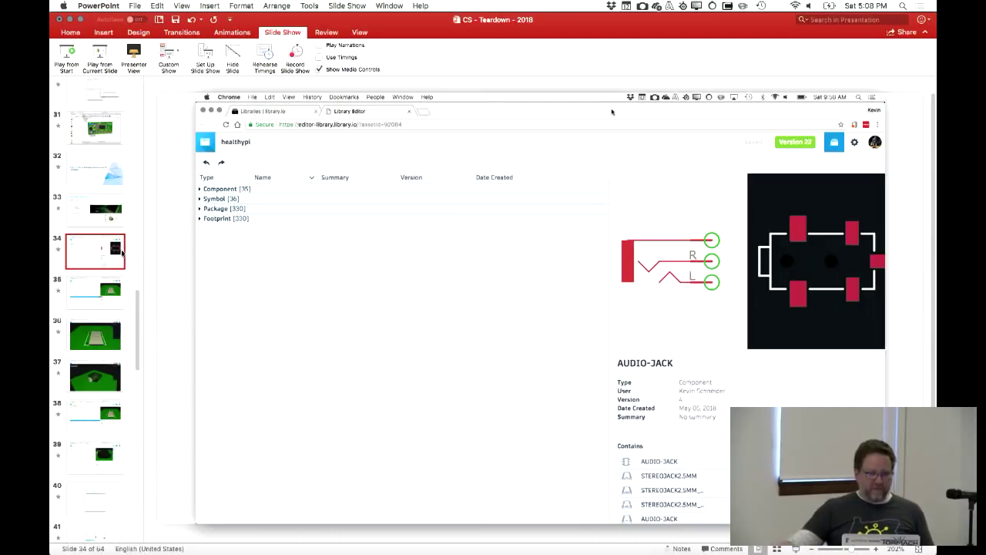
{"action": "left_click", "coordinate": [103, 291]}
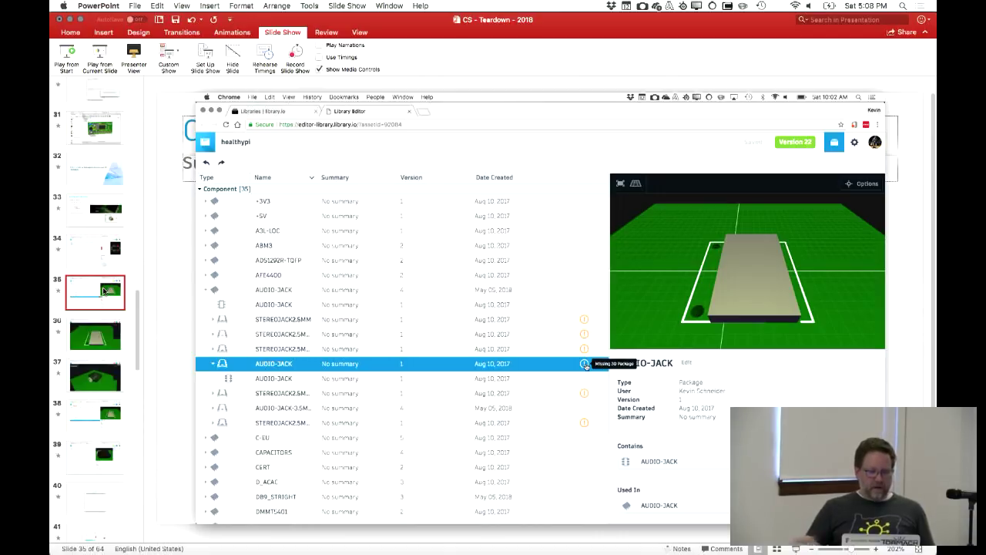
Show slides 36–40: package editor, 3D audio jack, version history and Library Manager
{"action": "left_click", "coordinate": [99, 348]}
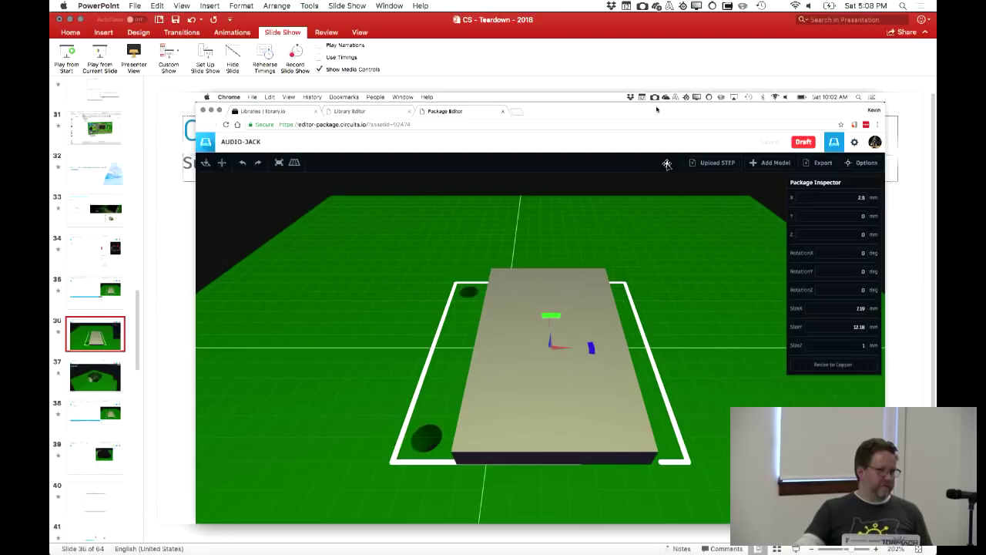
{"action": "left_click", "coordinate": [101, 383]}
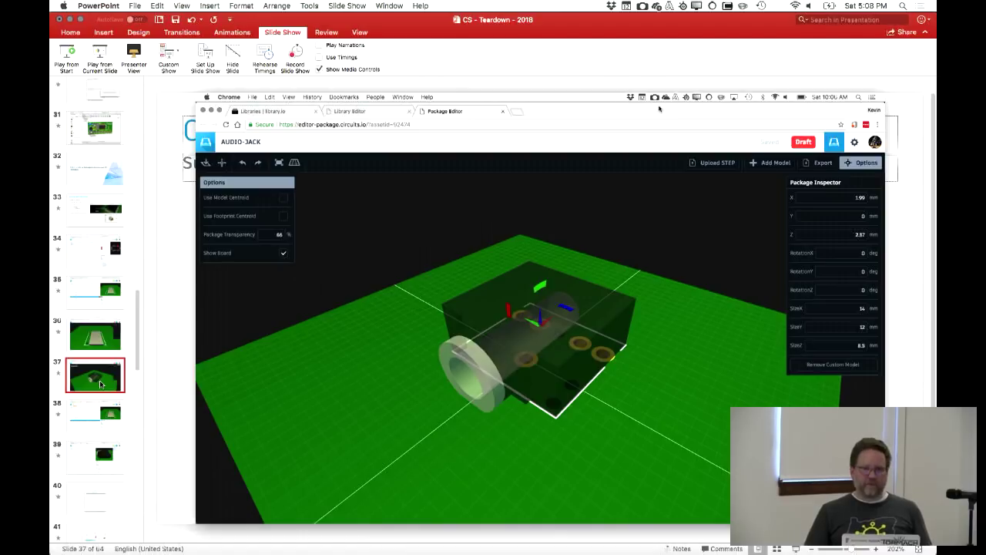
{"action": "left_click", "coordinate": [100, 412]}
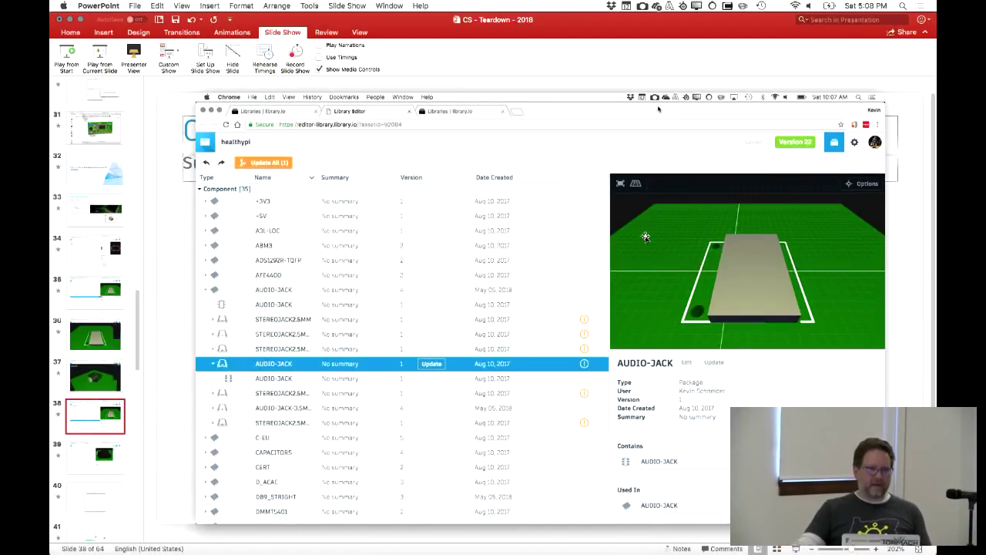
{"action": "left_click", "coordinate": [91, 467]}
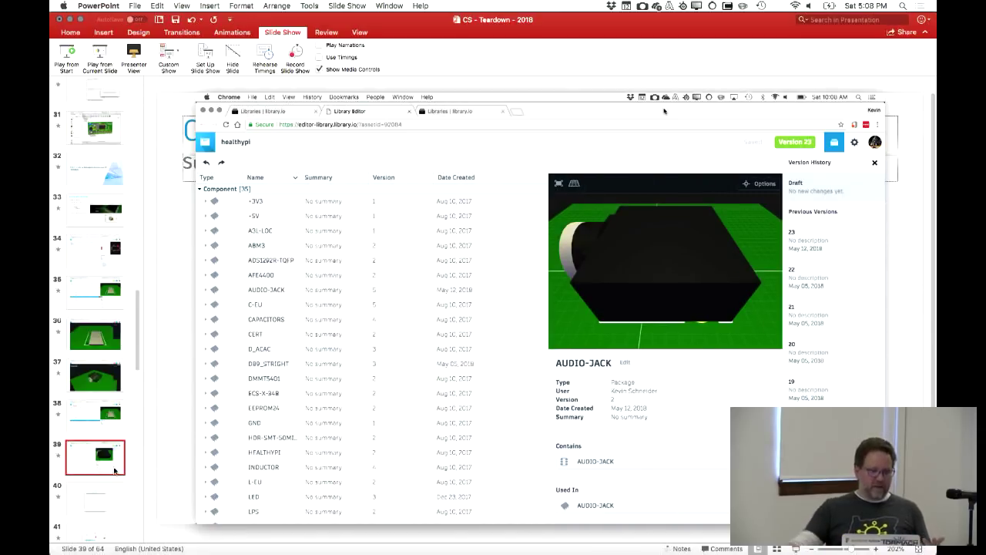
{"action": "left_click", "coordinate": [111, 496]}
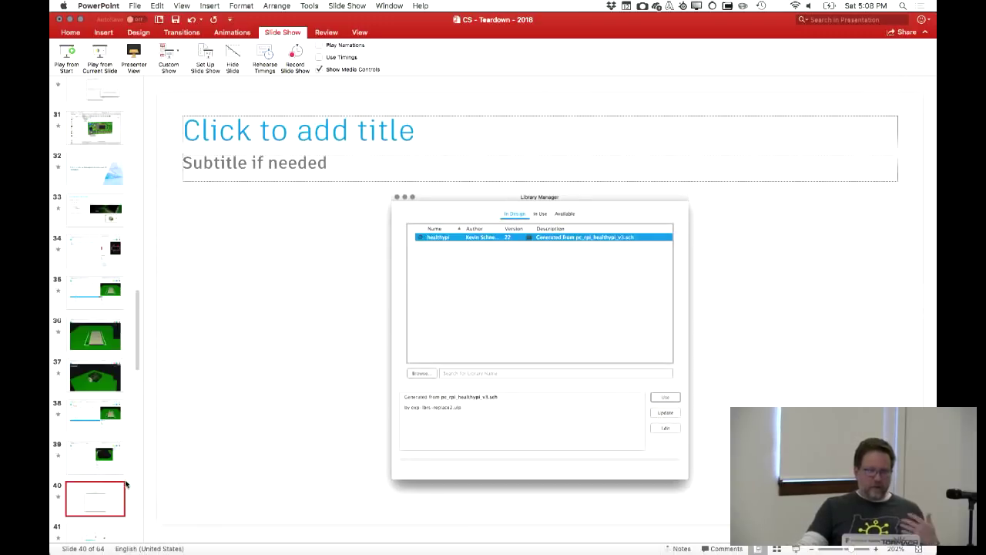
{"action": "scroll", "coordinate": [98, 516], "scroll_direction": "down", "scroll_amount": 1}
{"action": "left_click", "coordinate": [98, 516]}
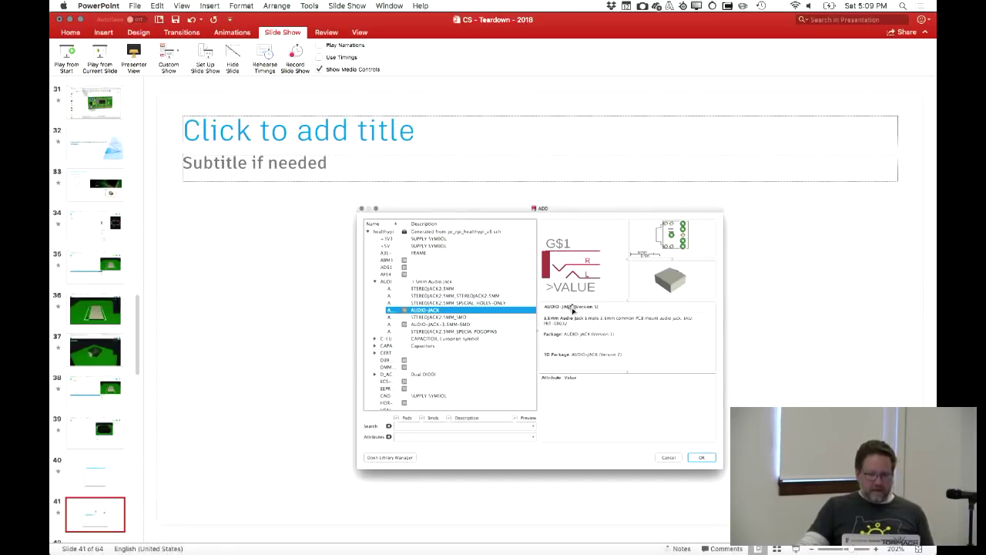
{"action": "left_click", "coordinate": [113, 479]}
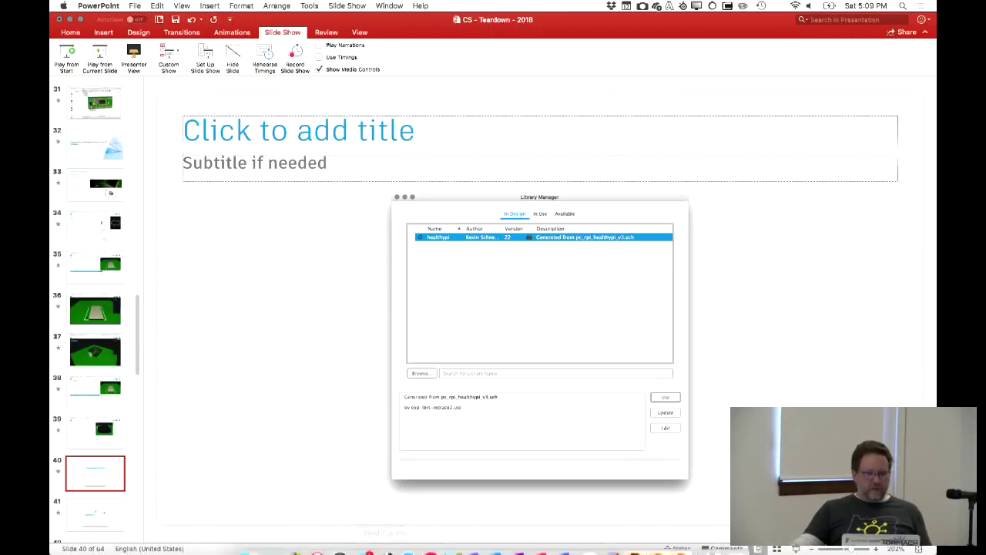
{"action": "left_click", "coordinate": [431, 539]}
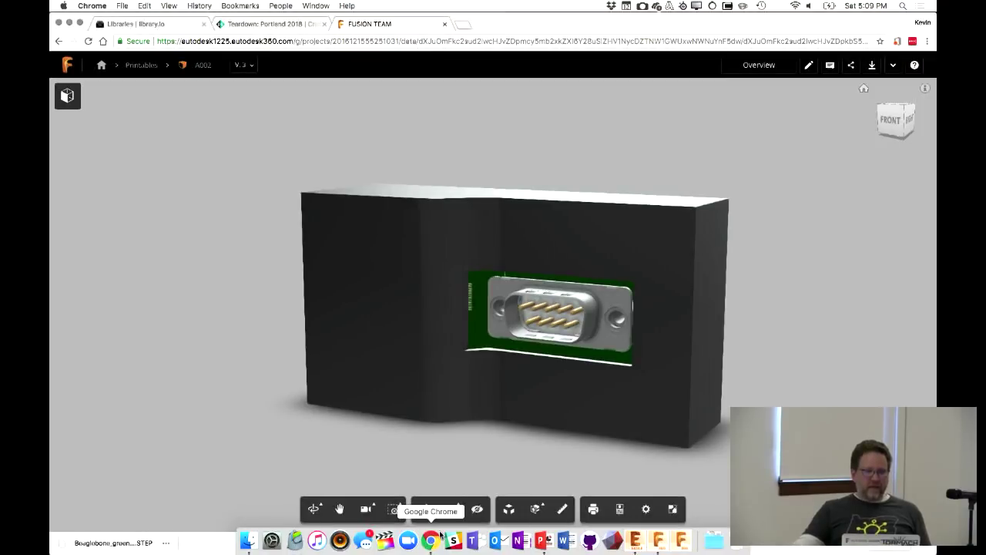
In Library.io, open the healthypi library, then go back to My Libraries and view My Packages
{"action": "left_click", "coordinate": [169, 27]}
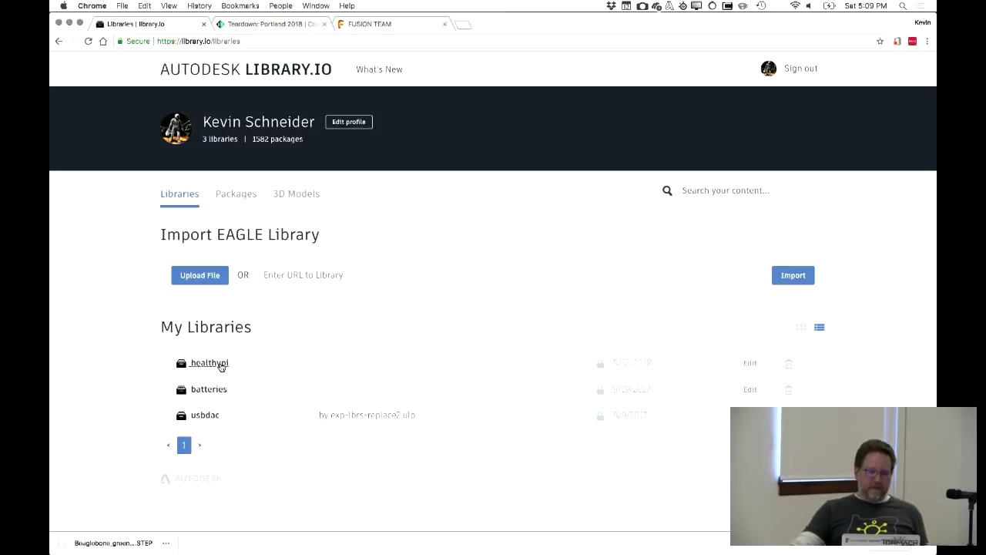
{"action": "left_click", "coordinate": [208, 413]}
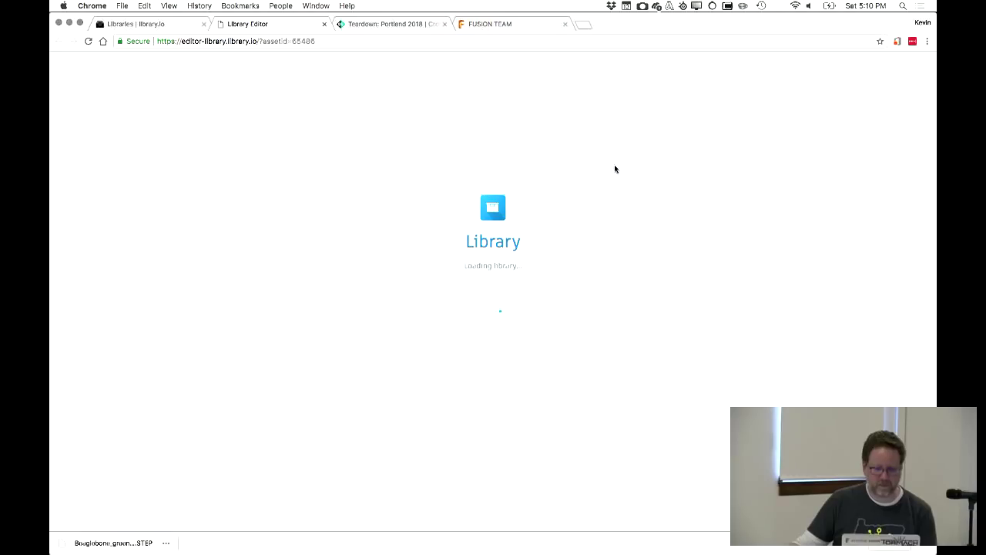
{"action": "left_click", "coordinate": [165, 25]}
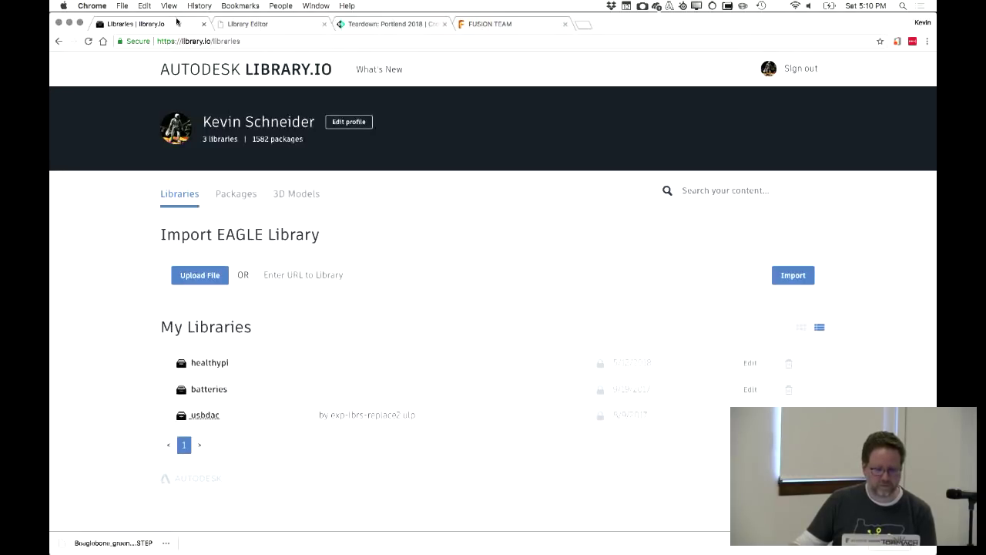
{"action": "left_click", "coordinate": [282, 27]}
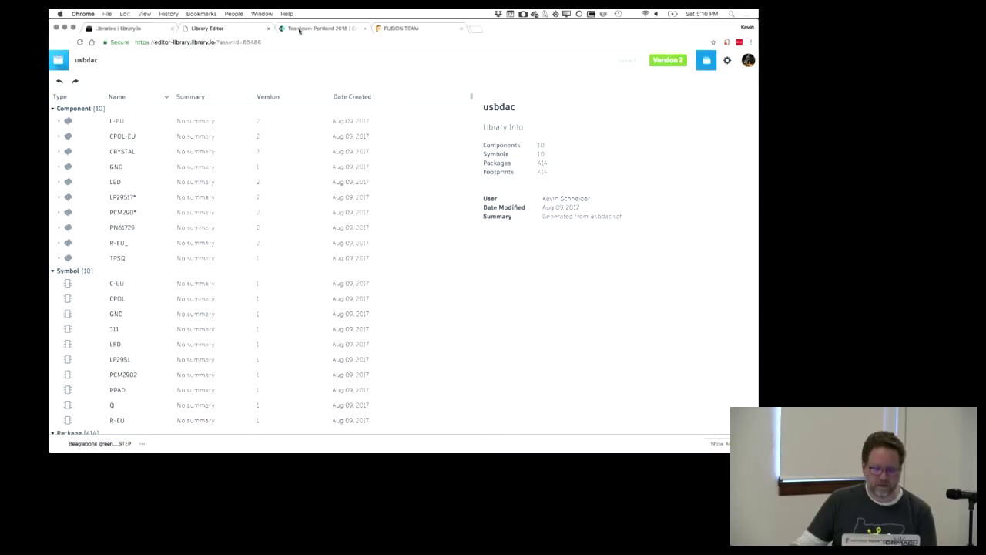
{"action": "left_click", "coordinate": [153, 30]}
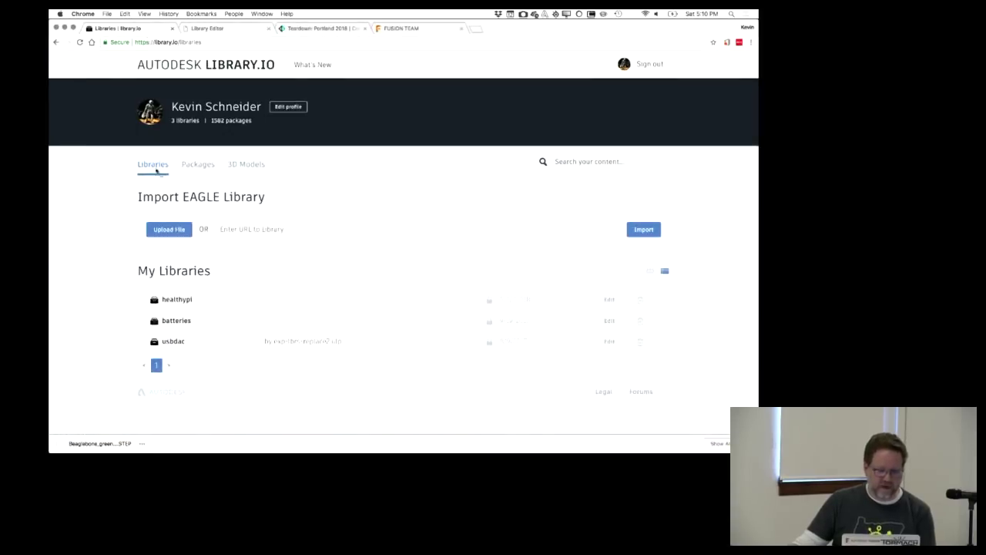
{"action": "left_click", "coordinate": [194, 165]}
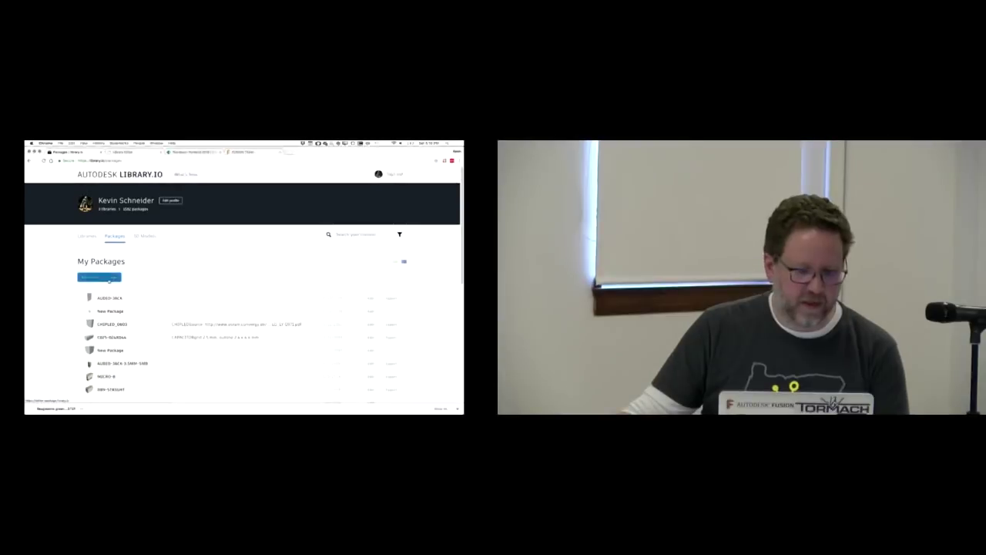
Create a new package with the SOIC, SOP generator, preview its 3D model, then return to PowerPoint
{"action": "left_click", "coordinate": [175, 231]}
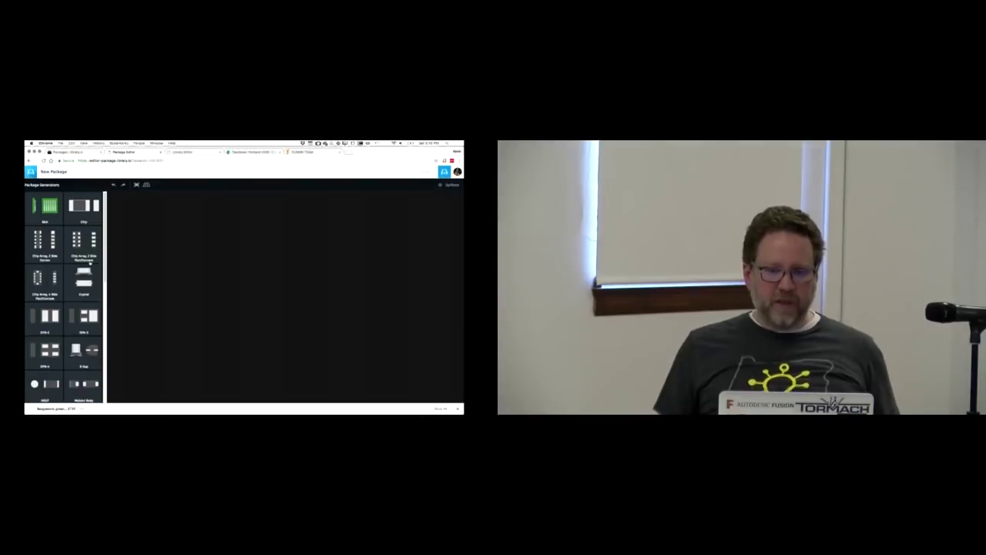
{"action": "scroll", "coordinate": [88, 308], "scroll_direction": "down", "scroll_amount": 10}
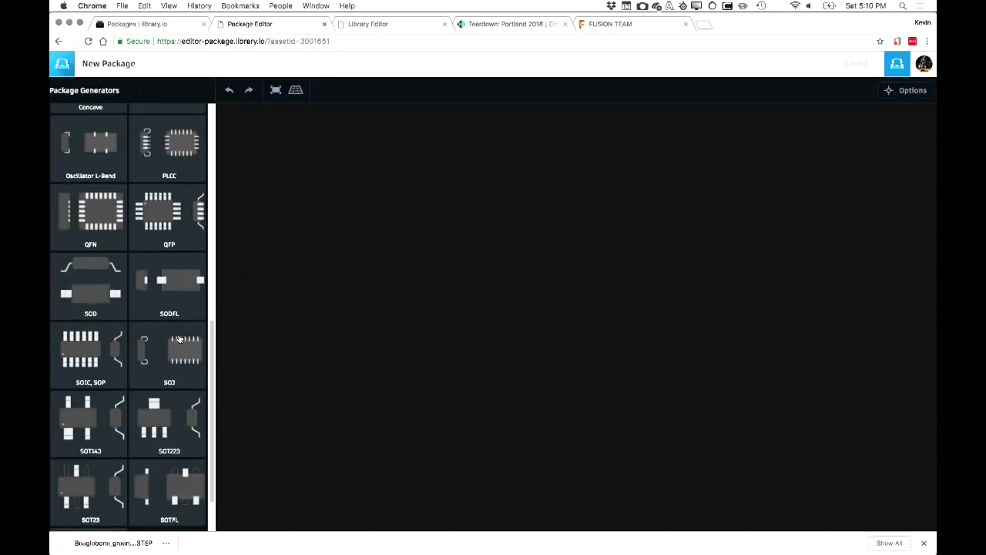
{"action": "left_click", "coordinate": [90, 356]}
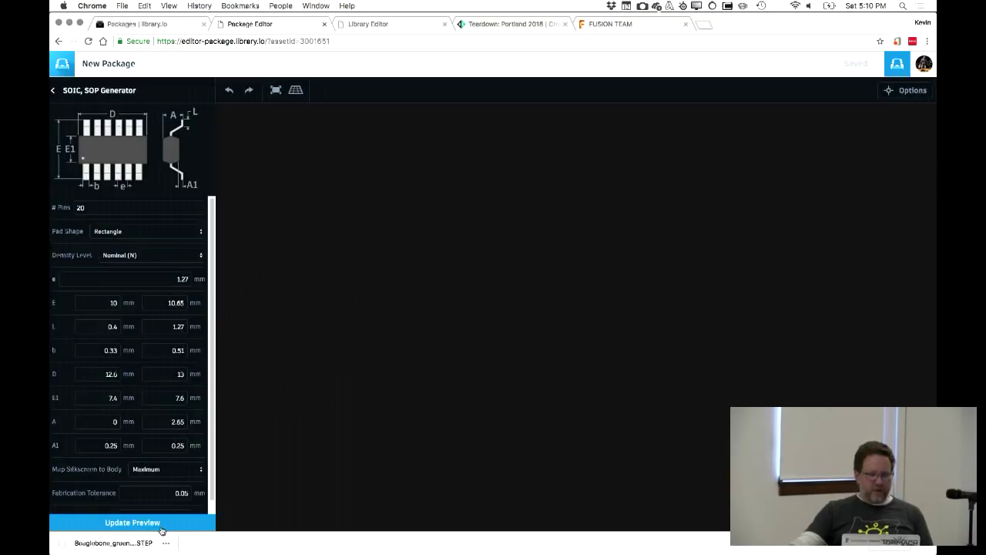
{"action": "left_click", "coordinate": [191, 528]}
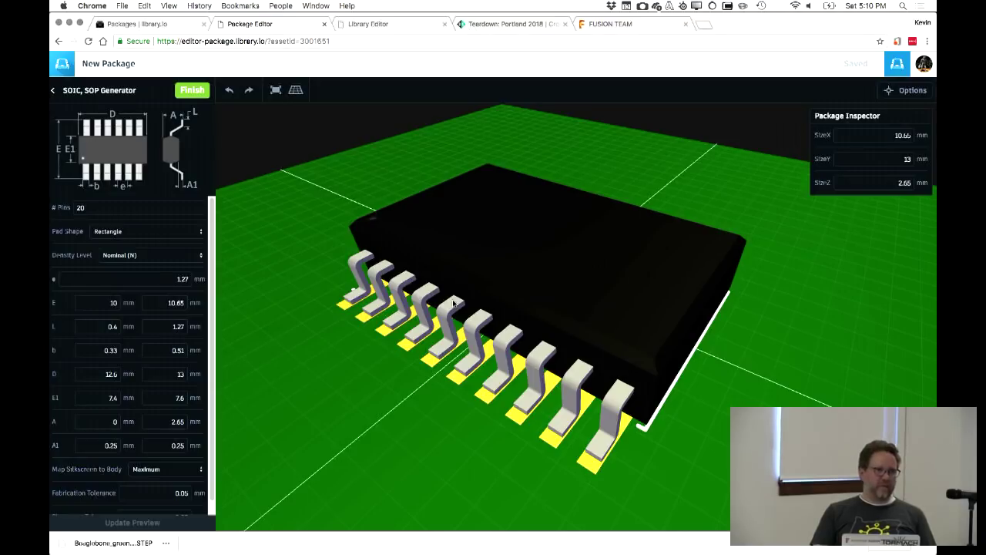
{"action": "key", "text": "super+Tab"}
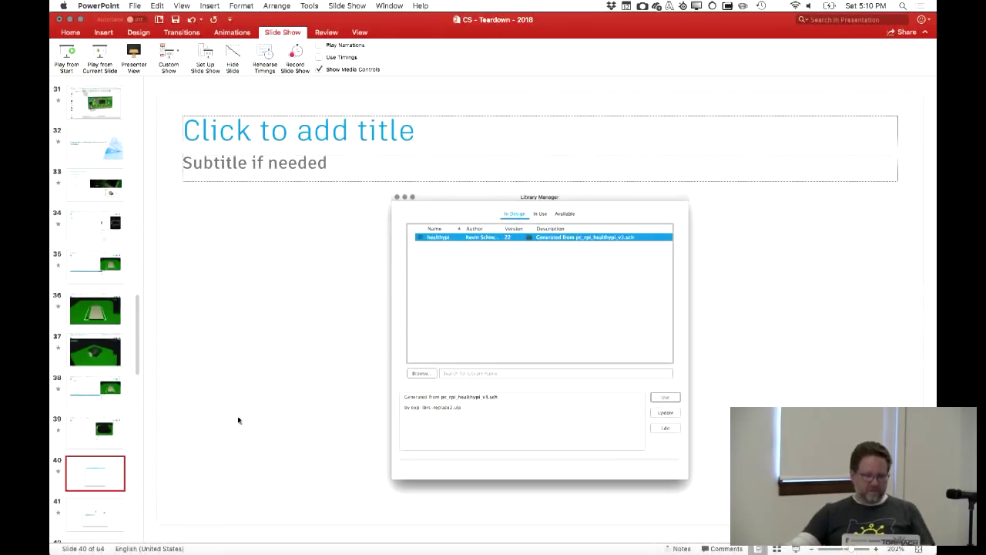
Show slides 41 and 42, jump to slide 47 'Design for Manufacture considerations', then advance to FFF
{"action": "left_click", "coordinate": [122, 520]}
{"action": "scroll", "coordinate": [114, 504], "scroll_direction": "down", "scroll_amount": 2}
{"action": "scroll", "coordinate": [114, 506], "scroll_direction": "down", "scroll_amount": 1}
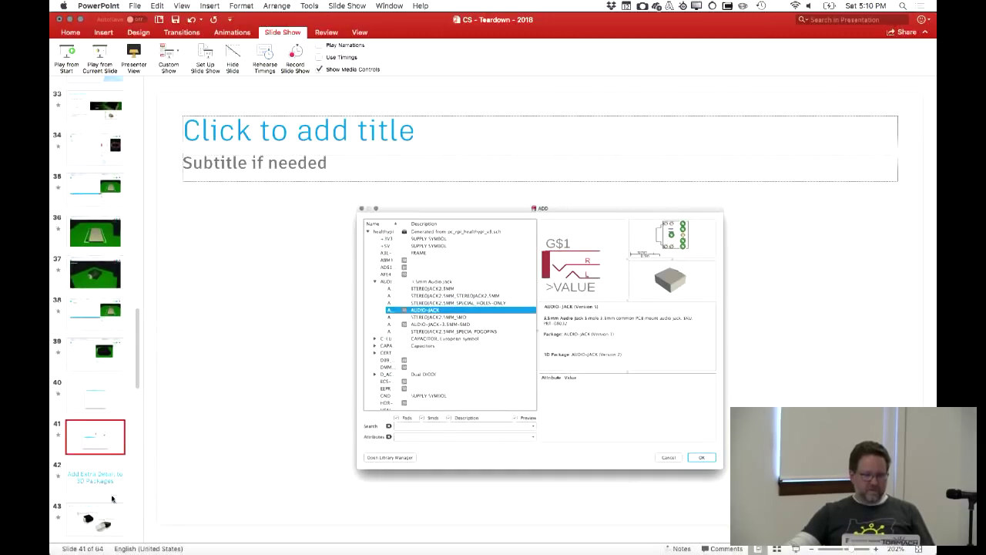
{"action": "left_click", "coordinate": [115, 479]}
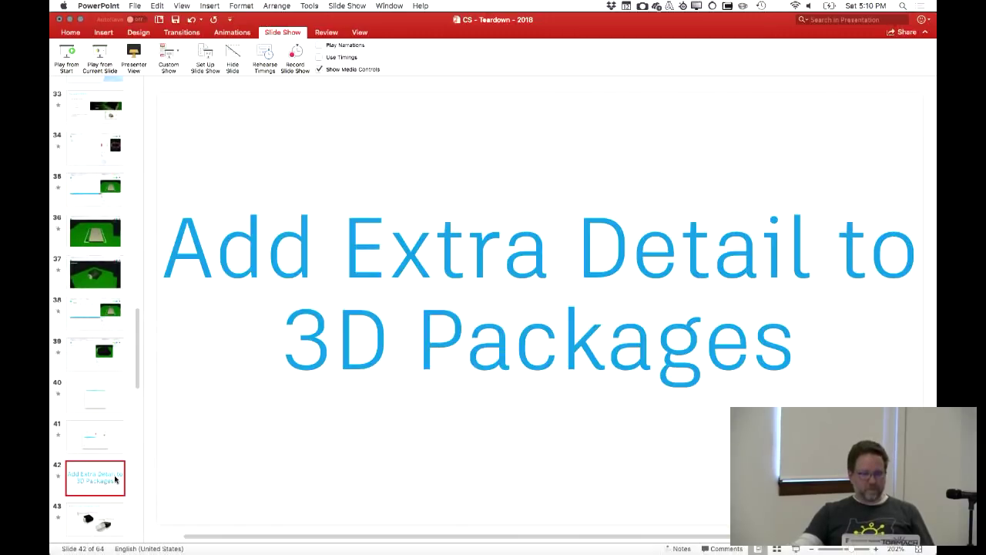
{"action": "scroll", "coordinate": [108, 489], "scroll_direction": "down", "scroll_amount": 10}
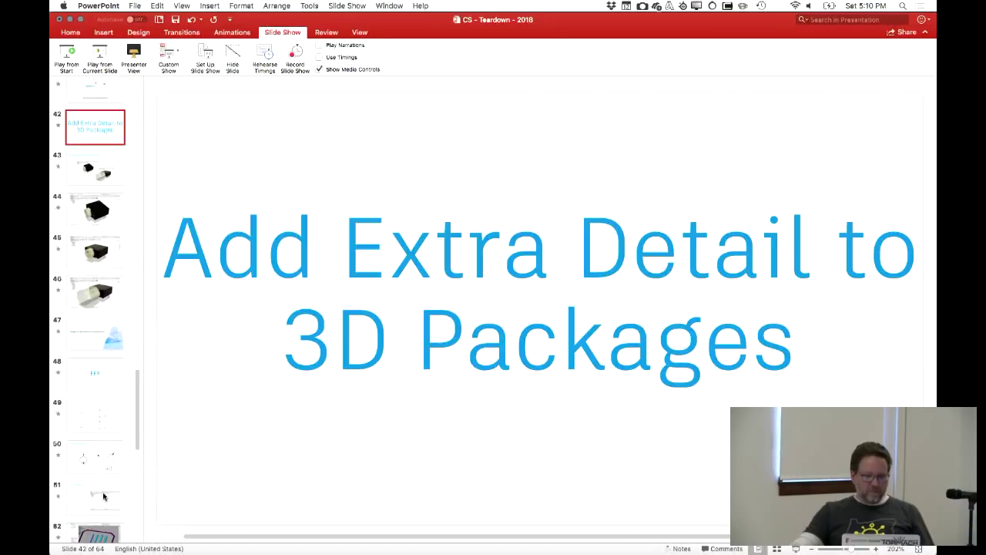
{"action": "left_click", "coordinate": [106, 351]}
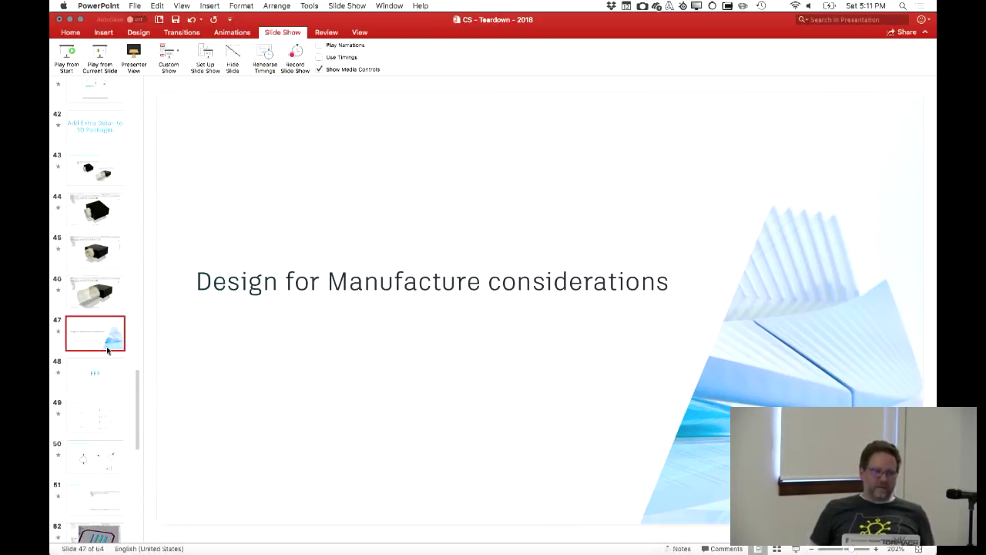
{"action": "key", "text": "Down"}
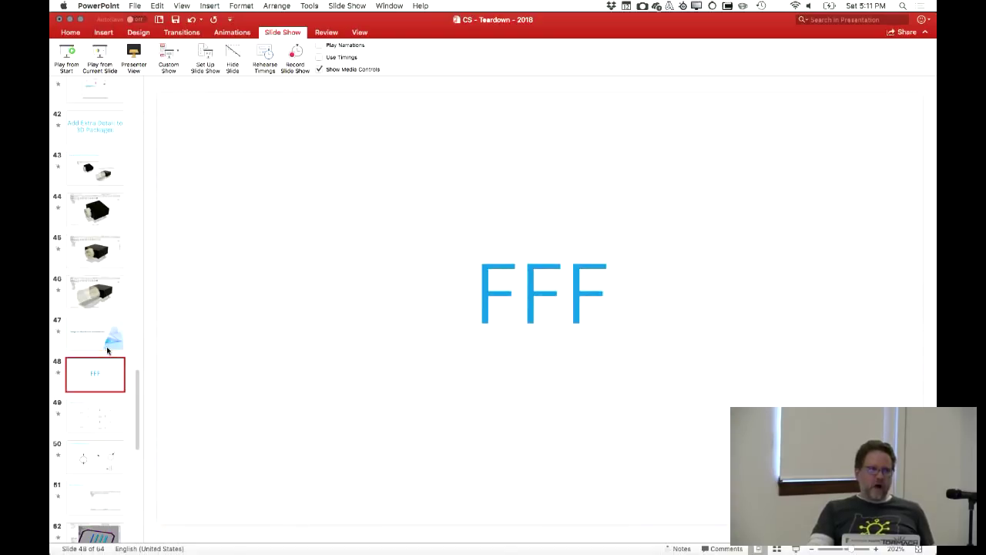
Advance through the Layer orientation and Hole Considerations slides, then on to Injection Molding
{"action": "key", "text": "Down"}
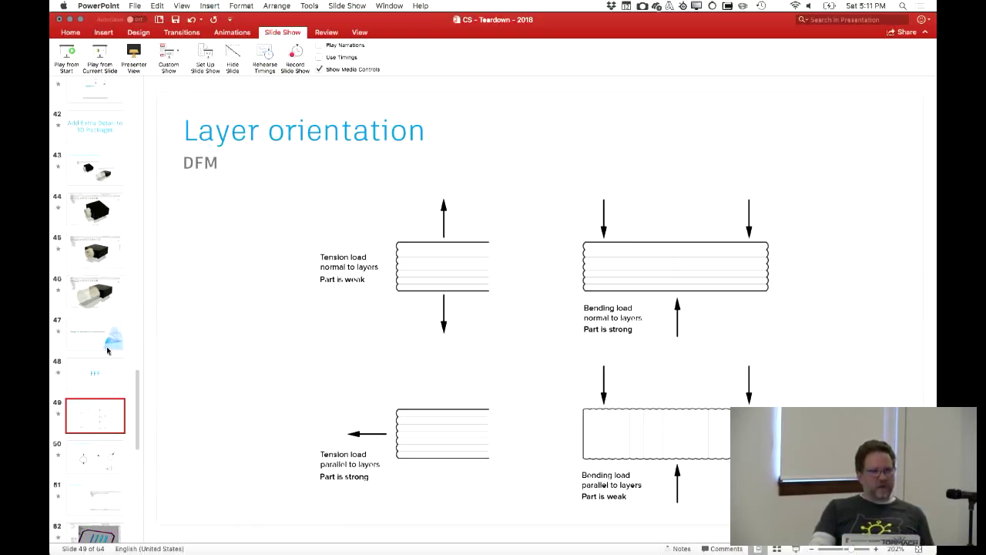
{"action": "key", "text": "Down"}
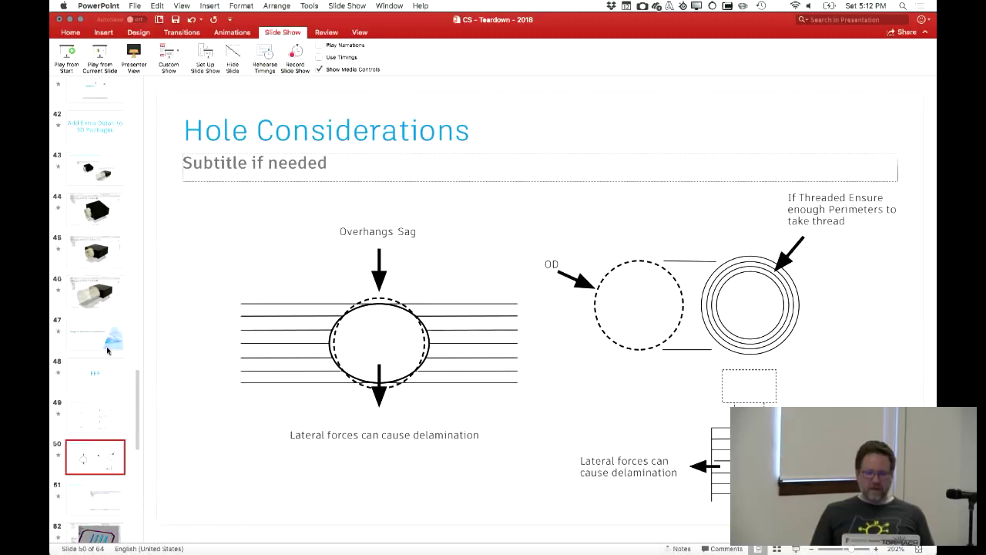
{"action": "key", "text": "Down"}
{"action": "key", "text": "Down"}
{"action": "key", "text": "Down"}
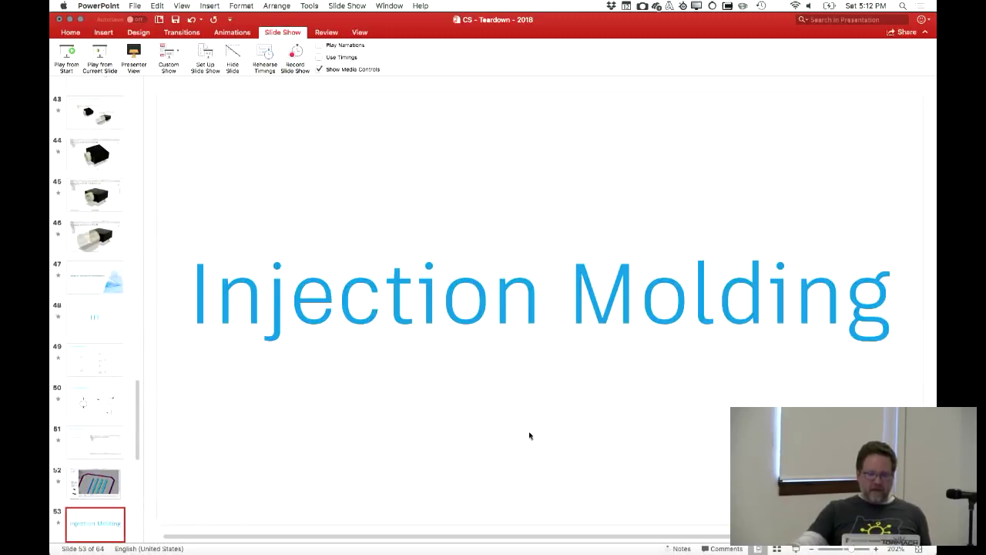
Return to the FFF slides, show Wall thickness, then open the Simplify3D preview slide 52
{"action": "key", "text": "Up"}
{"action": "key", "text": "Up"}
{"action": "key", "text": "Up"}
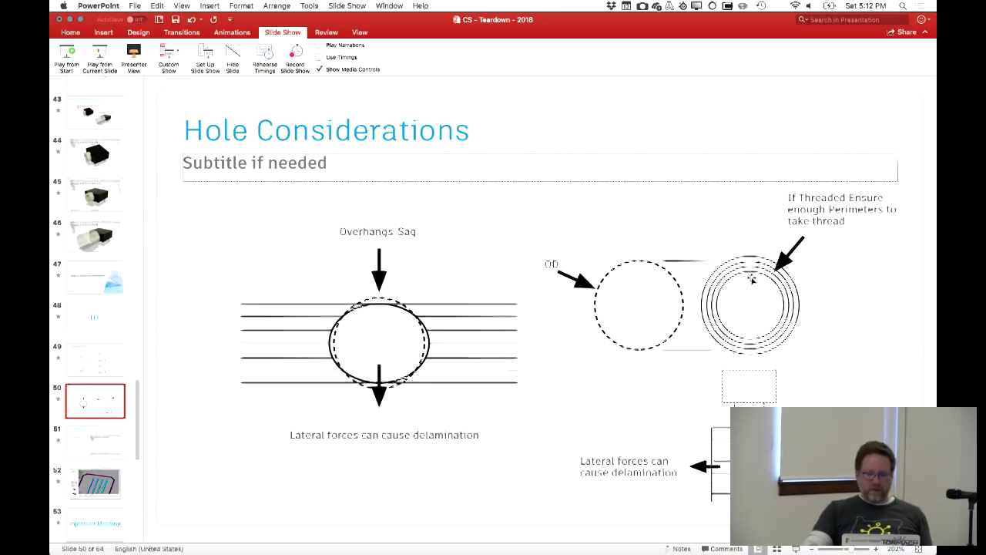
{"action": "key", "text": "Page_Down"}
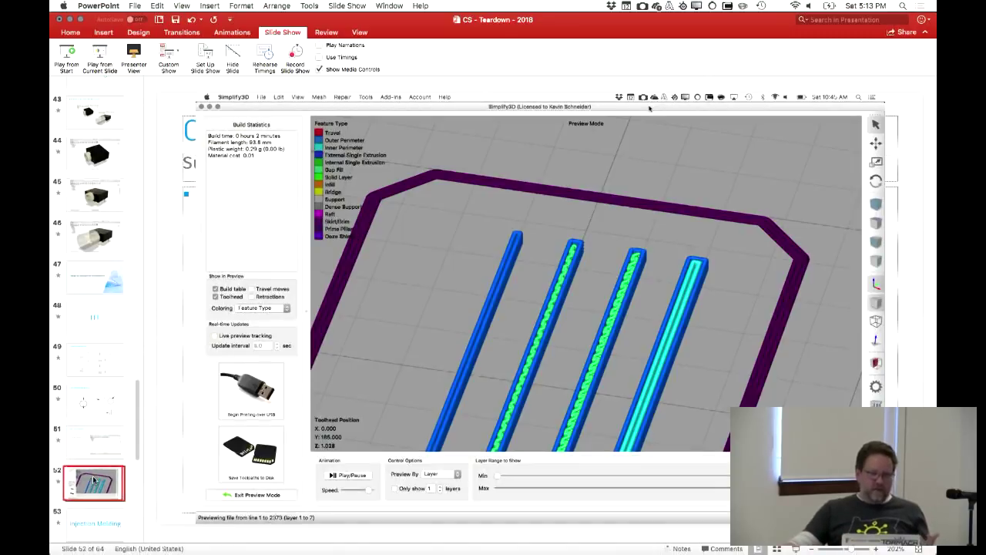
{"action": "left_click", "coordinate": [93, 479]}
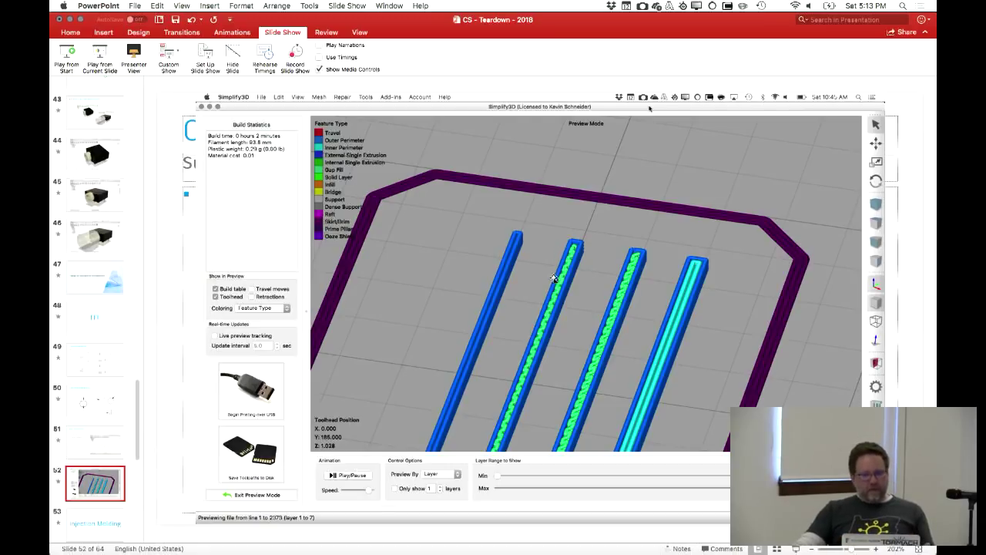
Return from the Simplify3D preview to the Injection Molding slide 53
{"action": "scroll", "coordinate": [576, 295], "scroll_direction": "down", "scroll_amount": 2}
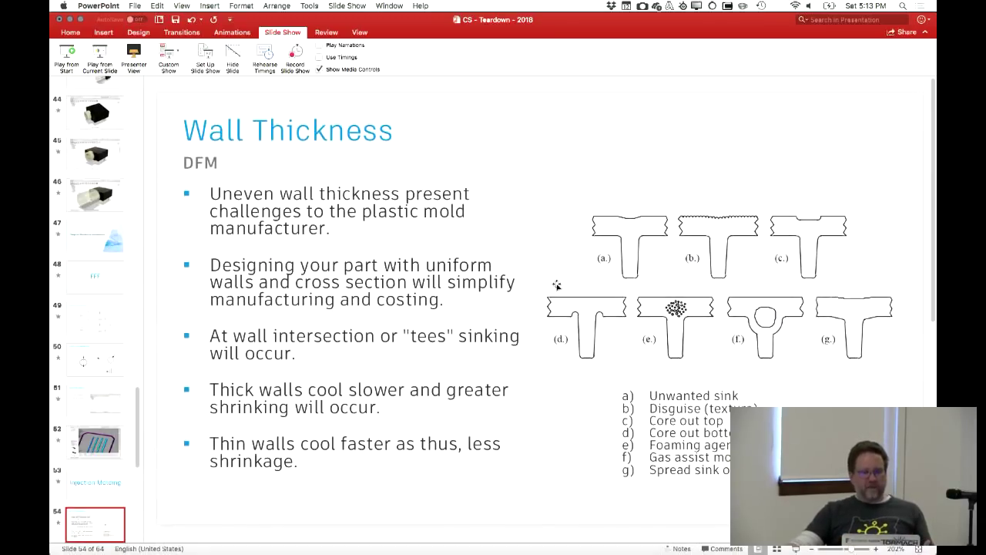
{"action": "scroll", "coordinate": [555, 286], "scroll_direction": "up", "scroll_amount": 1}
{"action": "scroll", "coordinate": [554, 286], "scroll_direction": "down", "scroll_amount": 1}
{"action": "scroll", "coordinate": [584, 268], "scroll_direction": "up", "scroll_amount": 2}
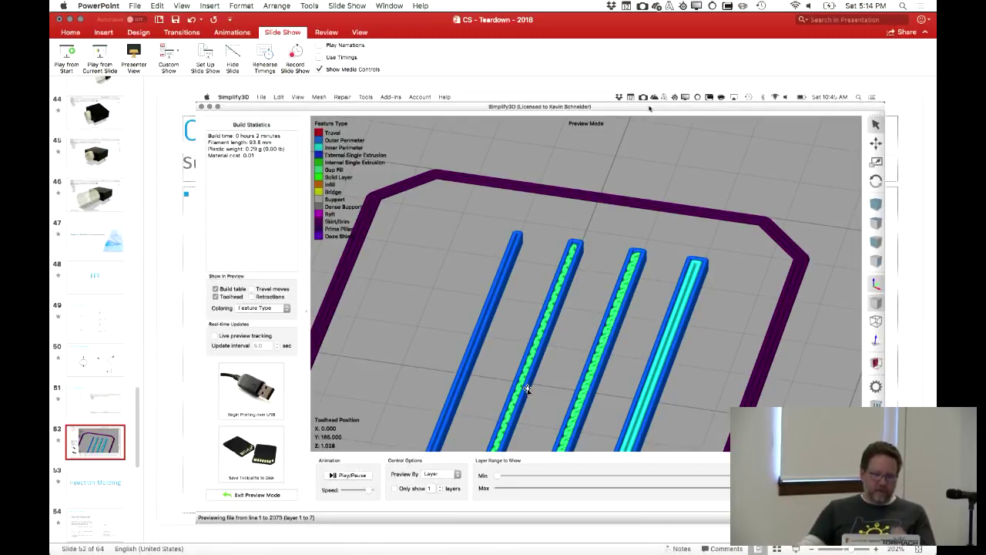
{"action": "left_click", "coordinate": [96, 483]}
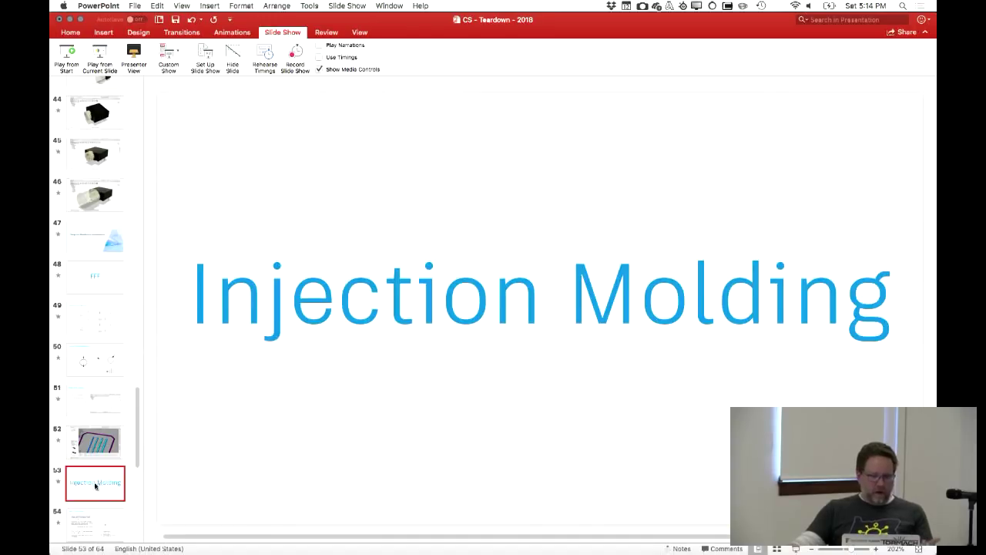
Show the injection molding Wall Thickness, Boss Tips, Common Snap/Clips and Snap Considerations slides
{"action": "scroll", "coordinate": [97, 485], "scroll_direction": "down", "scroll_amount": 1}
{"action": "left_click", "coordinate": [95, 499]}
{"action": "scroll", "coordinate": [98, 501], "scroll_direction": "down", "scroll_amount": 2}
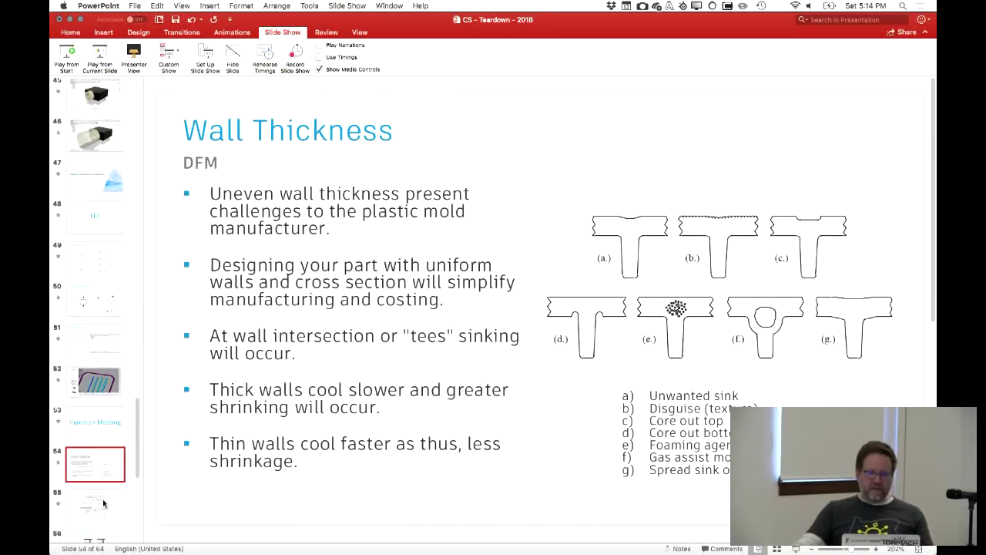
{"action": "scroll", "coordinate": [107, 462], "scroll_direction": "down", "scroll_amount": 1}
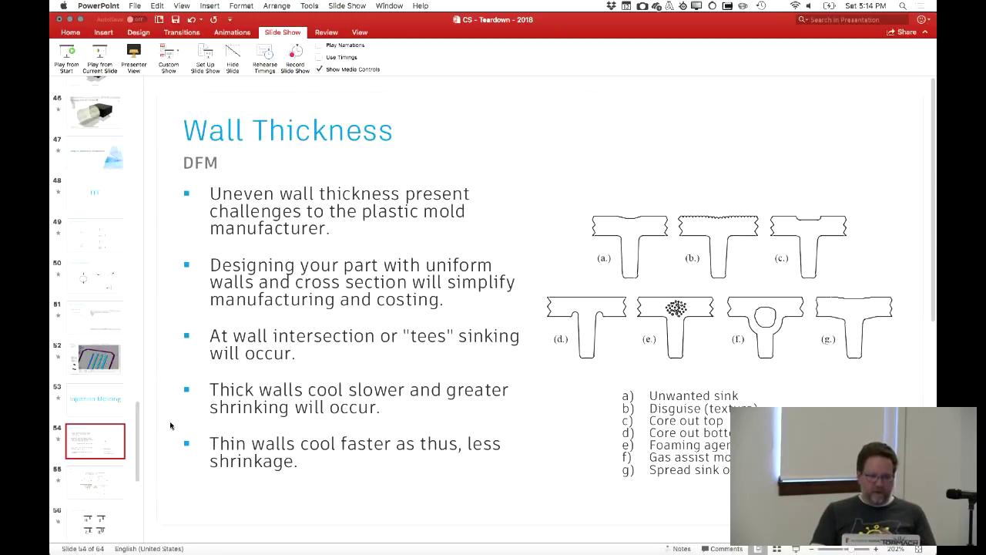
{"action": "key", "text": "Down"}
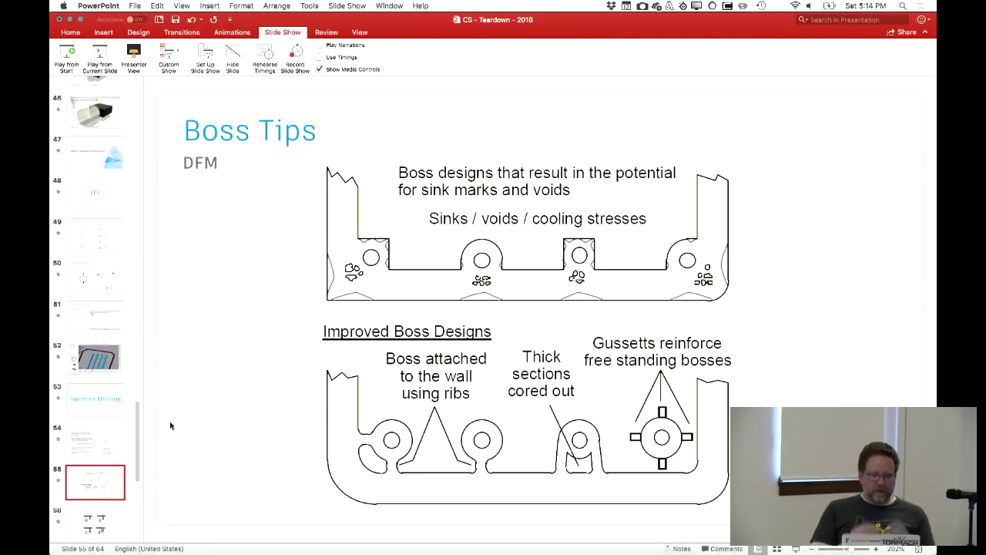
{"action": "key", "text": "Down"}
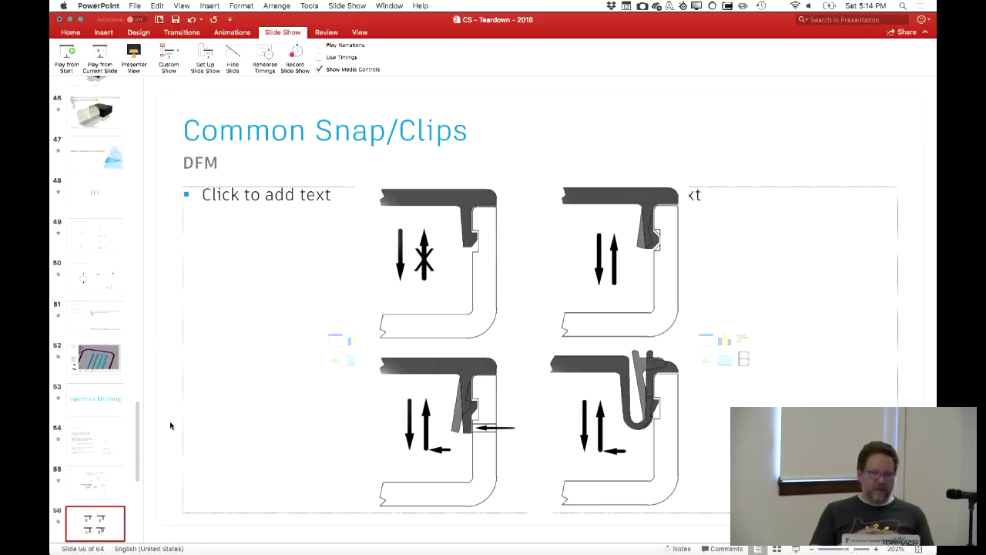
{"action": "key", "text": "Down"}
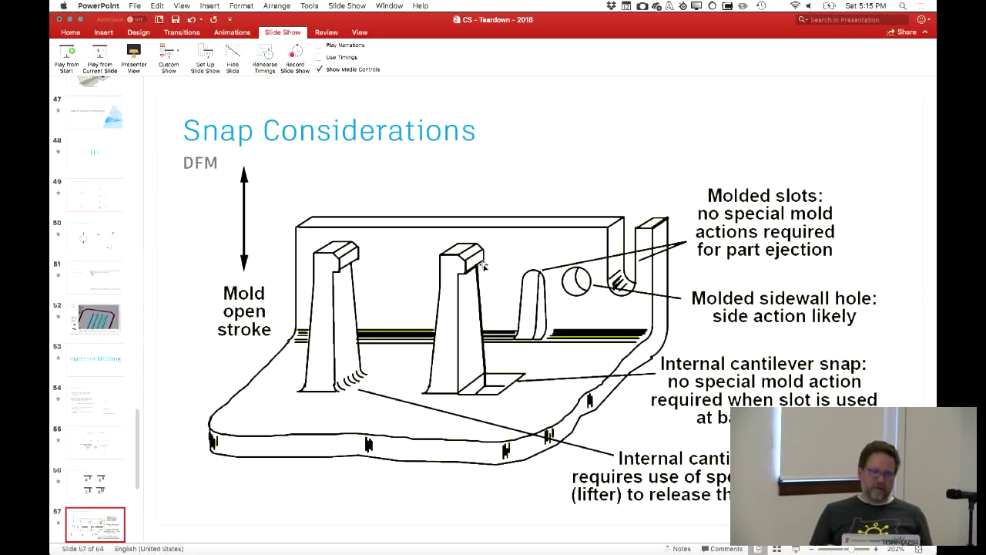
Show Fastener Styles, Limitations and Advantages of Fasteners, then the 2.5 Axis Machining slide
{"action": "scroll", "coordinate": [108, 462], "scroll_direction": "down", "scroll_amount": 4}
{"action": "left_click", "coordinate": [118, 490]}
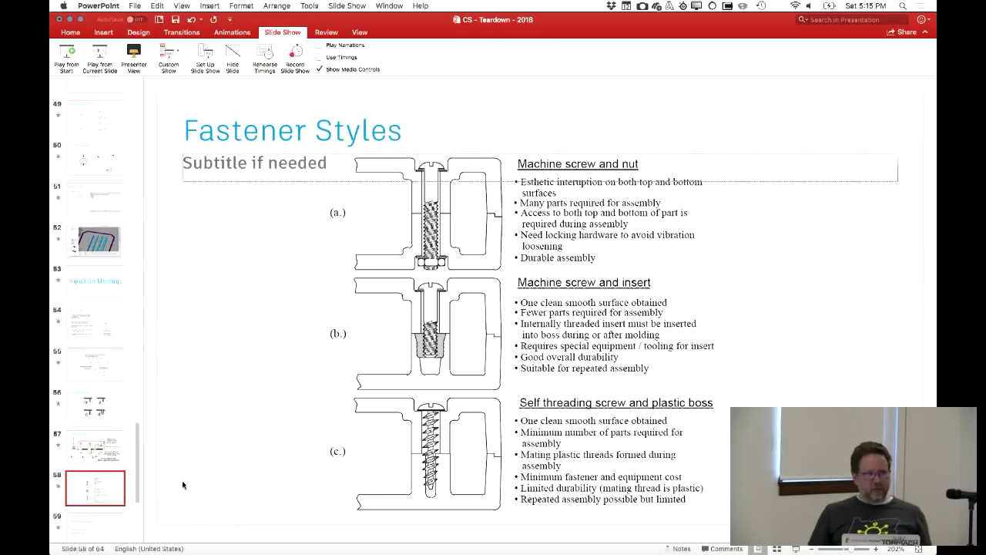
{"action": "scroll", "coordinate": [96, 467], "scroll_direction": "down", "scroll_amount": 4}
{"action": "left_click", "coordinate": [106, 468]}
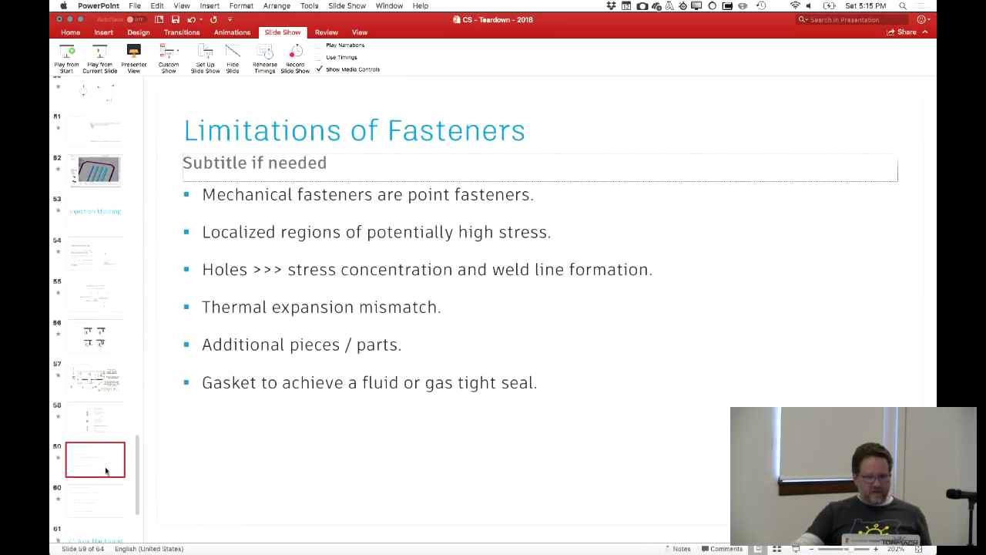
{"action": "left_click", "coordinate": [87, 513]}
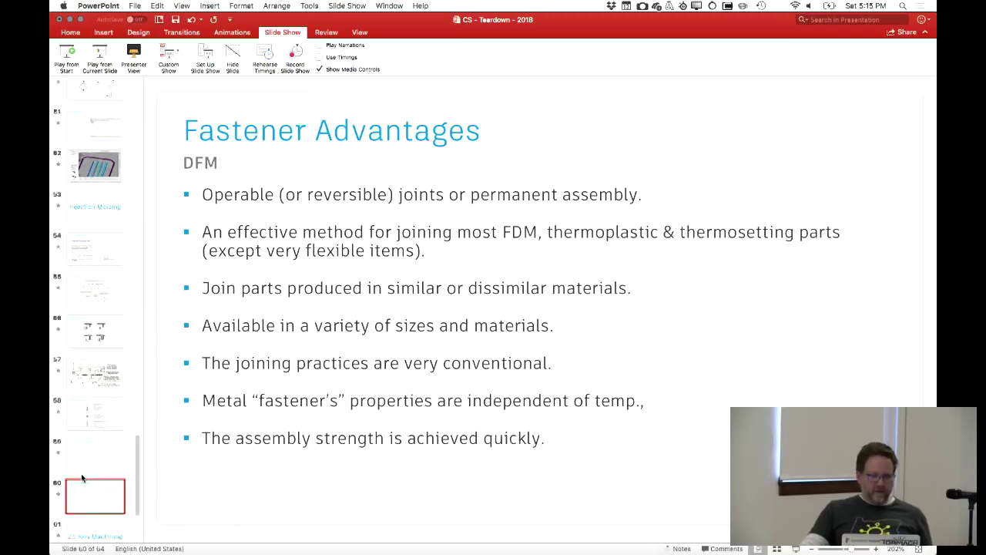
{"action": "scroll", "coordinate": [81, 477], "scroll_direction": "down", "scroll_amount": 5}
{"action": "left_click", "coordinate": [96, 426]}
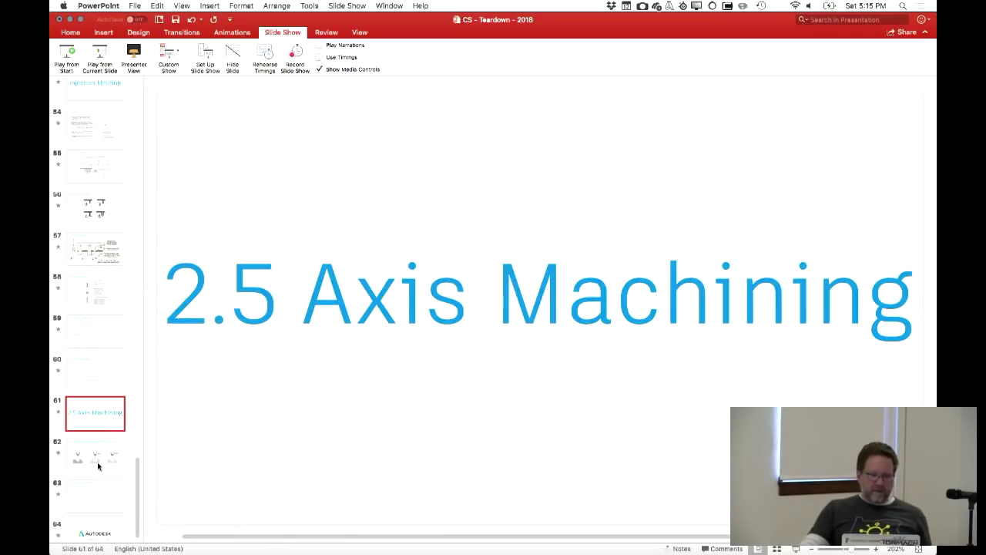
Show slide 62 on undercuts, then slide 63 Feature Depth Guidelines, returning from closing slide 64
{"action": "left_click", "coordinate": [97, 465]}
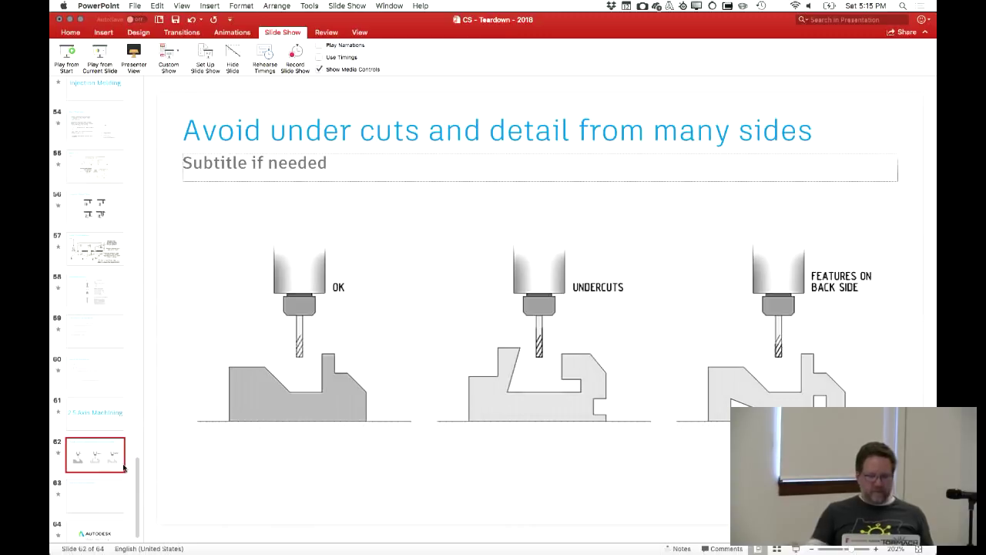
{"action": "left_click", "coordinate": [86, 504]}
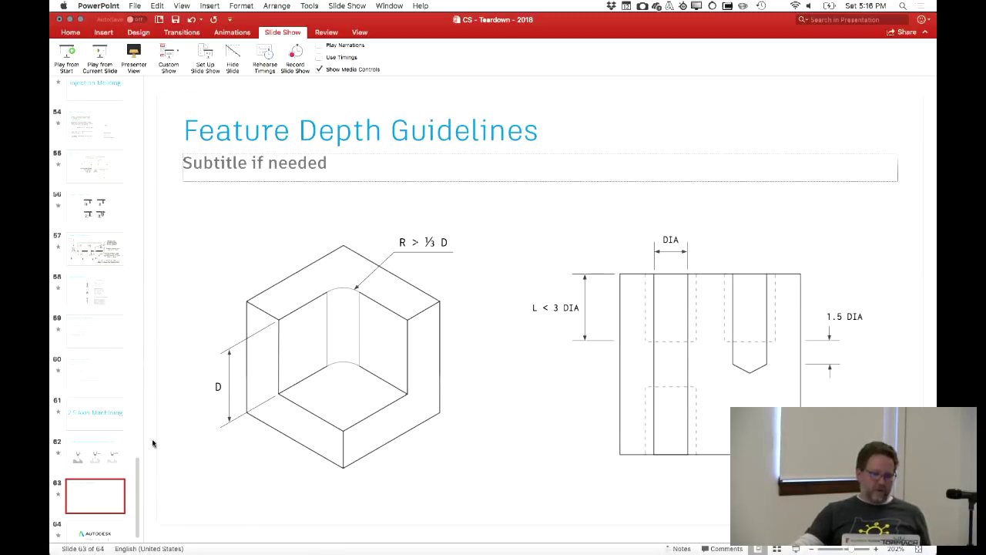
{"action": "key", "text": "Down"}
{"action": "left_click", "coordinate": [114, 442]}
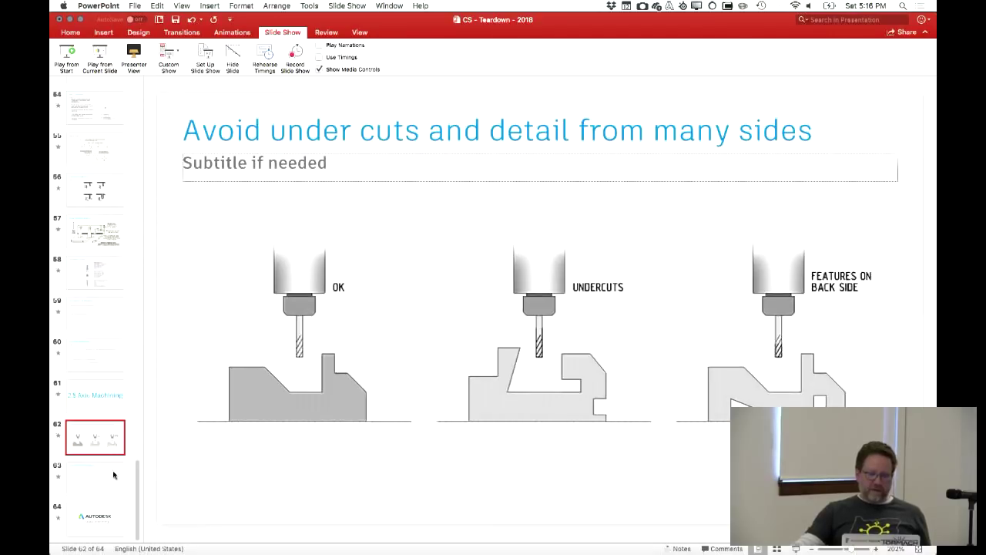
{"action": "left_click", "coordinate": [116, 476]}
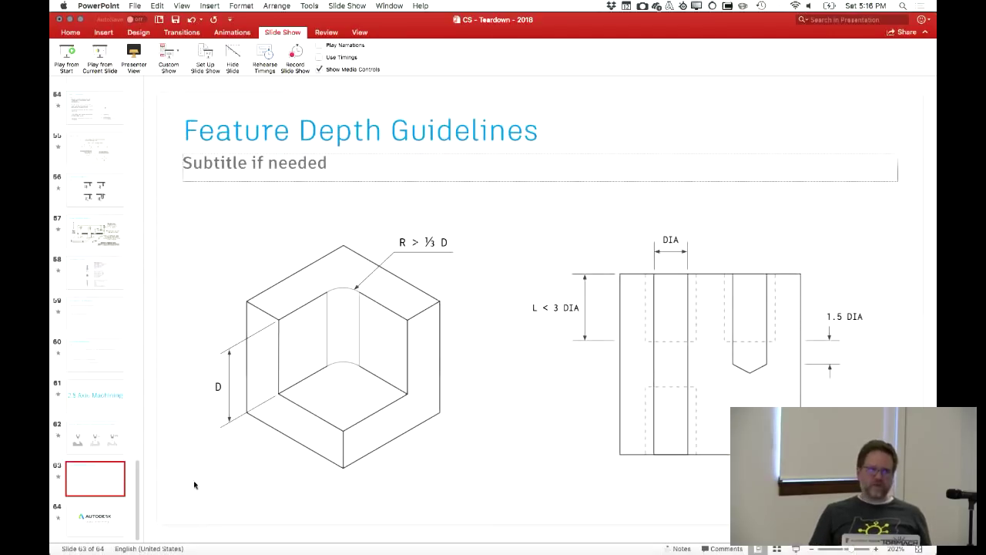